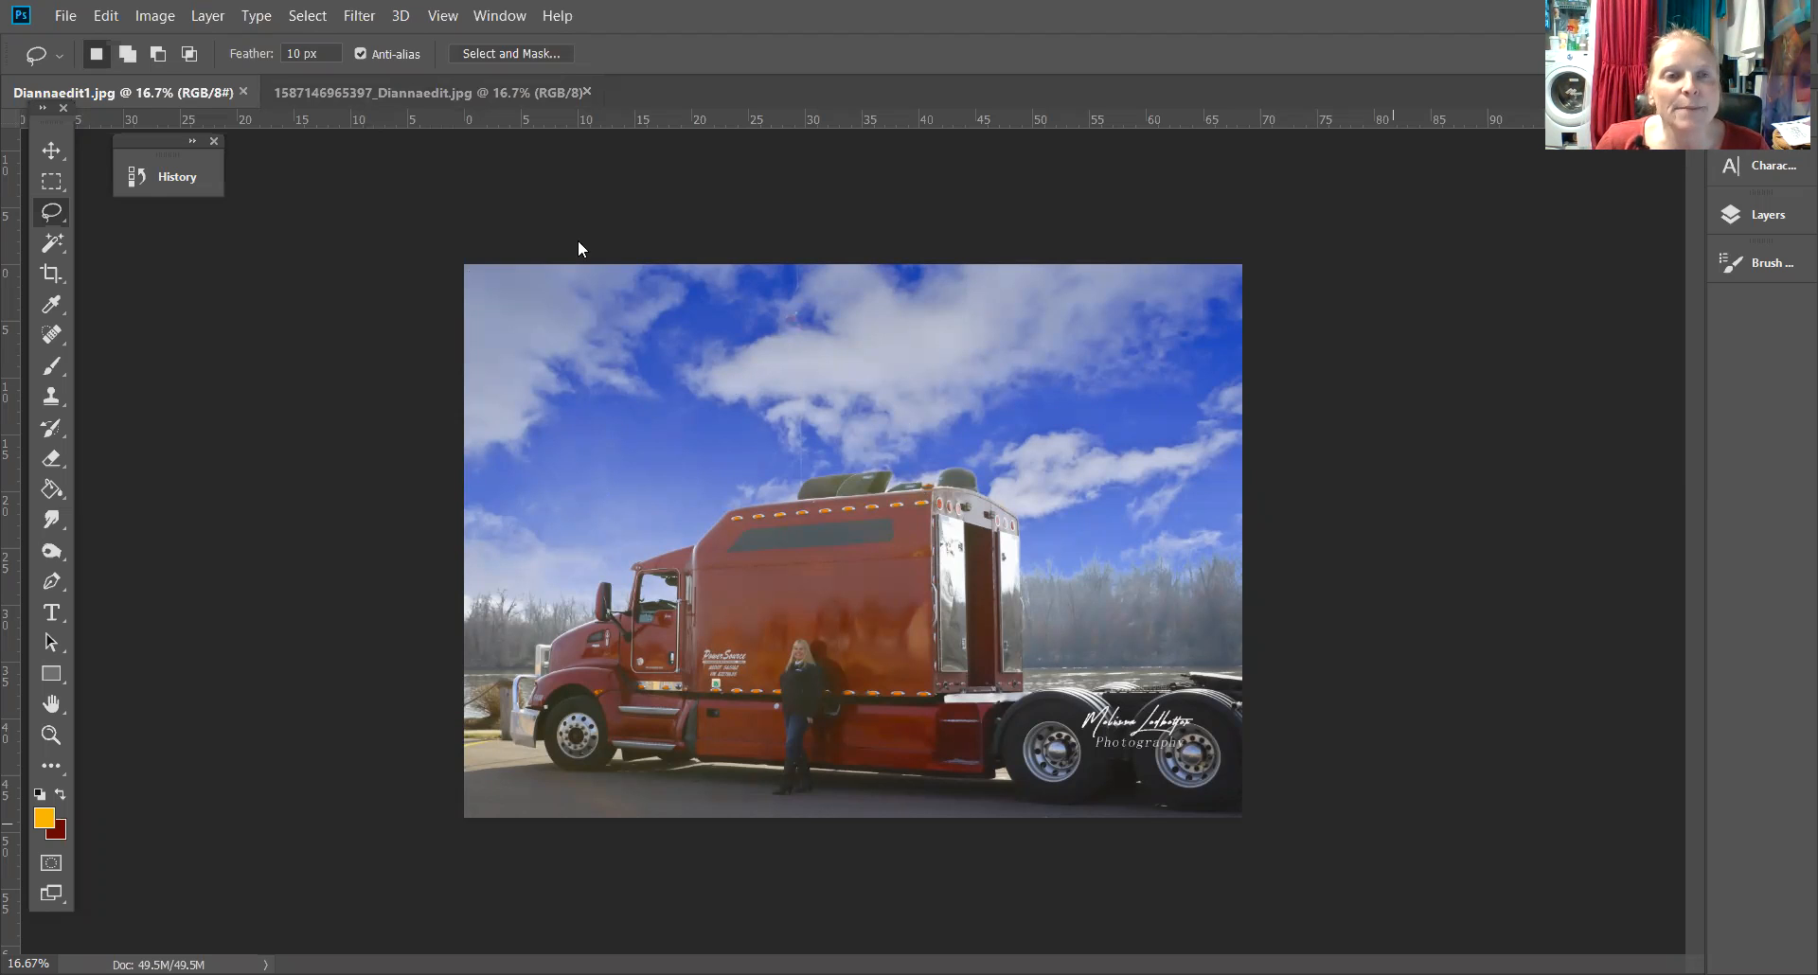
Switch between the two truck photos and zoom into the sky above the trailer in the edited version
click(380, 93)
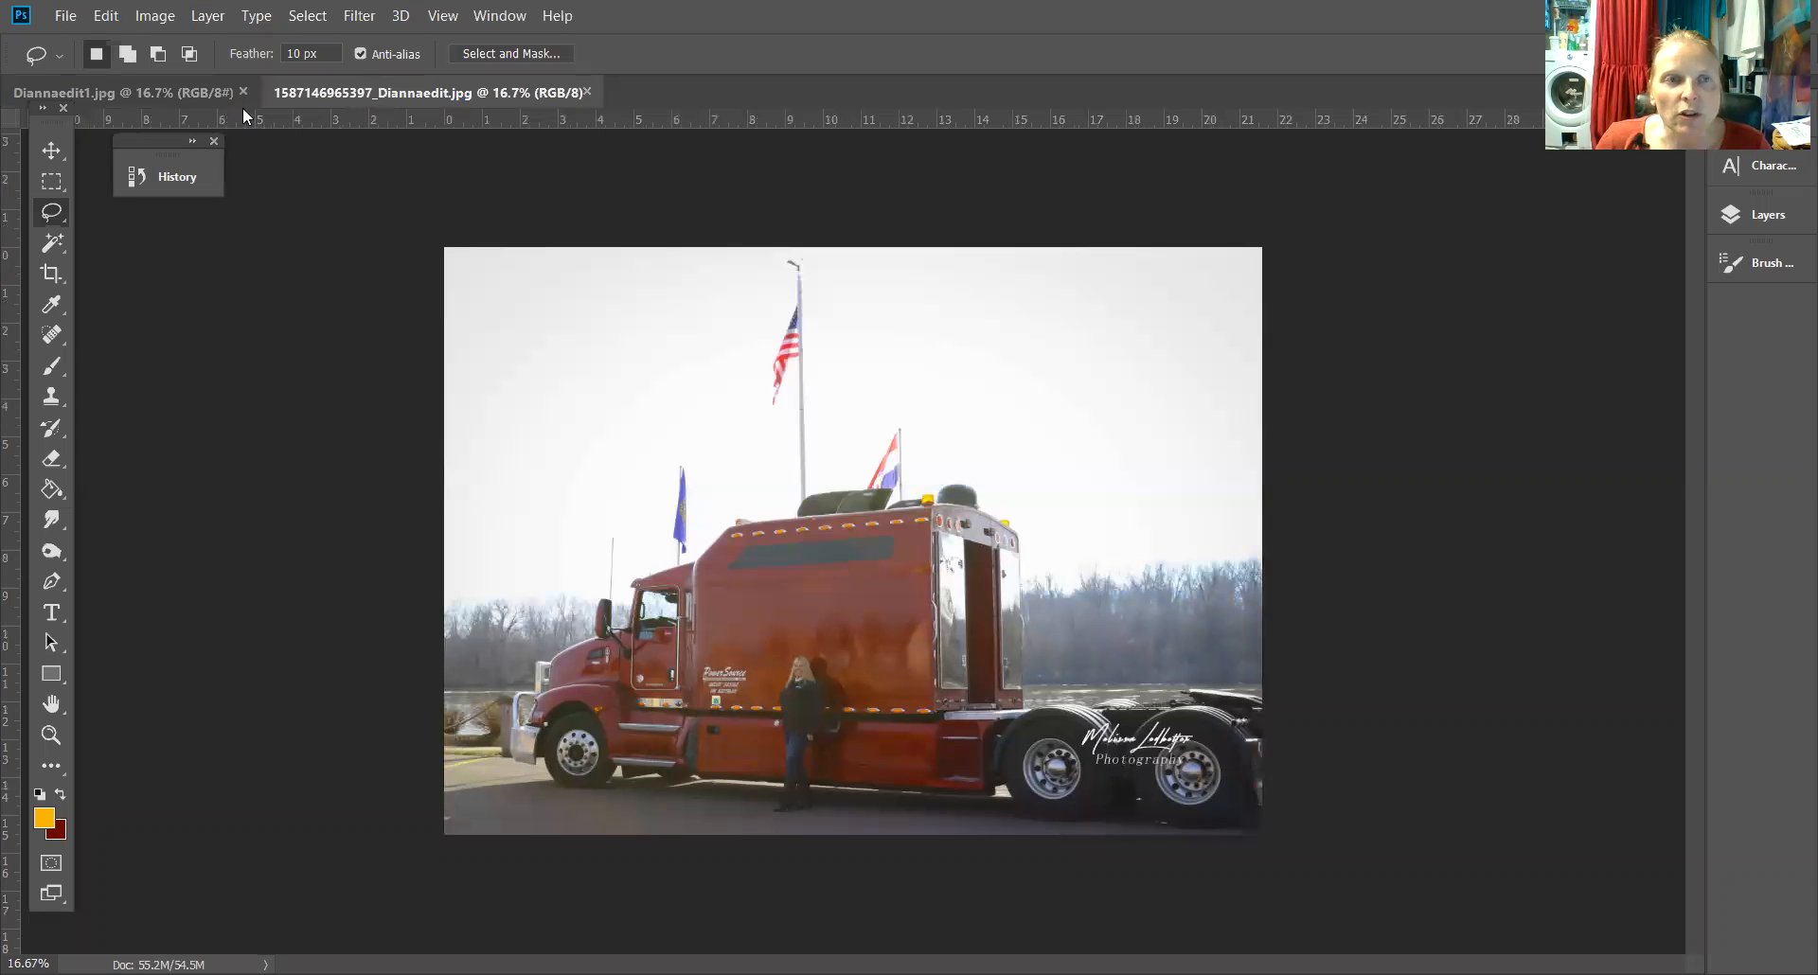
click(201, 85)
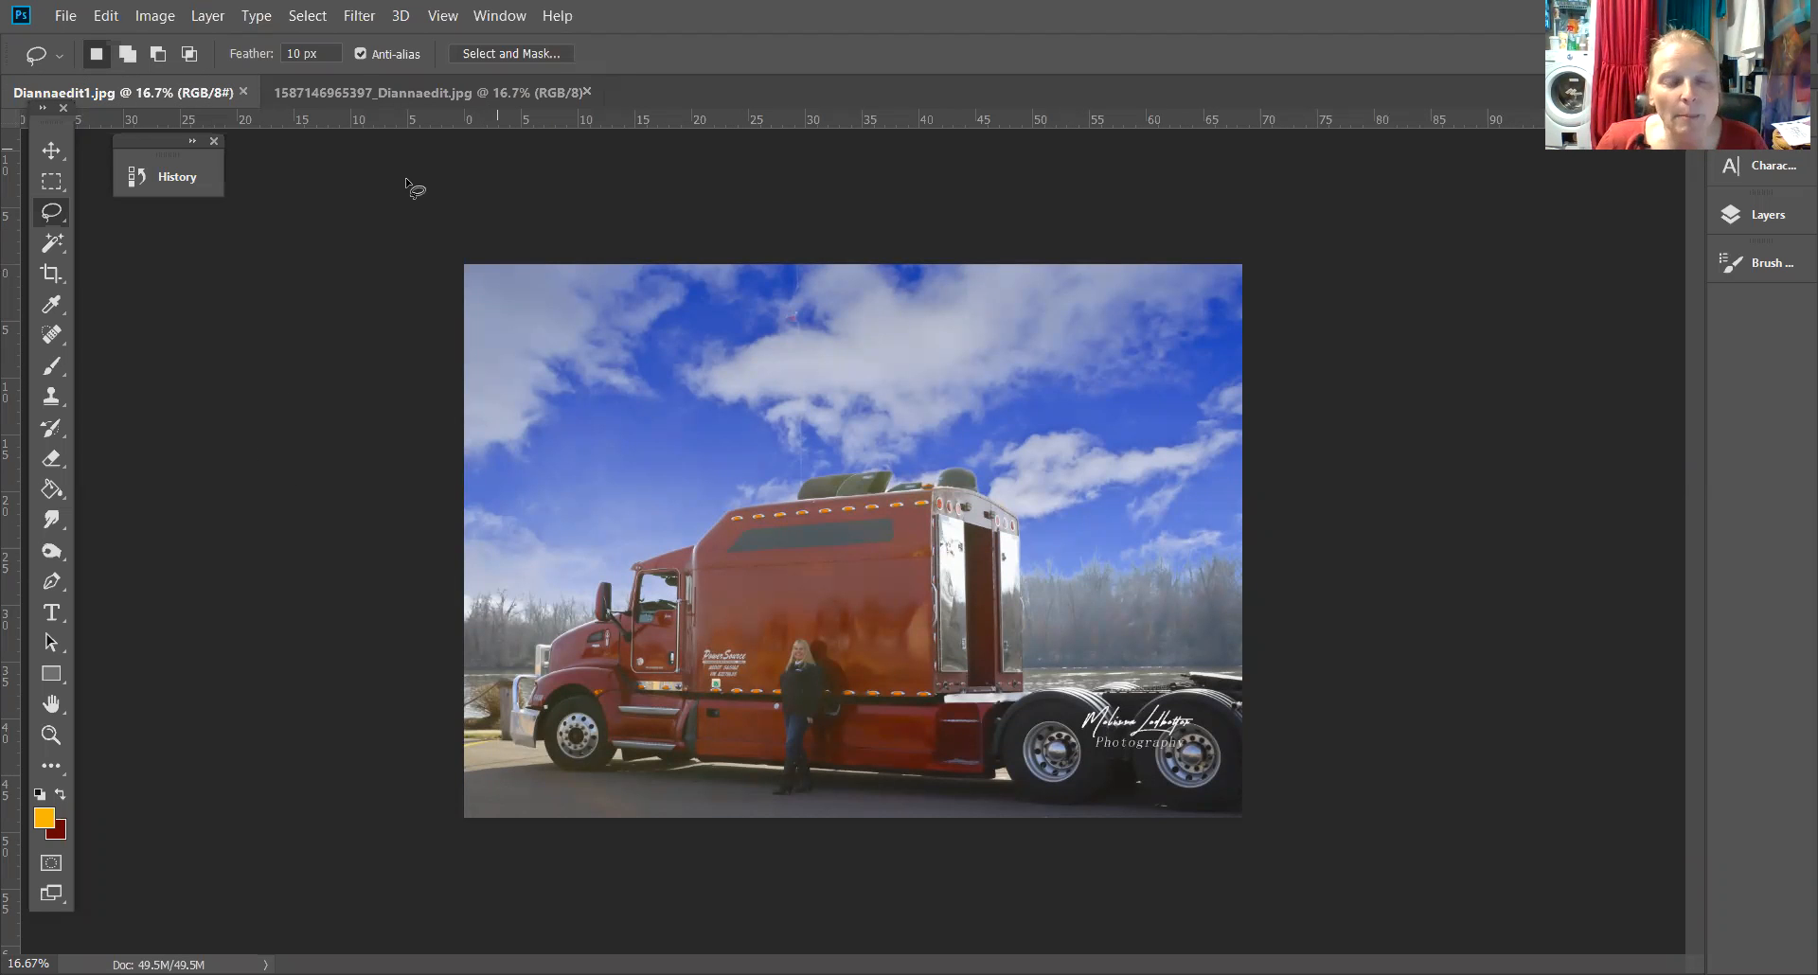
click(51, 735)
click(864, 442)
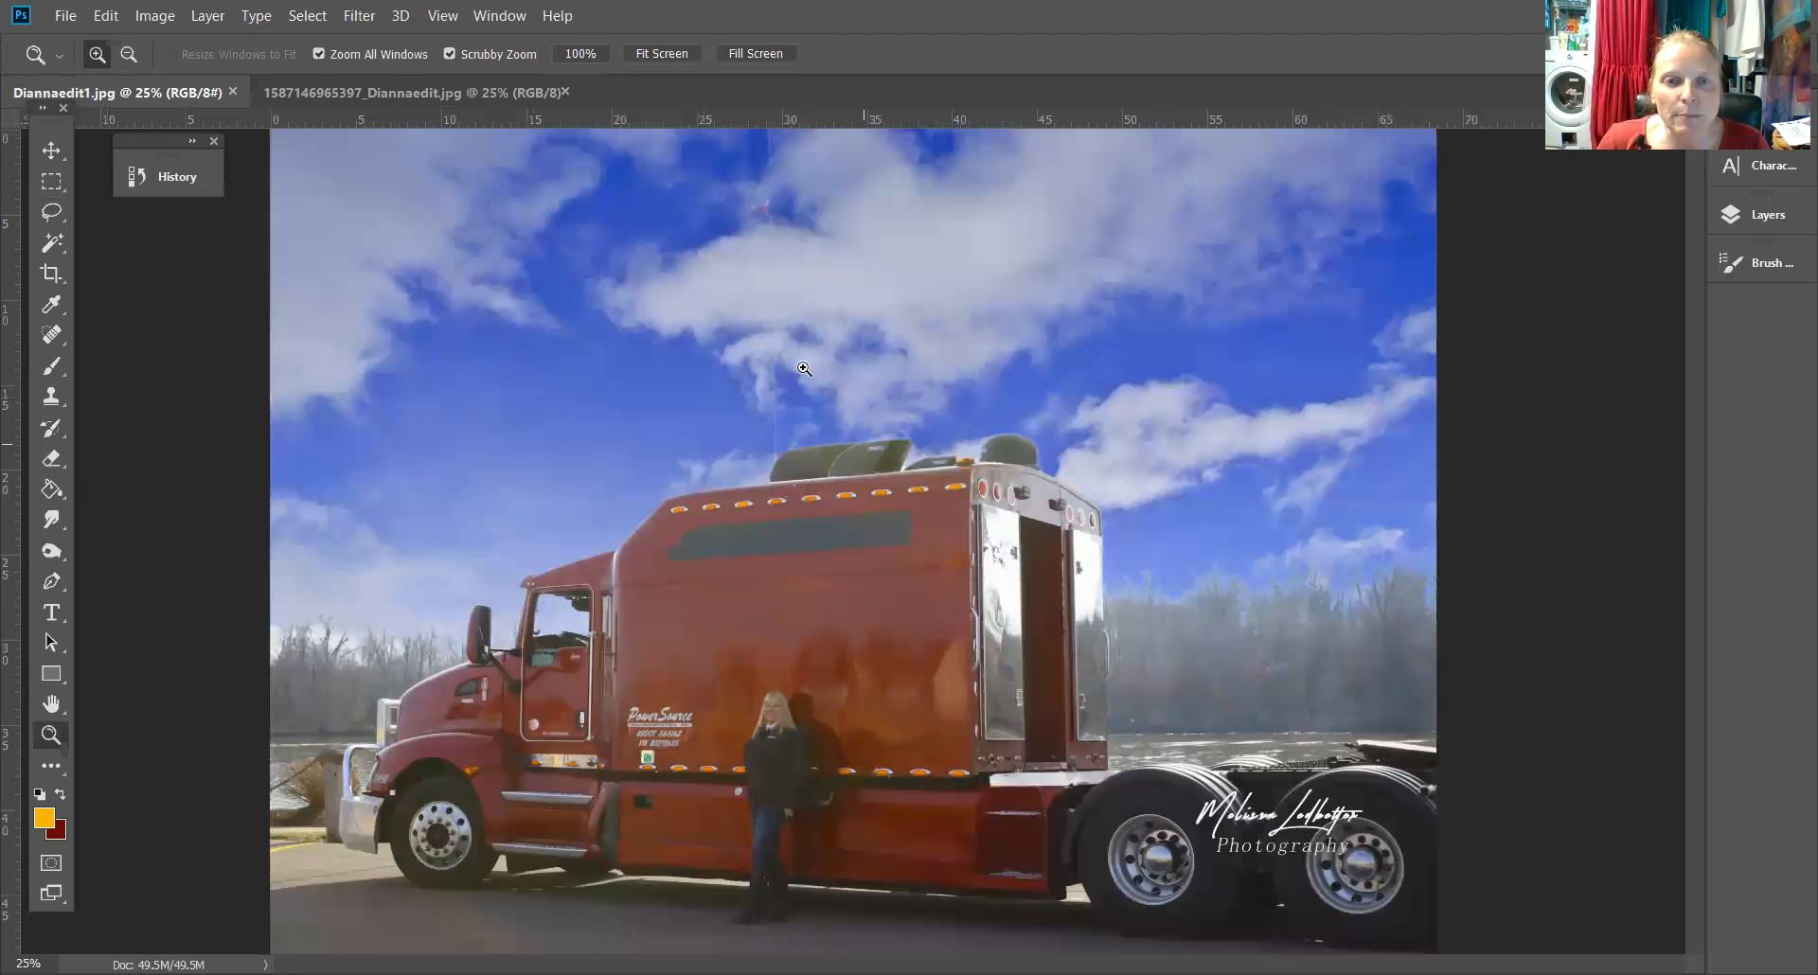
click(776, 268)
click(775, 268)
drag(812, 271, 858, 594)
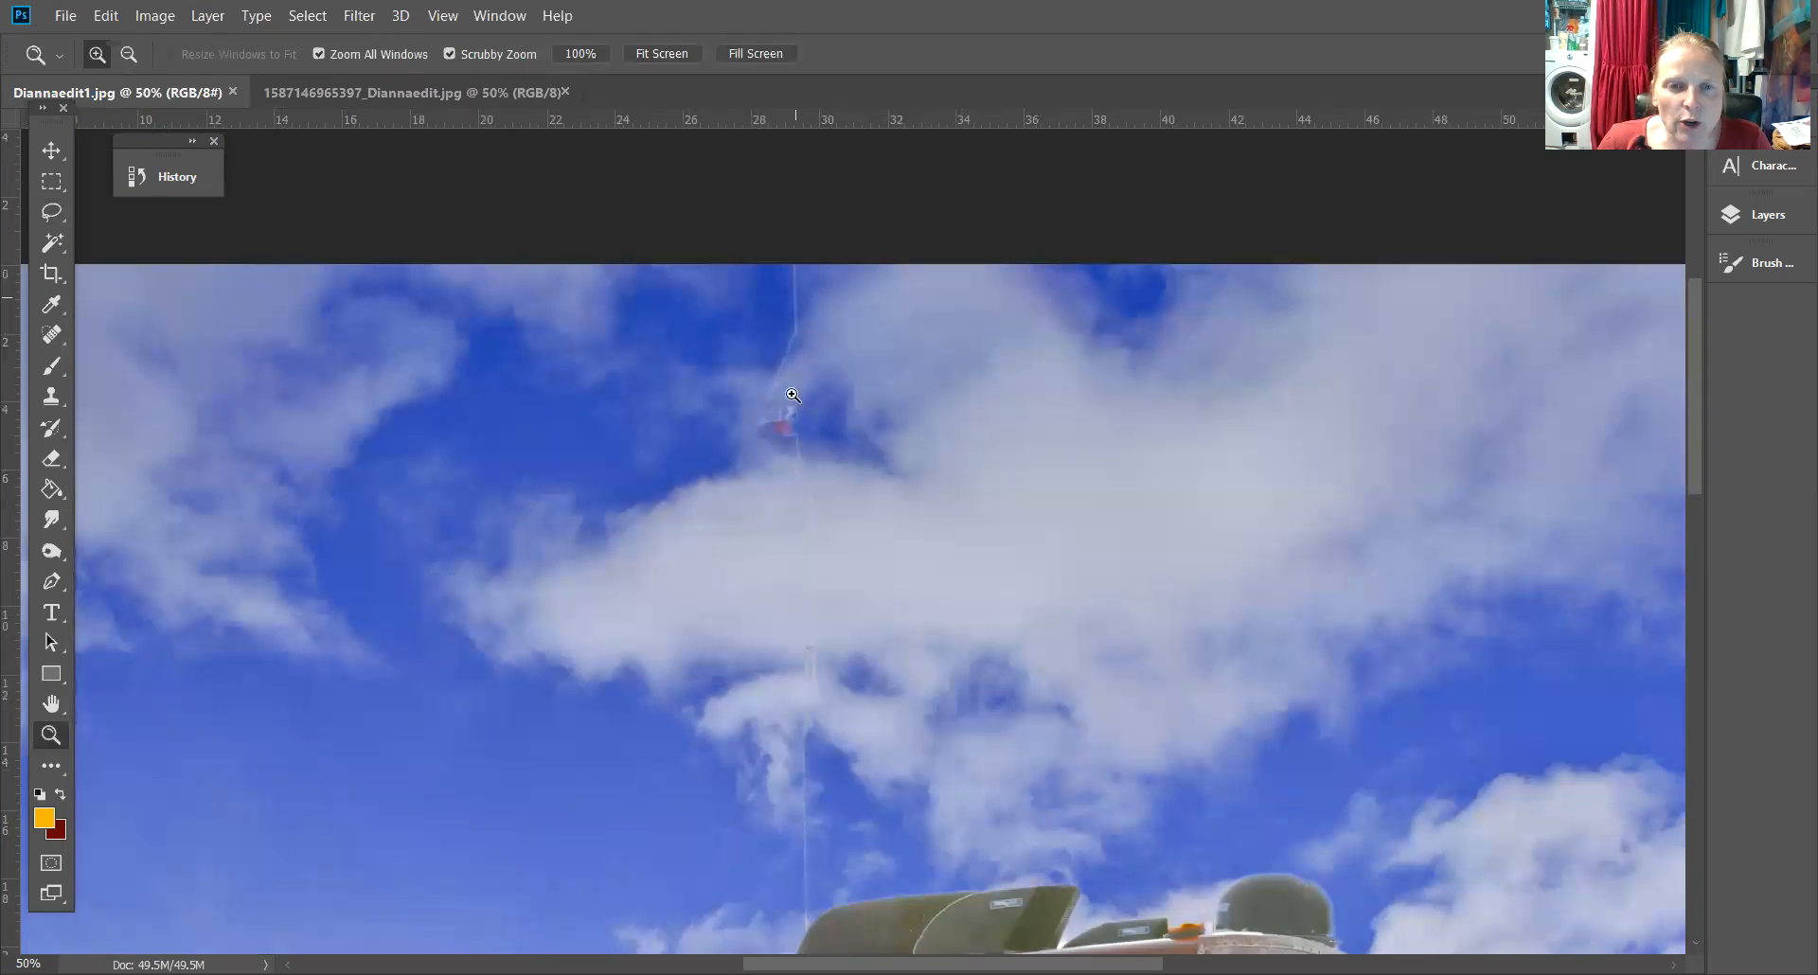
Compare the flags and sky around the trailer in both photos, panning each view to matching areas
click(420, 99)
click(195, 97)
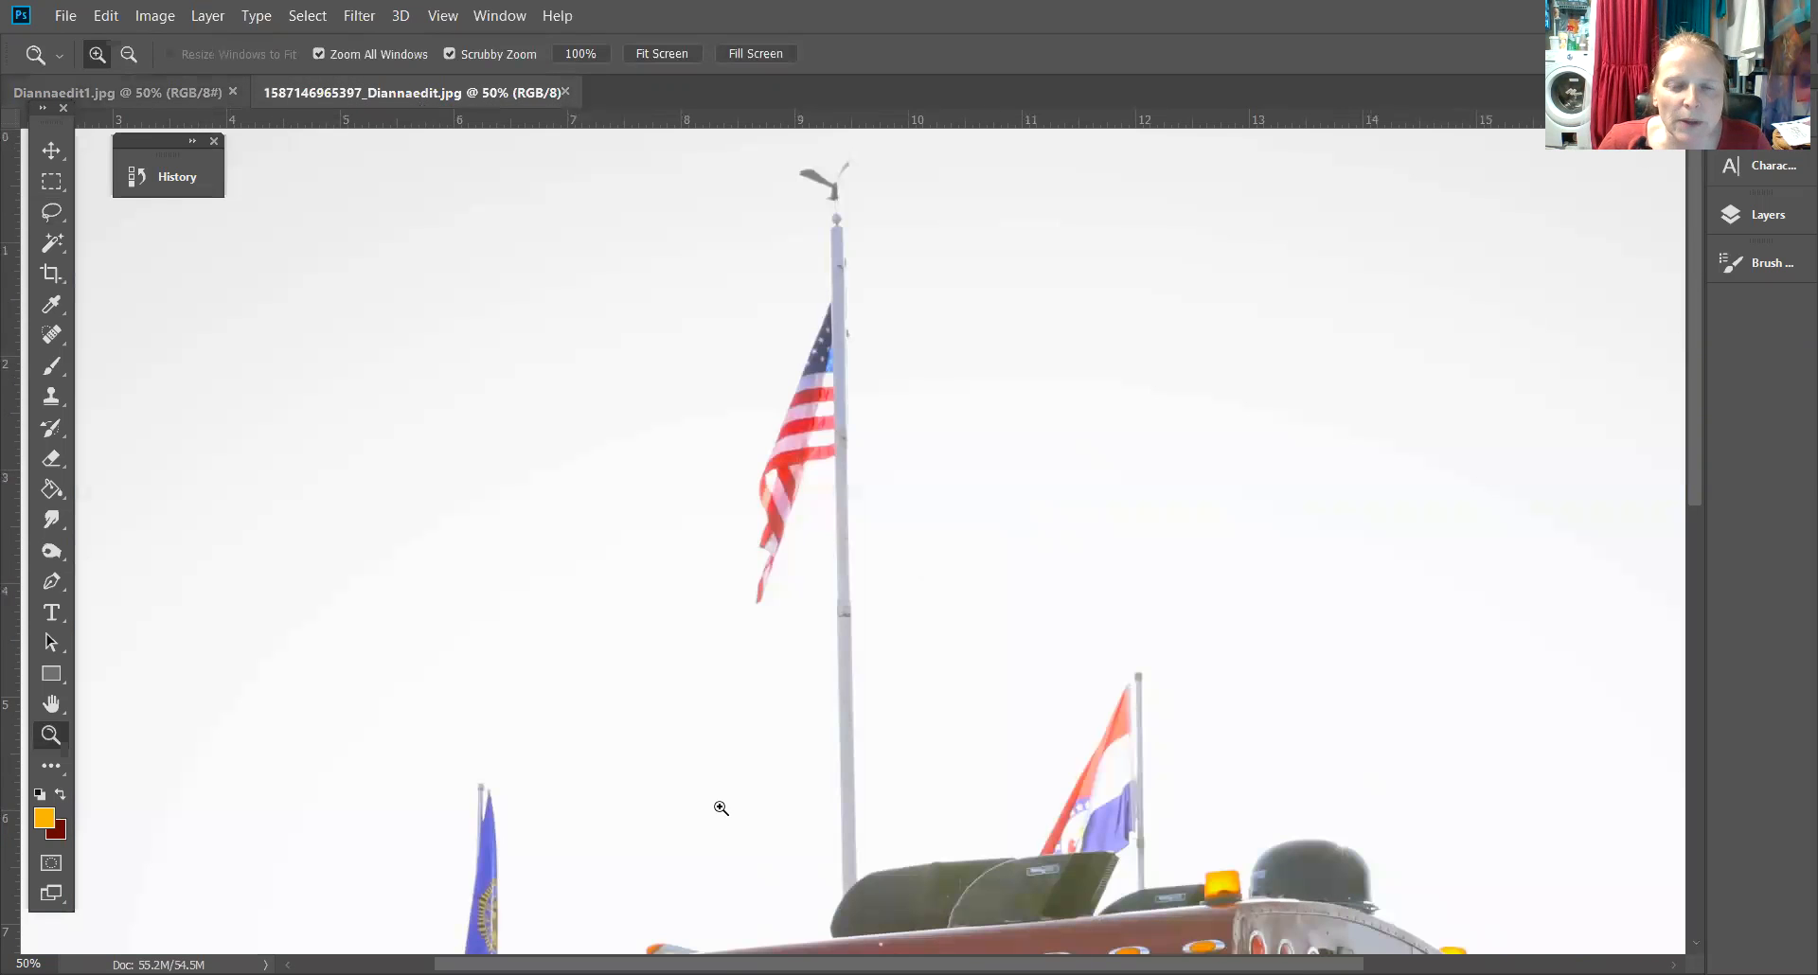
drag(724, 781, 852, 402)
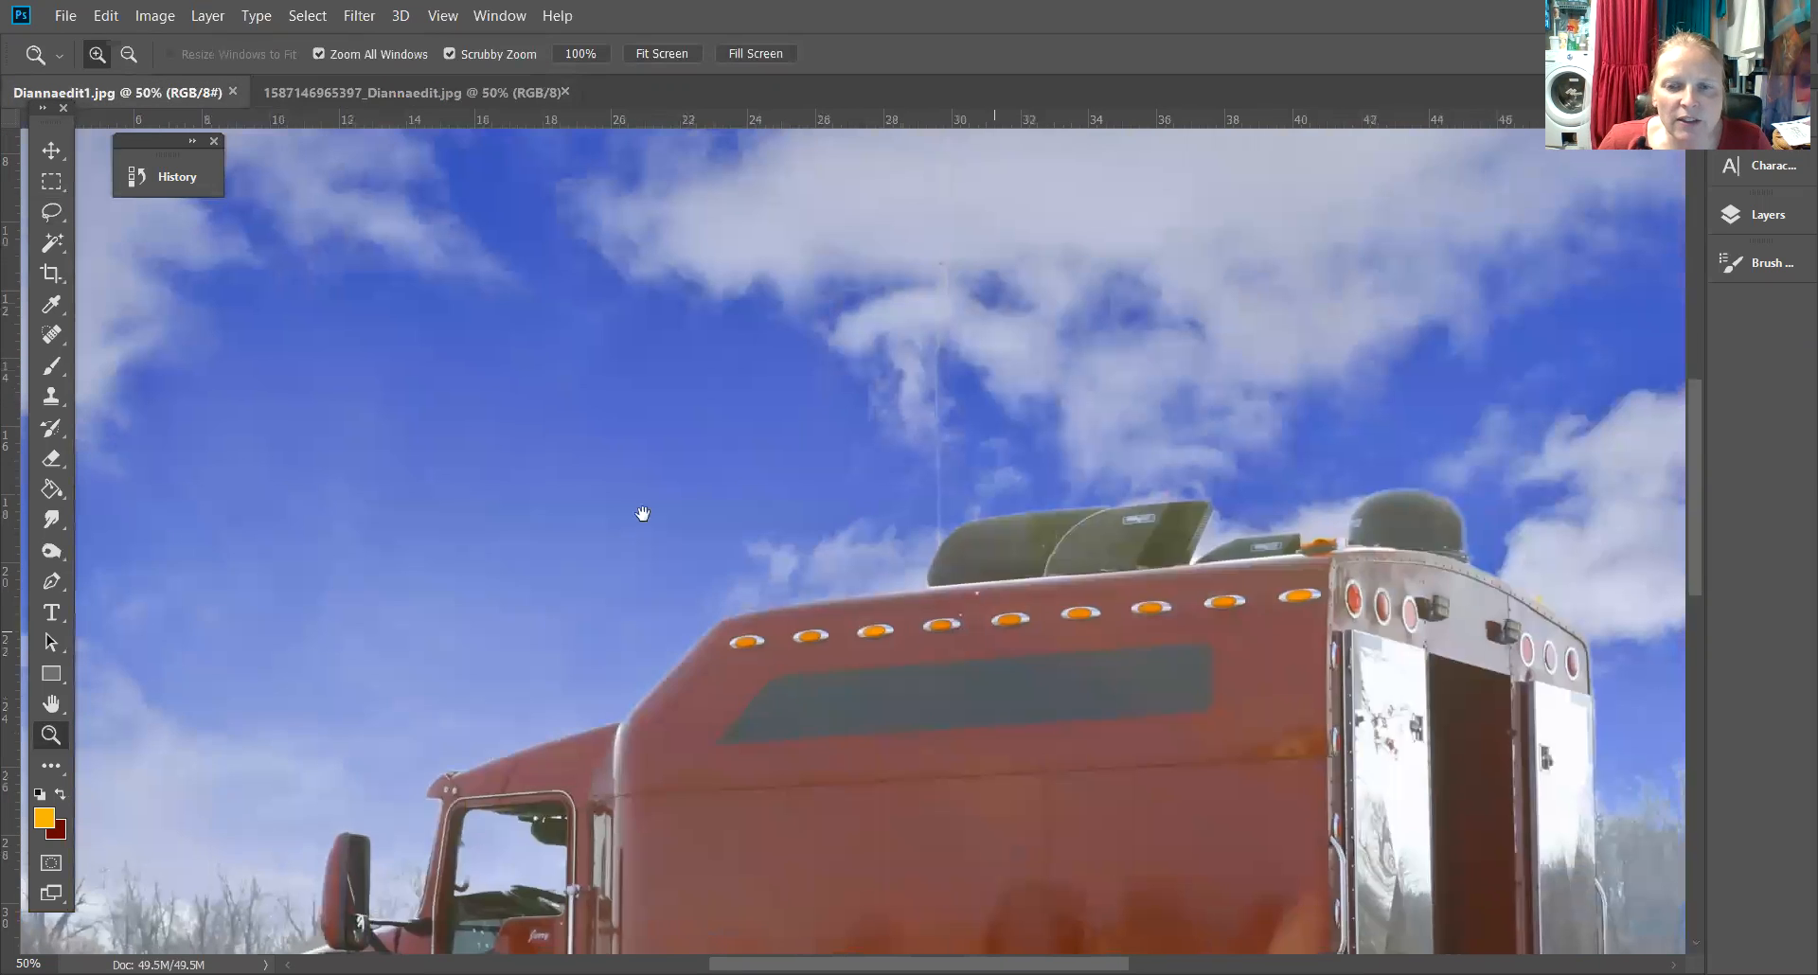
drag(641, 511, 385, 407)
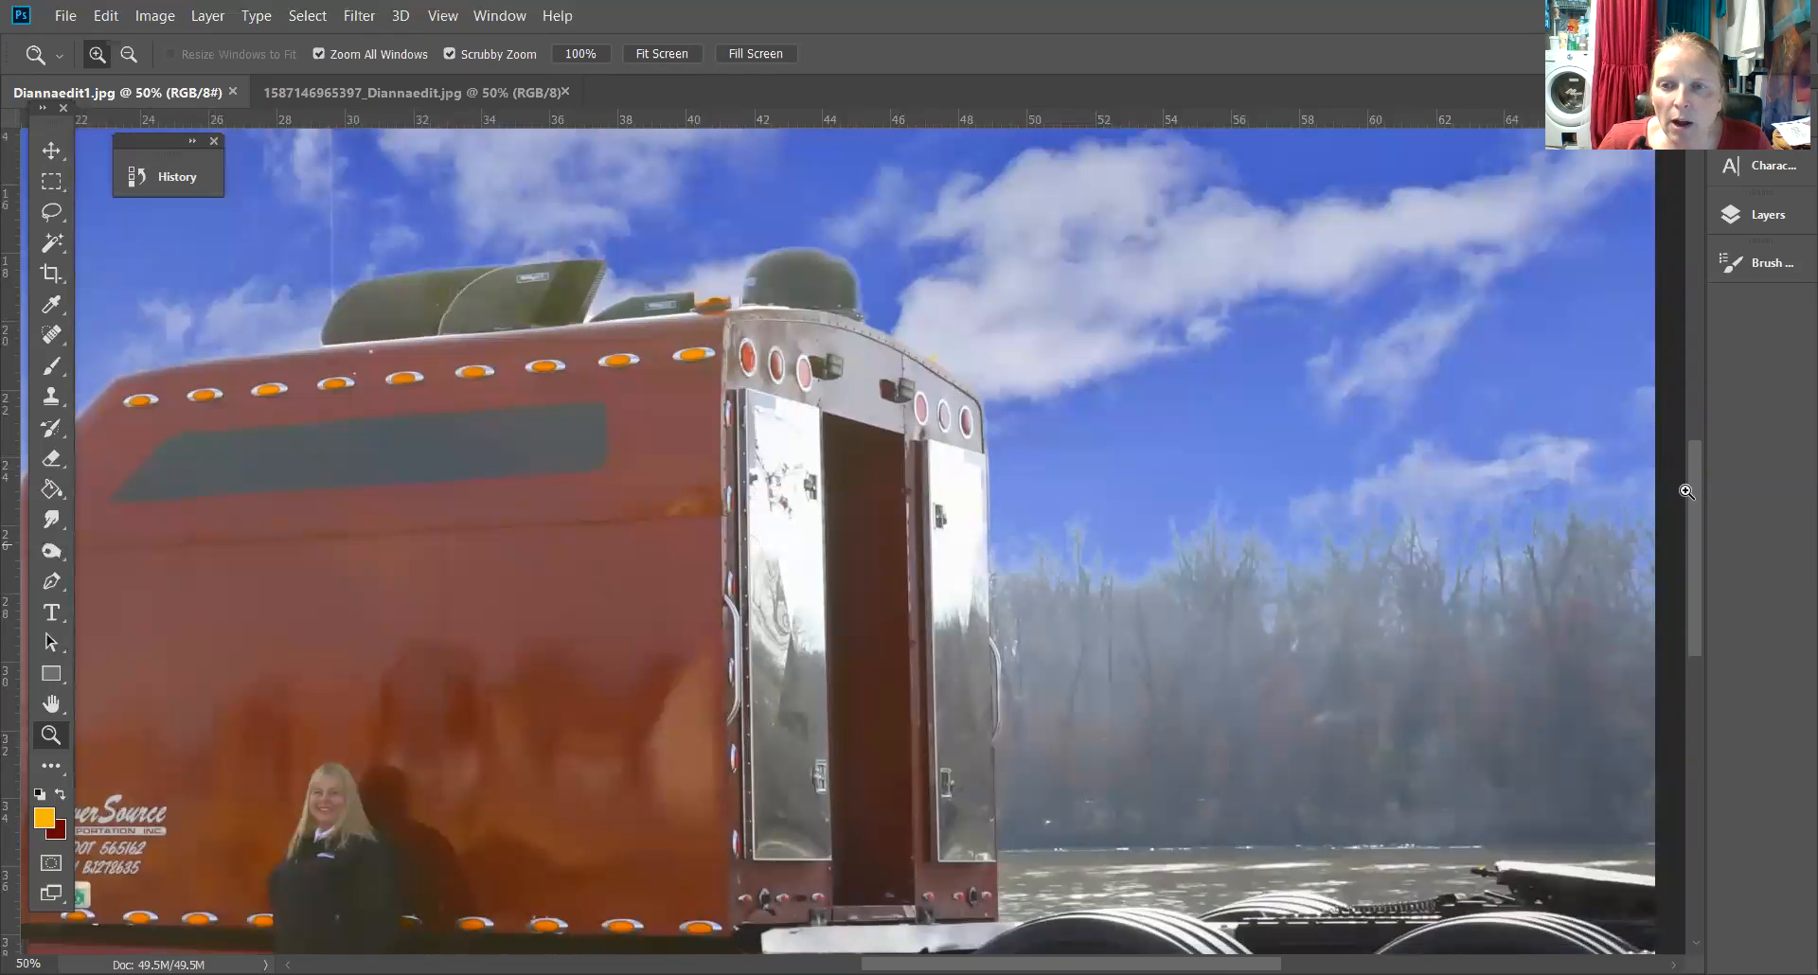
click(390, 94)
drag(1399, 756, 1308, 614)
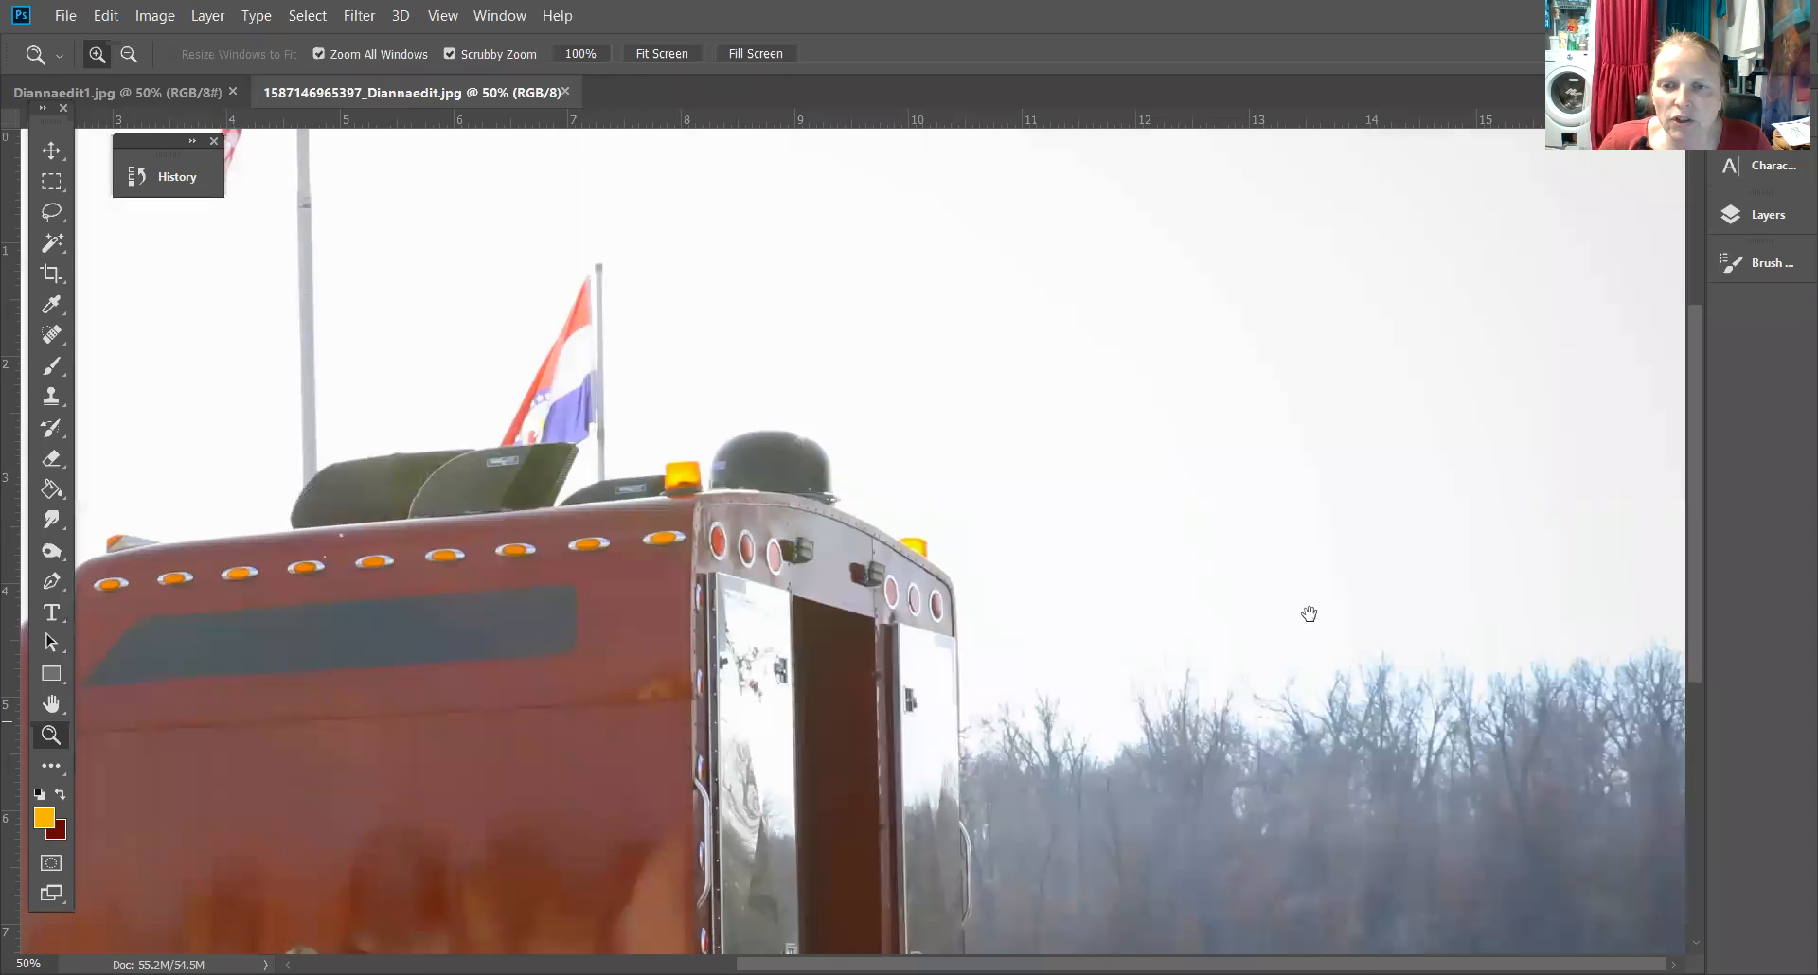
scroll(1125, 527, down, 4)
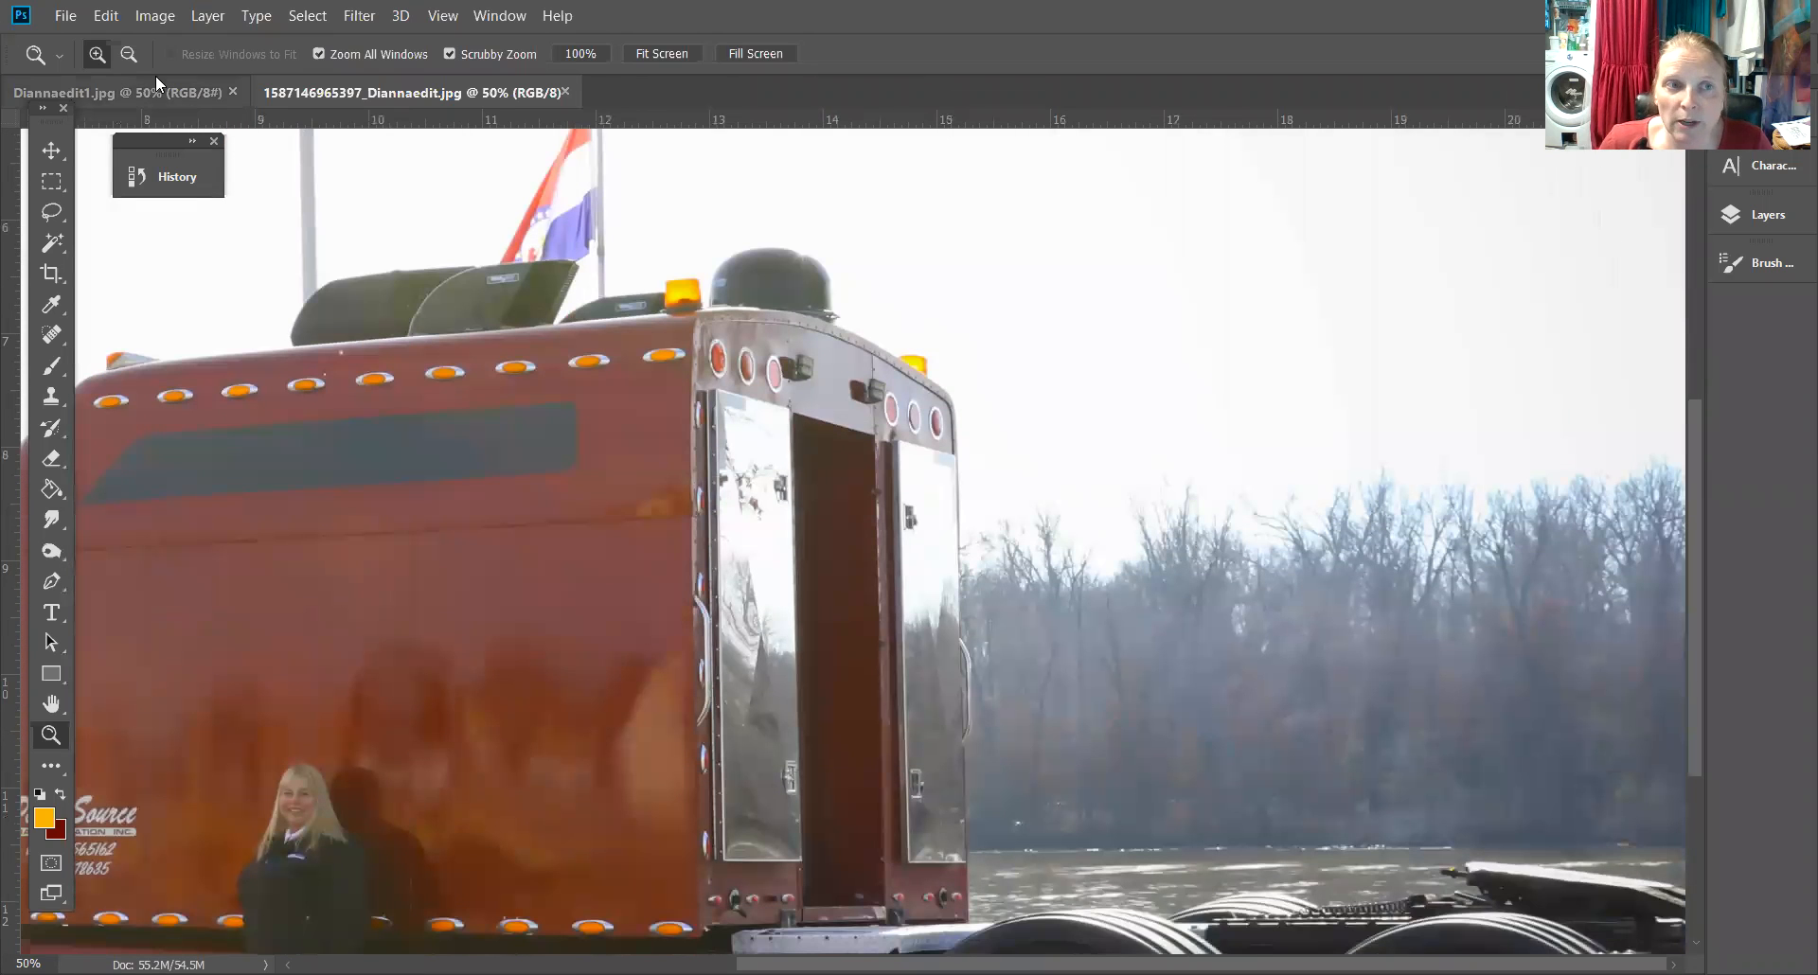
click(153, 90)
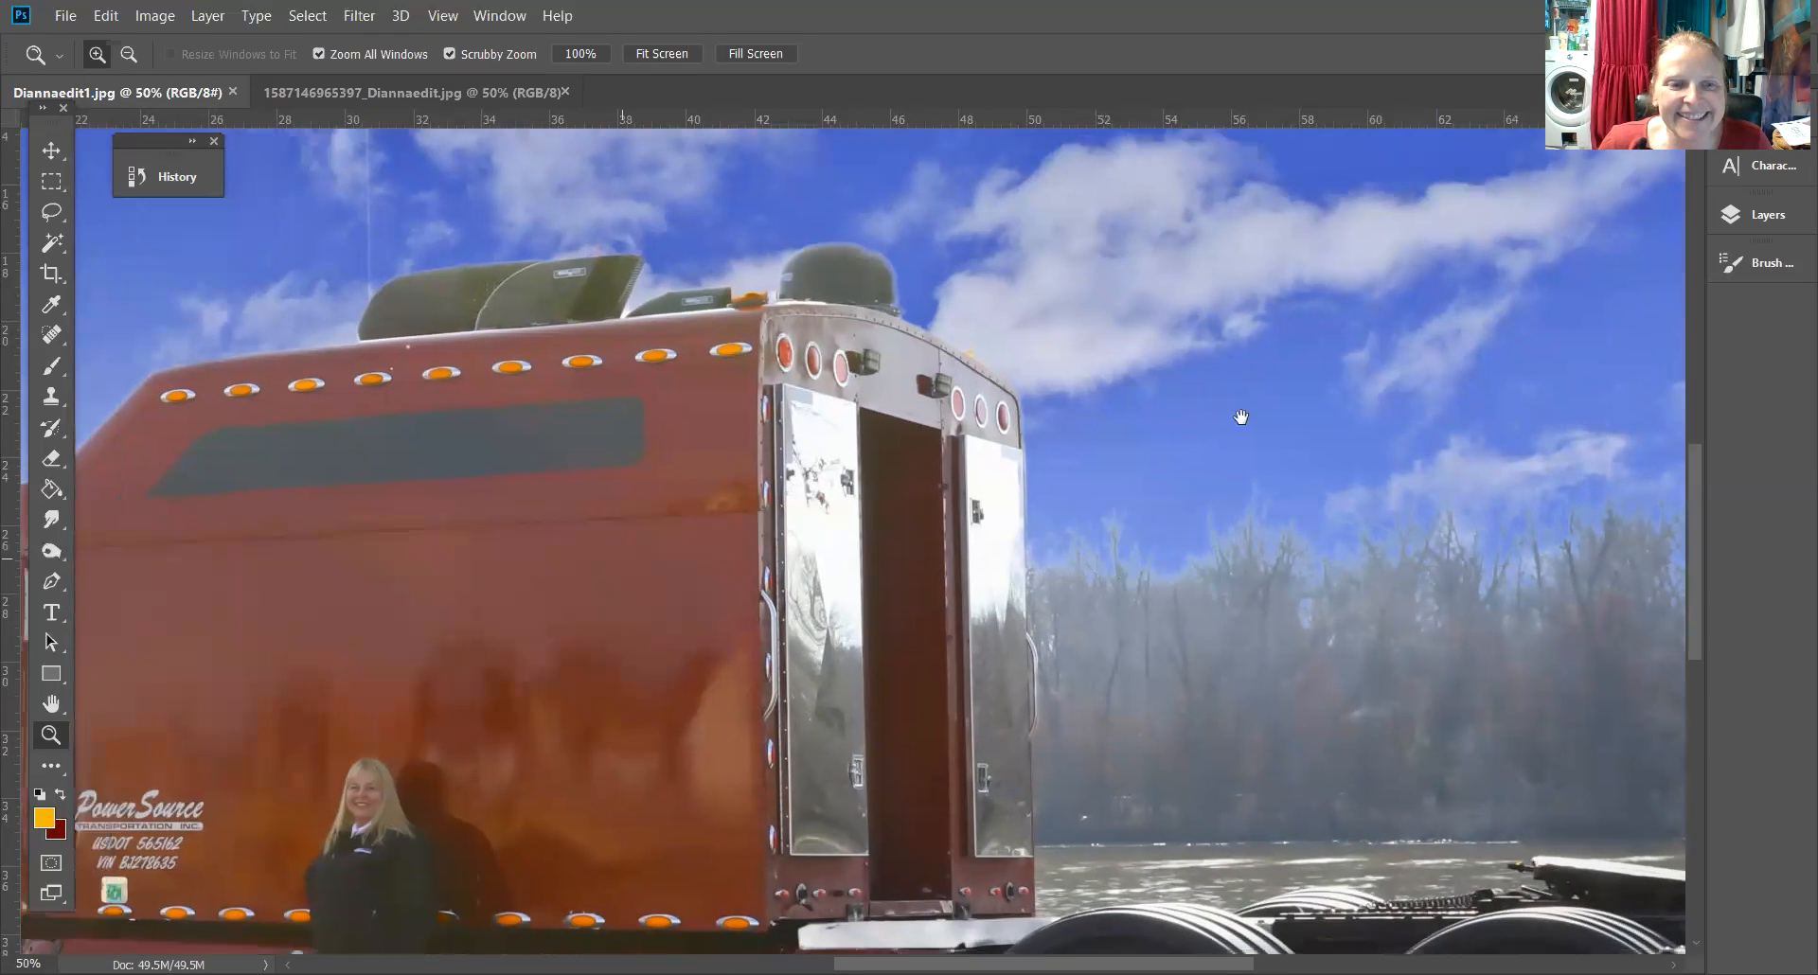
drag(1242, 417, 1631, 370)
click(896, 426)
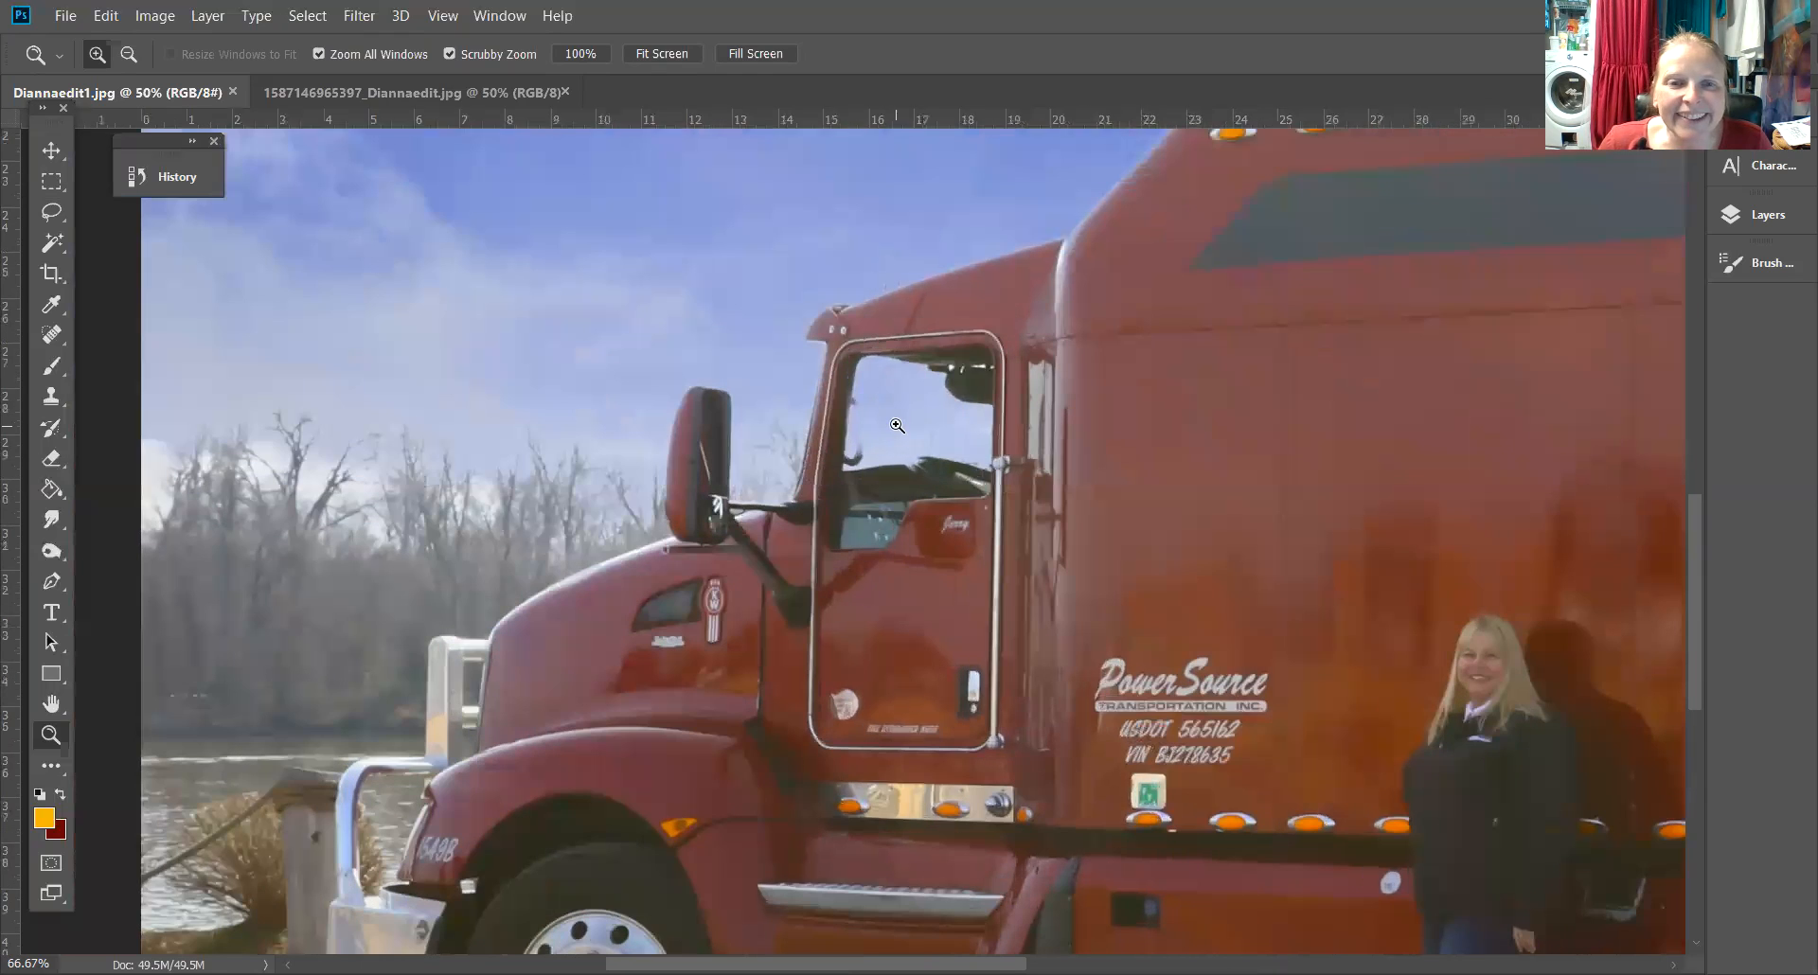
Zoom both photos to 100% and switch between them to compare the sky around the truck cab
click(777, 407)
click(395, 93)
click(154, 94)
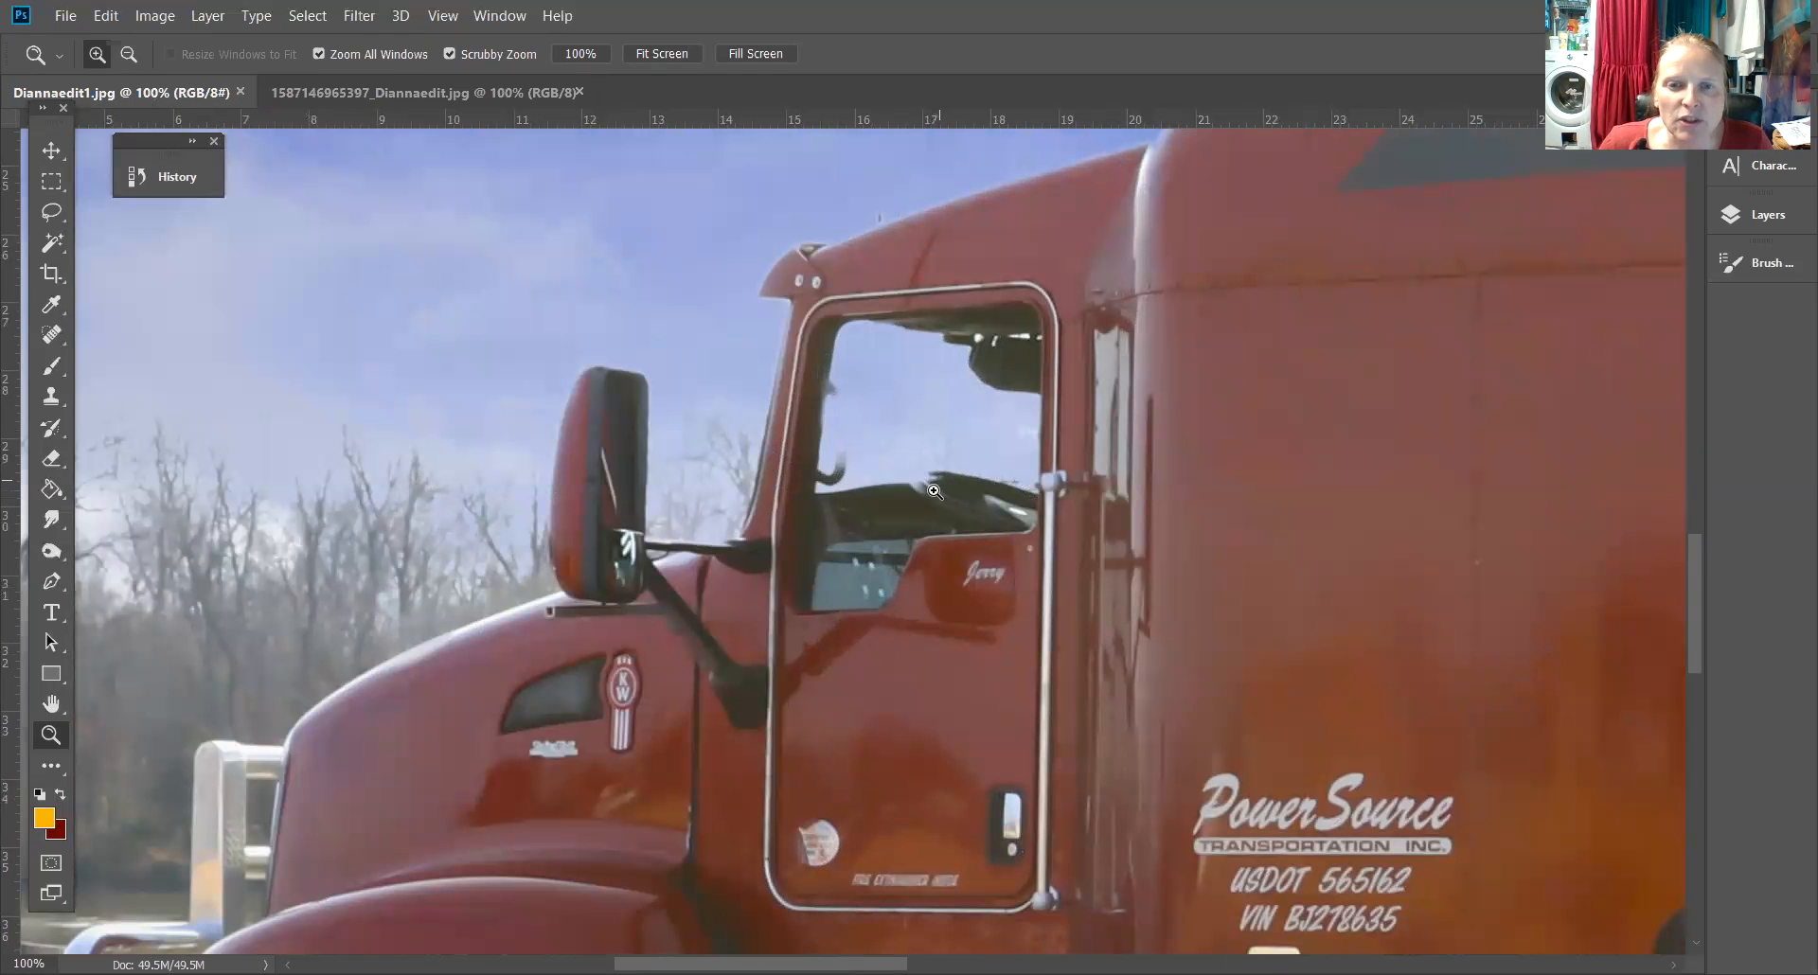
click(439, 94)
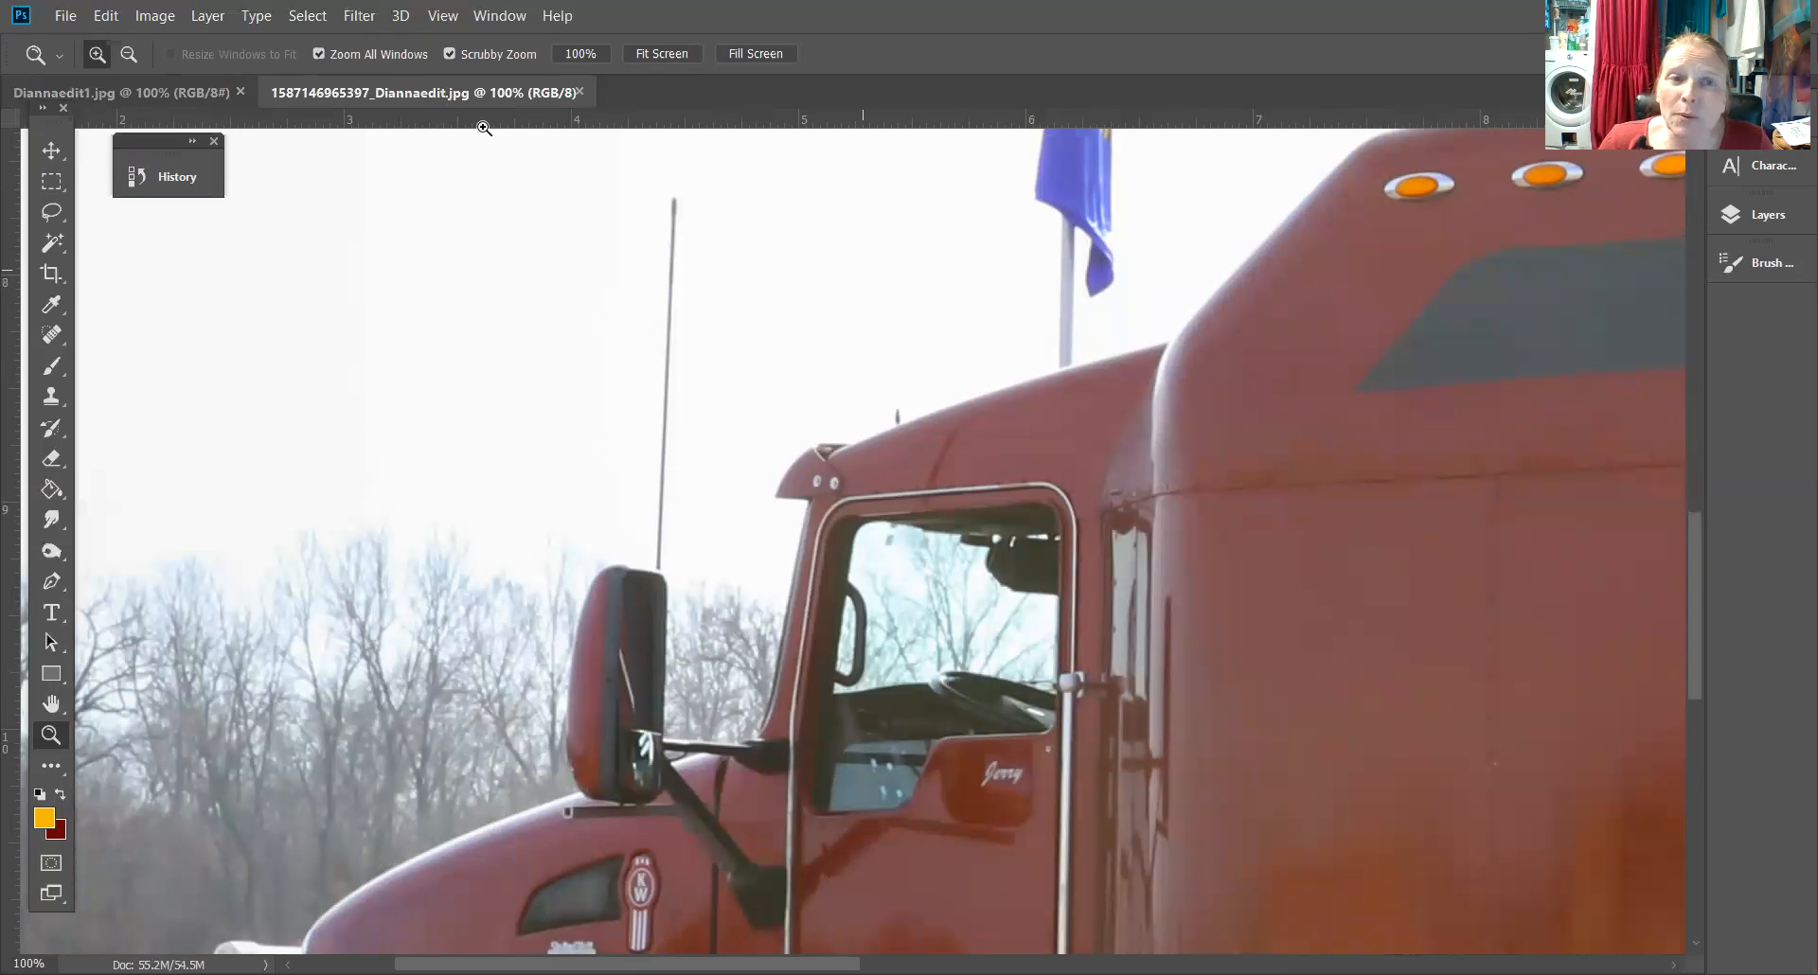
click(199, 92)
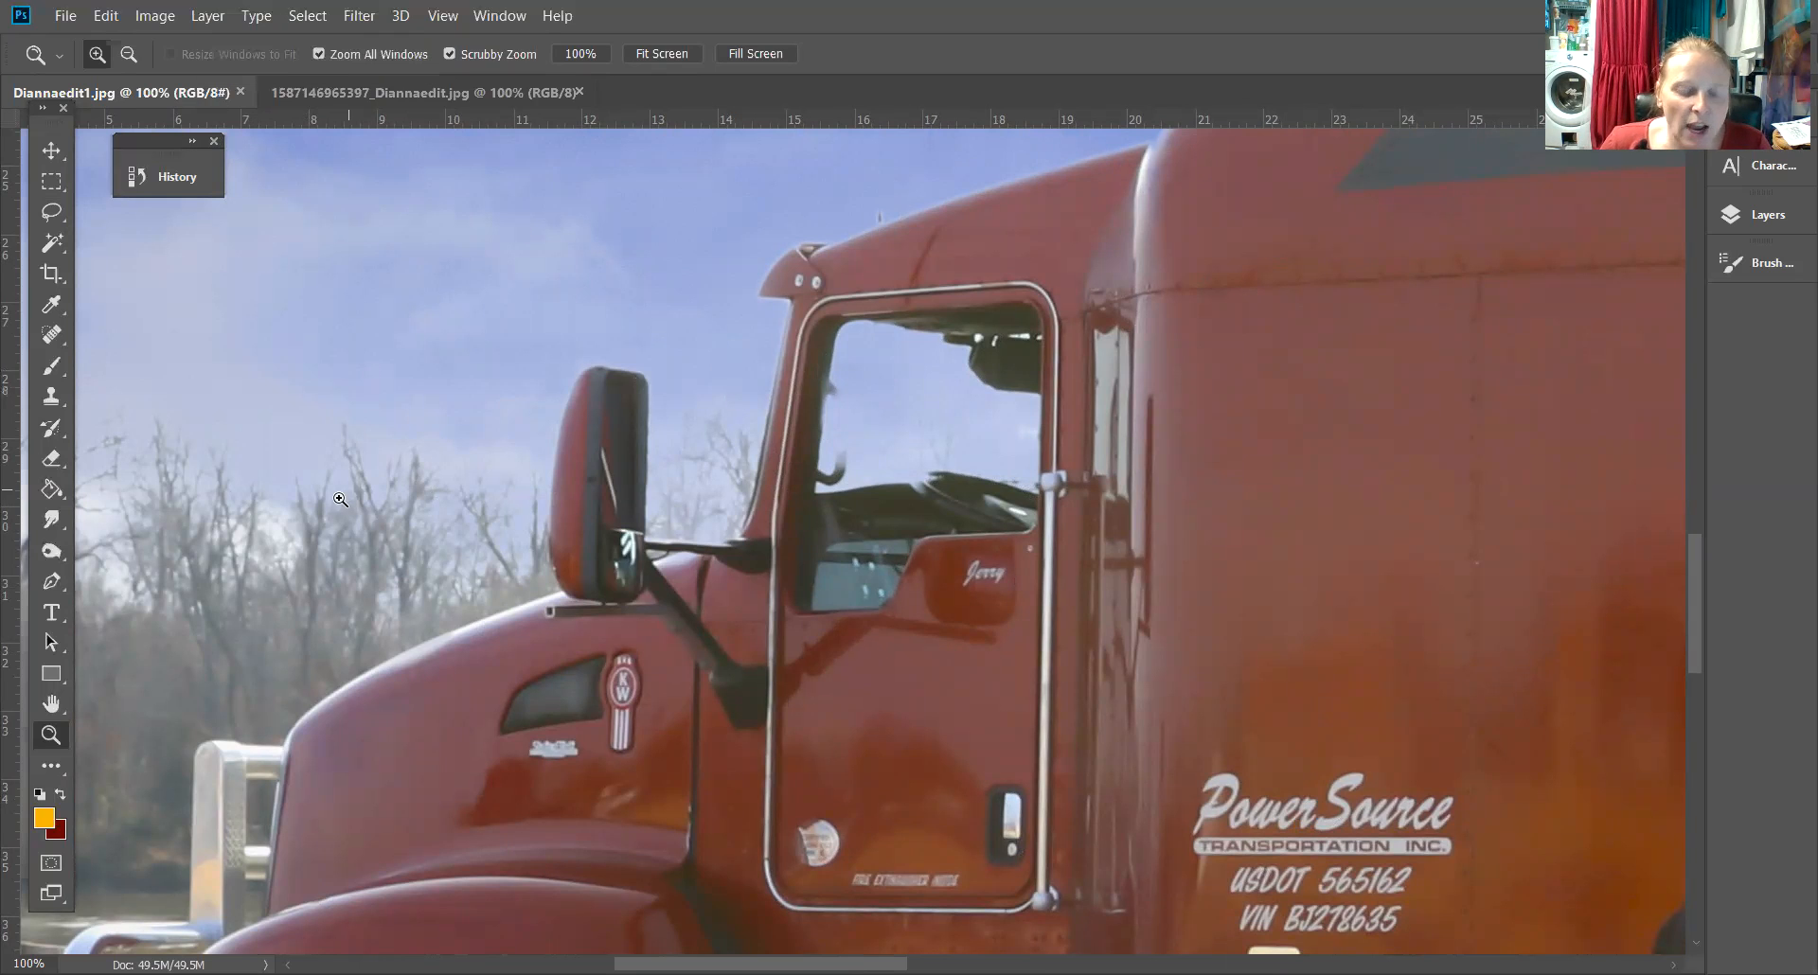
drag(422, 370, 354, 284)
drag(175, 292, 442, 478)
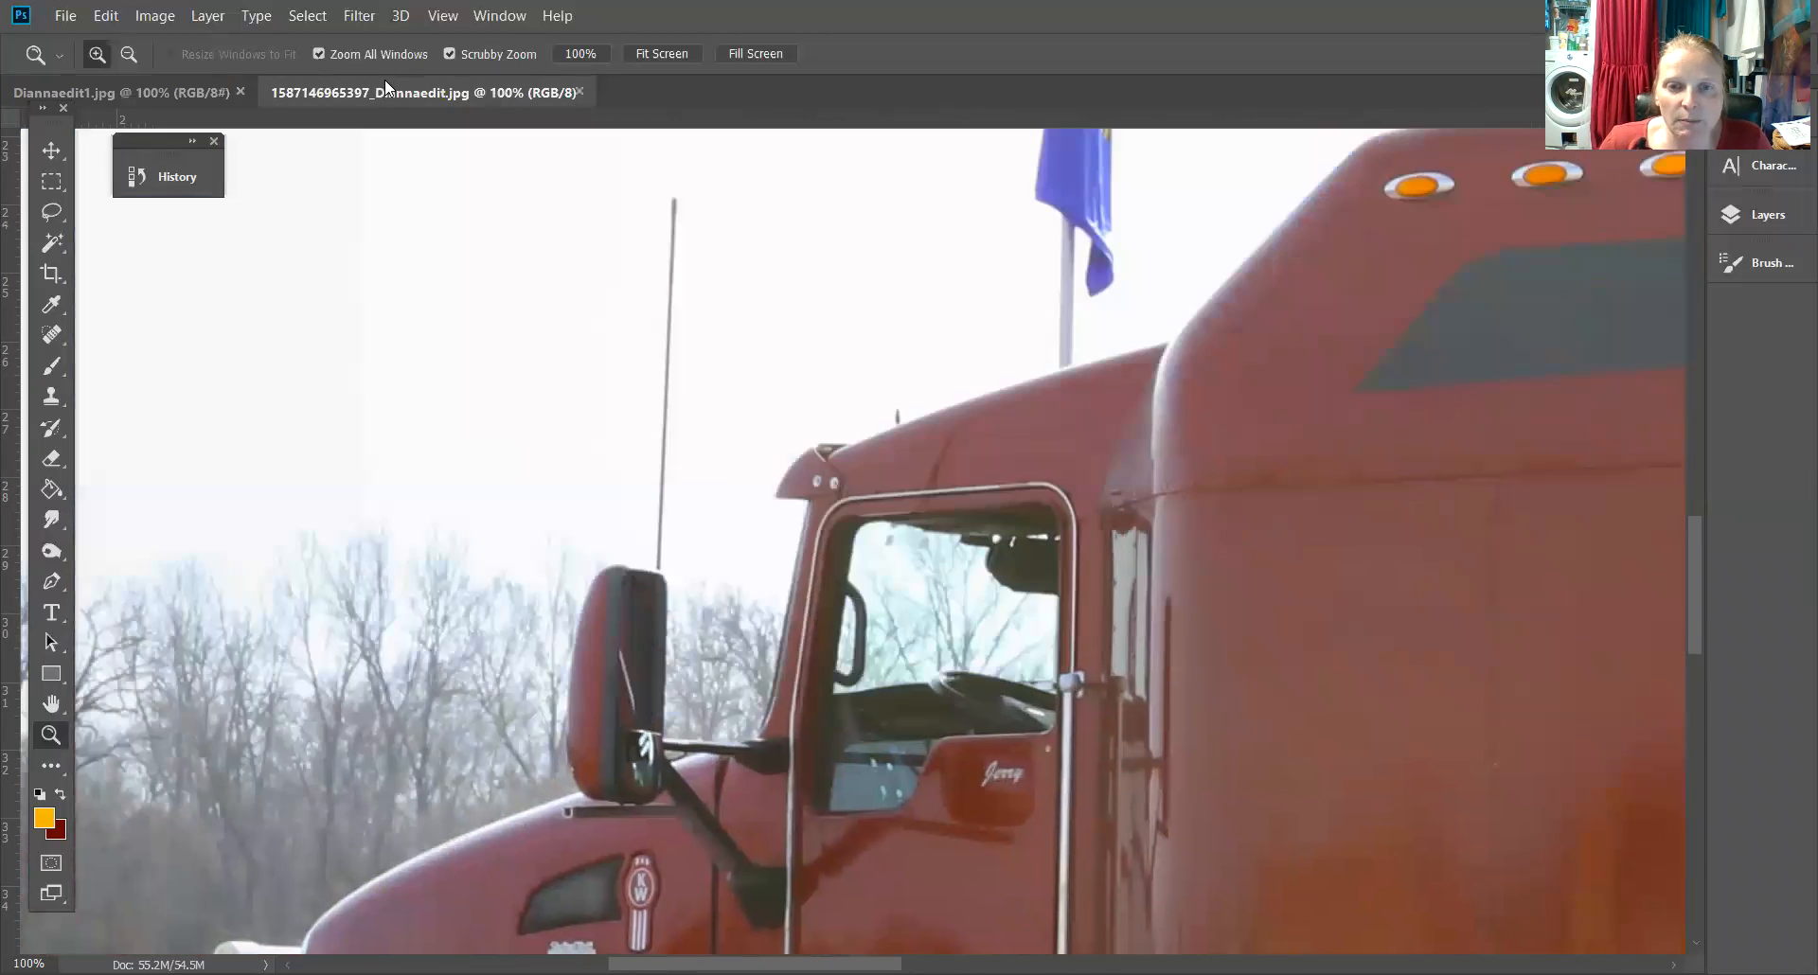
click(385, 86)
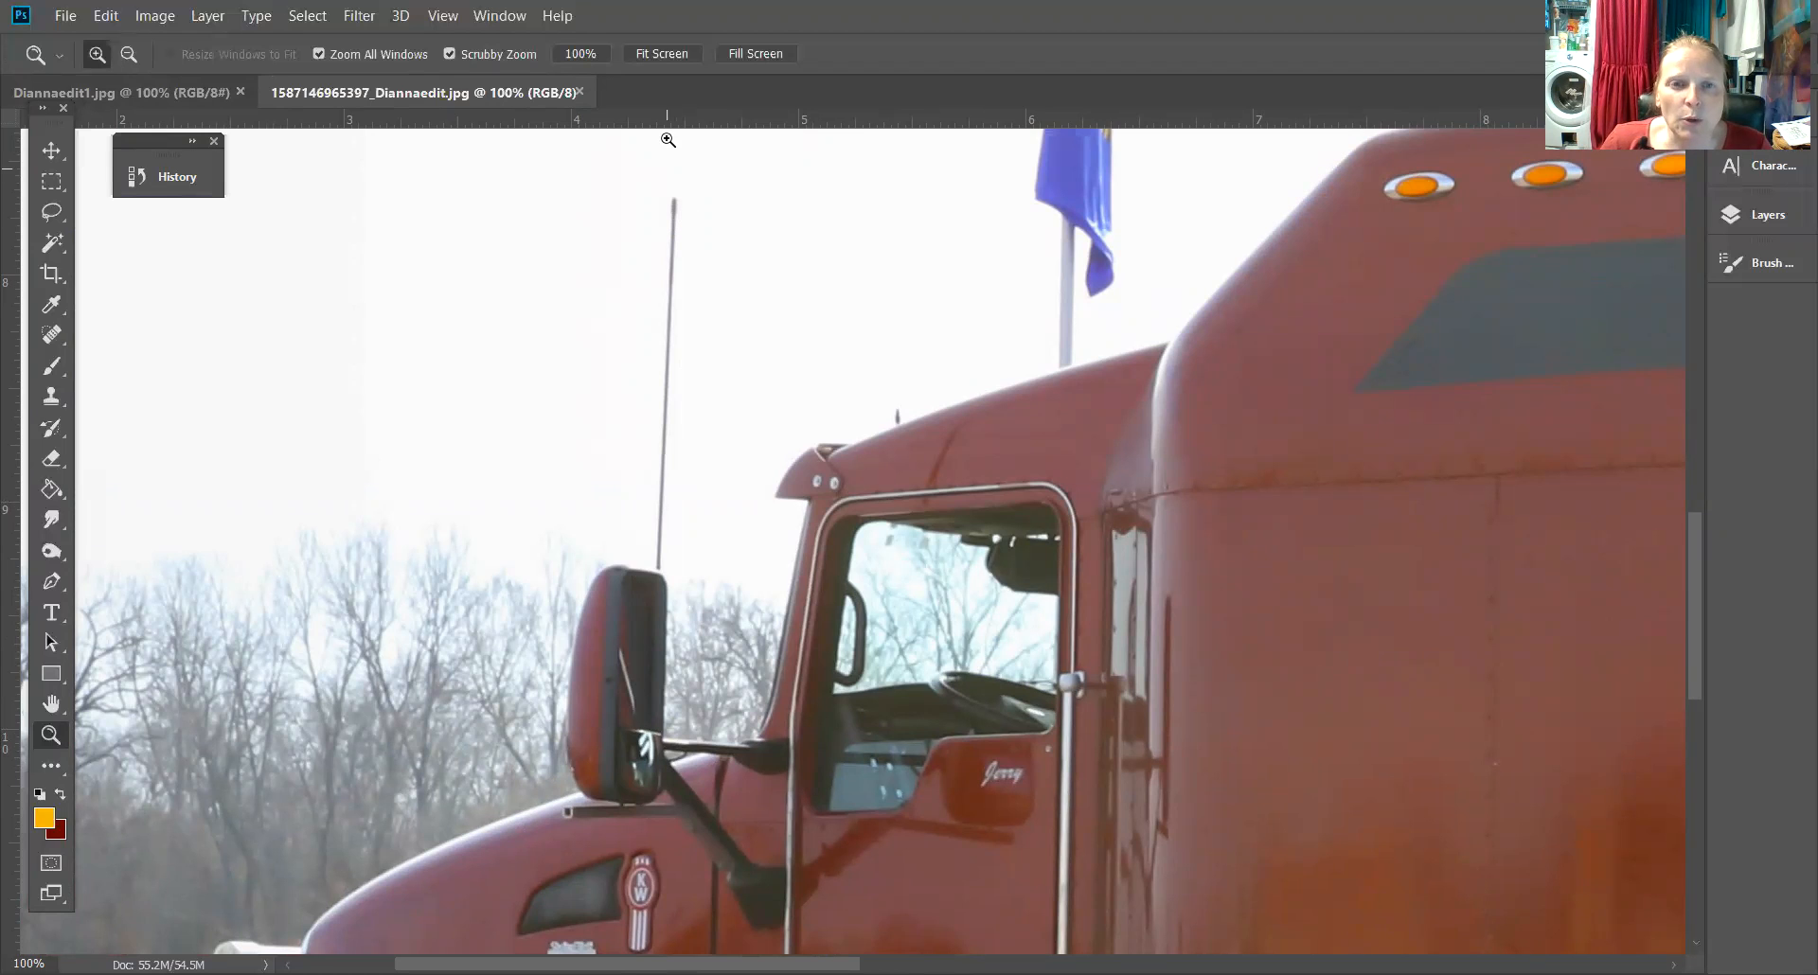
click(173, 95)
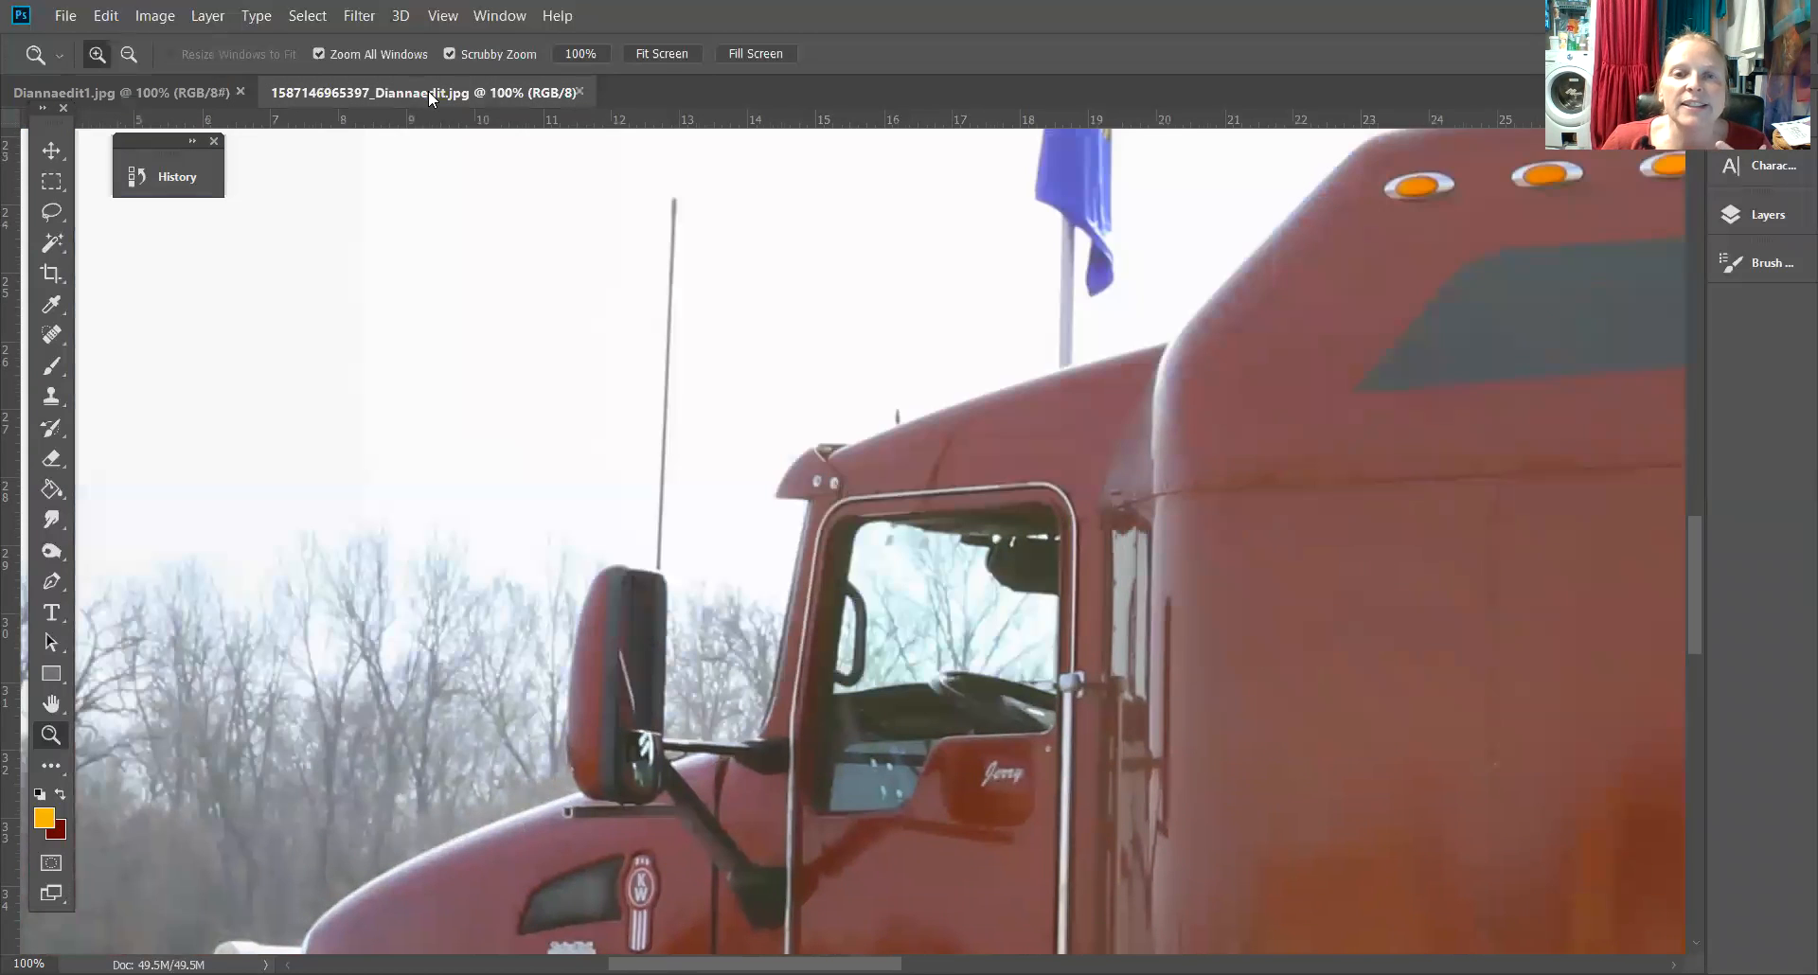
click(426, 92)
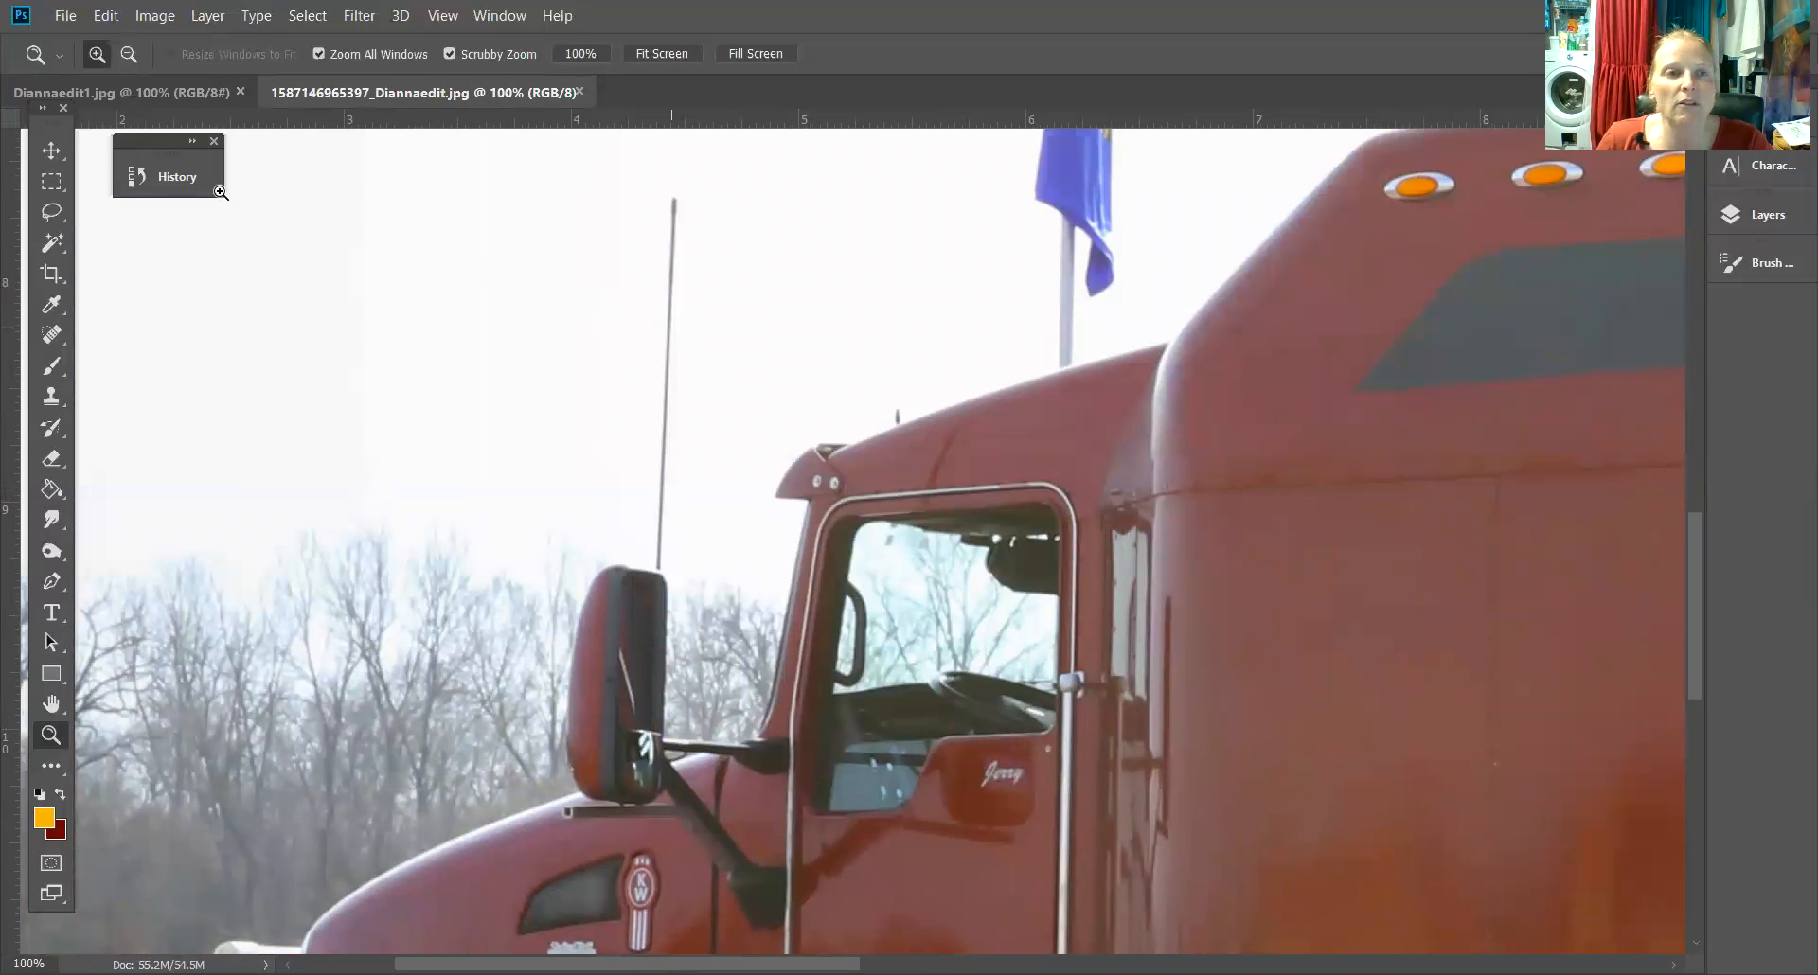
click(206, 94)
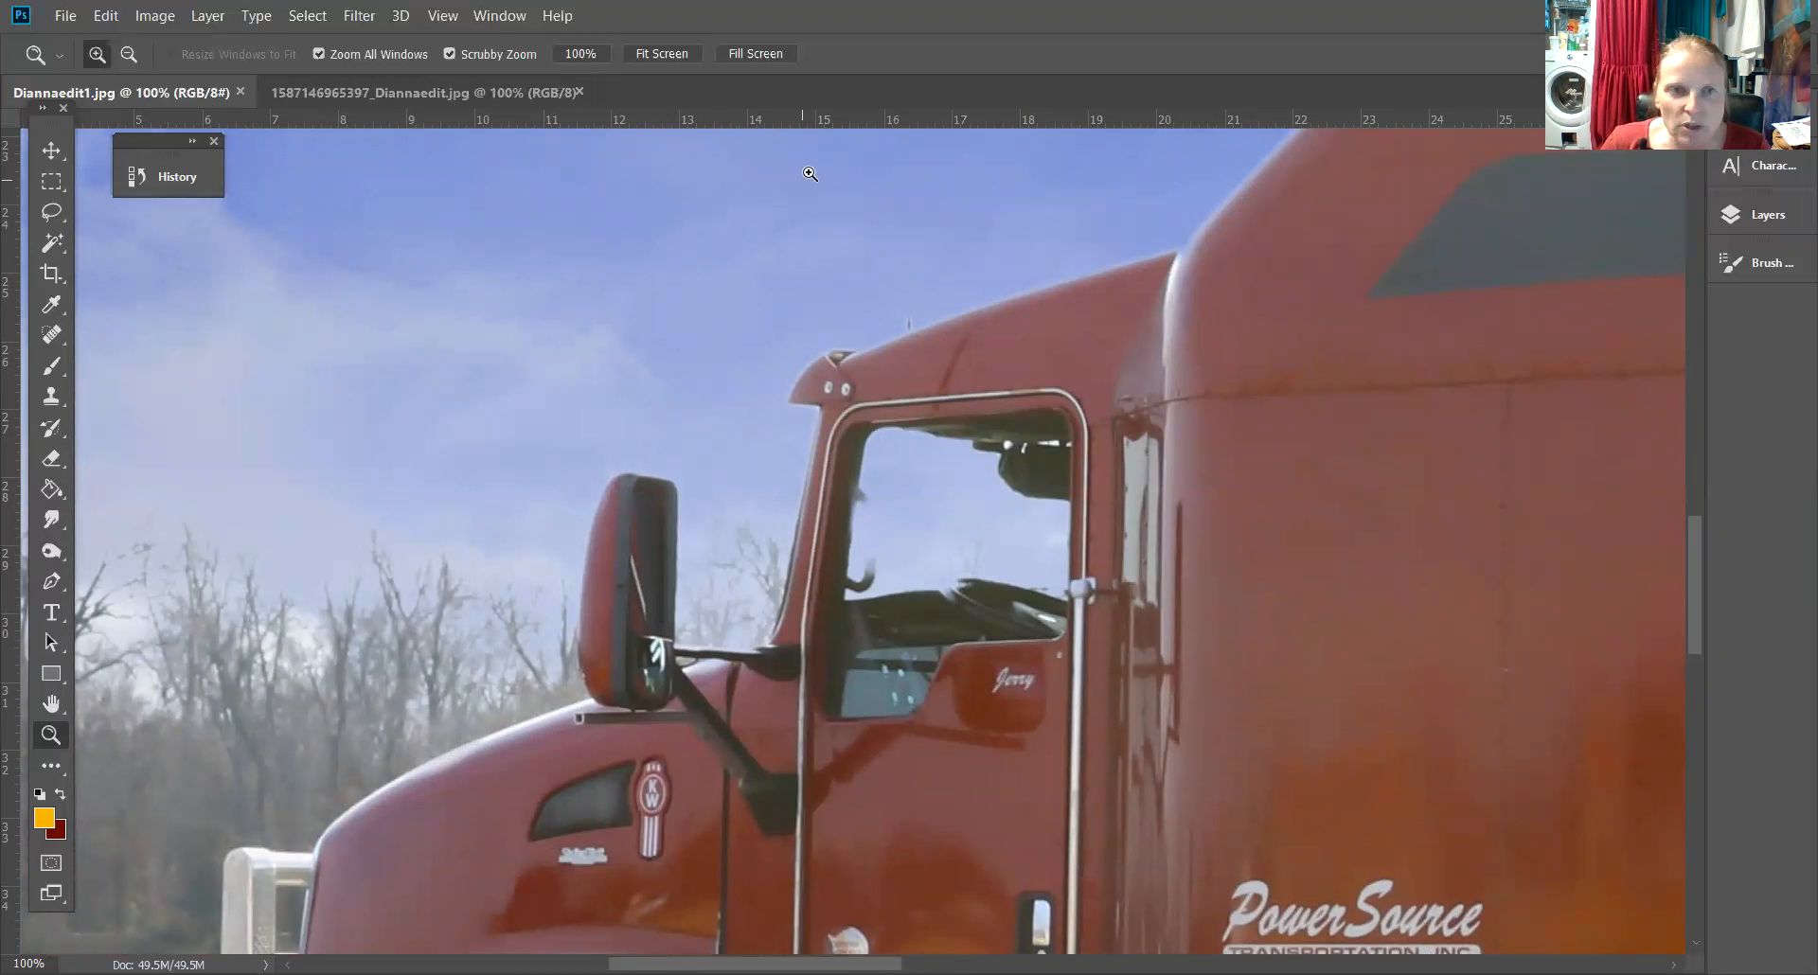
click(454, 93)
Select the tall flagpole in the original photo with the Magic Wand Tool, adding clicks along it
key(space)
drag(1140, 236, 893, 768)
drag(894, 682, 963, 753)
key(ctrl+minus)
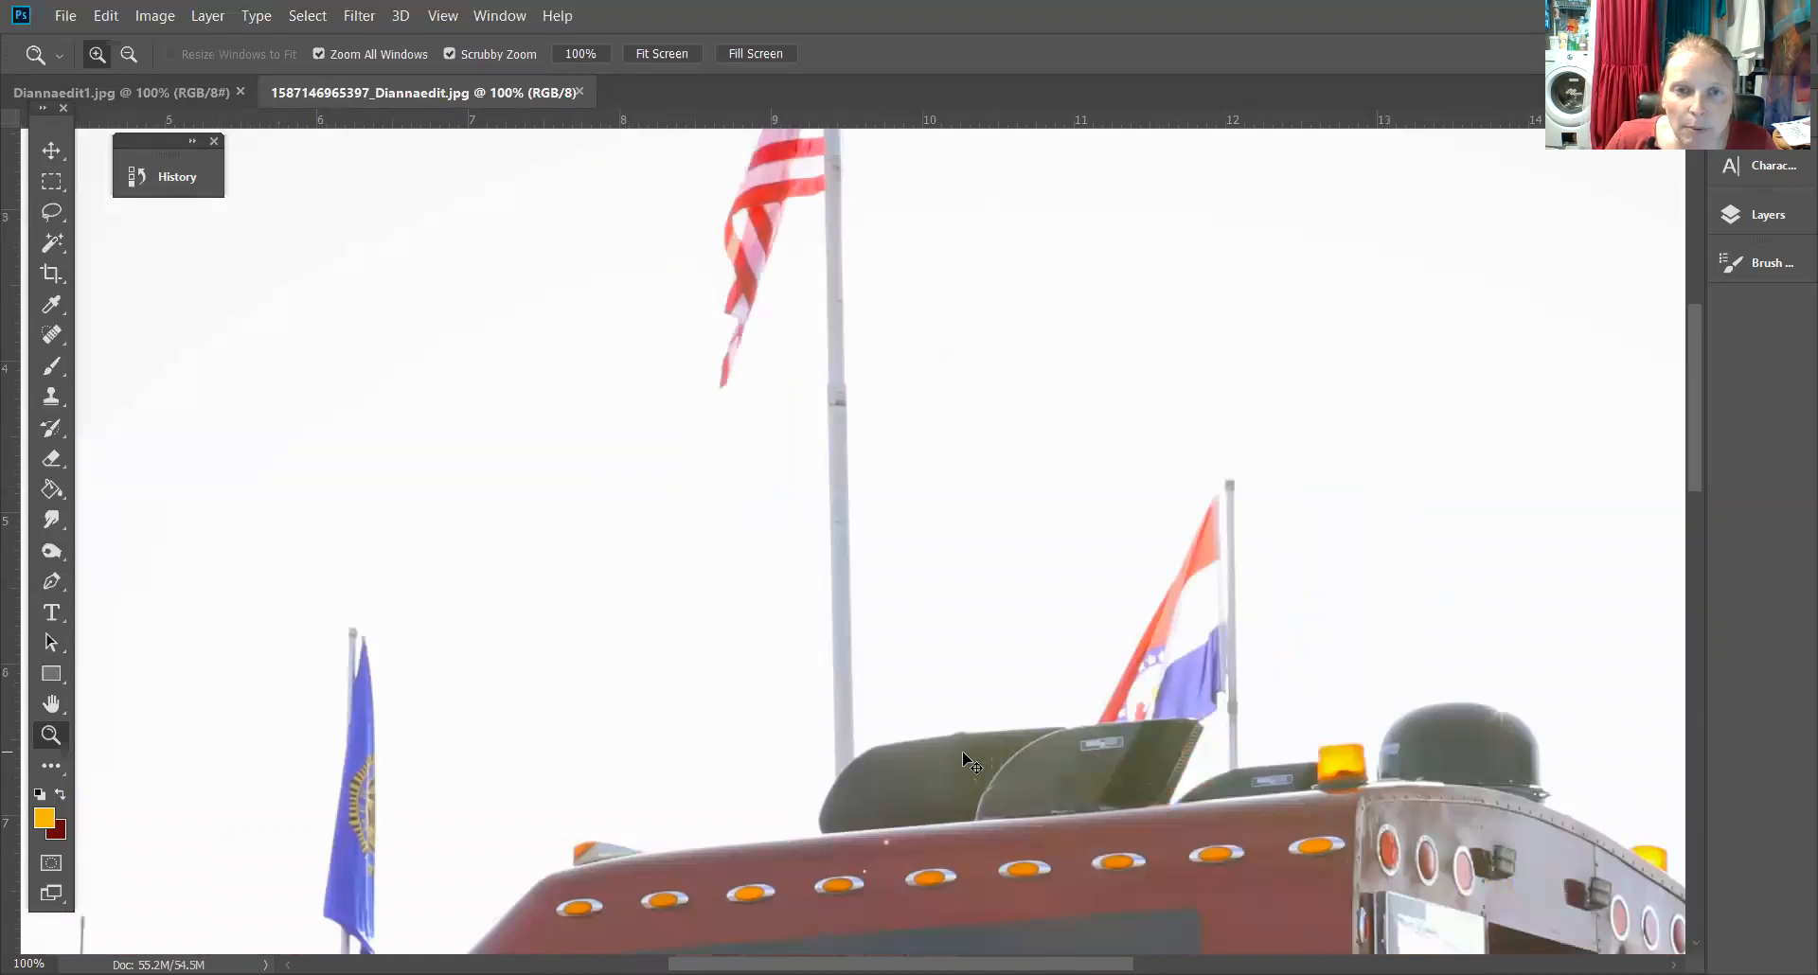
key(space)
drag(913, 386, 974, 468)
key(ctrl+minus)
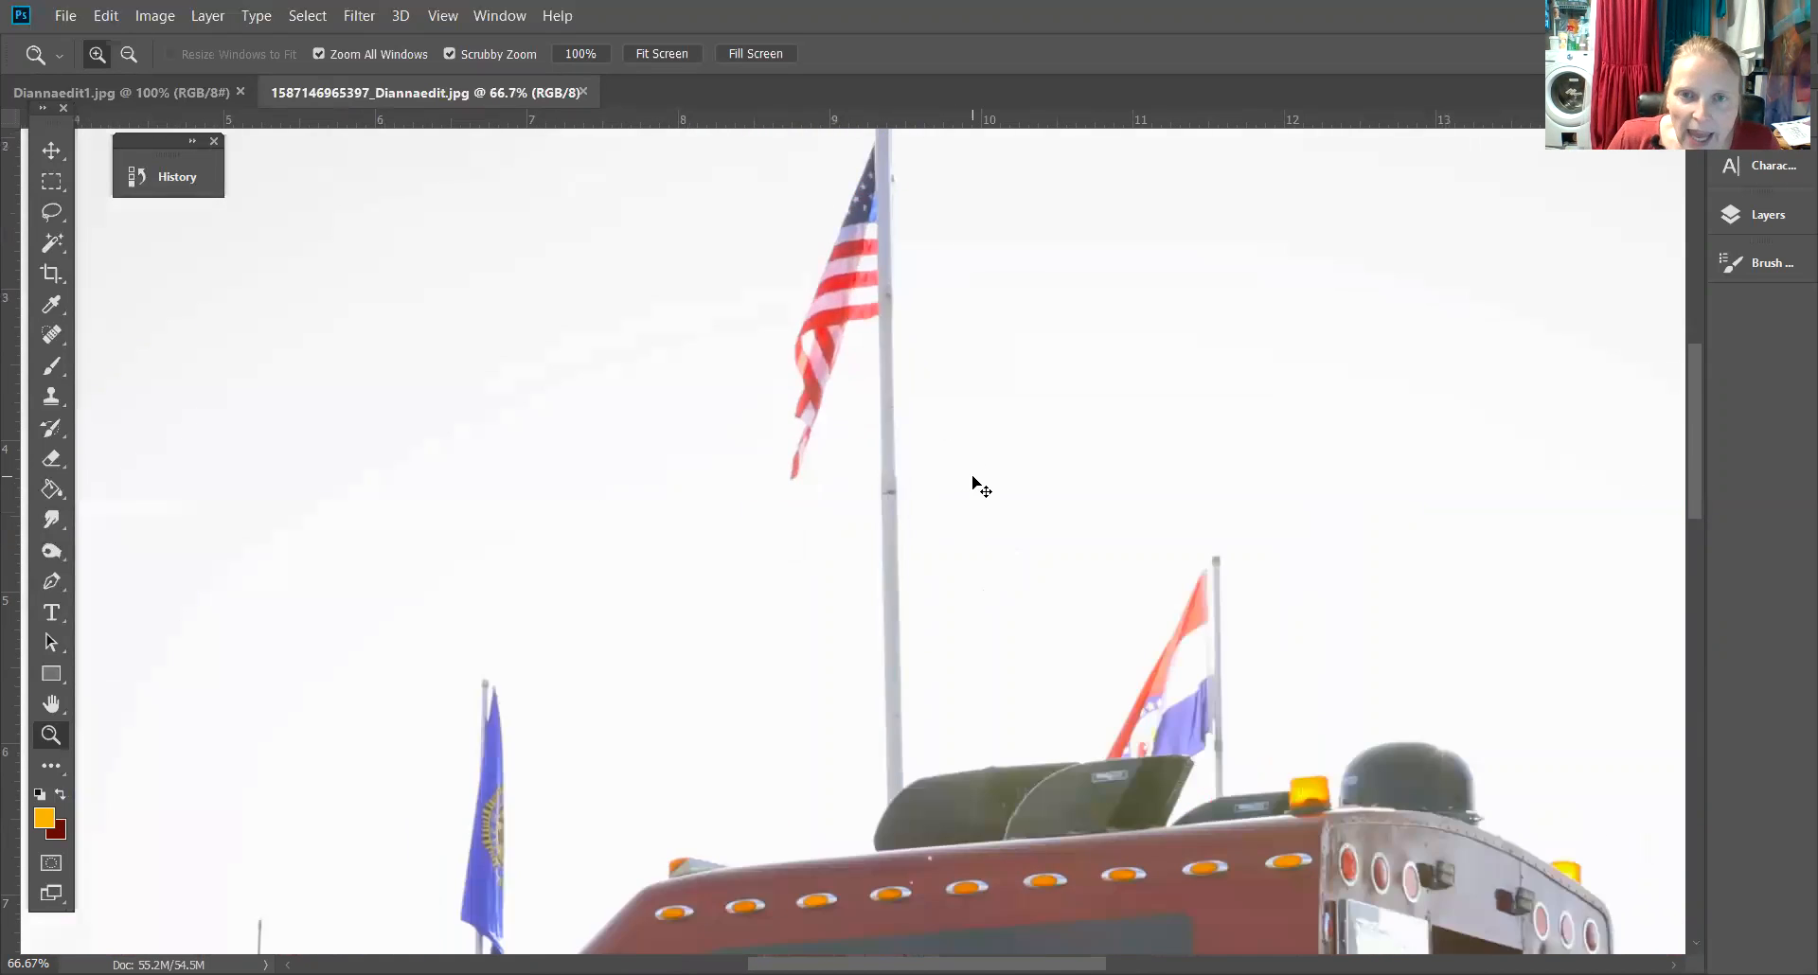
key(ctrl+minus)
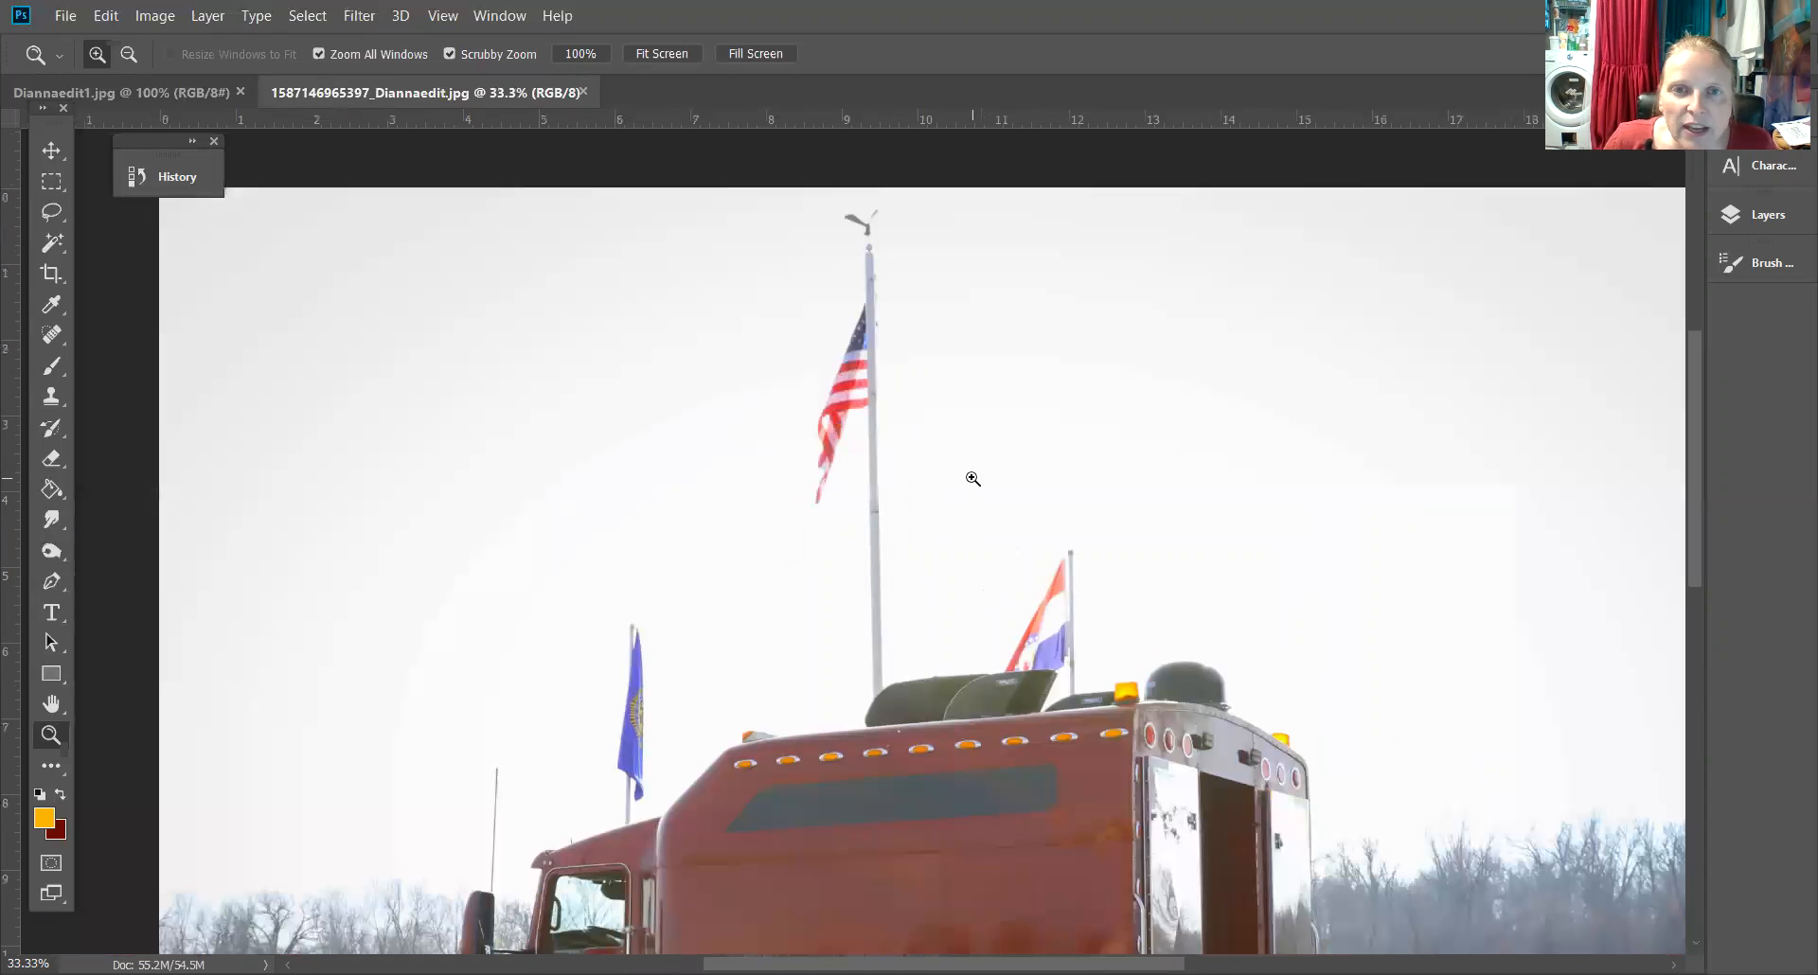
click(61, 331)
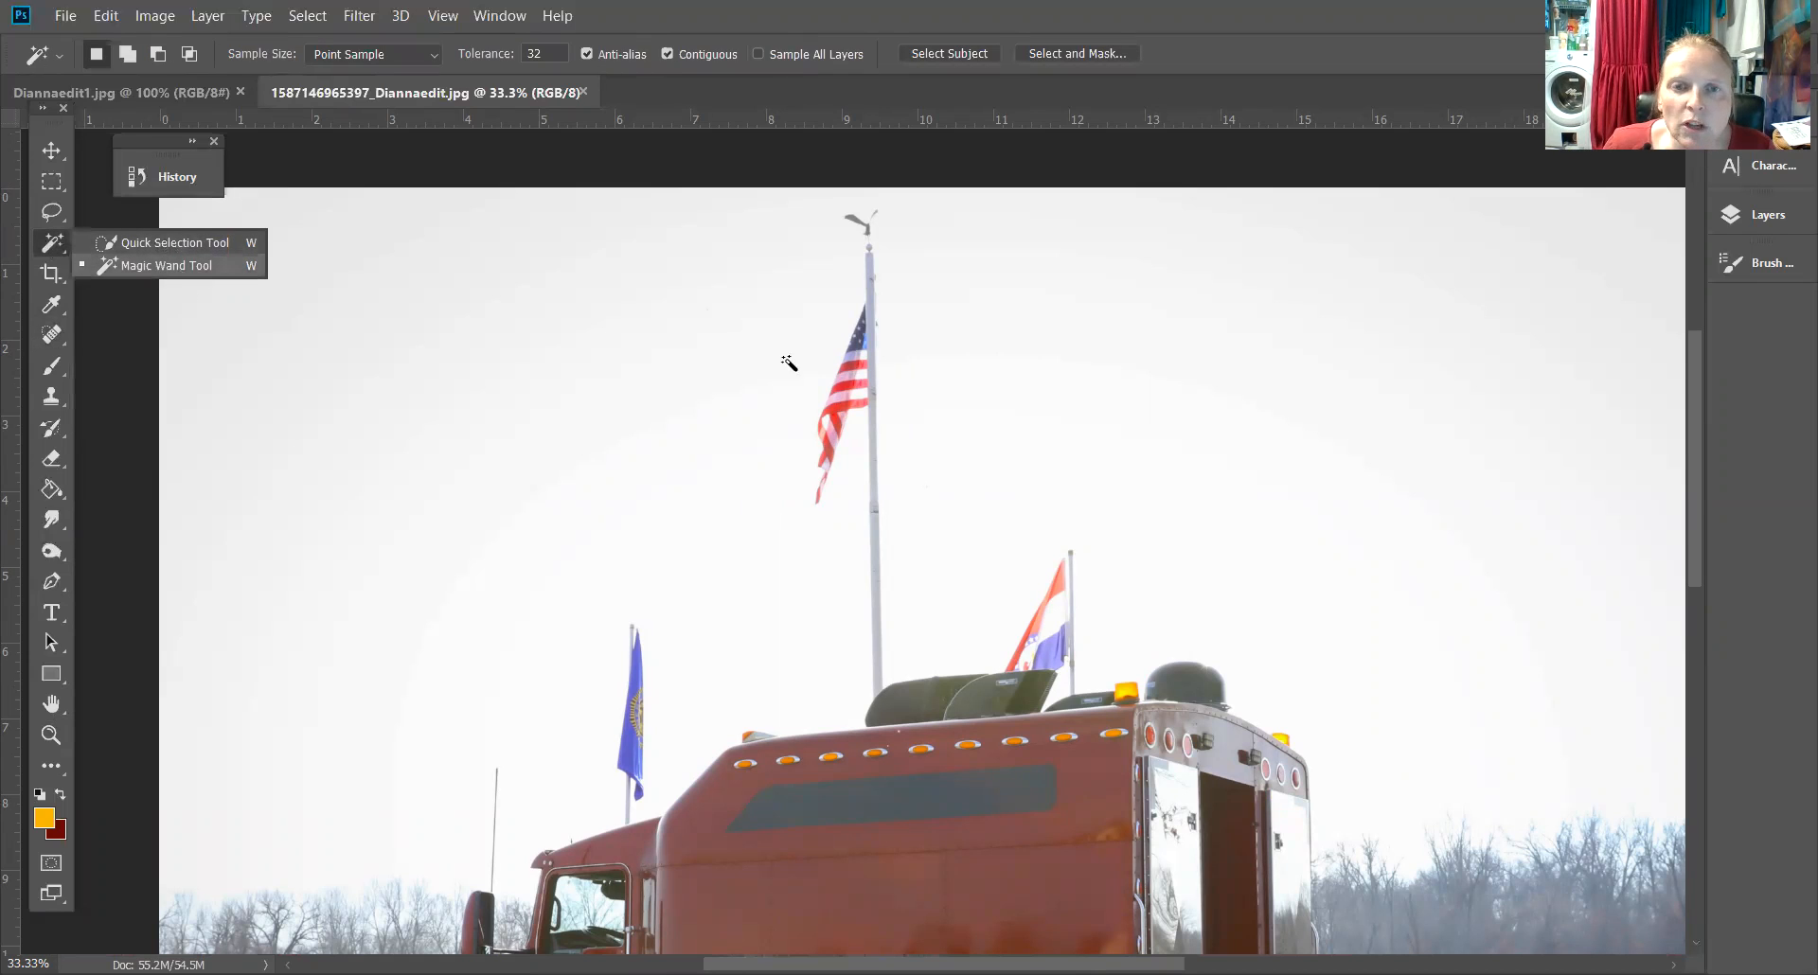
click(846, 390)
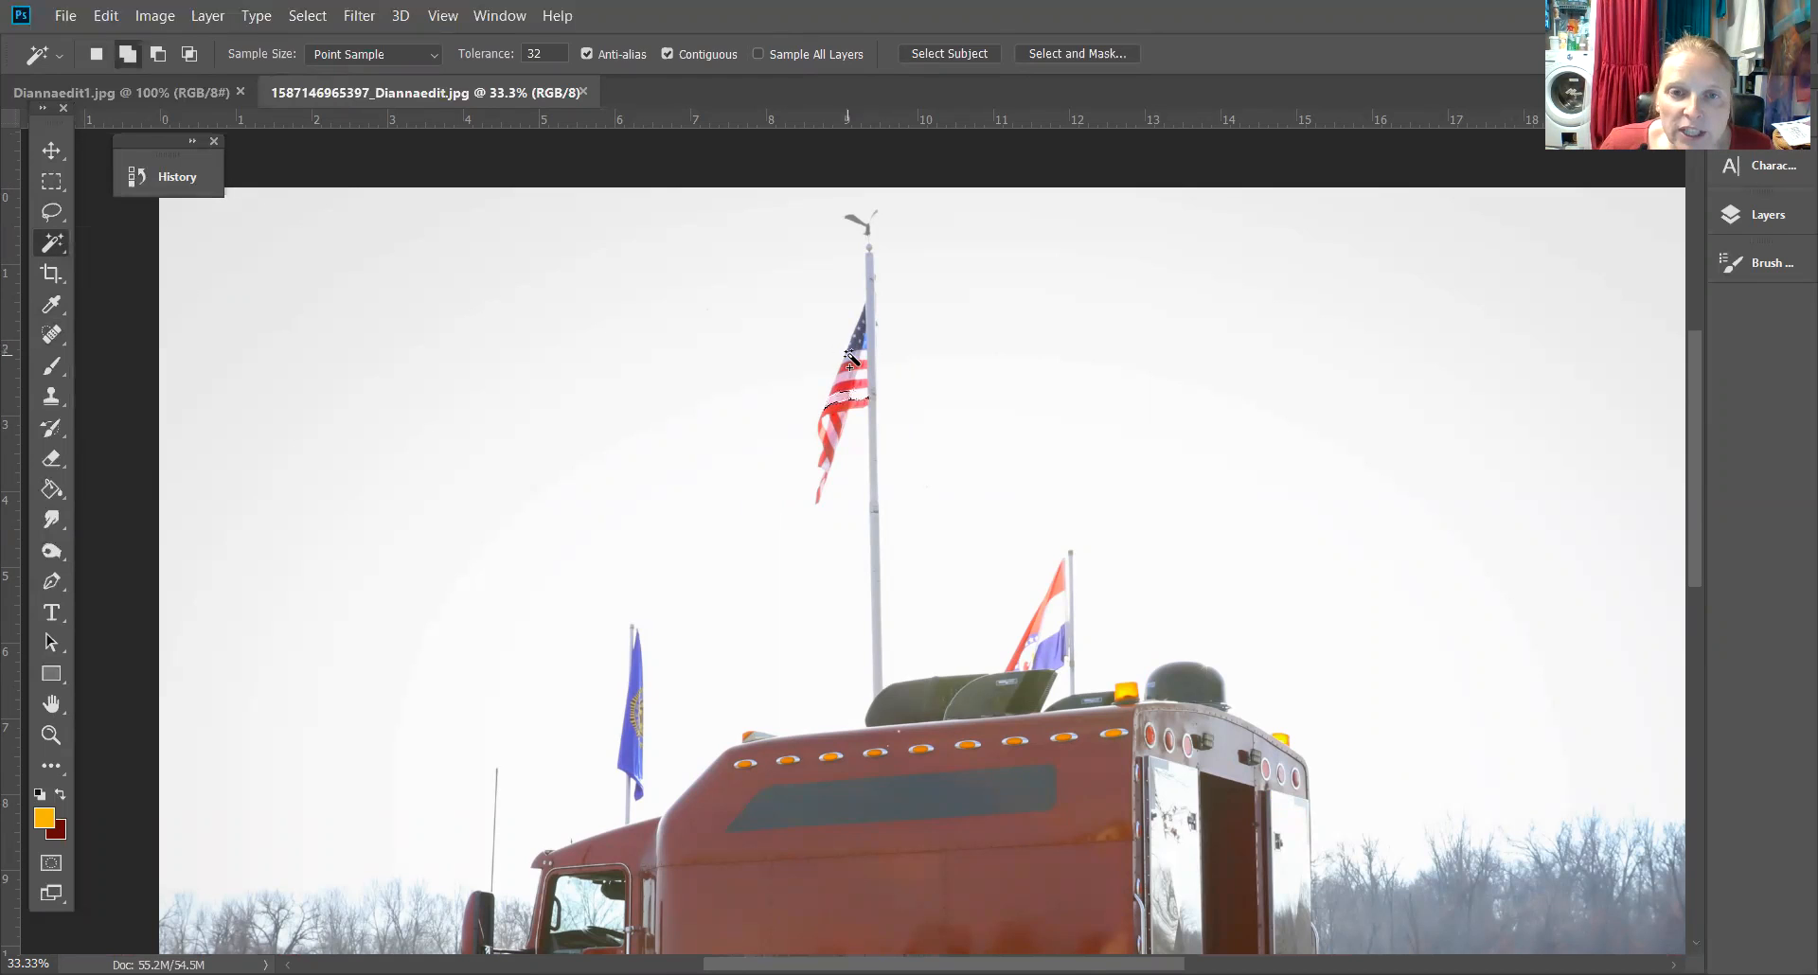
shift+click(852, 383)
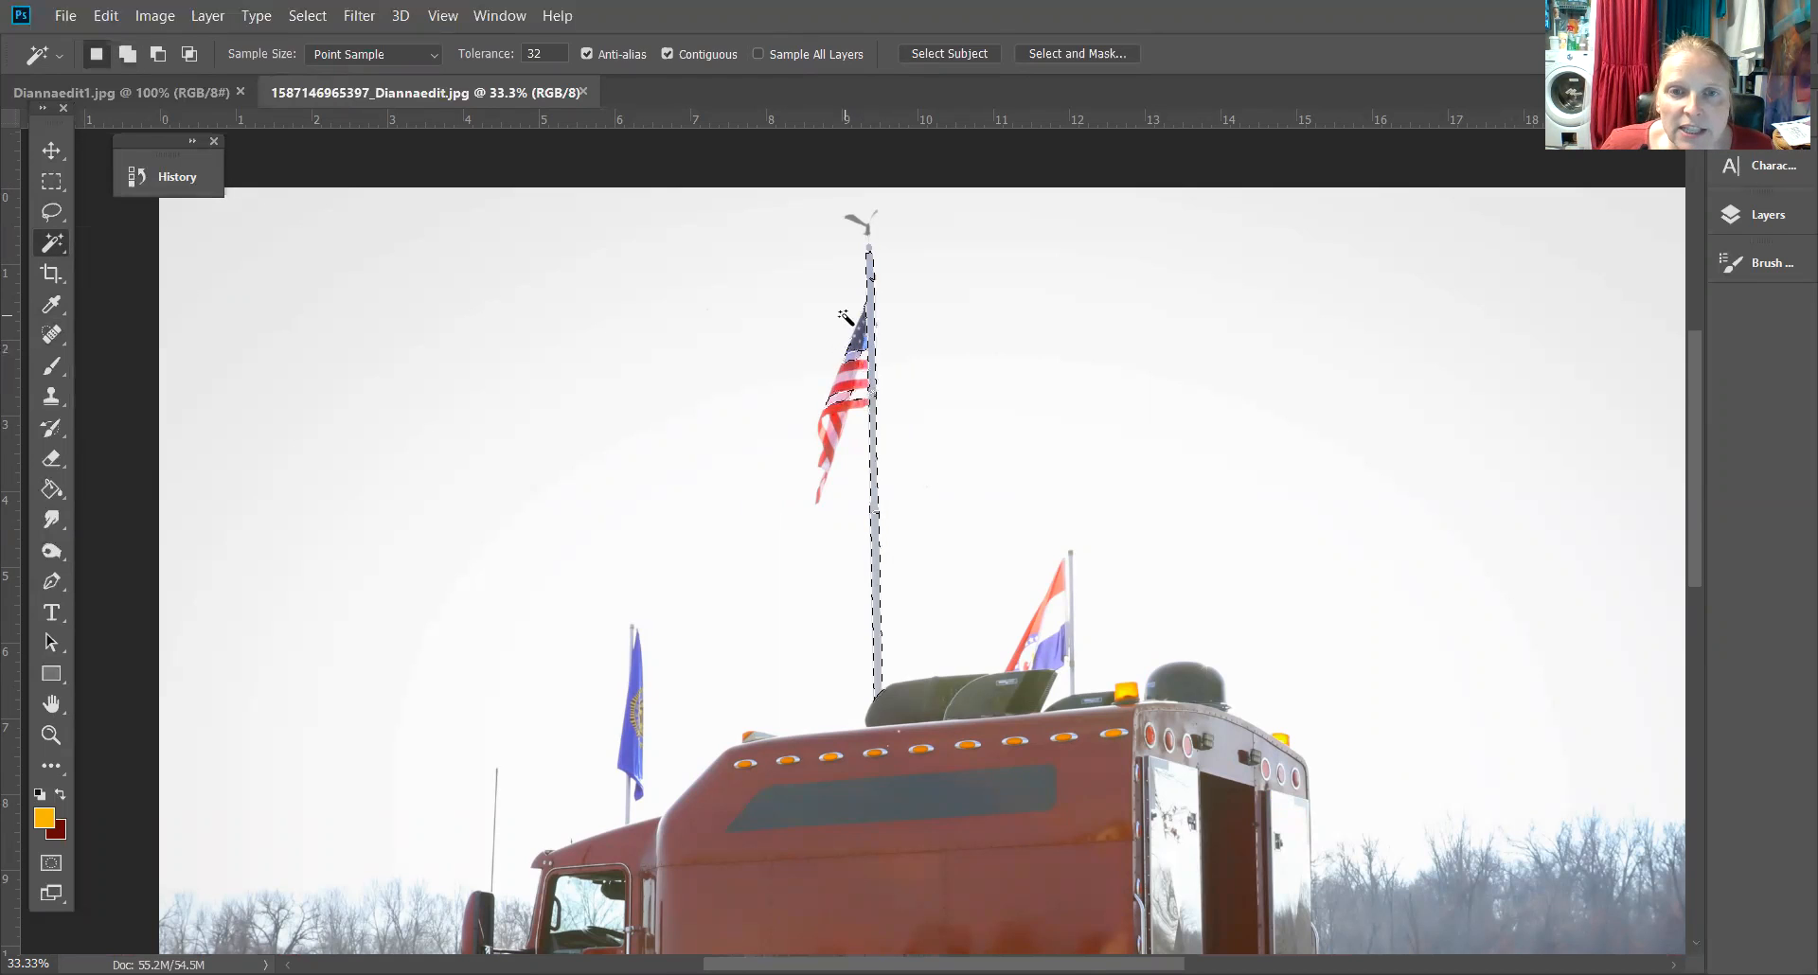
shift+click(857, 384)
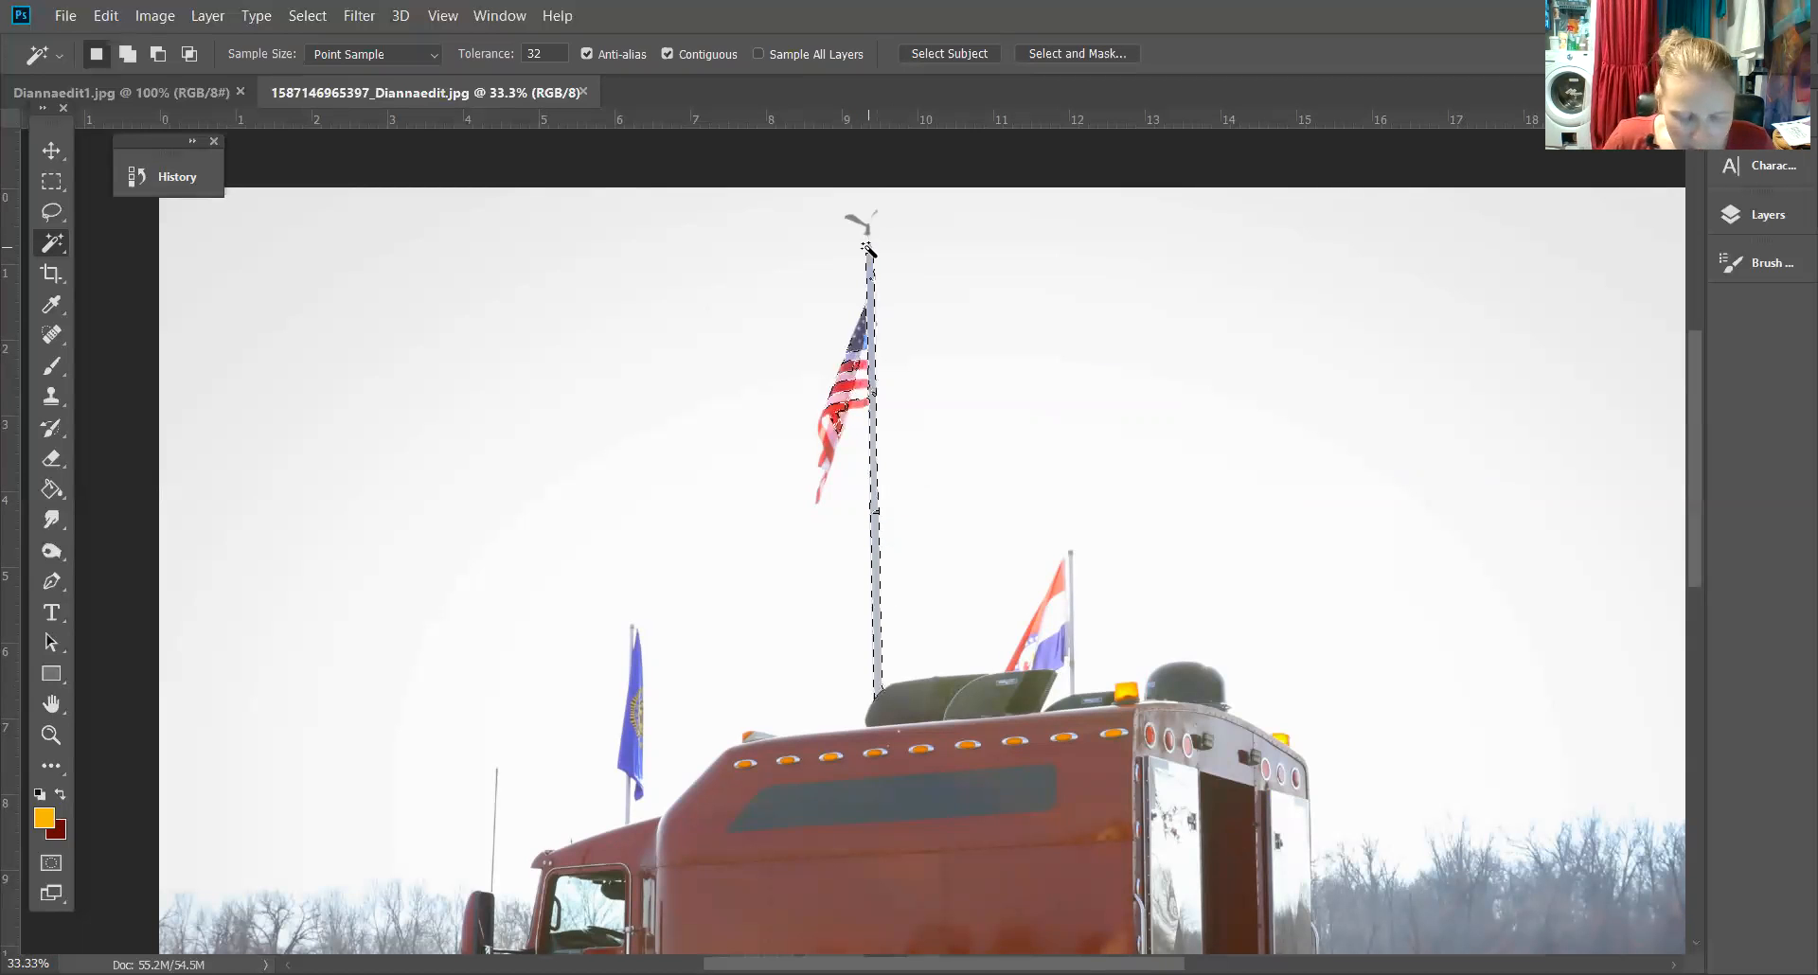
Zoom in to 200% and add the darker band on the flagpole to the selection
key(ctrl+plus)
key(ctrl+plus)
key(ctrl+plus)
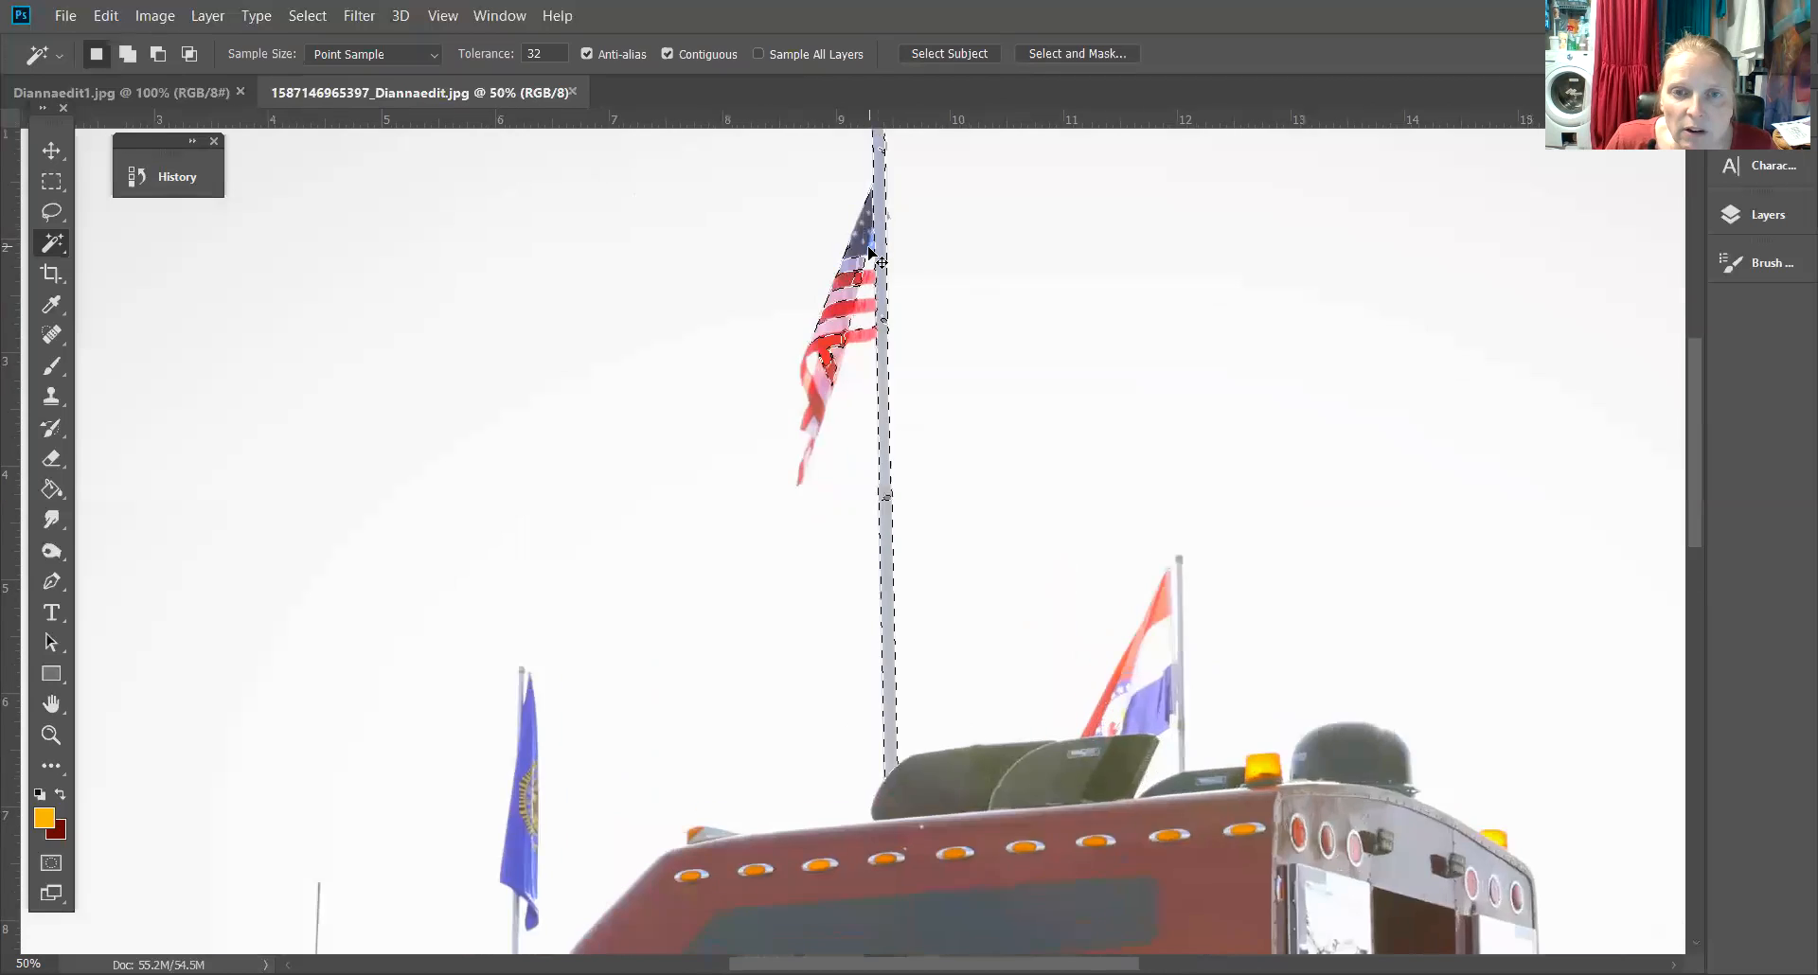
key(ctrl+plus)
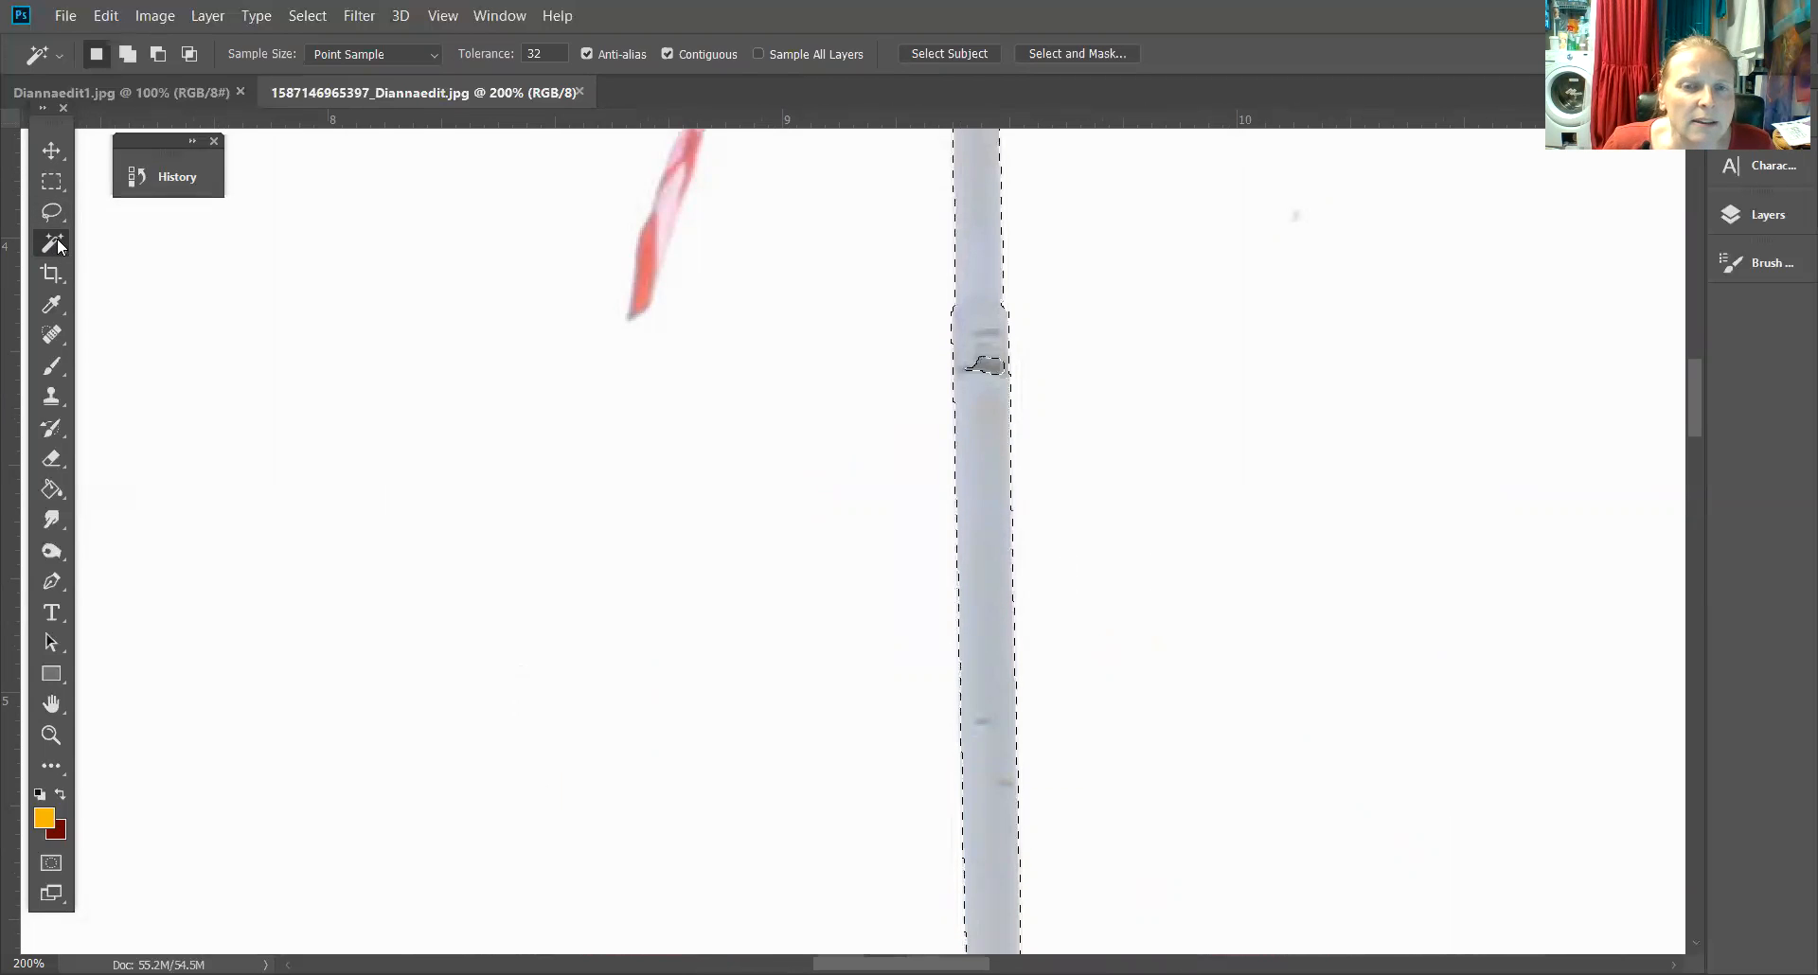
right_click(58, 245)
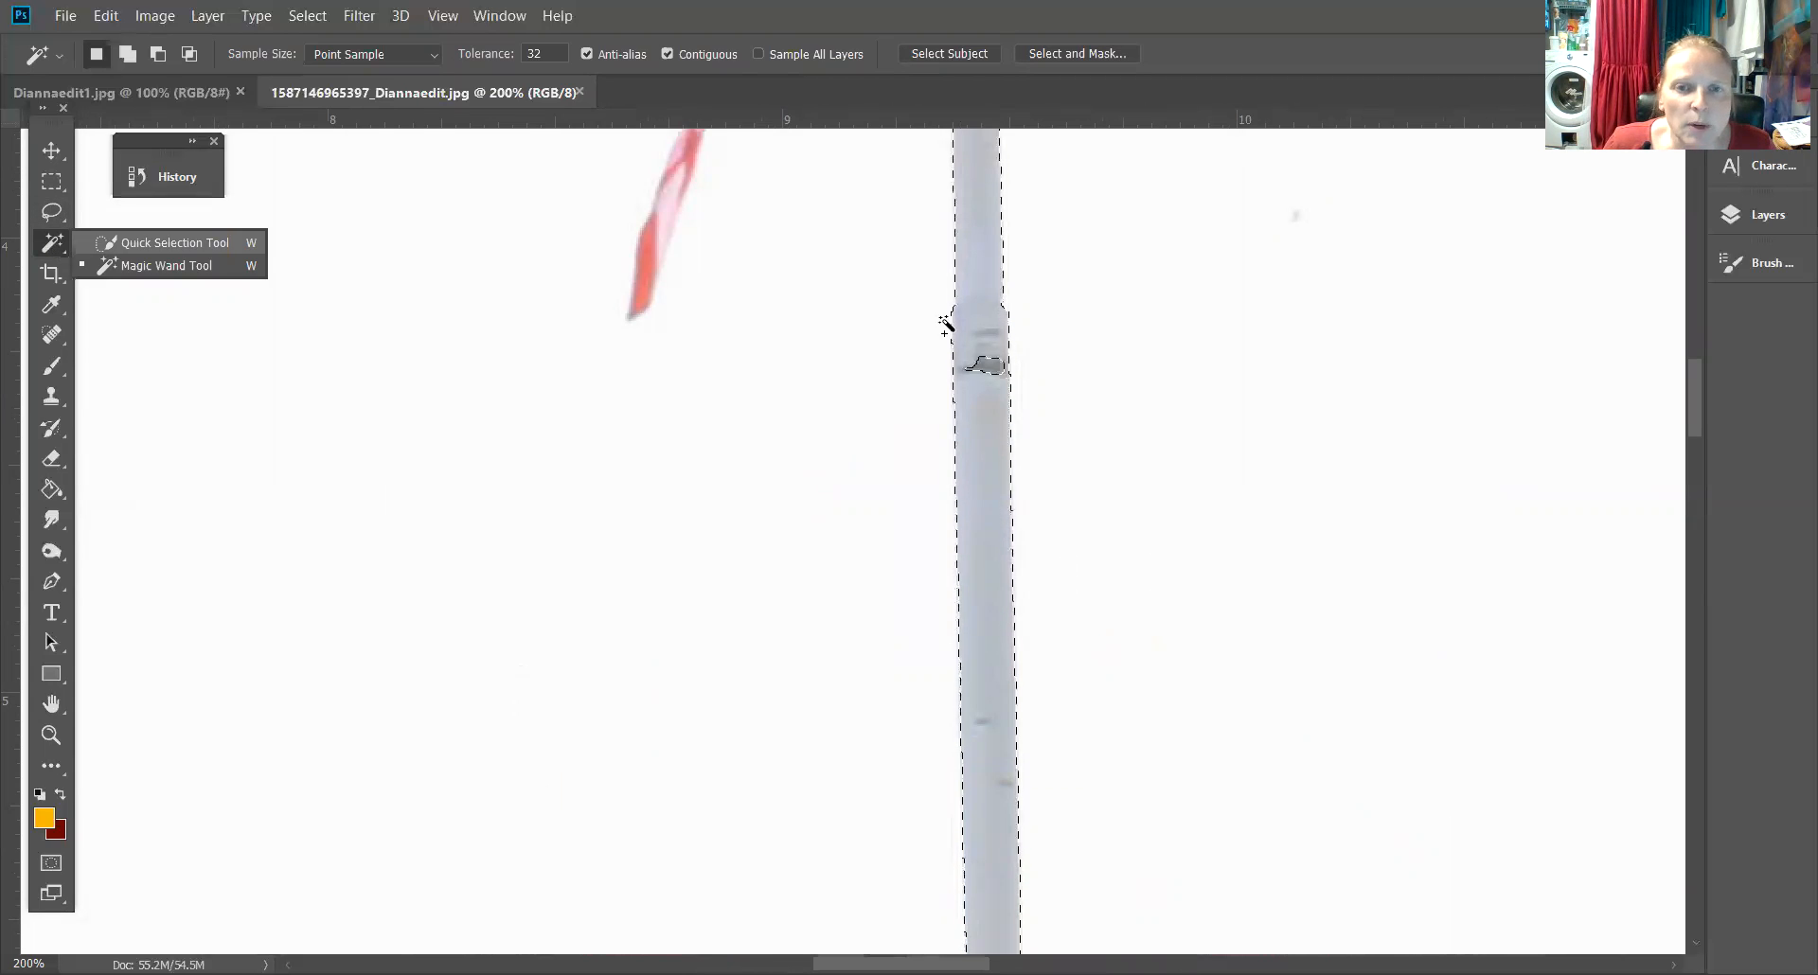
click(987, 376)
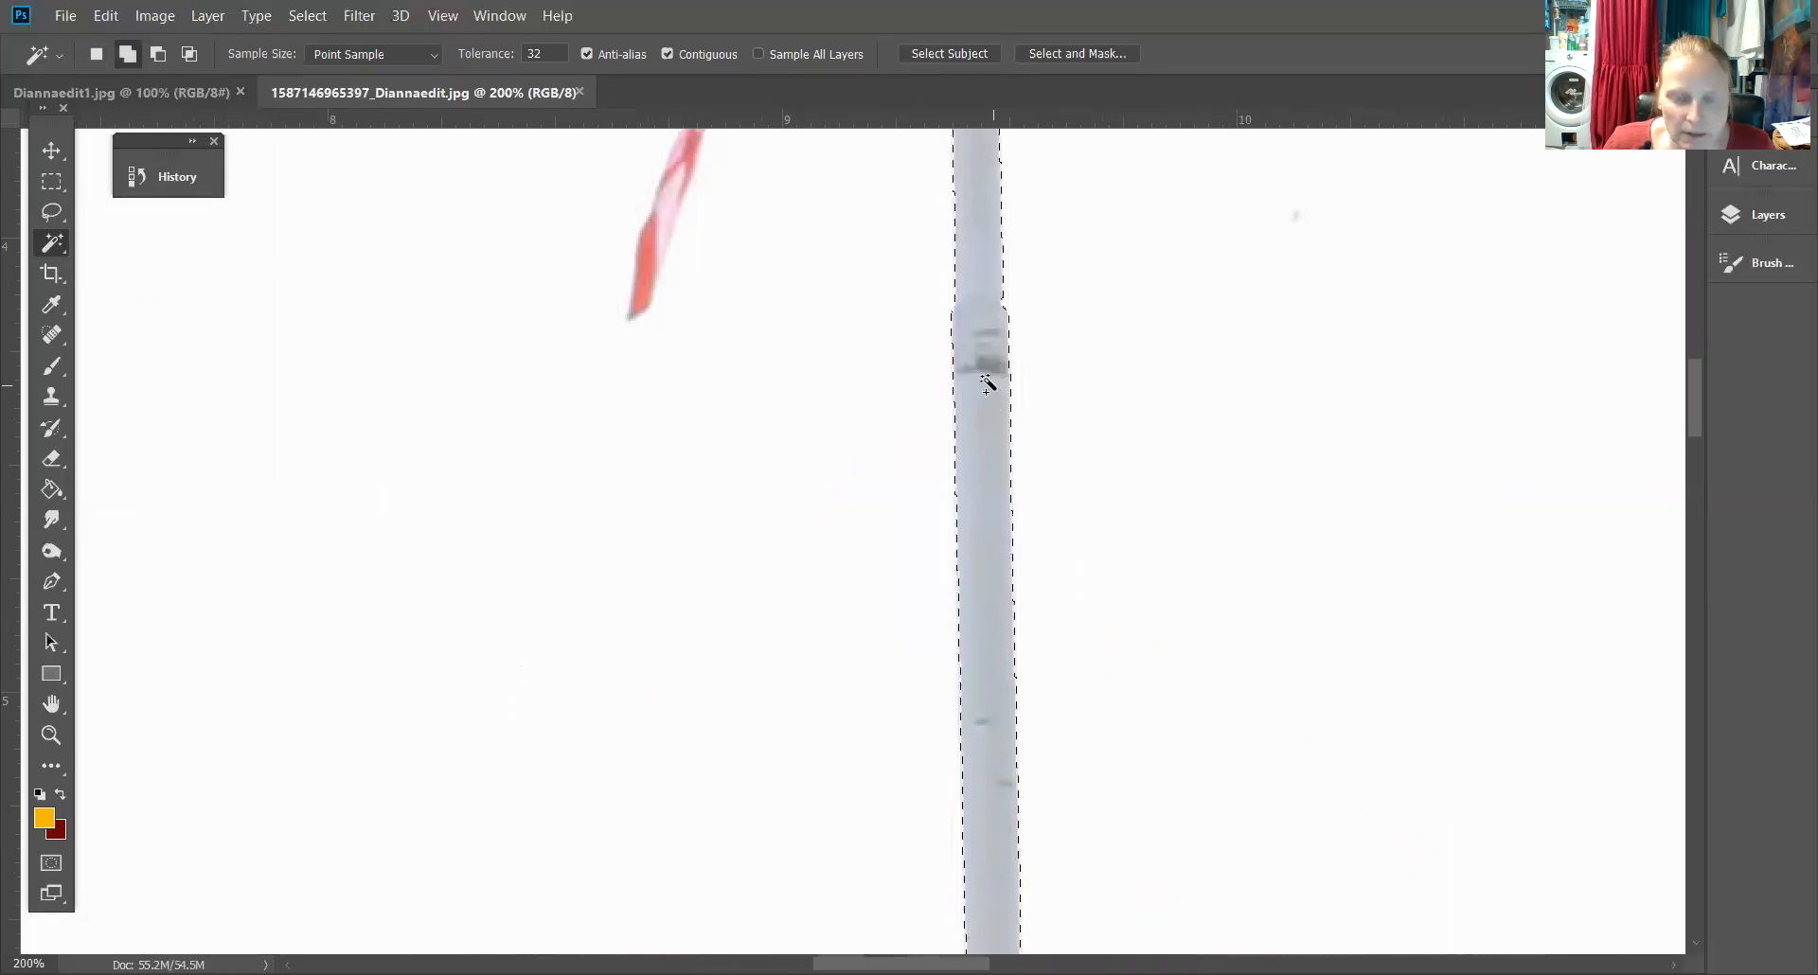
Add the American flag's red and white stripes to the Magic Wand selection
drag(983, 434, 958, 174)
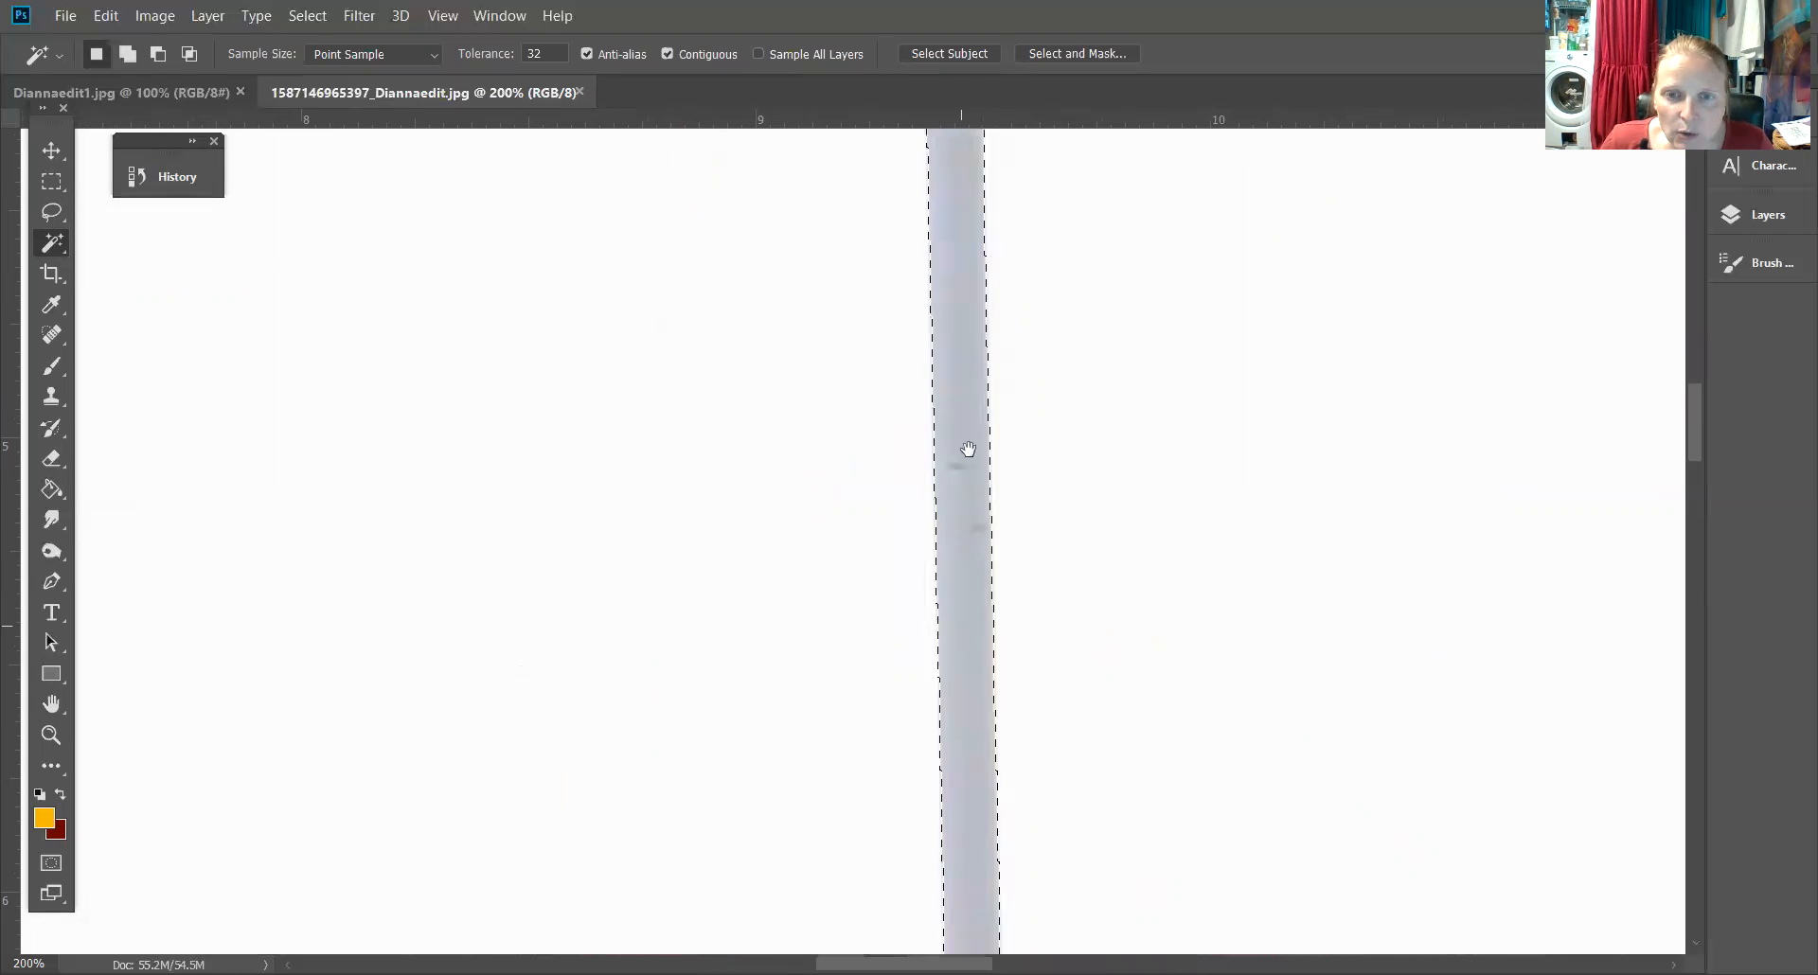
drag(967, 606, 958, 293)
drag(954, 362, 1002, 933)
drag(1006, 249, 1000, 640)
drag(978, 284, 1070, 483)
shift+click(930, 322)
shift+click(838, 388)
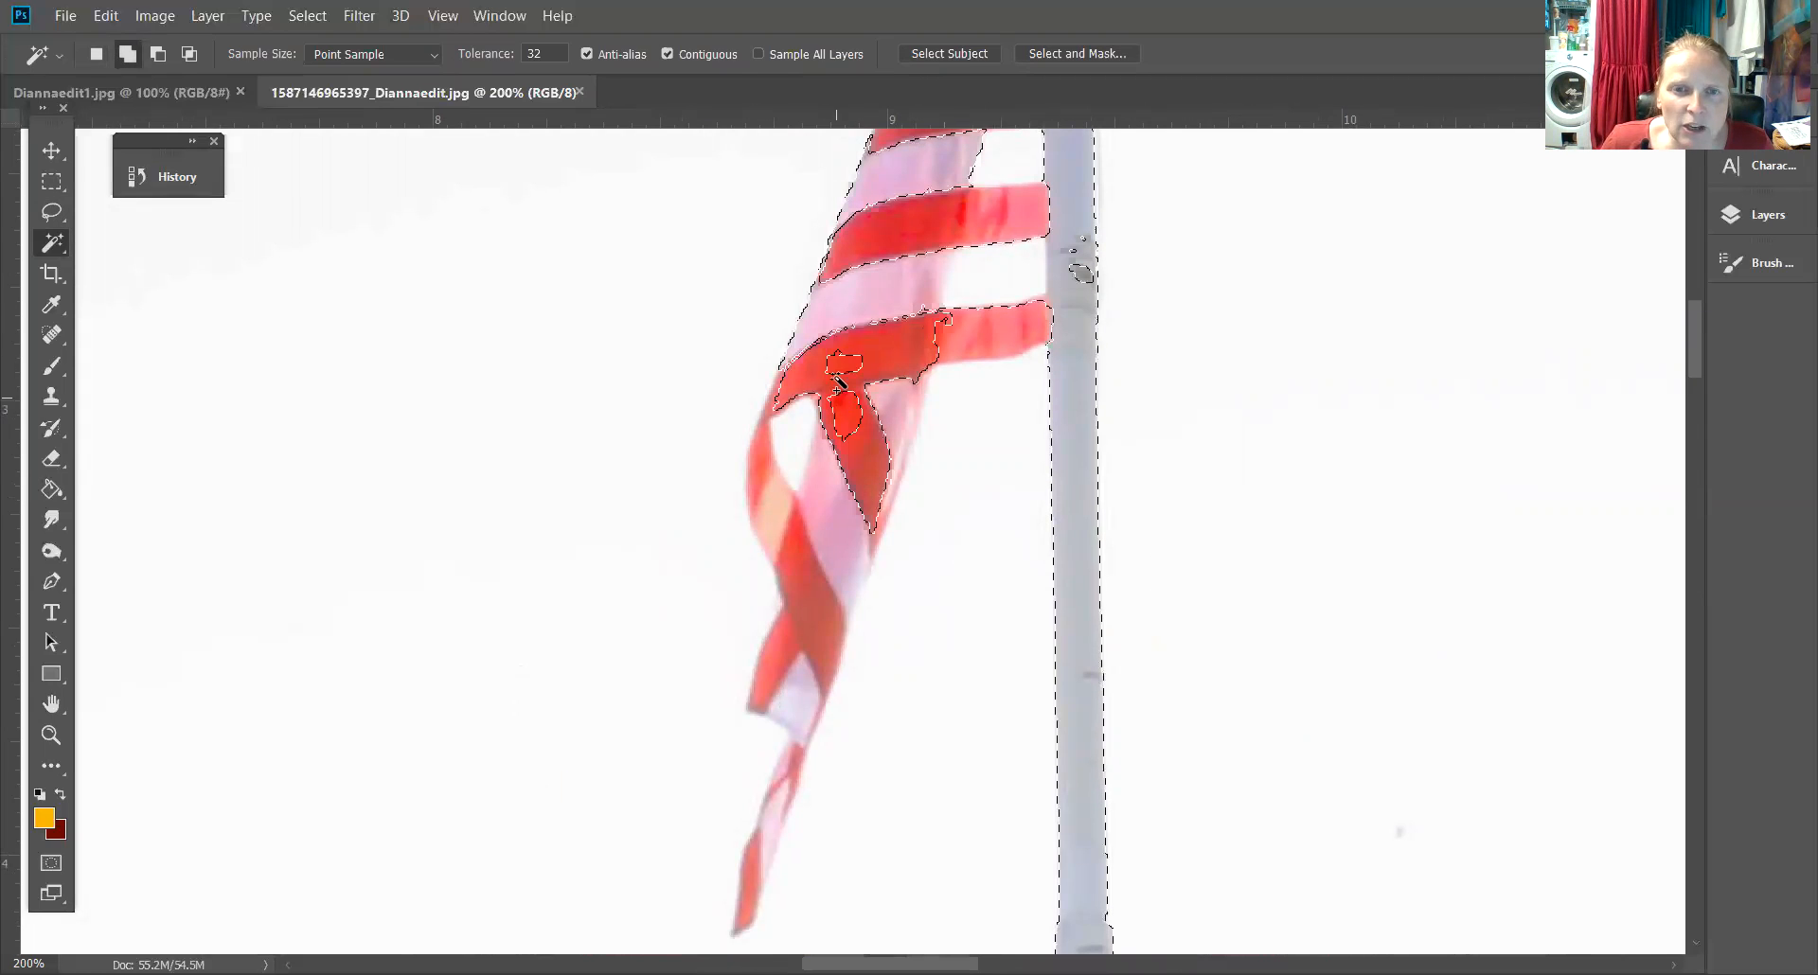
shift+click(845, 352)
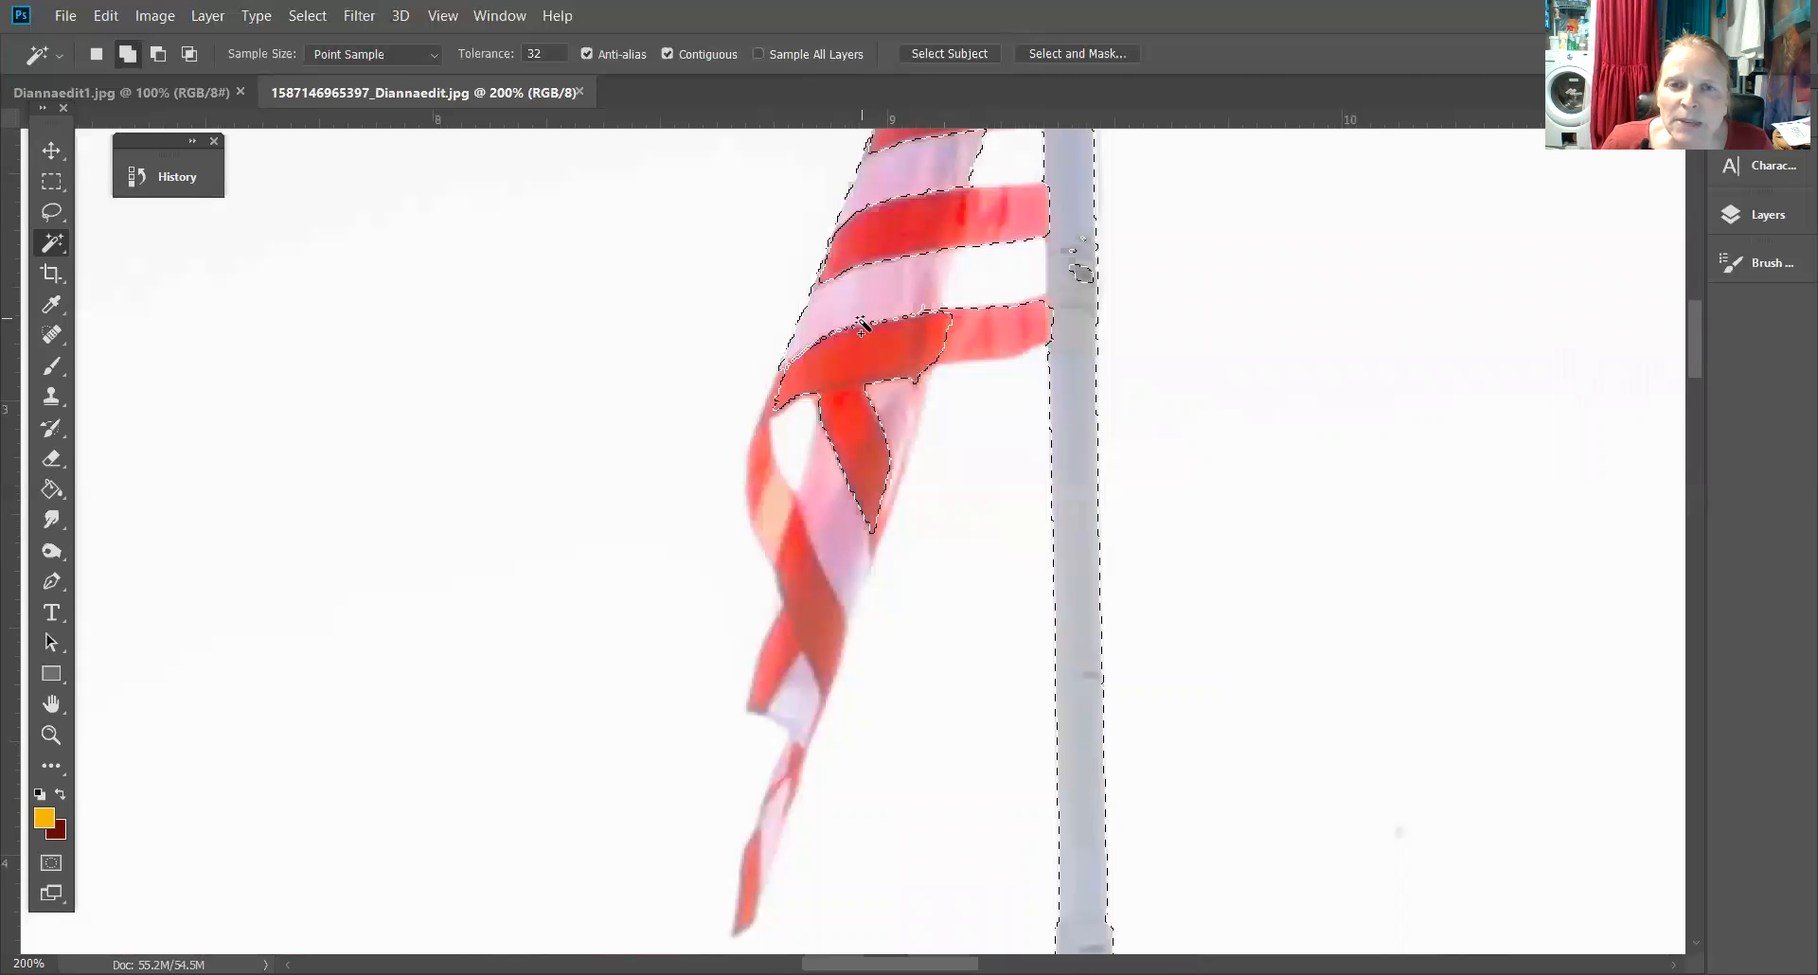
shift+click(822, 410)
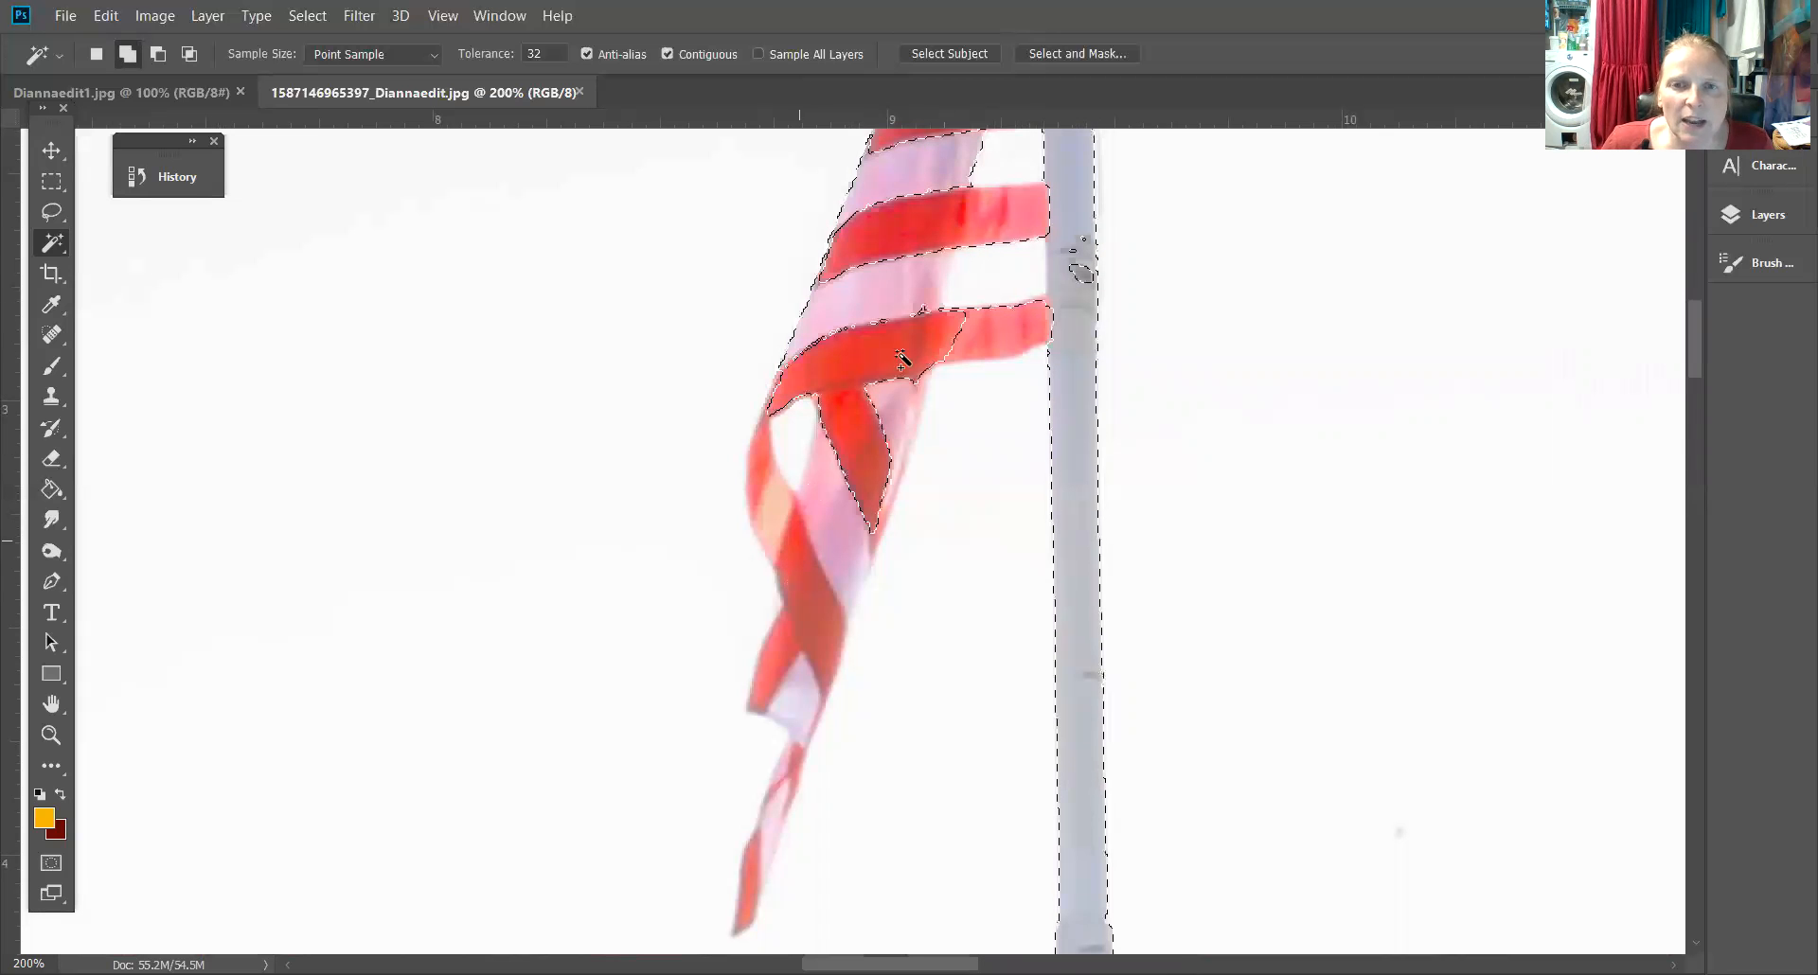
Switch to the Quick Selection Tool and paint down the flag to add its remaining area to the selection
right_click(52, 242)
click(148, 237)
mouse_move(803, 415)
mouse_down()
mouse_move(821, 450)
mouse_move(866, 355)
mouse_move(817, 397)
mouse_move(889, 346)
mouse_move(897, 478)
mouse_move(807, 572)
mouse_move(809, 625)
mouse_move(792, 554)
mouse_move(812, 603)
mouse_move(795, 666)
mouse_move(820, 633)
mouse_move(825, 648)
mouse_move(796, 681)
mouse_move(800, 657)
mouse_move(798, 726)
mouse_move(800, 692)
mouse_move(782, 711)
mouse_move(788, 775)
mouse_move(747, 908)
mouse_up()
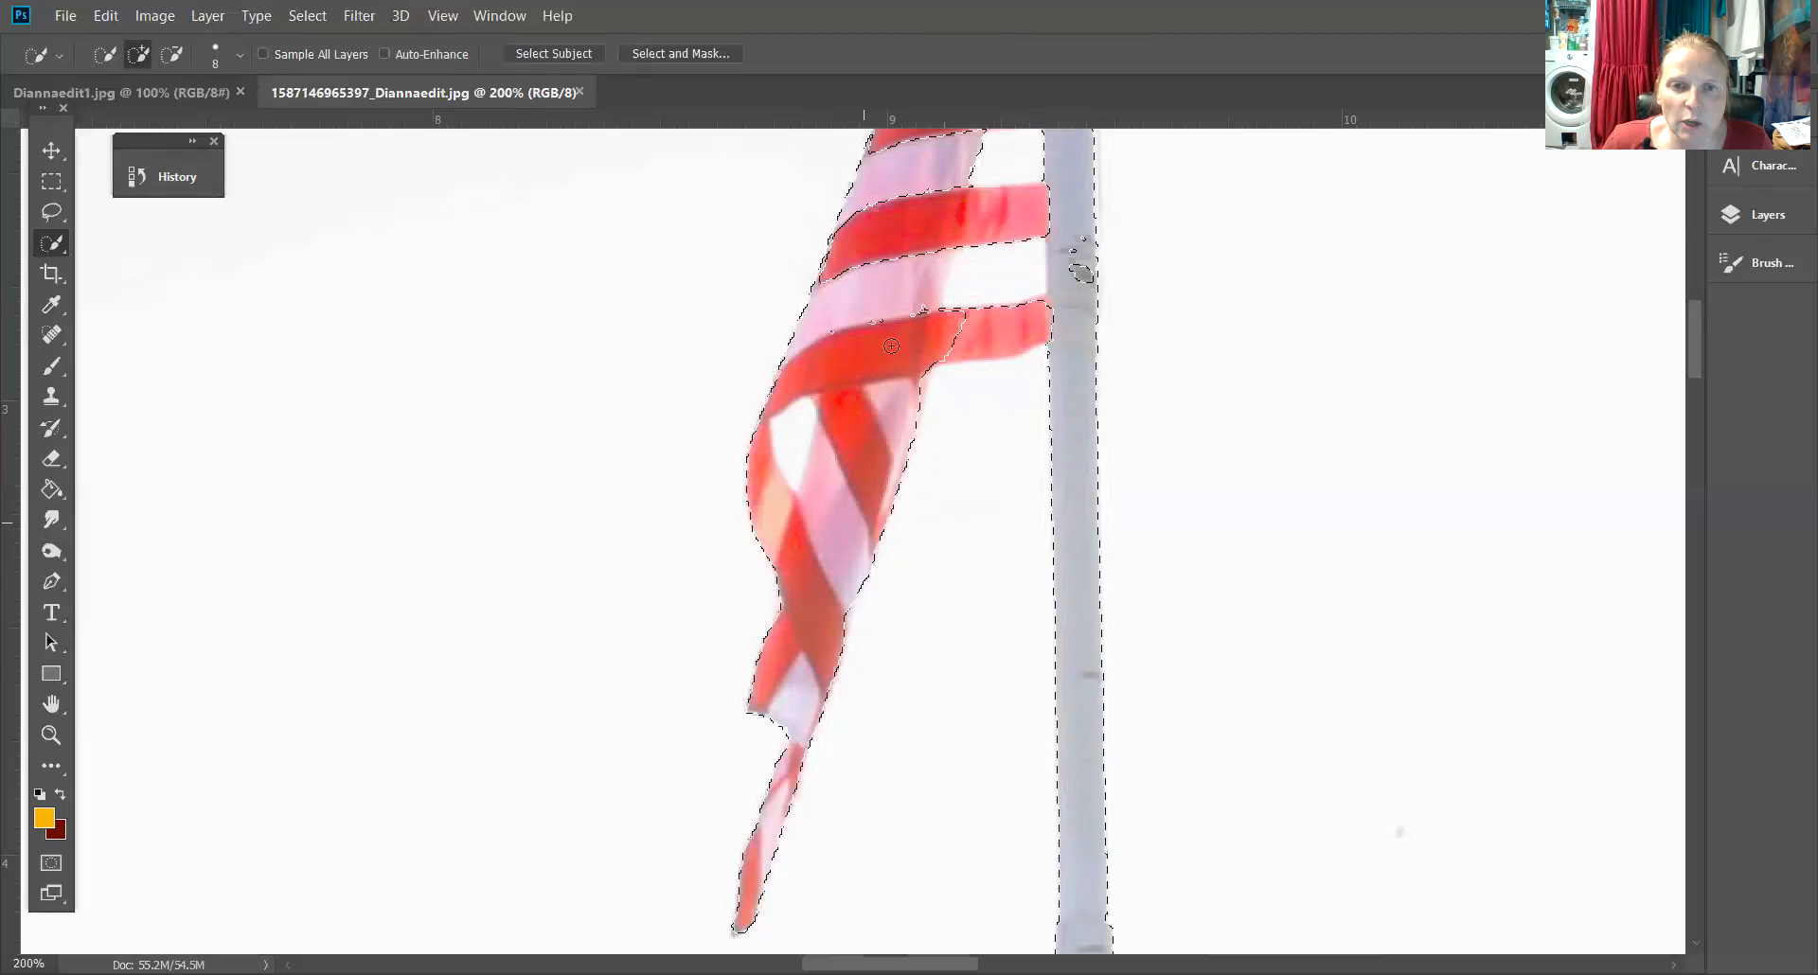
Paint over the remaining white stripes near the pole to add them to the flag selection
mouse_move(941, 330)
mouse_down()
mouse_move(1013, 331)
mouse_move(944, 349)
mouse_move(1040, 330)
mouse_move(1024, 289)
mouse_move(1082, 276)
mouse_move(1018, 205)
mouse_up()
mouse_move(855, 272)
mouse_down()
mouse_move(859, 248)
mouse_move(898, 238)
mouse_up()
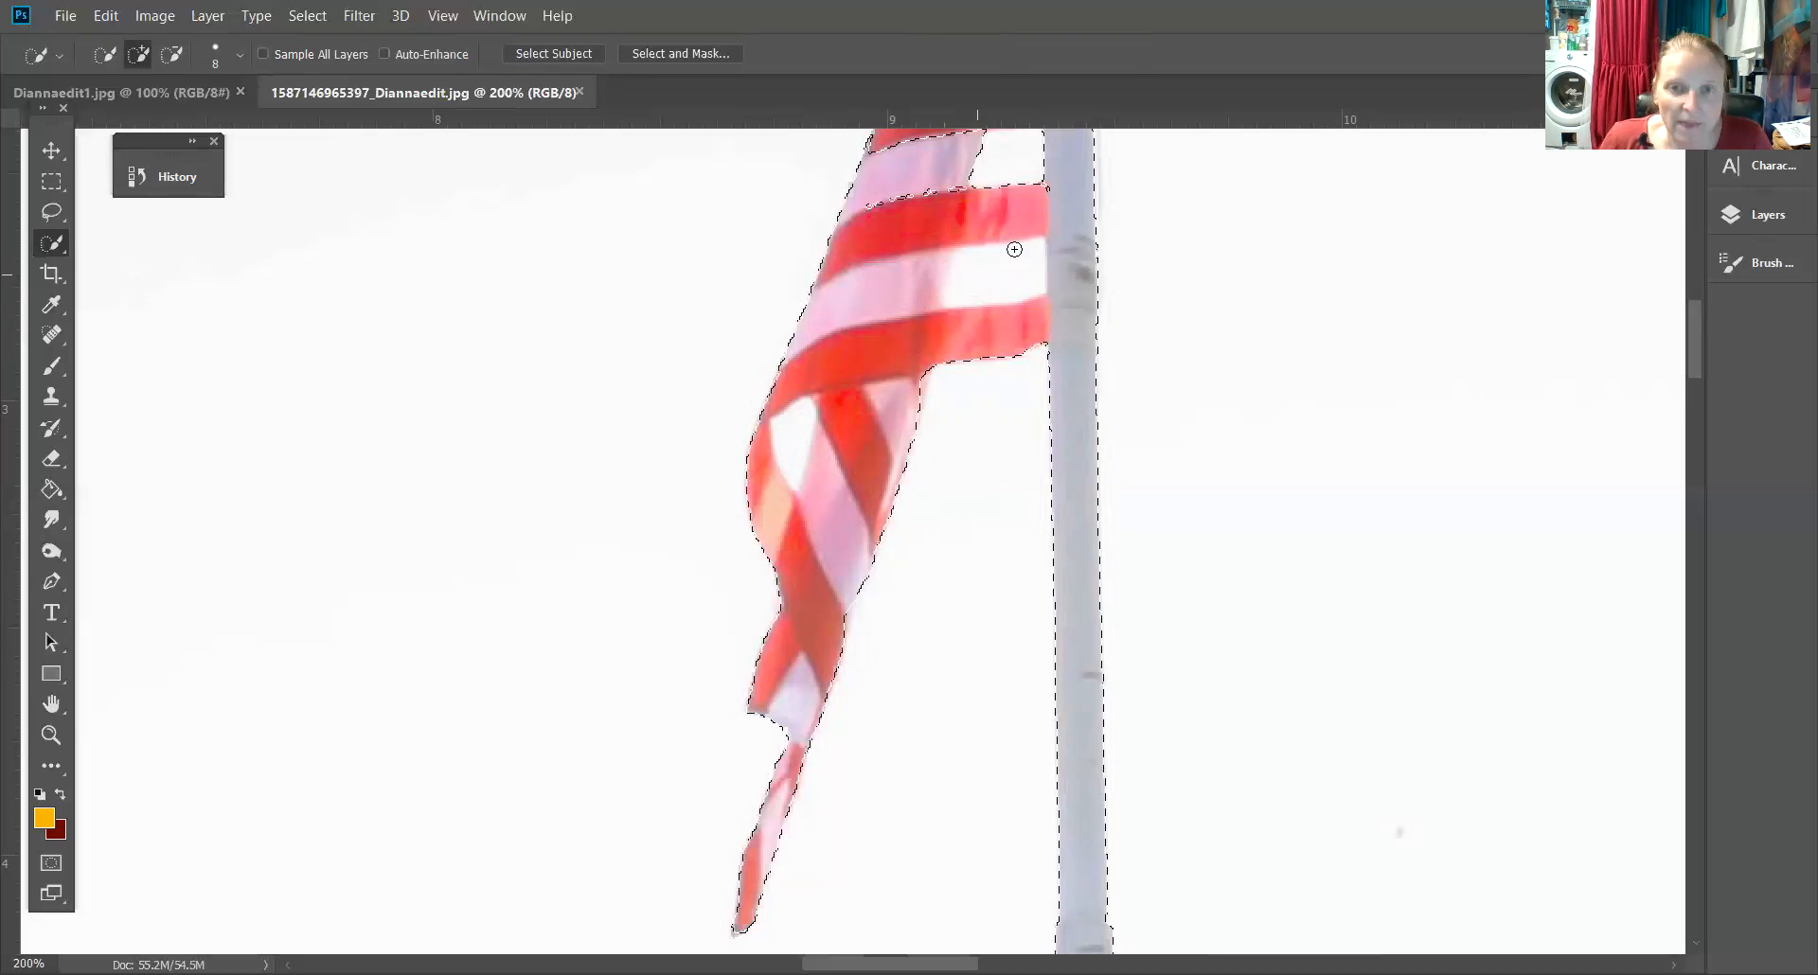
drag(1014, 249, 959, 611)
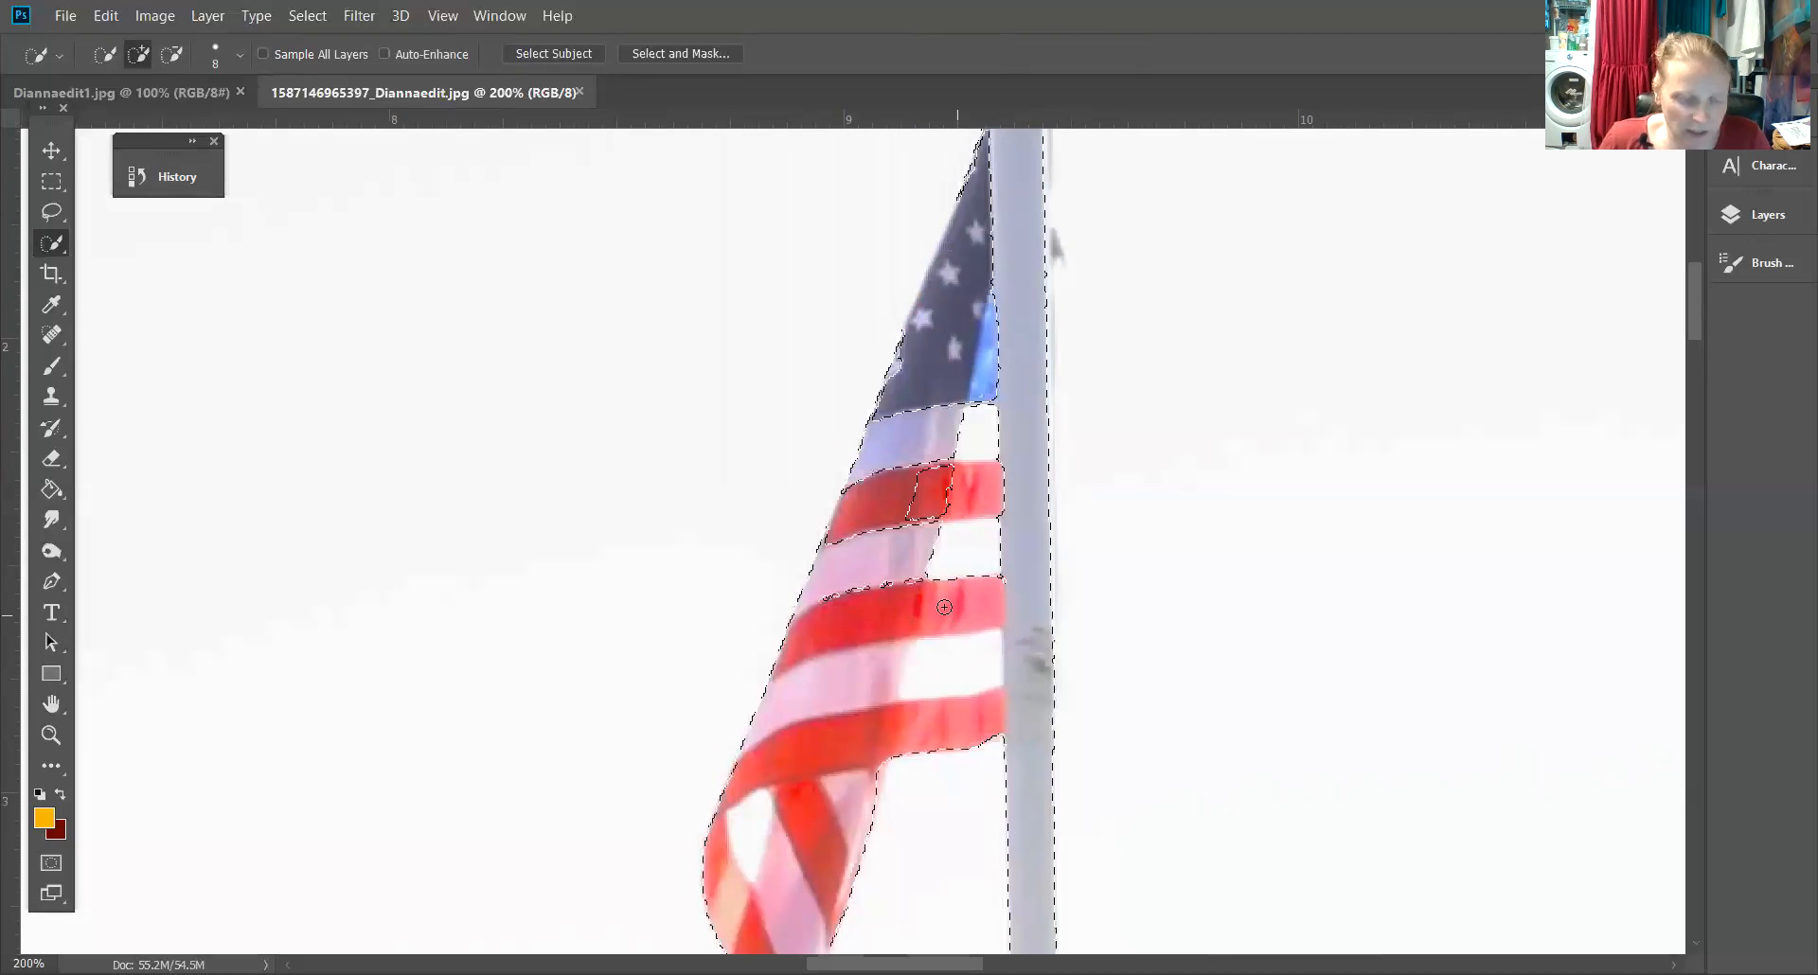
mouse_move(955, 478)
mouse_down()
mouse_move(925, 611)
mouse_move(952, 585)
mouse_move(993, 436)
mouse_move(1000, 283)
mouse_move(980, 209)
mouse_move(962, 399)
mouse_move(984, 333)
mouse_move(992, 493)
mouse_up()
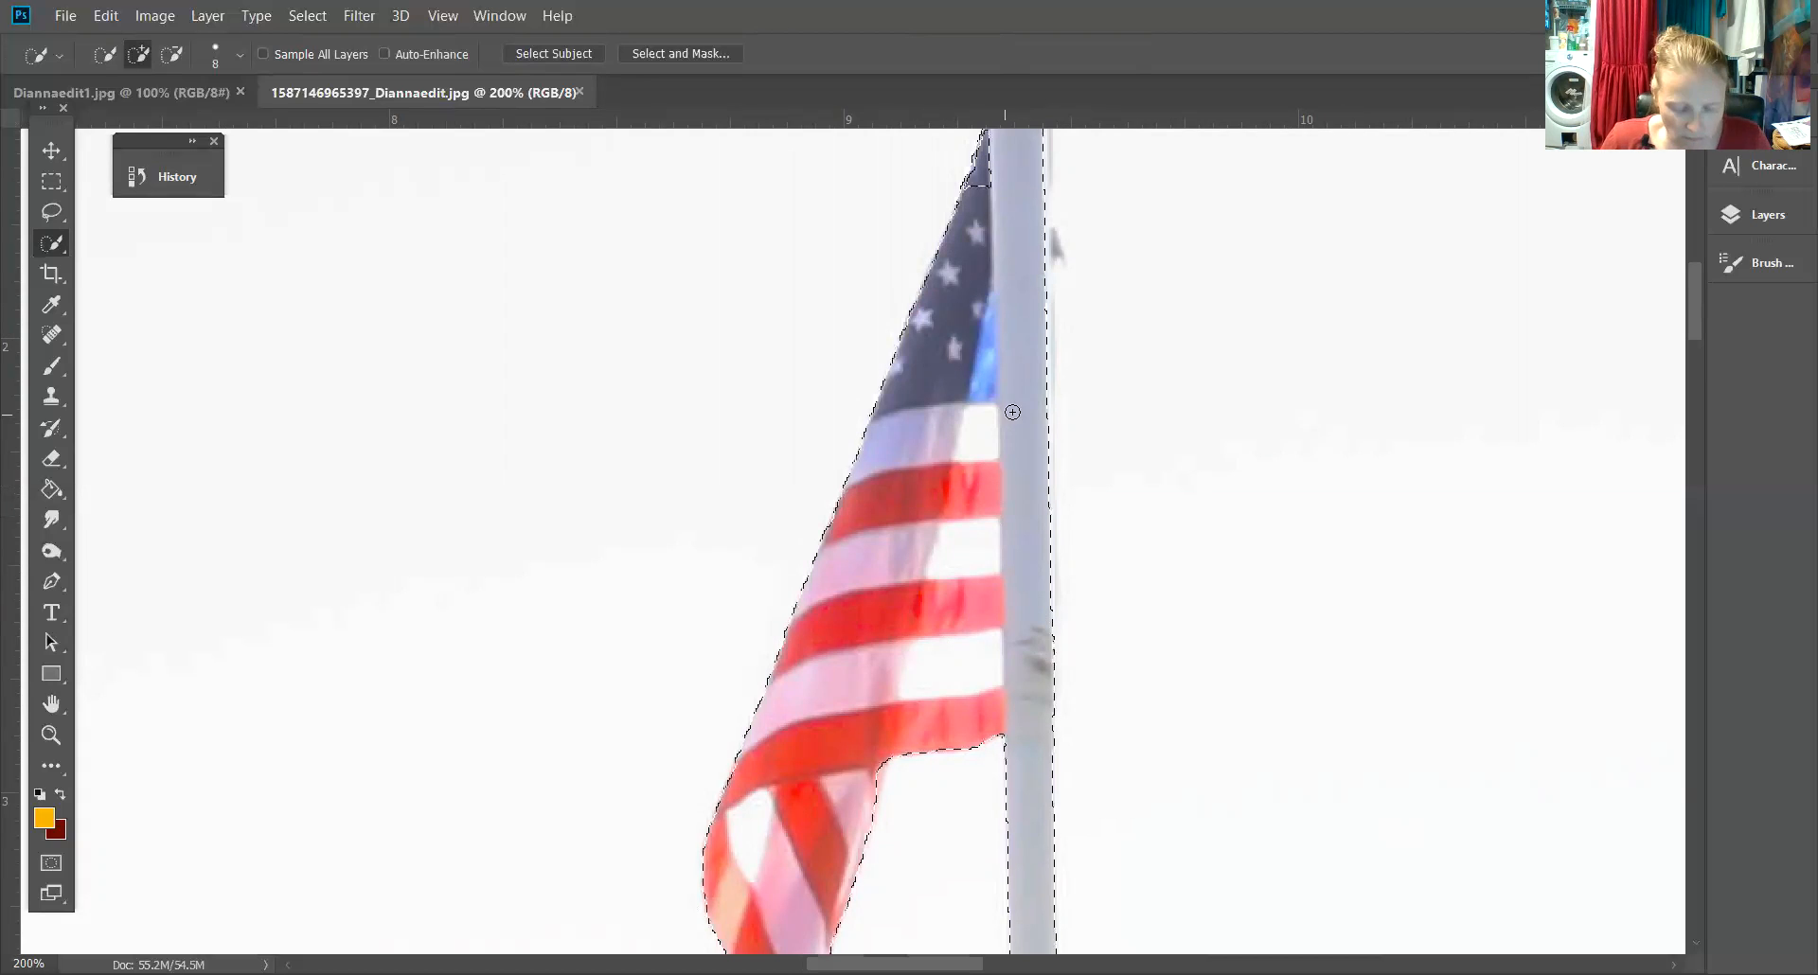
Add the flag's upper corner and the upper flagpole to the selection
scroll(1179, 474, up, 3)
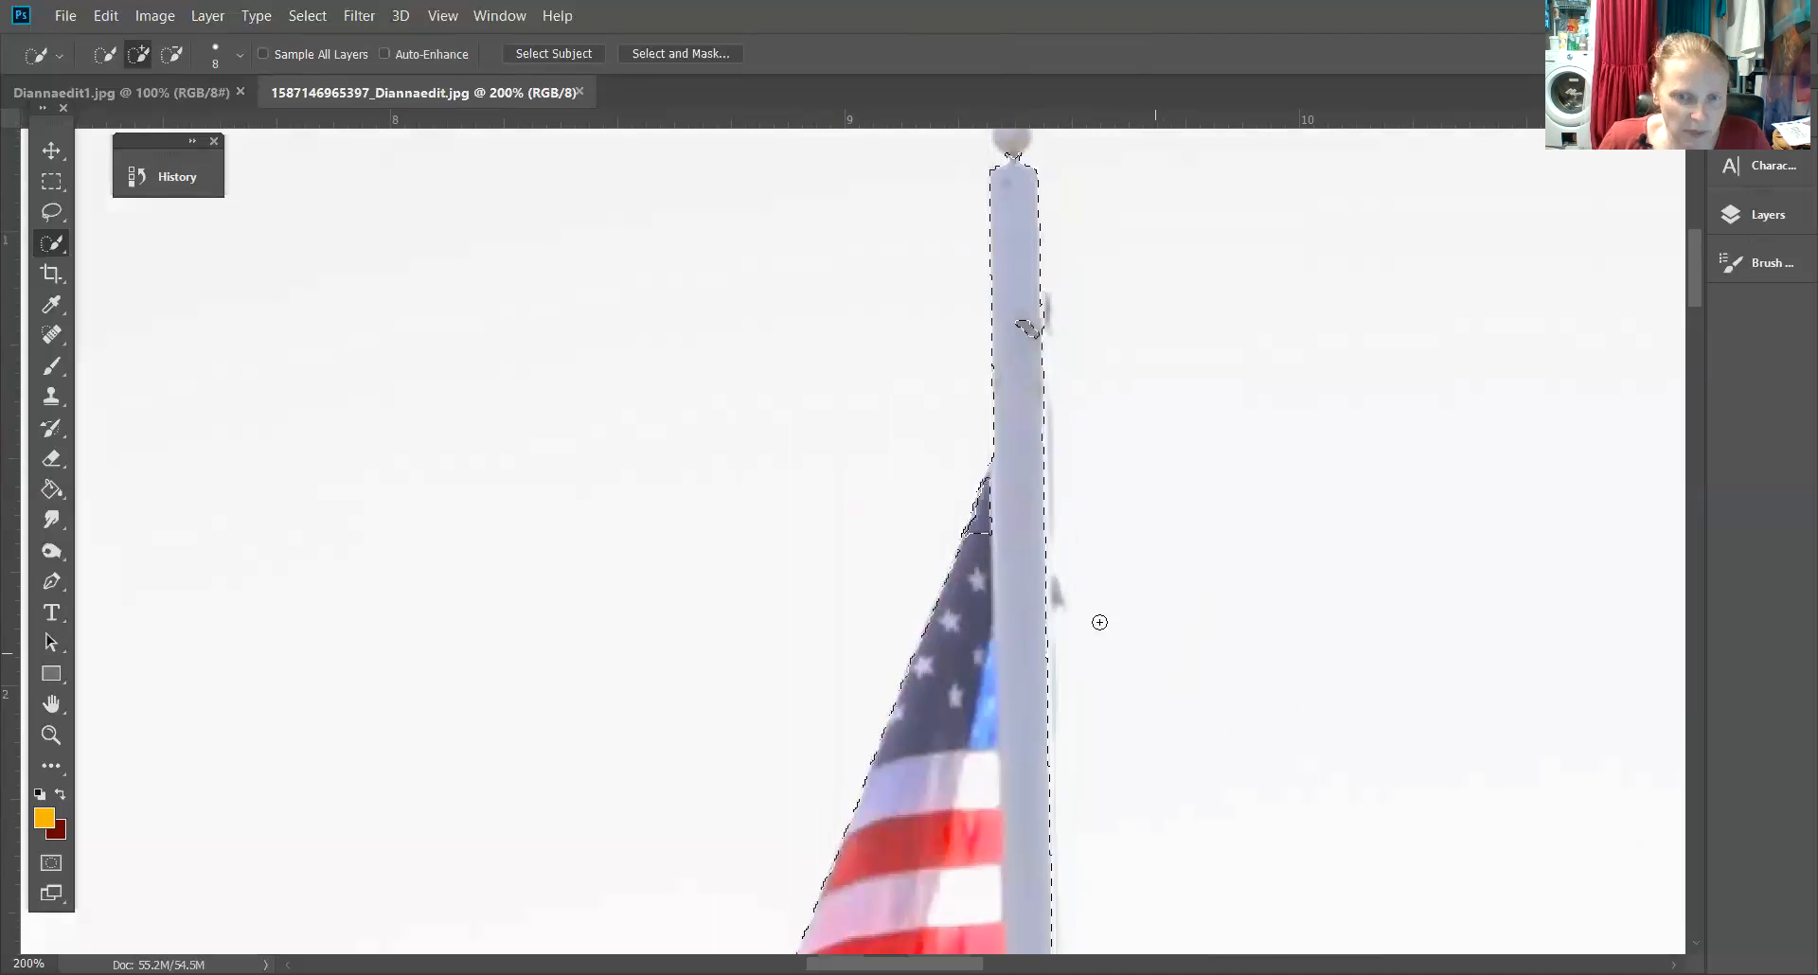
click(994, 515)
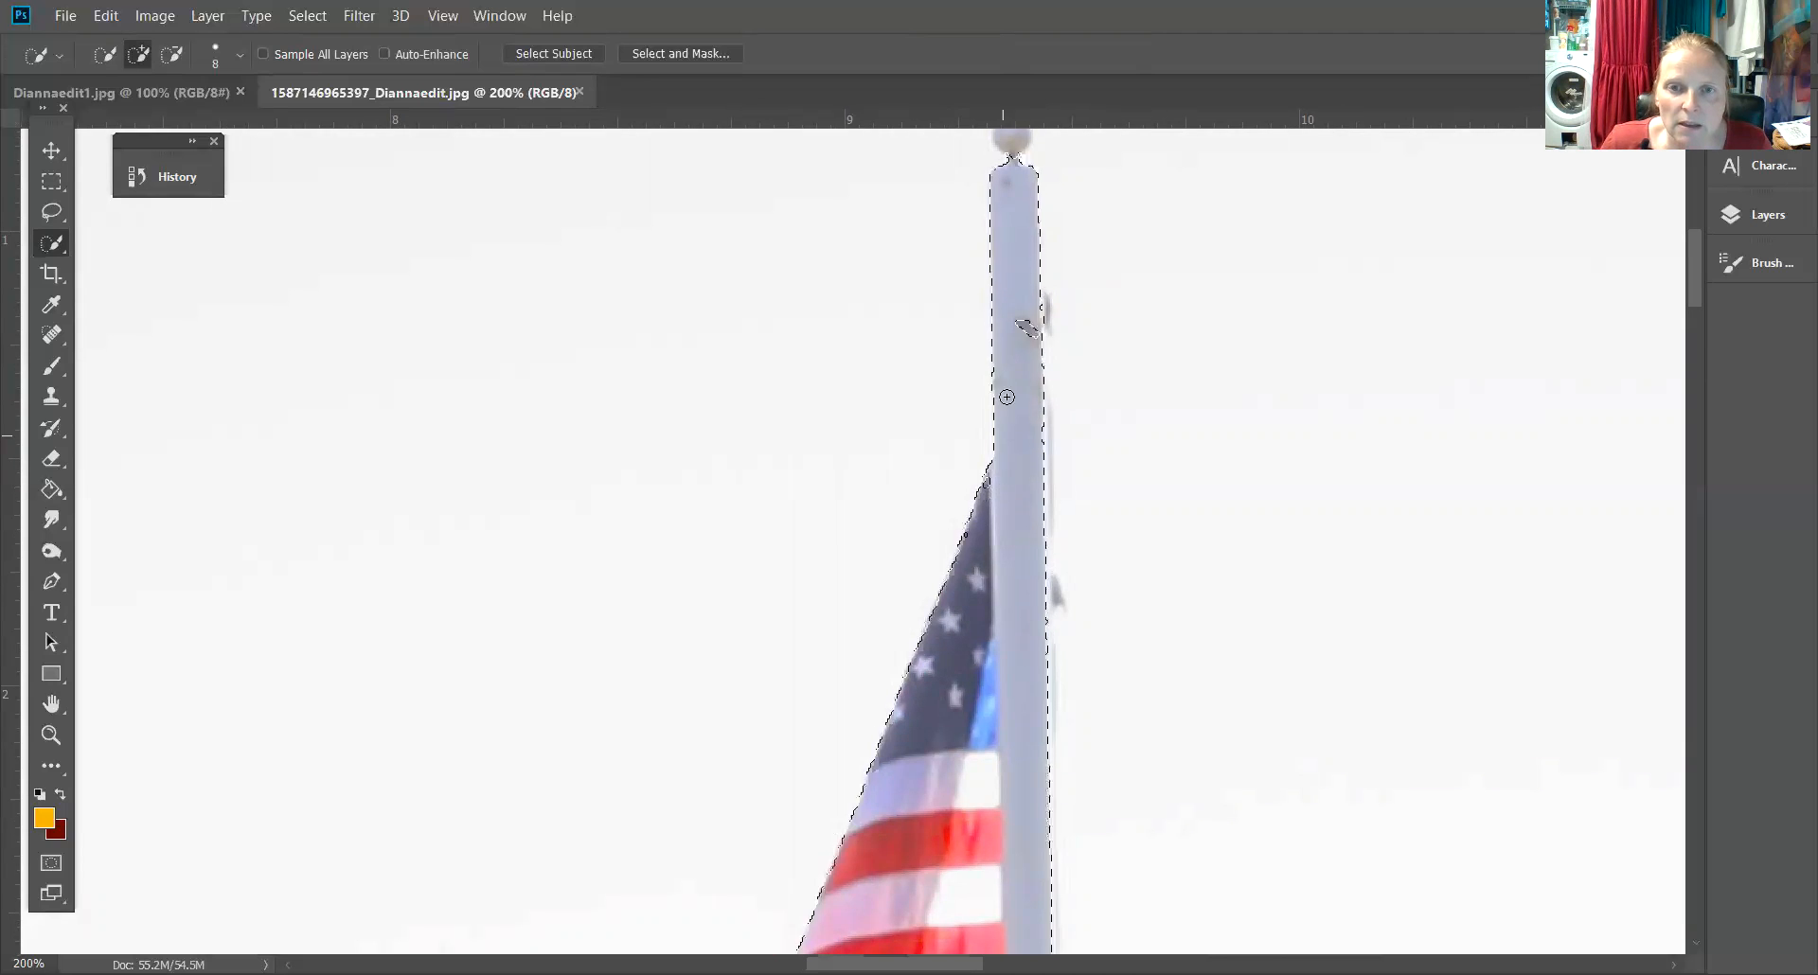
mouse_move(1016, 345)
mouse_down()
mouse_move(1024, 315)
mouse_move(1011, 343)
mouse_up()
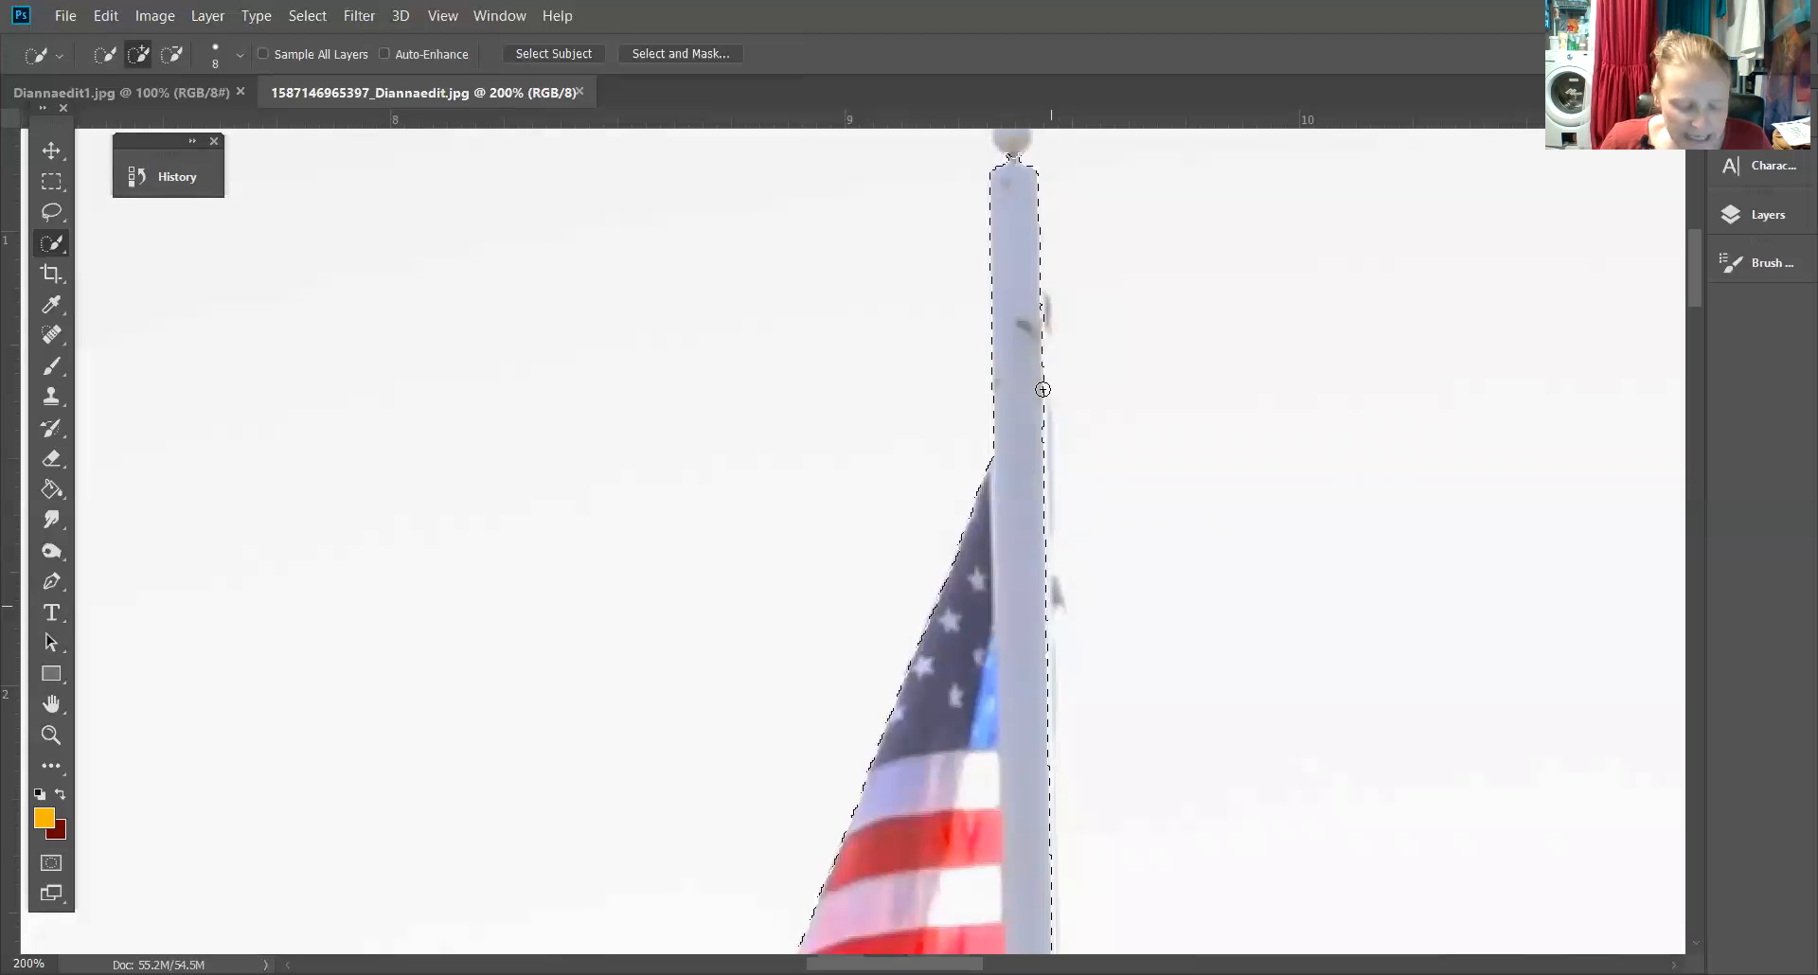
Add the ball finial and the eagle ornament on top of the flagpole to the selection
scroll(1108, 259, up, 5)
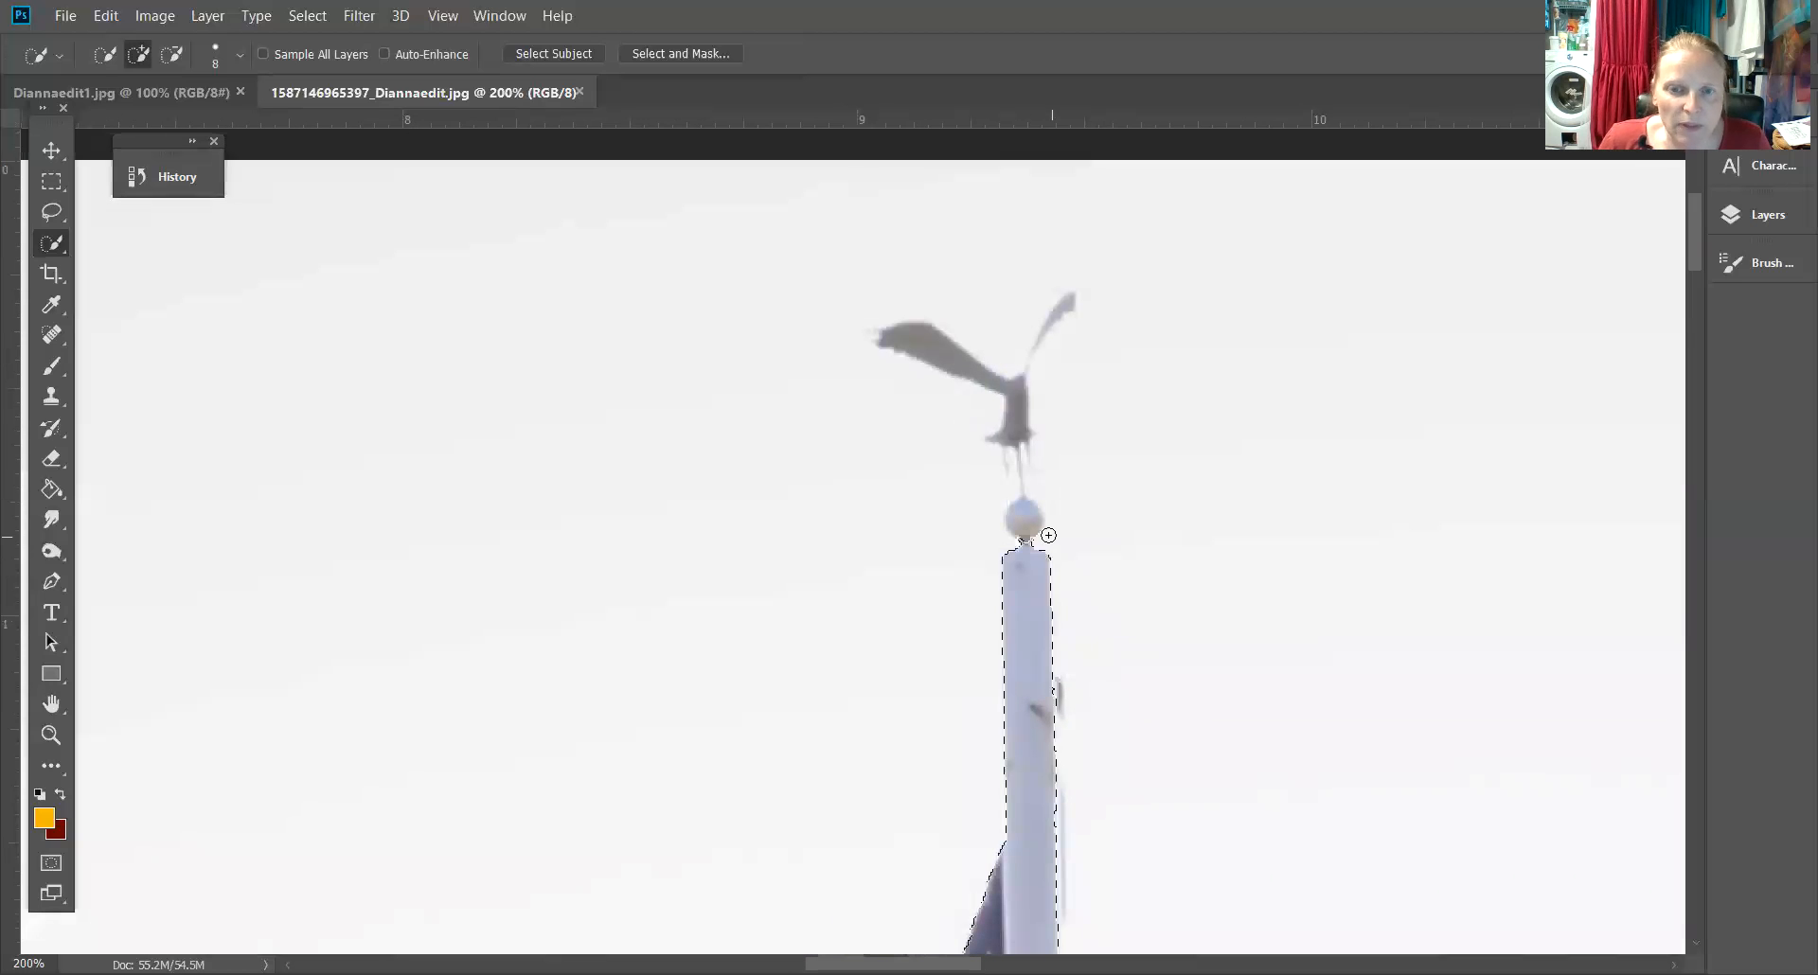
drag(1045, 535, 1026, 530)
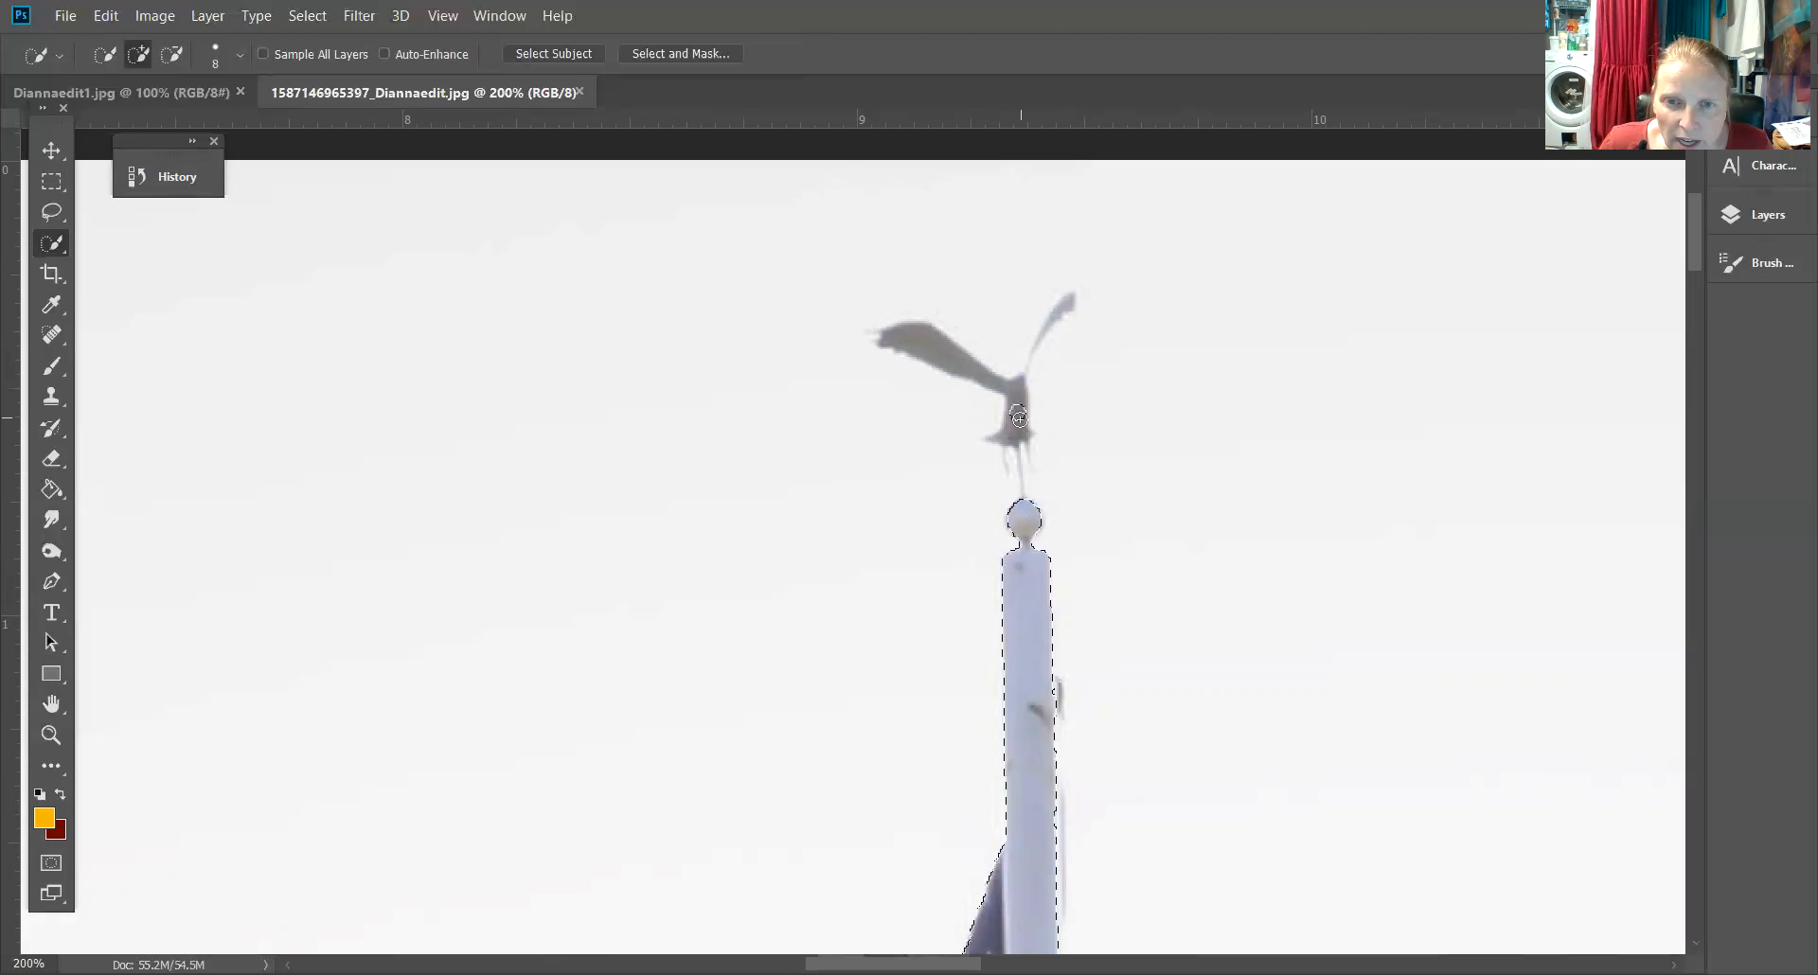
mouse_move(1009, 387)
mouse_down()
mouse_move(969, 359)
mouse_move(1019, 391)
mouse_up()
click(1019, 386)
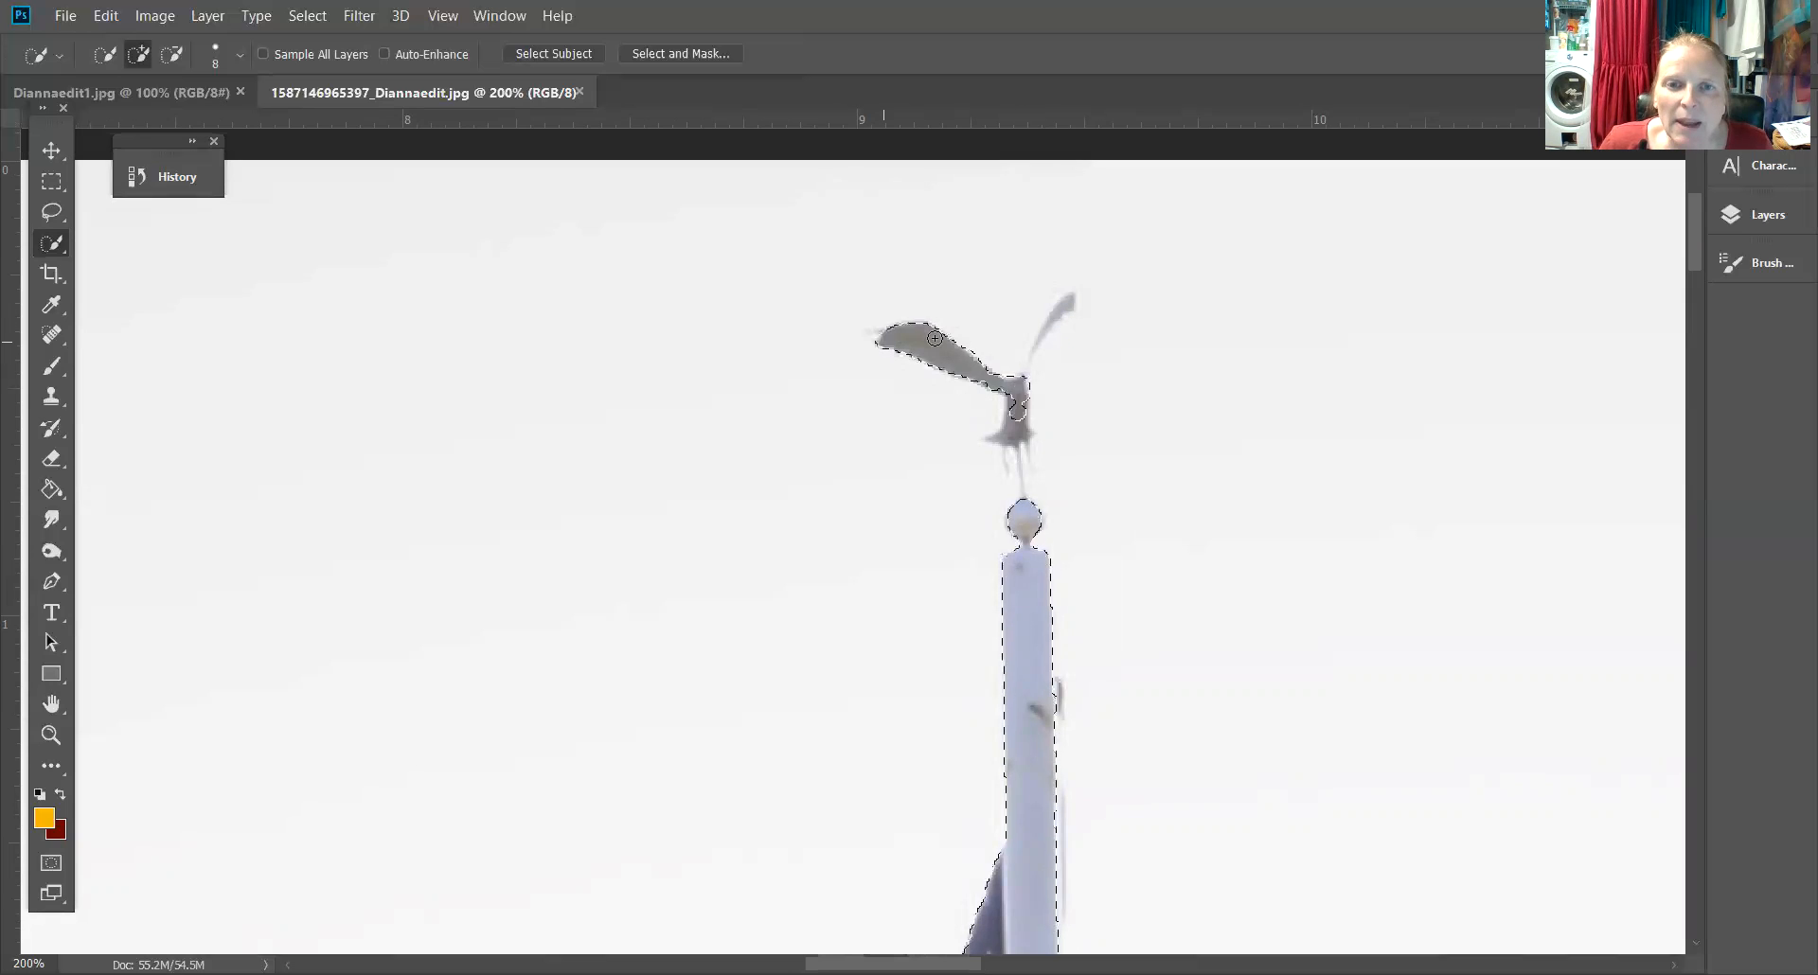
mouse_move(1010, 433)
mouse_down()
mouse_move(1013, 385)
mouse_move(1069, 302)
mouse_move(1011, 381)
mouse_move(1052, 327)
mouse_move(1019, 478)
mouse_up()
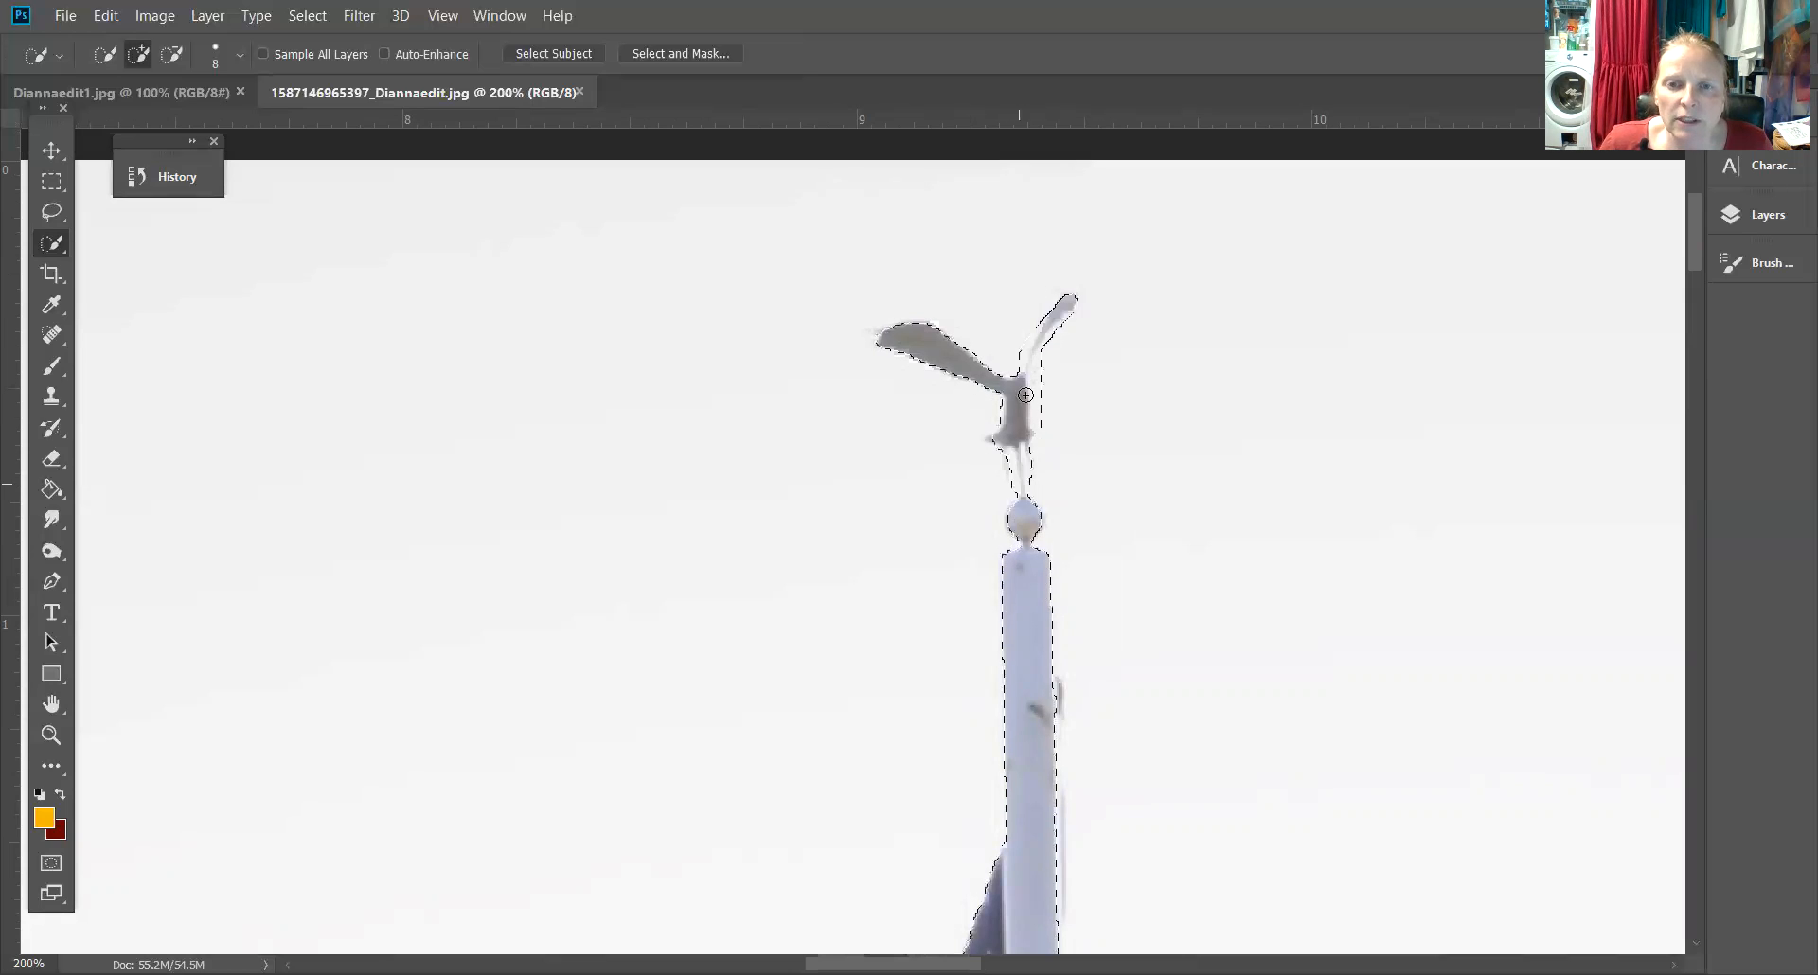
Subtract the sky gap beside the eagle's raised wing from the selection, keeping the Quick Selection Tool
click(171, 54)
drag(1043, 366, 1046, 427)
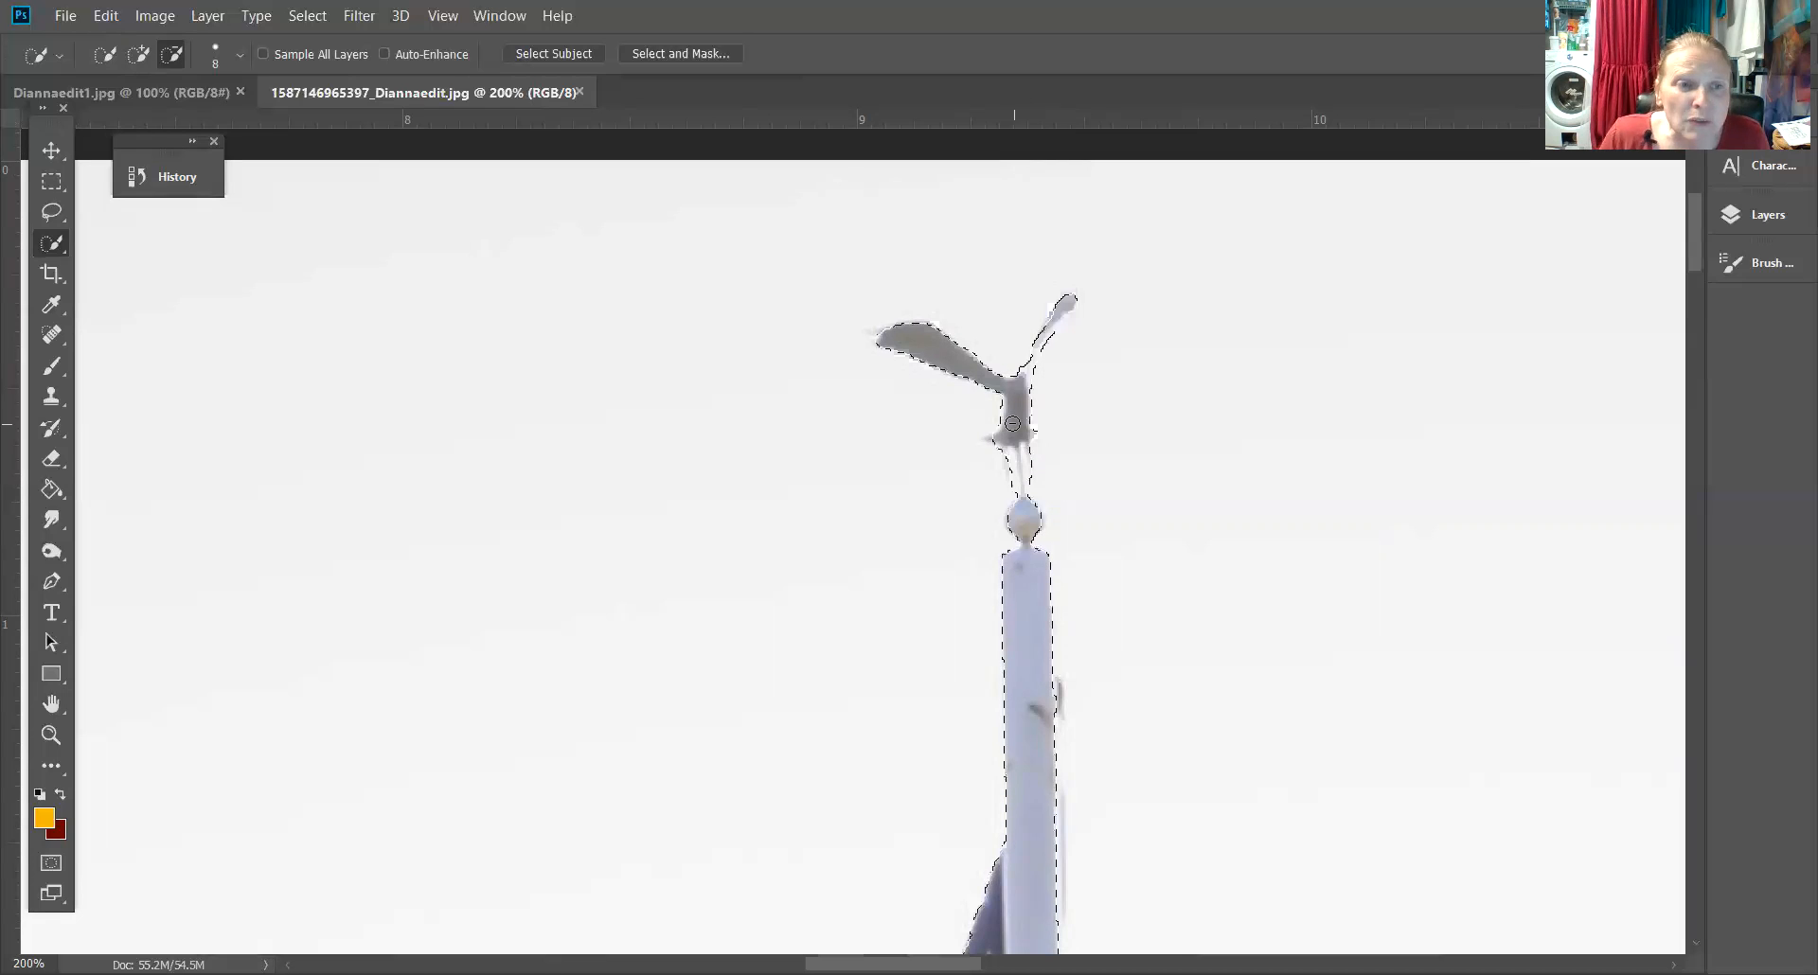
right_click(58, 238)
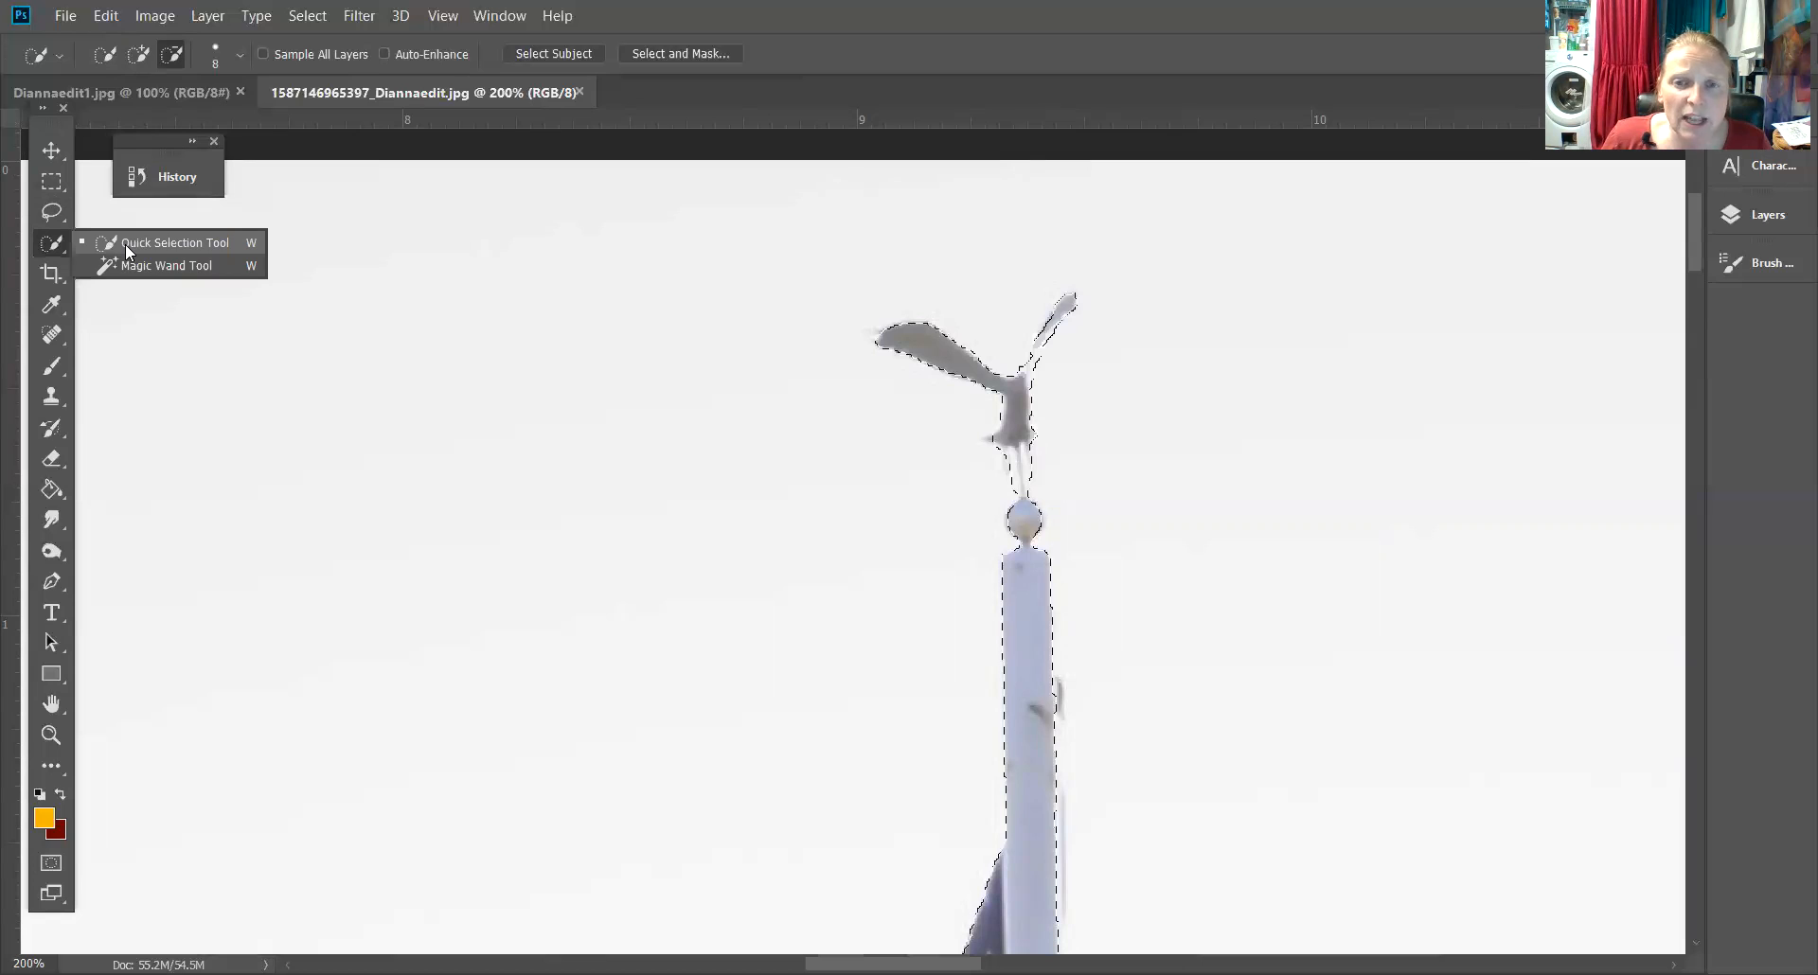
click(127, 248)
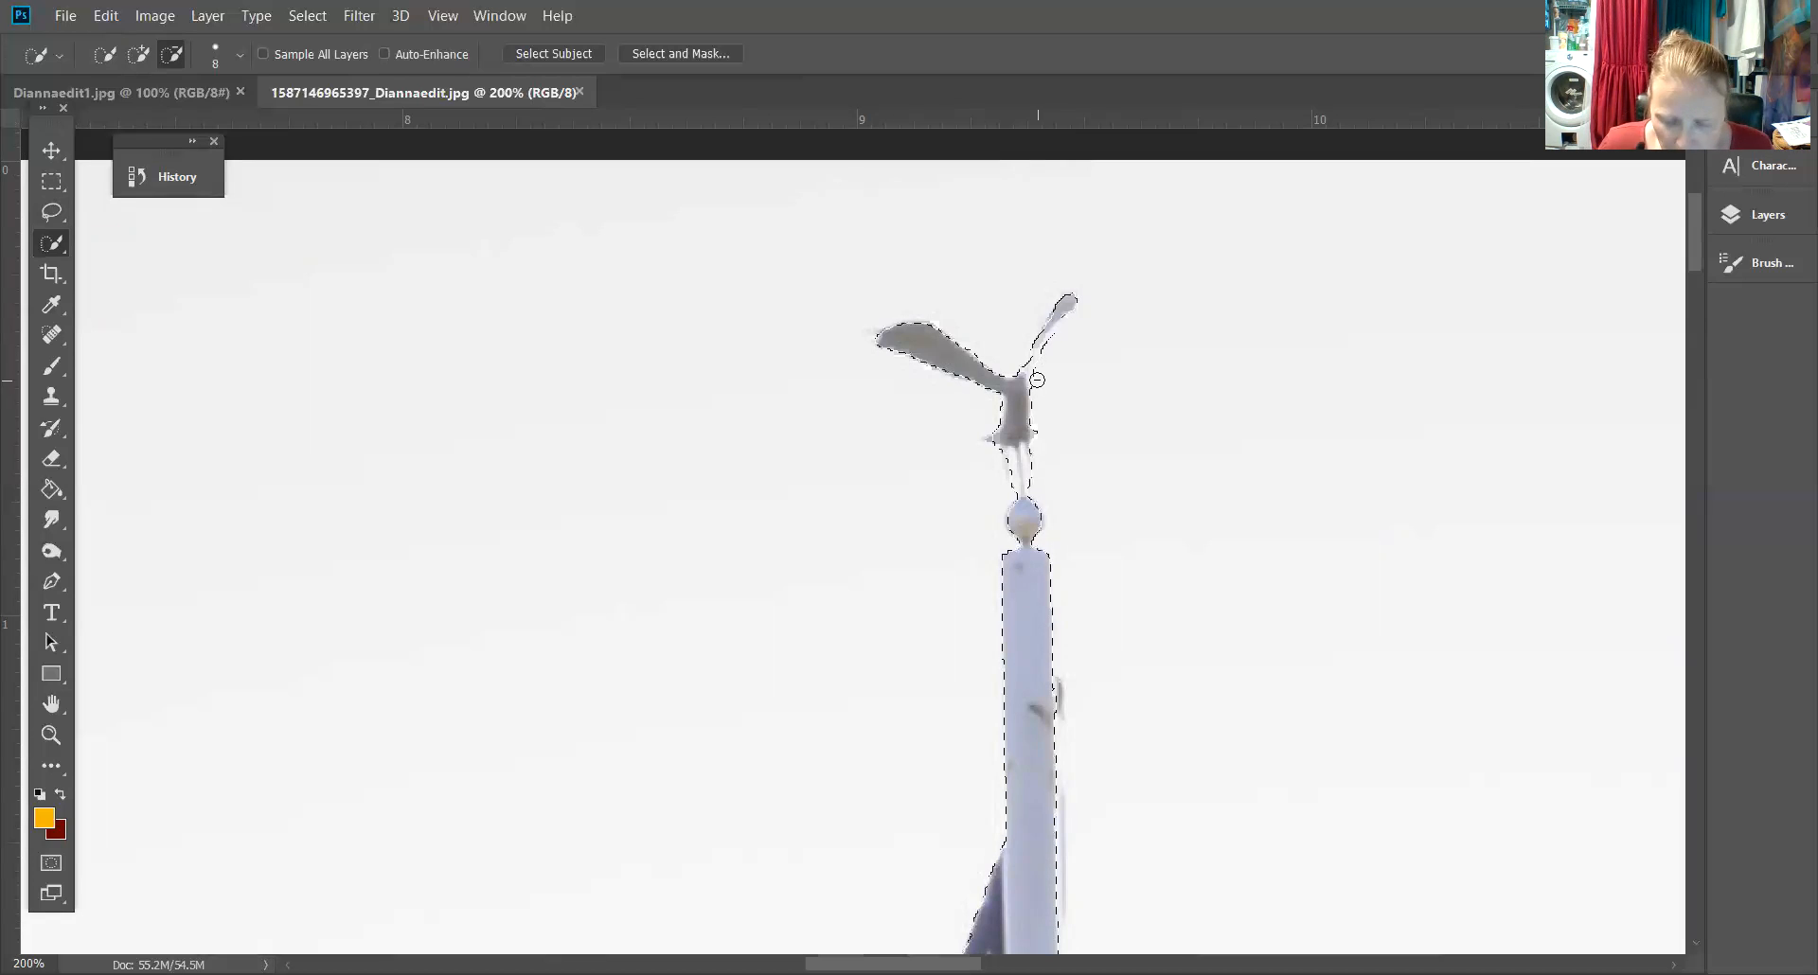
Zoom in to 500% on the eagle and subtract more sky next to its raised wing
key(ctrl+plus)
key(ctrl+plus)
key(space)
drag(1353, 263, 1118, 546)
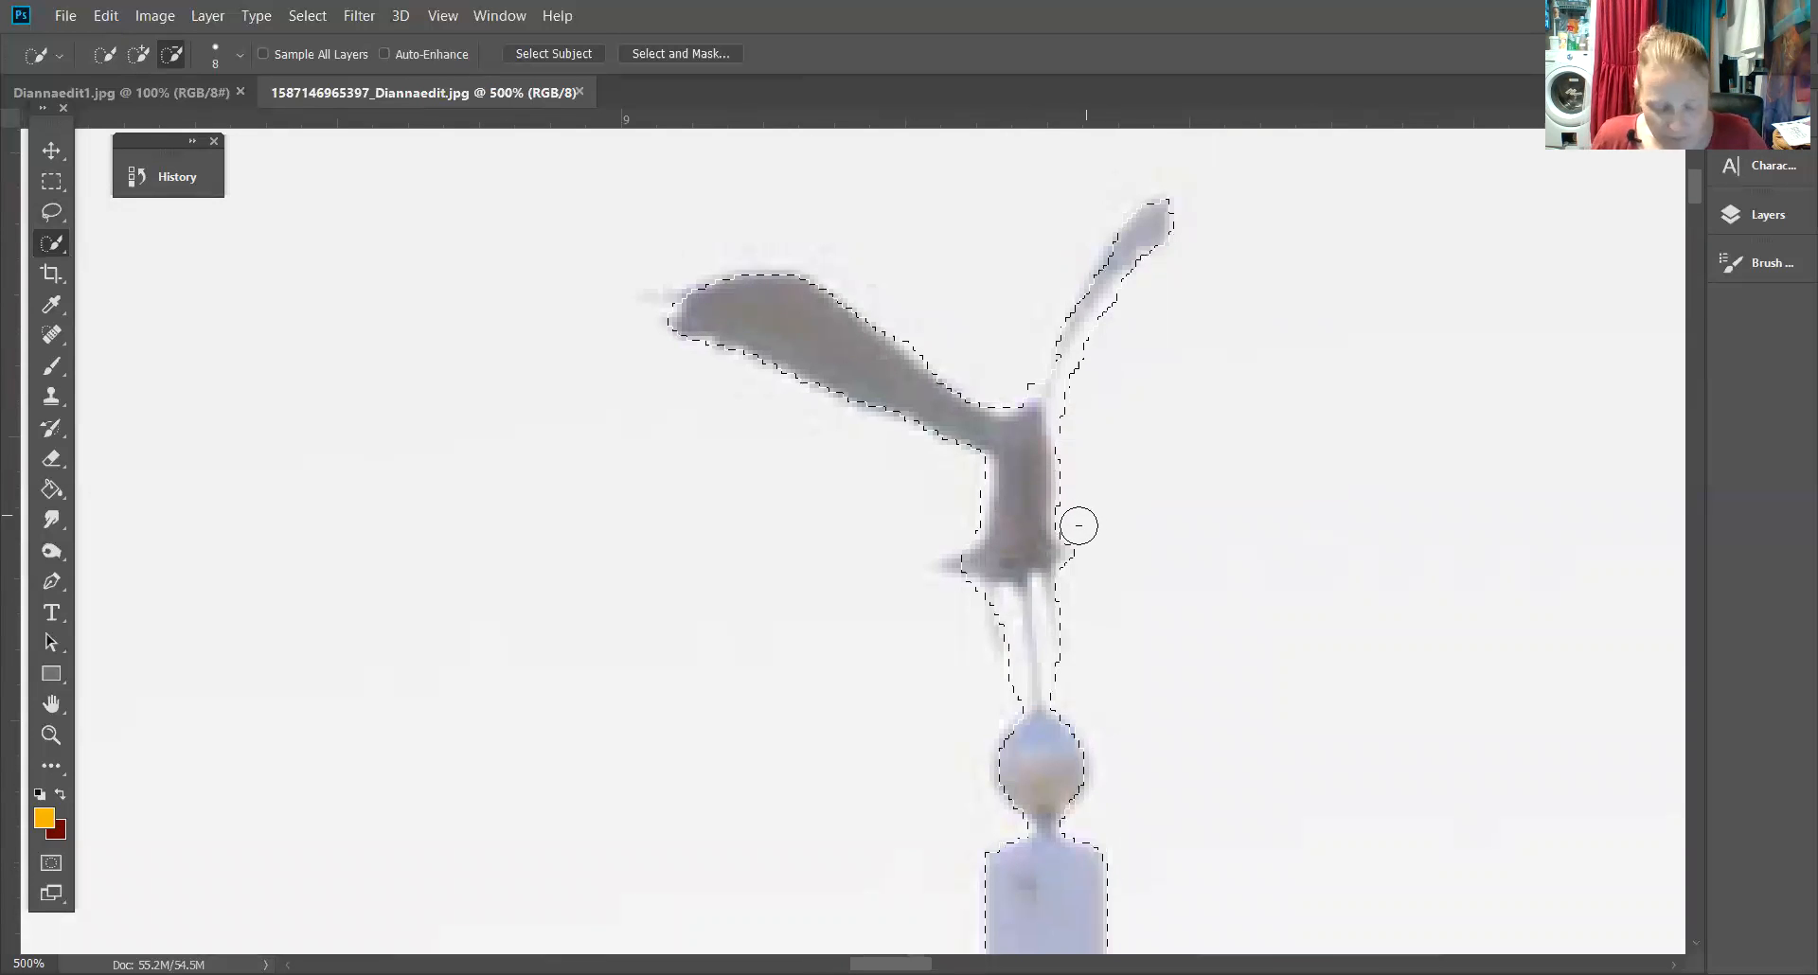
drag(1169, 404, 1157, 483)
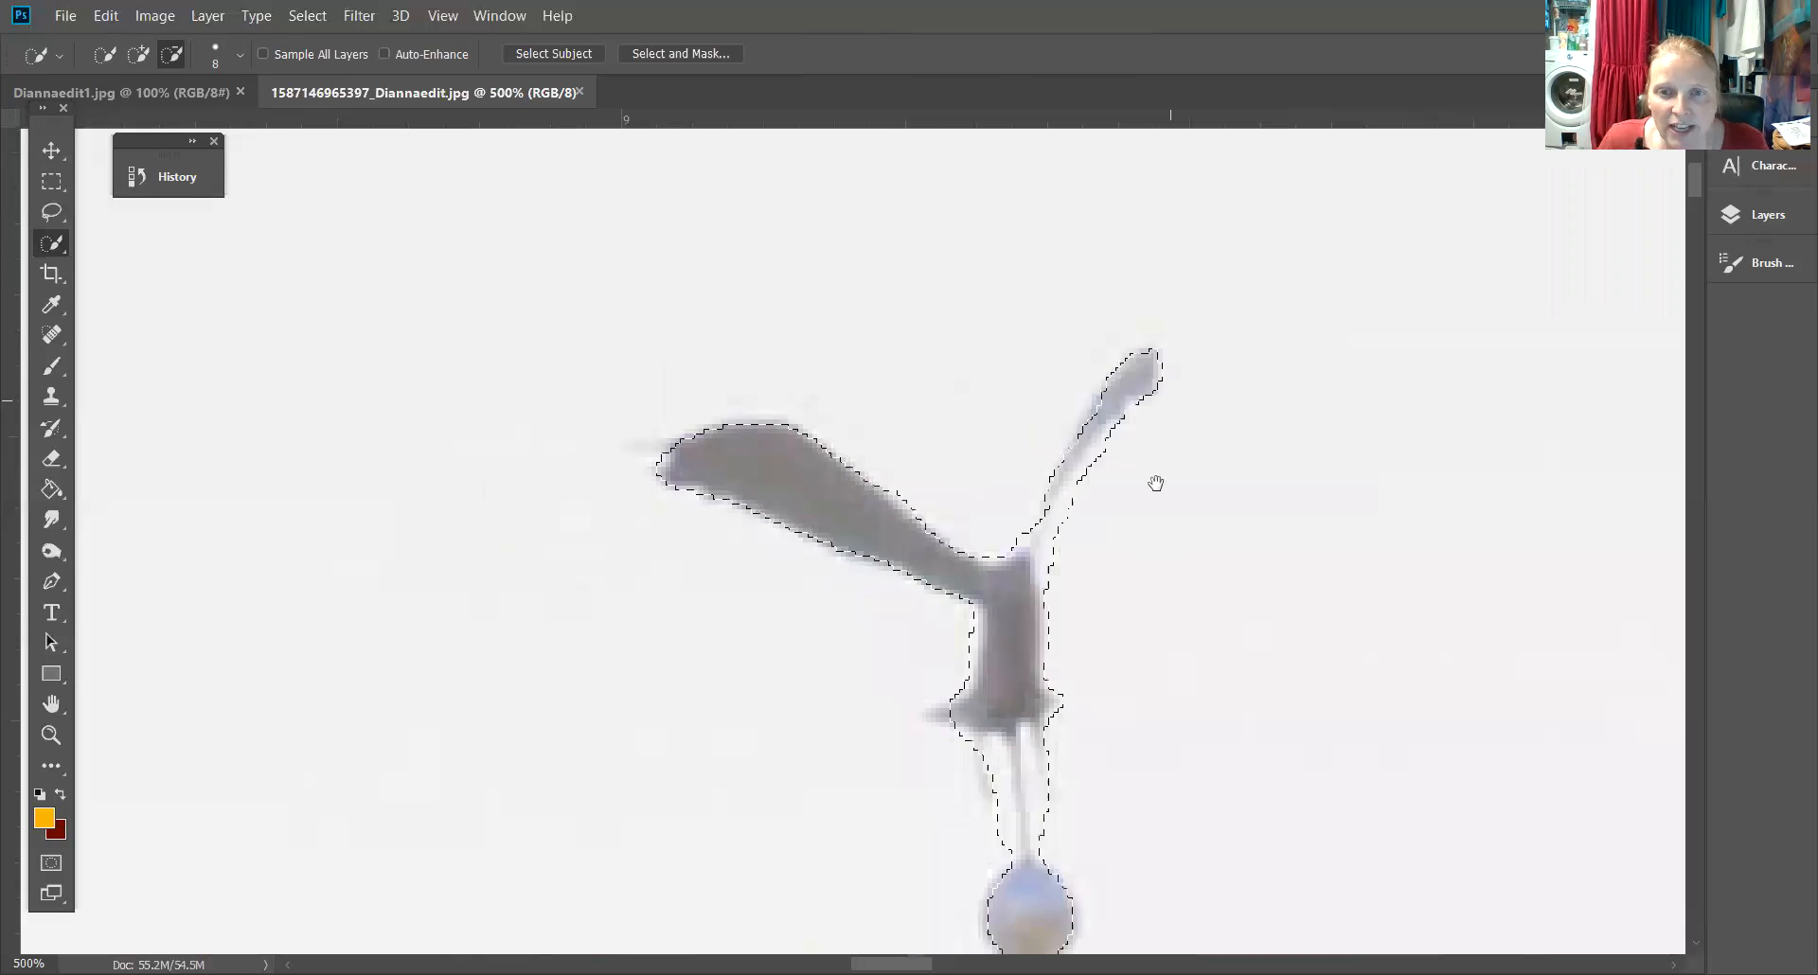
click(1109, 404)
Set the brush size to 5 and subtract the remaining sky beside the wing, undoing an overly large subtraction
key(bracketleft)
key(bracketleft)
key(bracketleft)
key(bracketleft)
key(bracketleft)
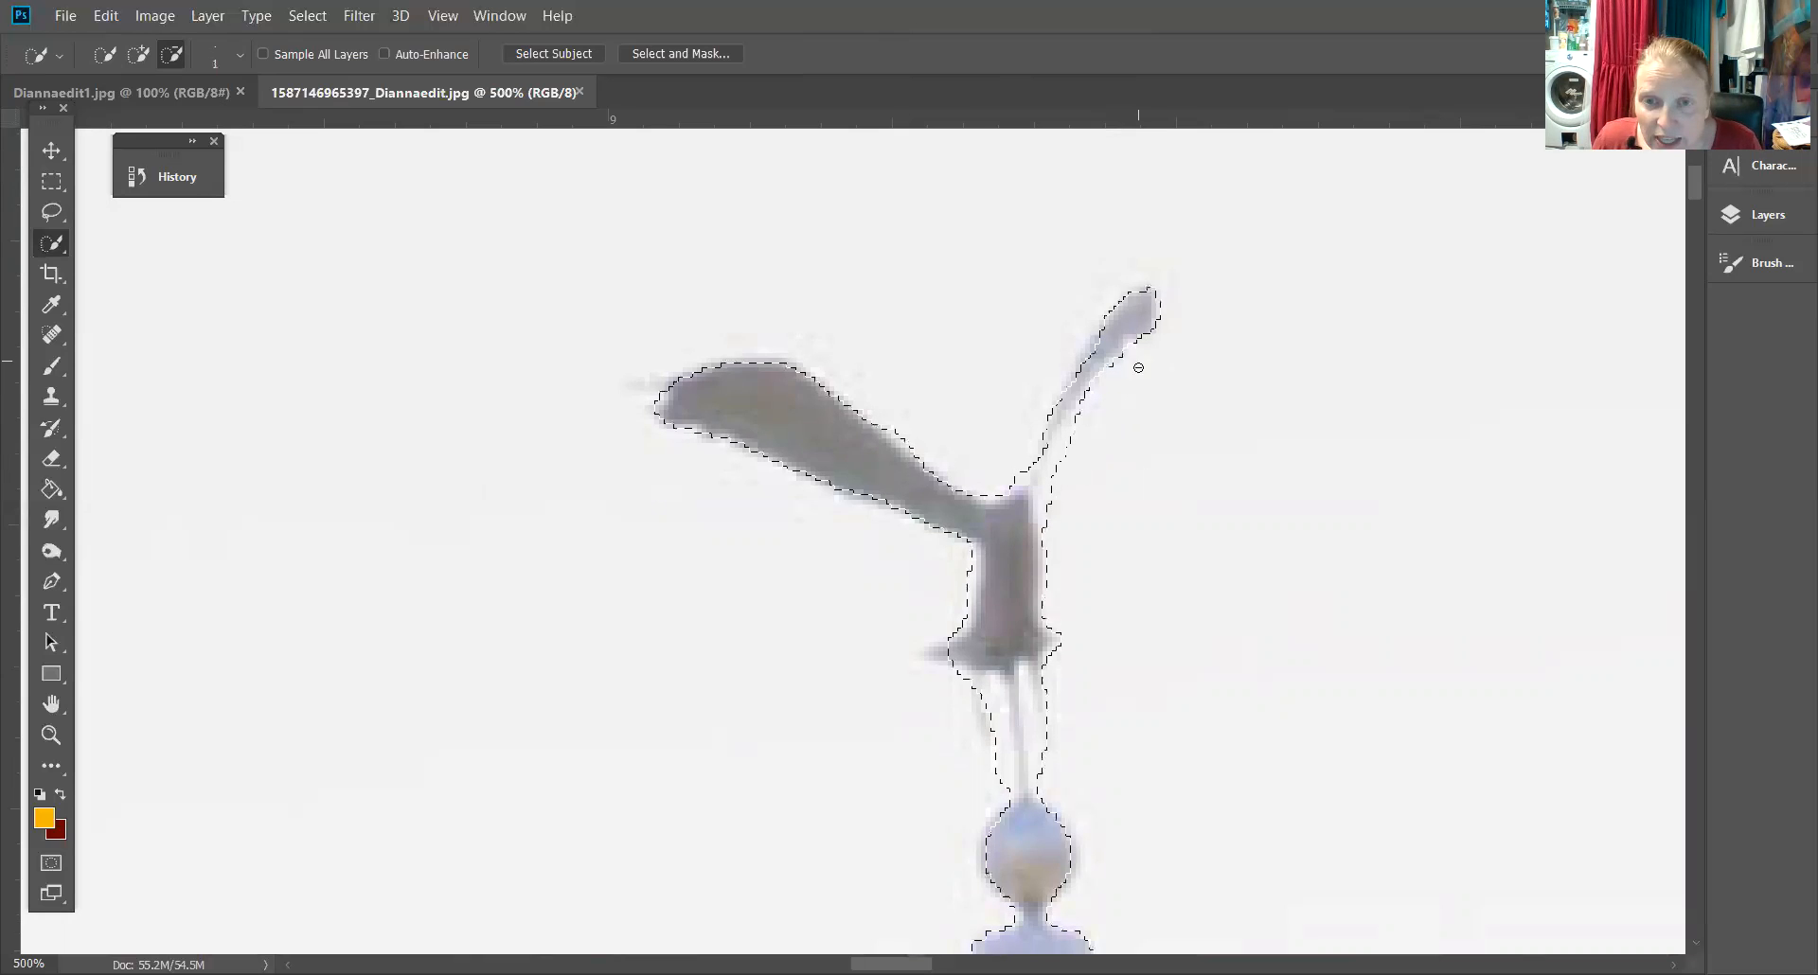
key(bracketright)
click(1137, 352)
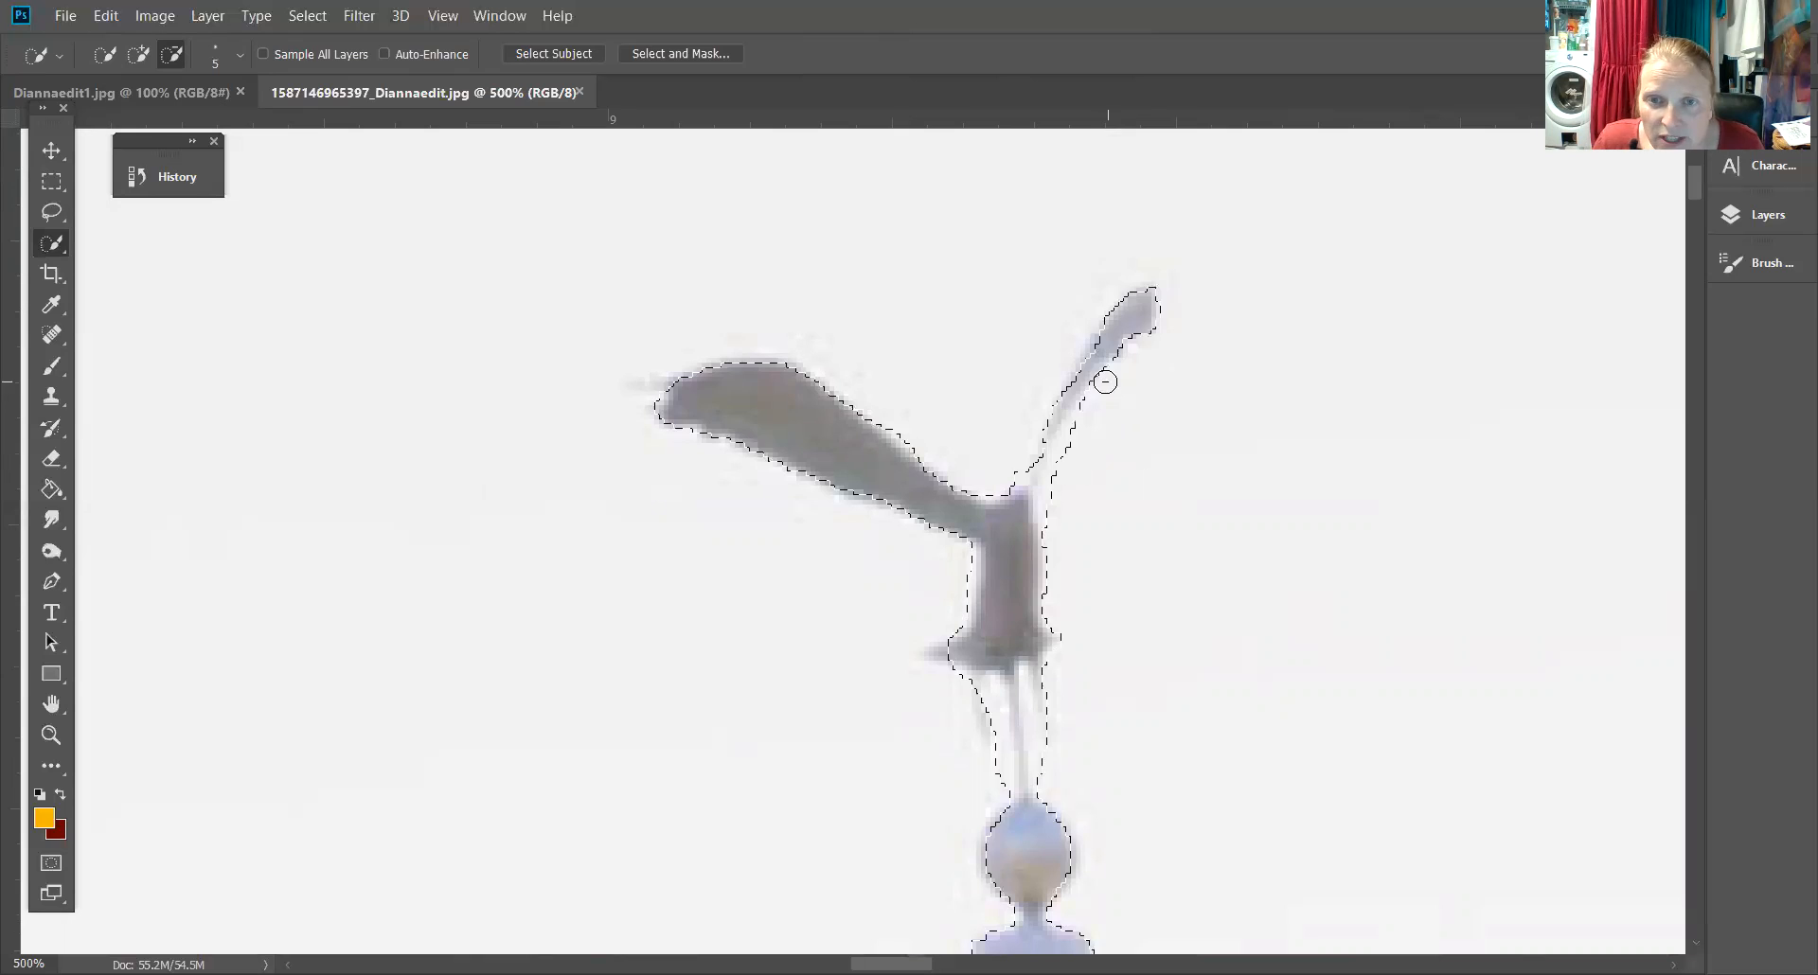
mouse_move(1086, 423)
mouse_down()
mouse_move(1048, 491)
mouse_move(1050, 577)
mouse_up()
key(ctrl+z)
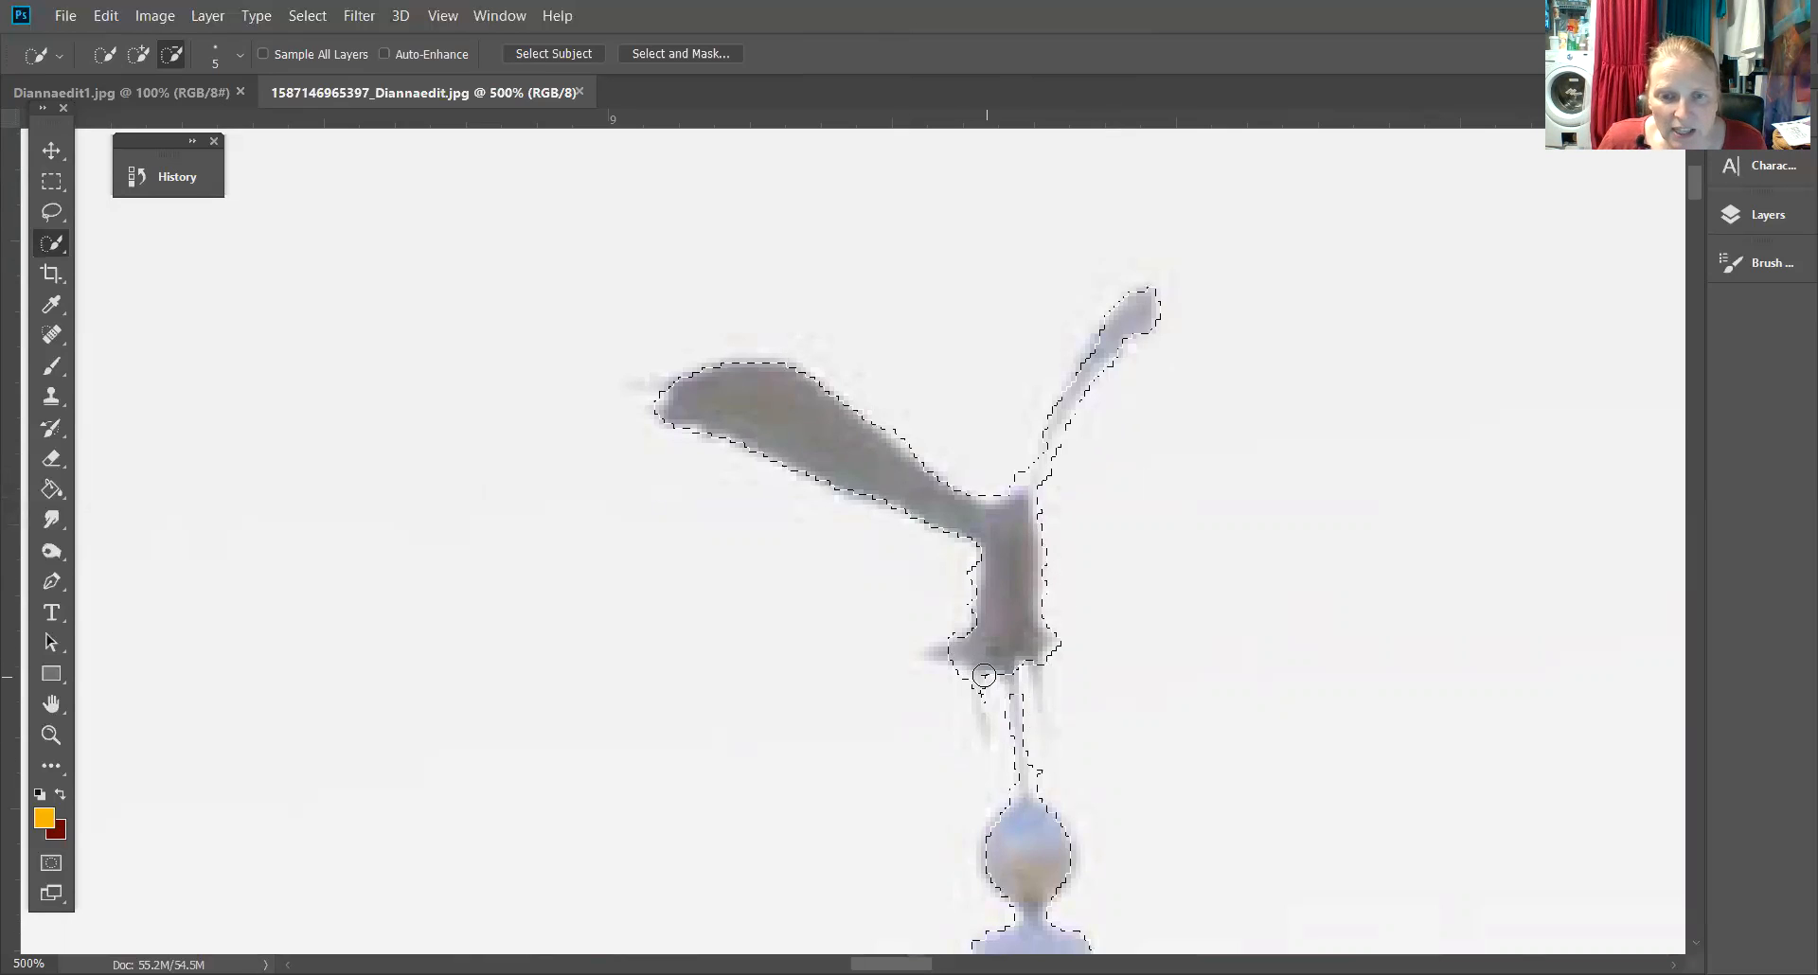
Add the eagle's lower tail feather to the selection
click(137, 54)
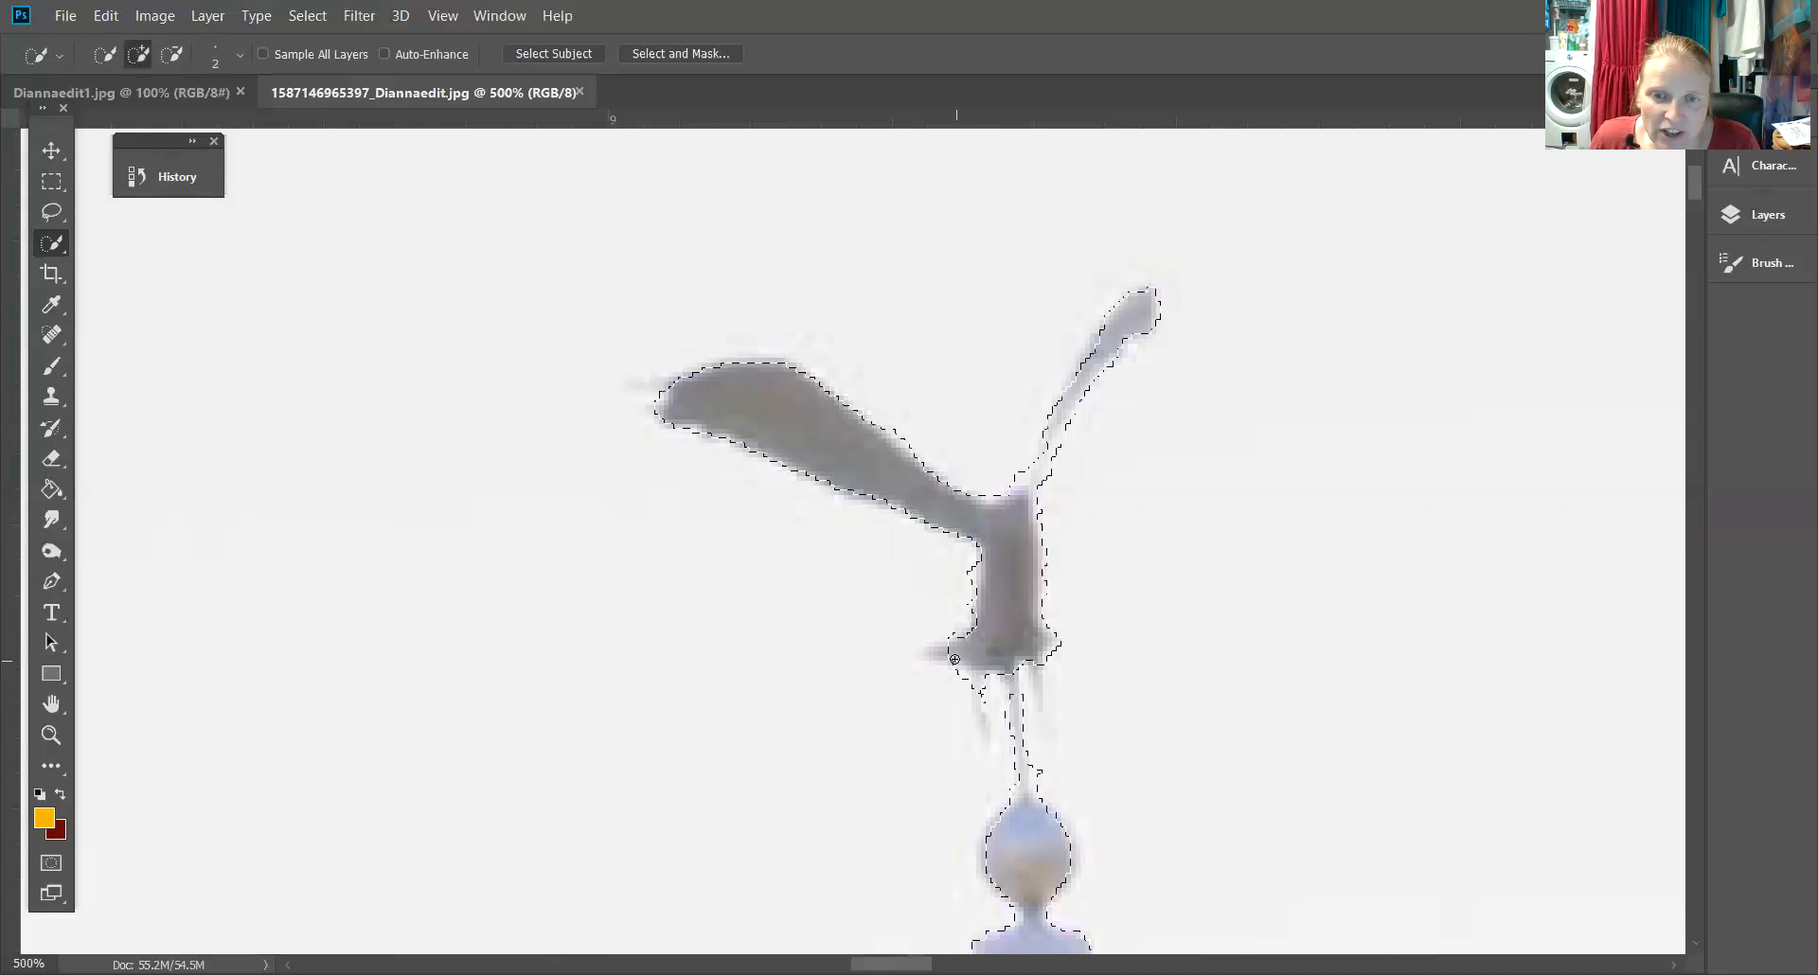
drag(958, 648, 936, 657)
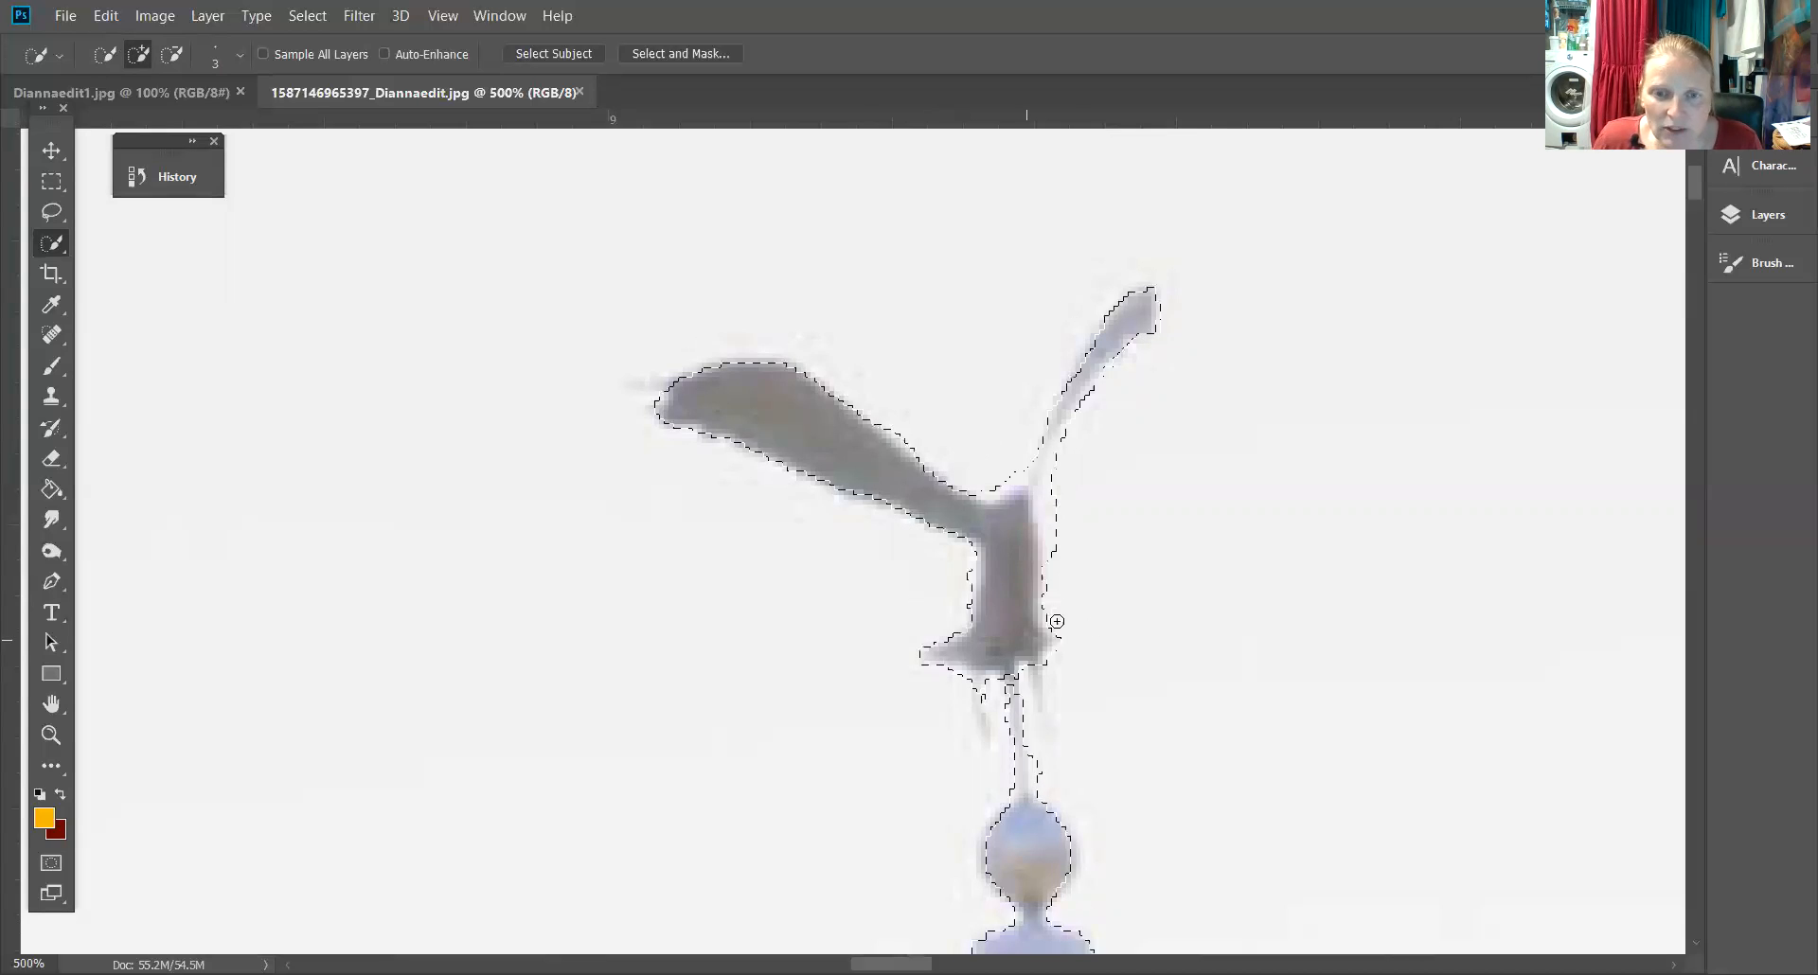
click(171, 54)
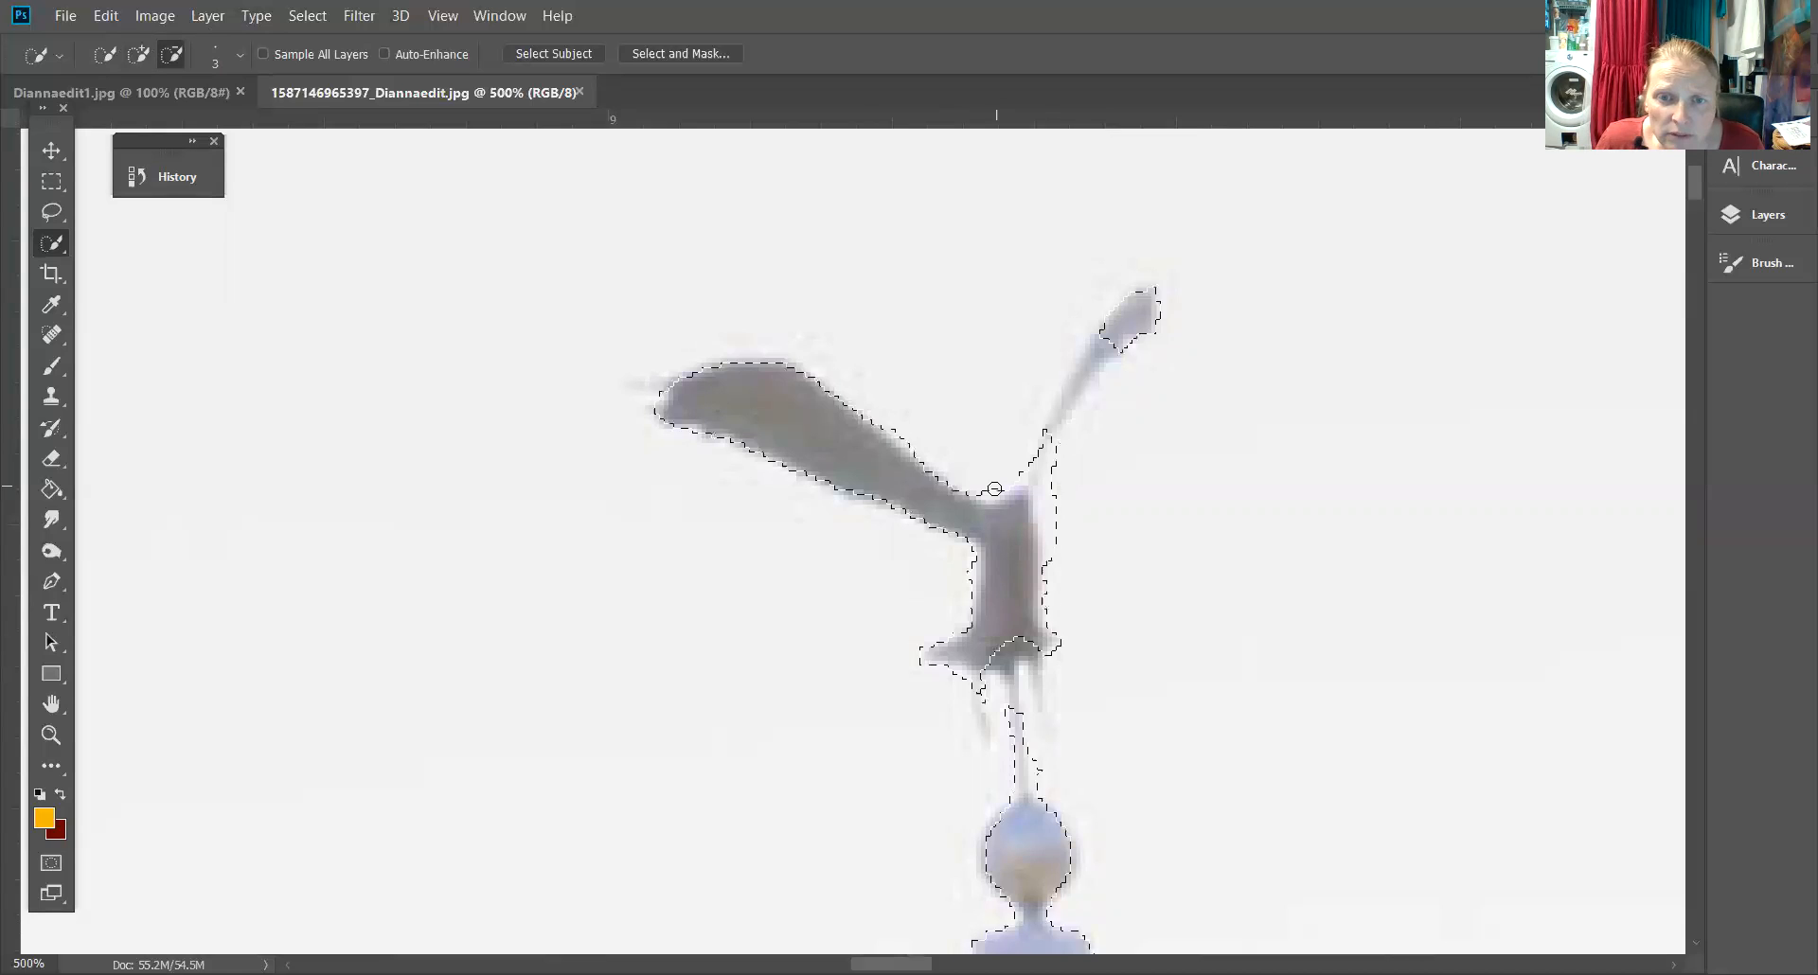
drag(1028, 468, 983, 492)
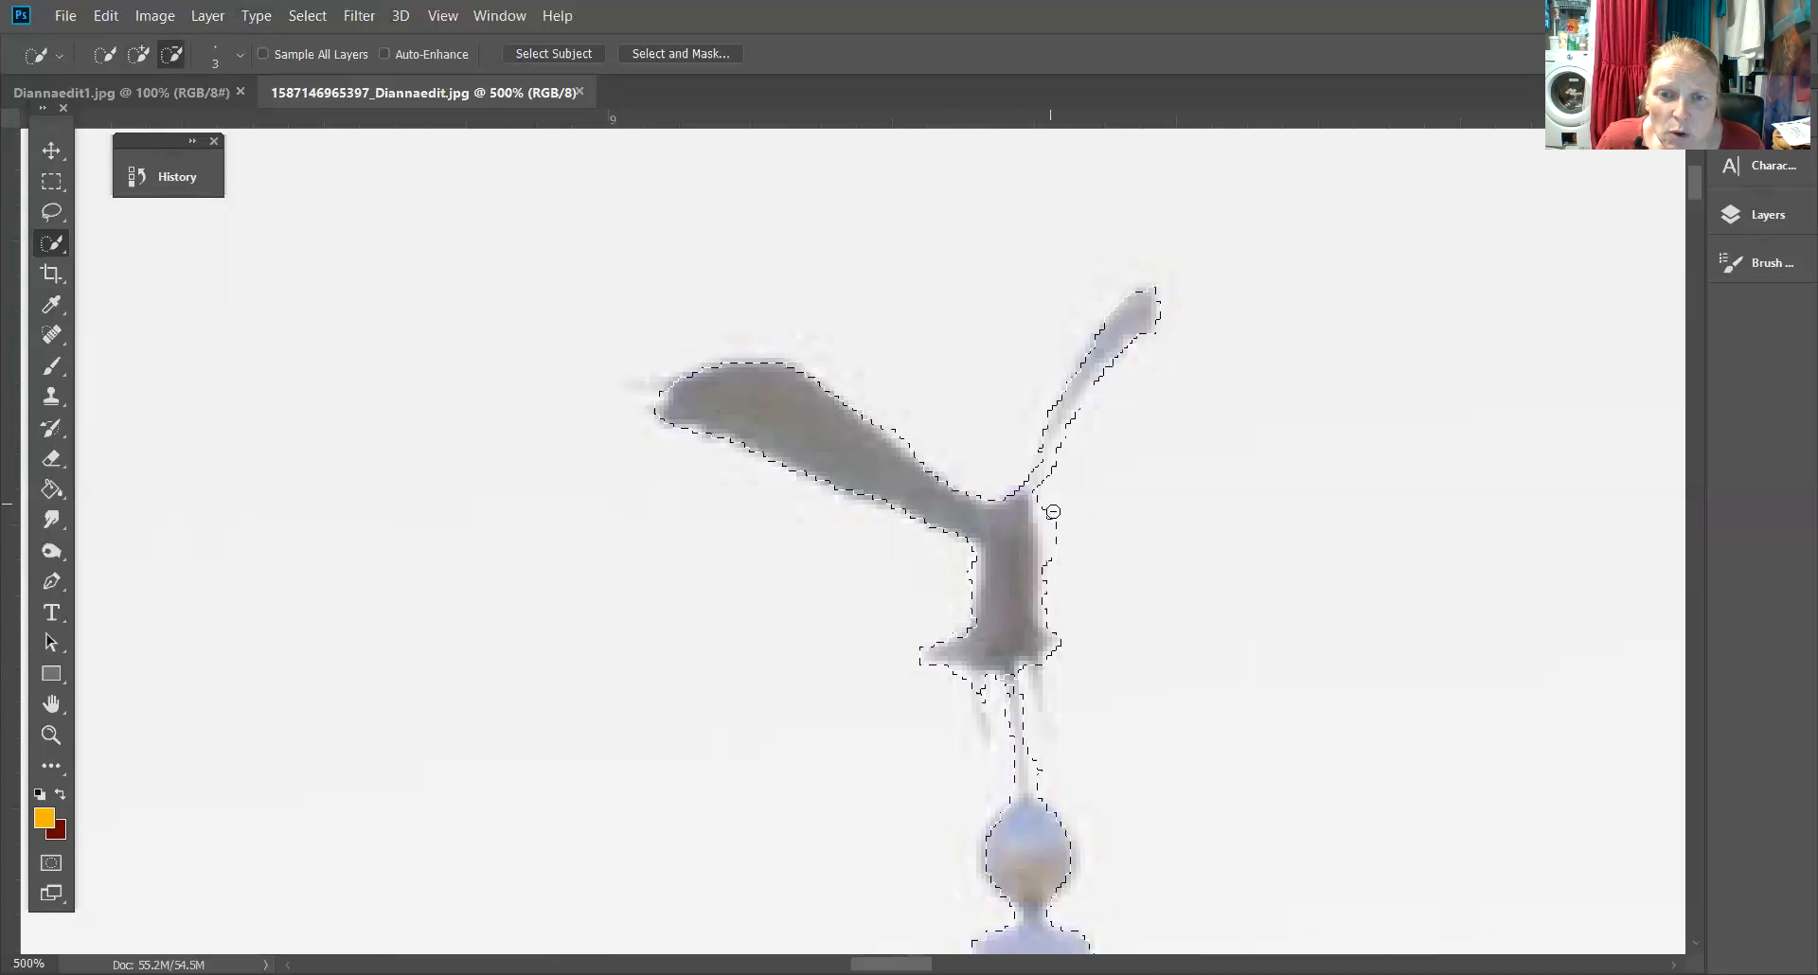
key(ctrl+z)
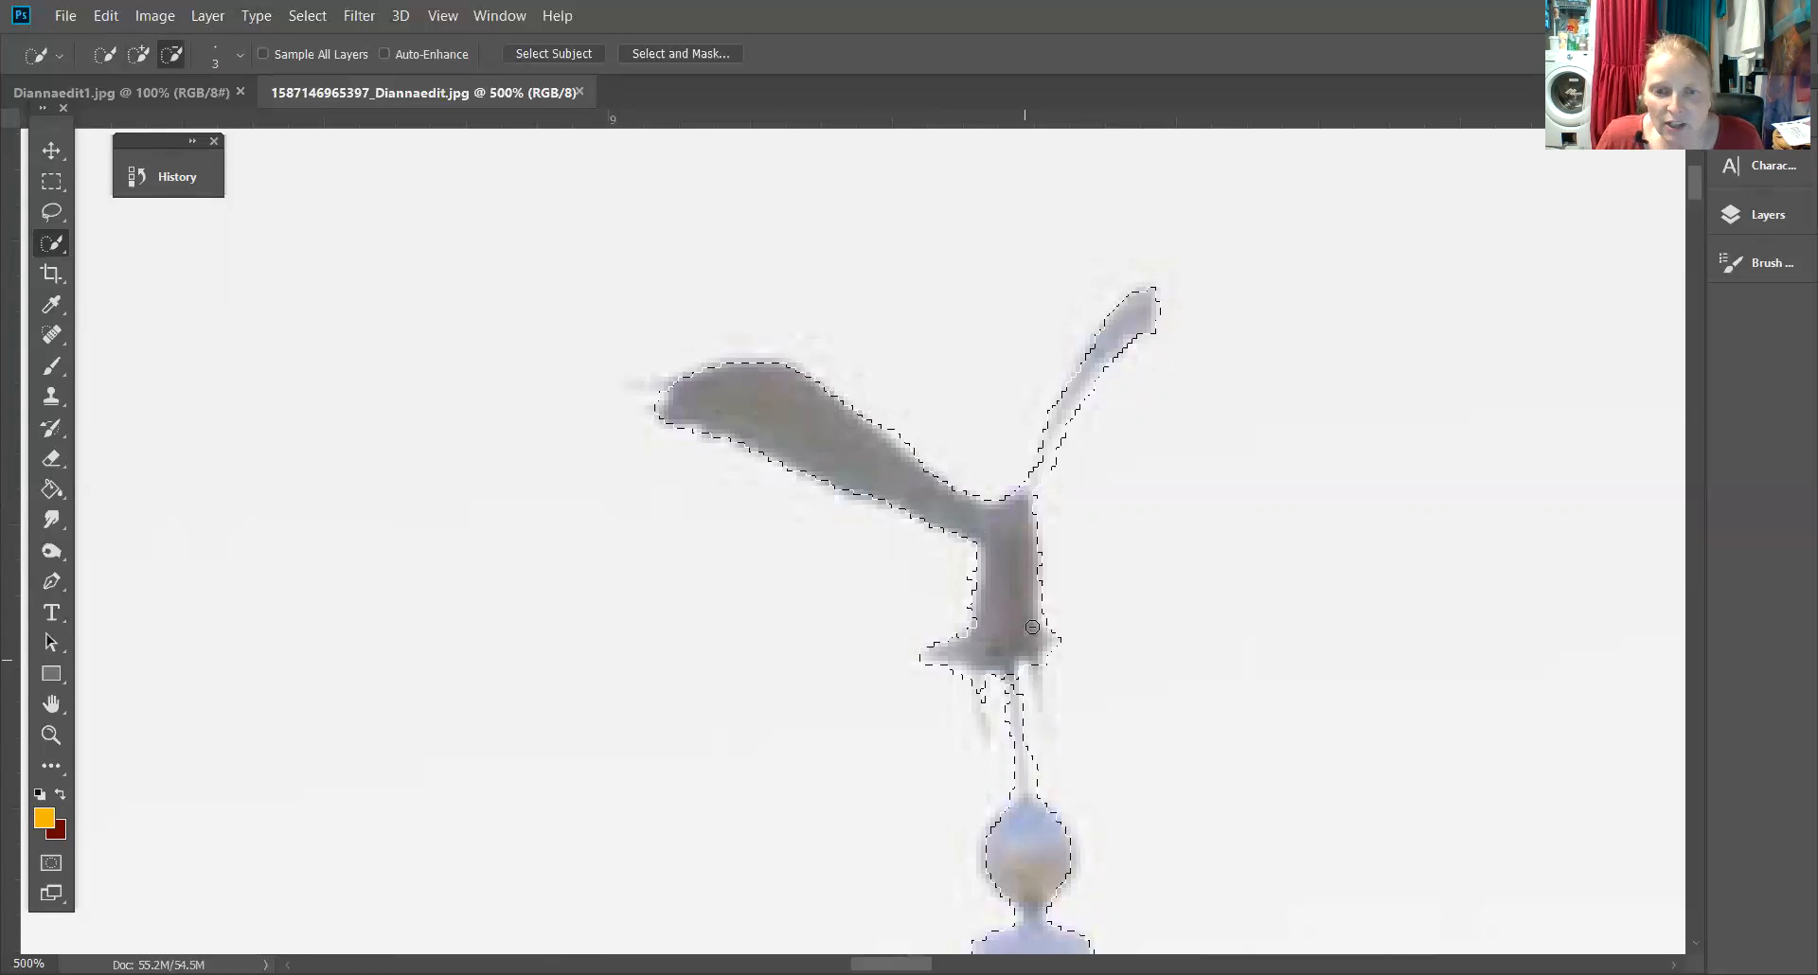
Copy the selected flag, flagpole and eagle onto a new layer
key(ctrl+minus)
key(ctrl+minus)
key(ctrl+minus)
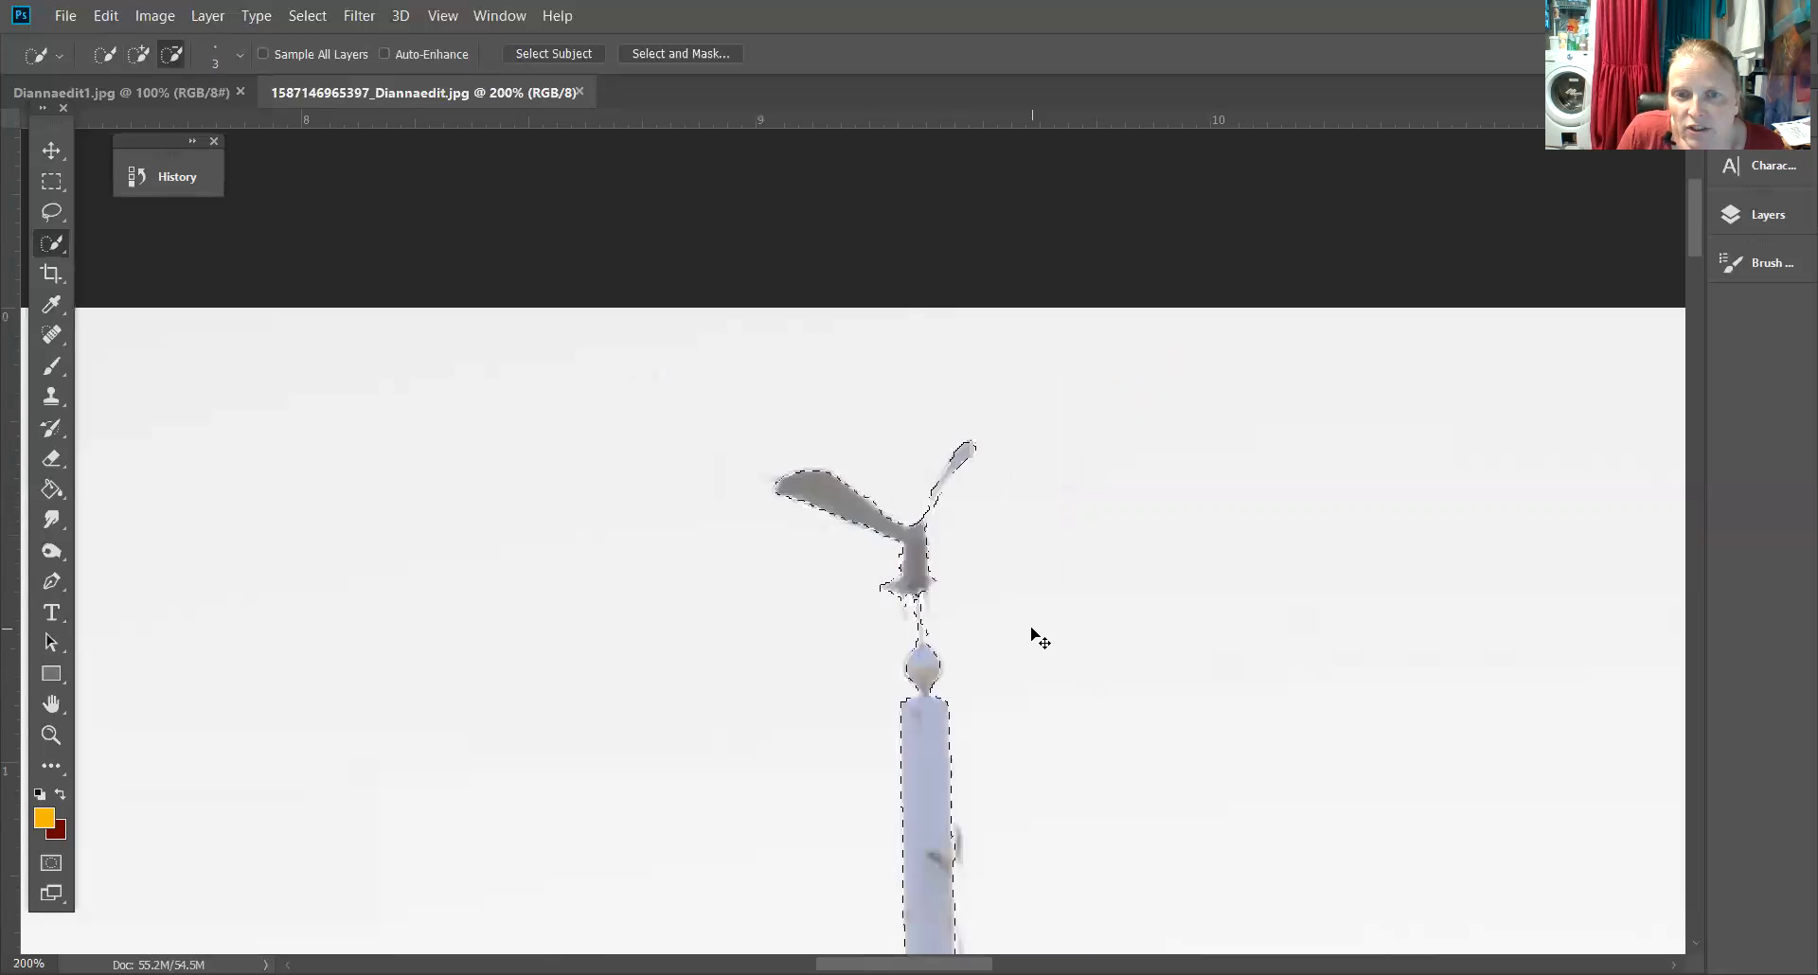
key(ctrl+minus)
key(ctrl+minus)
key(ctrl+minus)
key(ctrl+minus)
key(ctrl+minus)
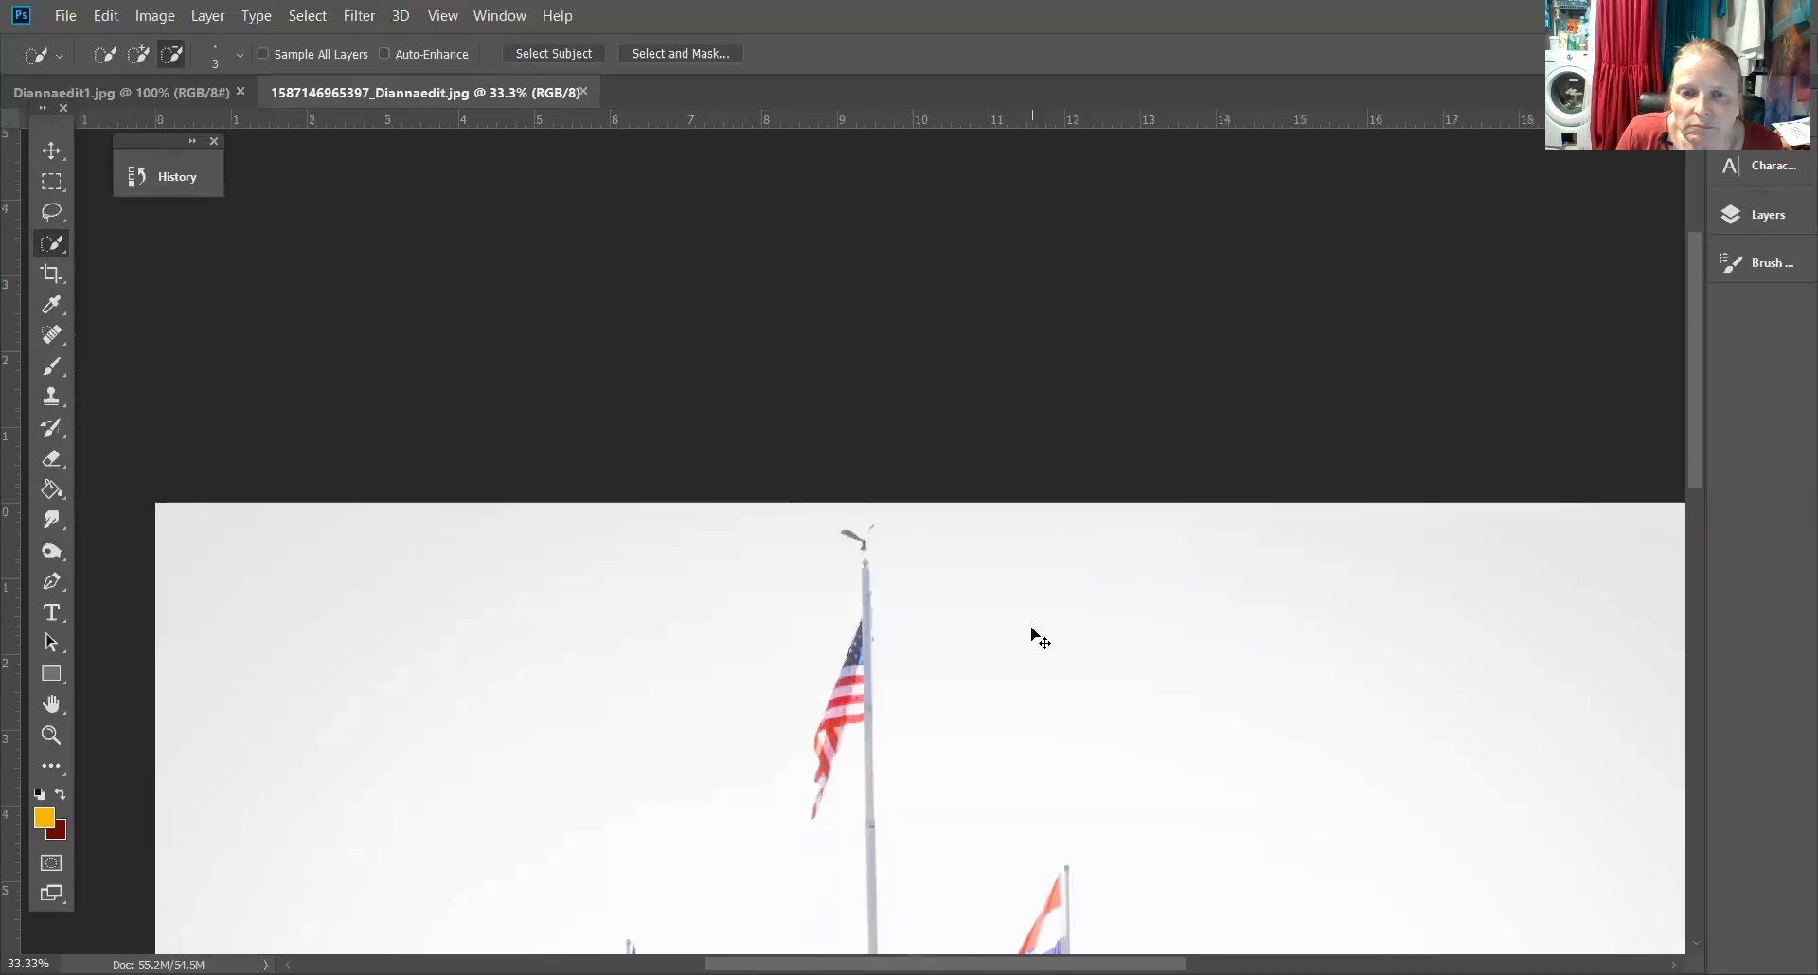
key(ctrl+minus)
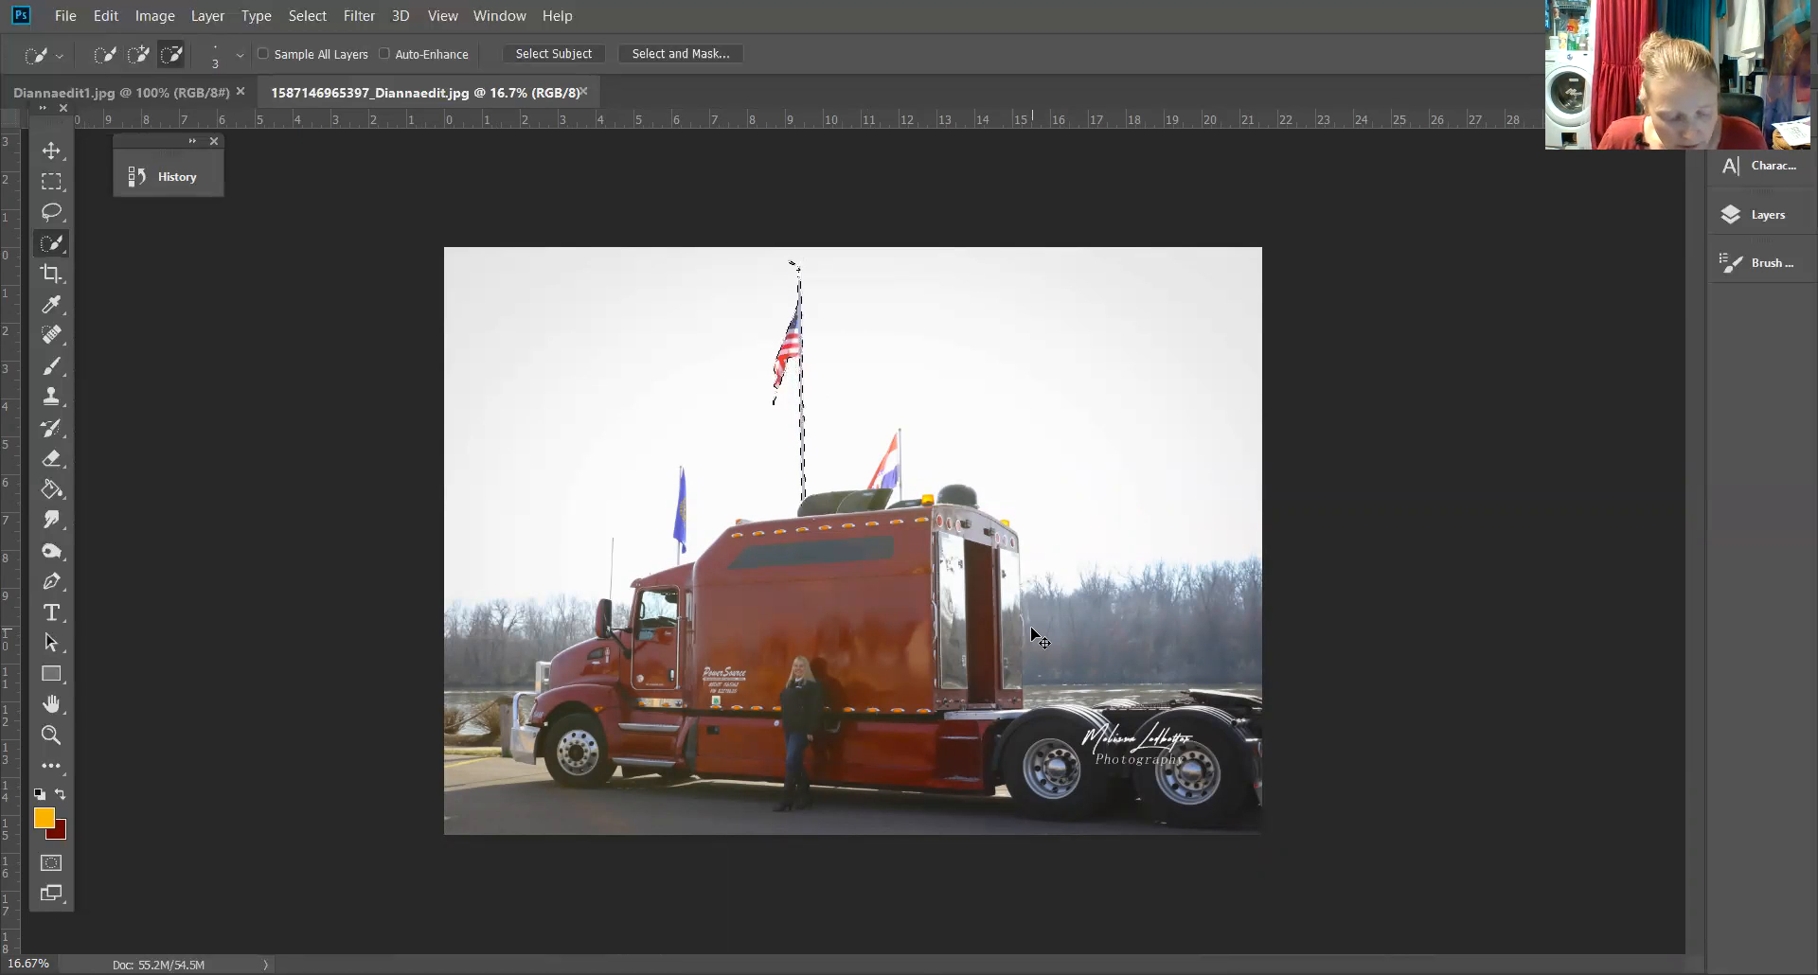
key(ctrl+j)
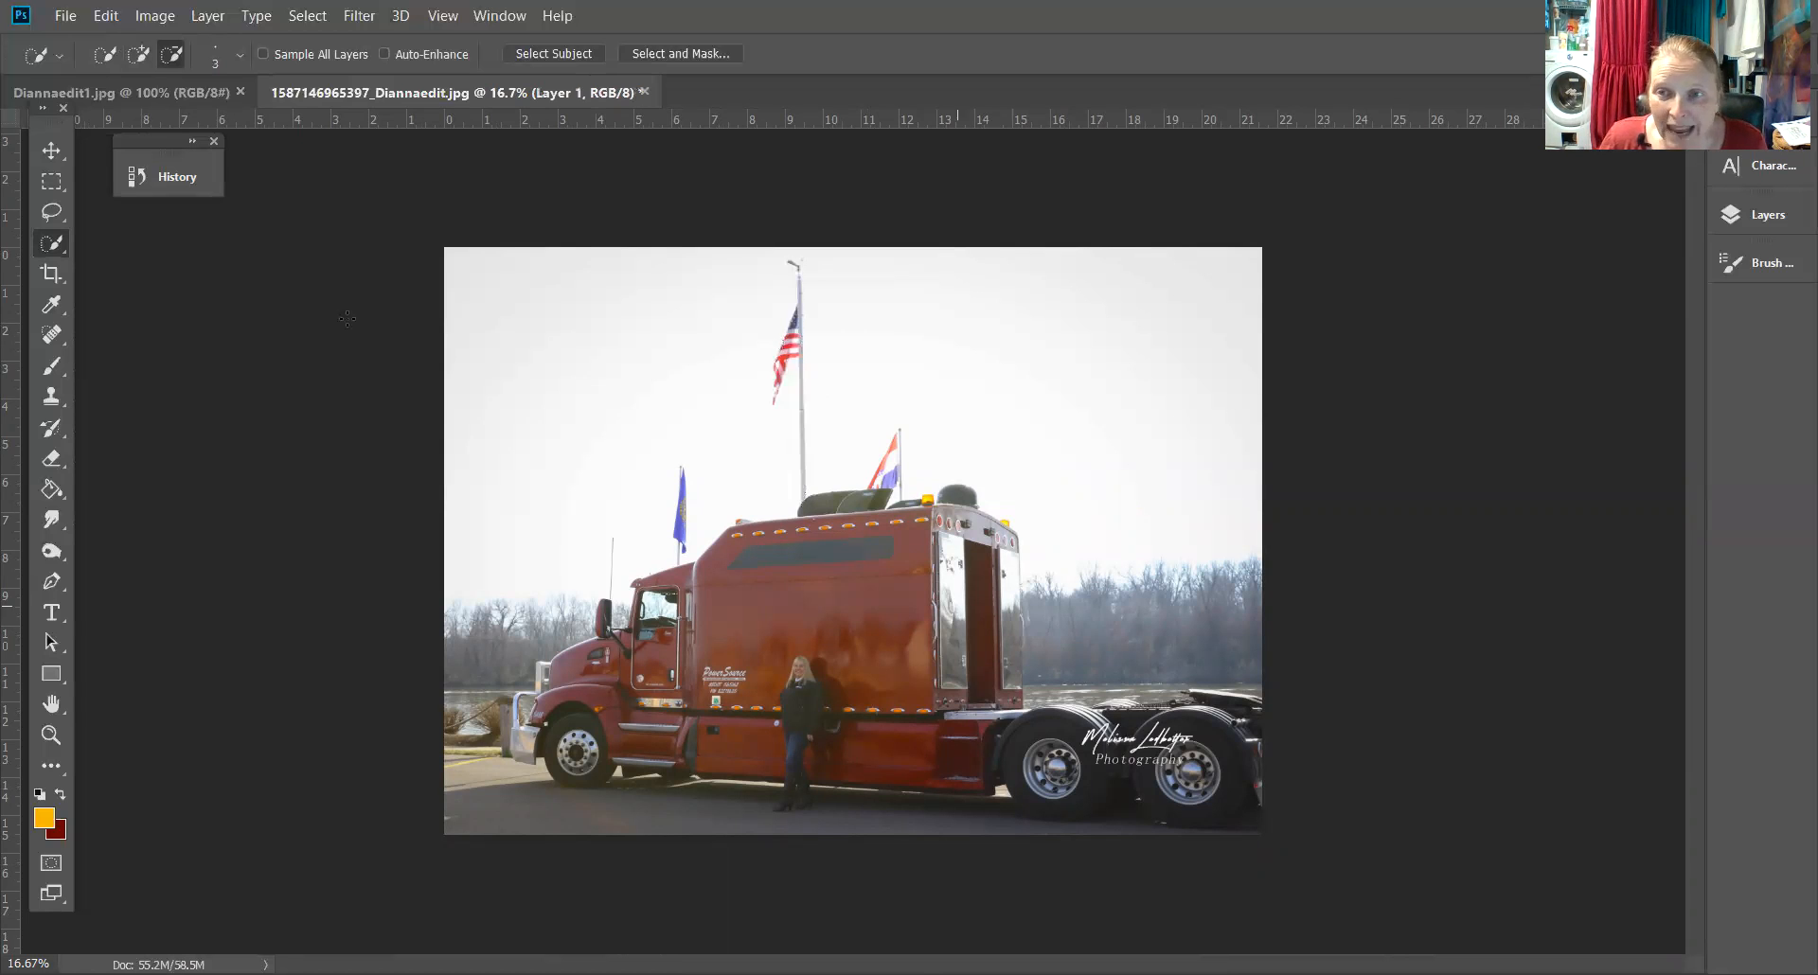
Move the new flag layer into the sky-replaced edited image with the Move Tool
click(45, 149)
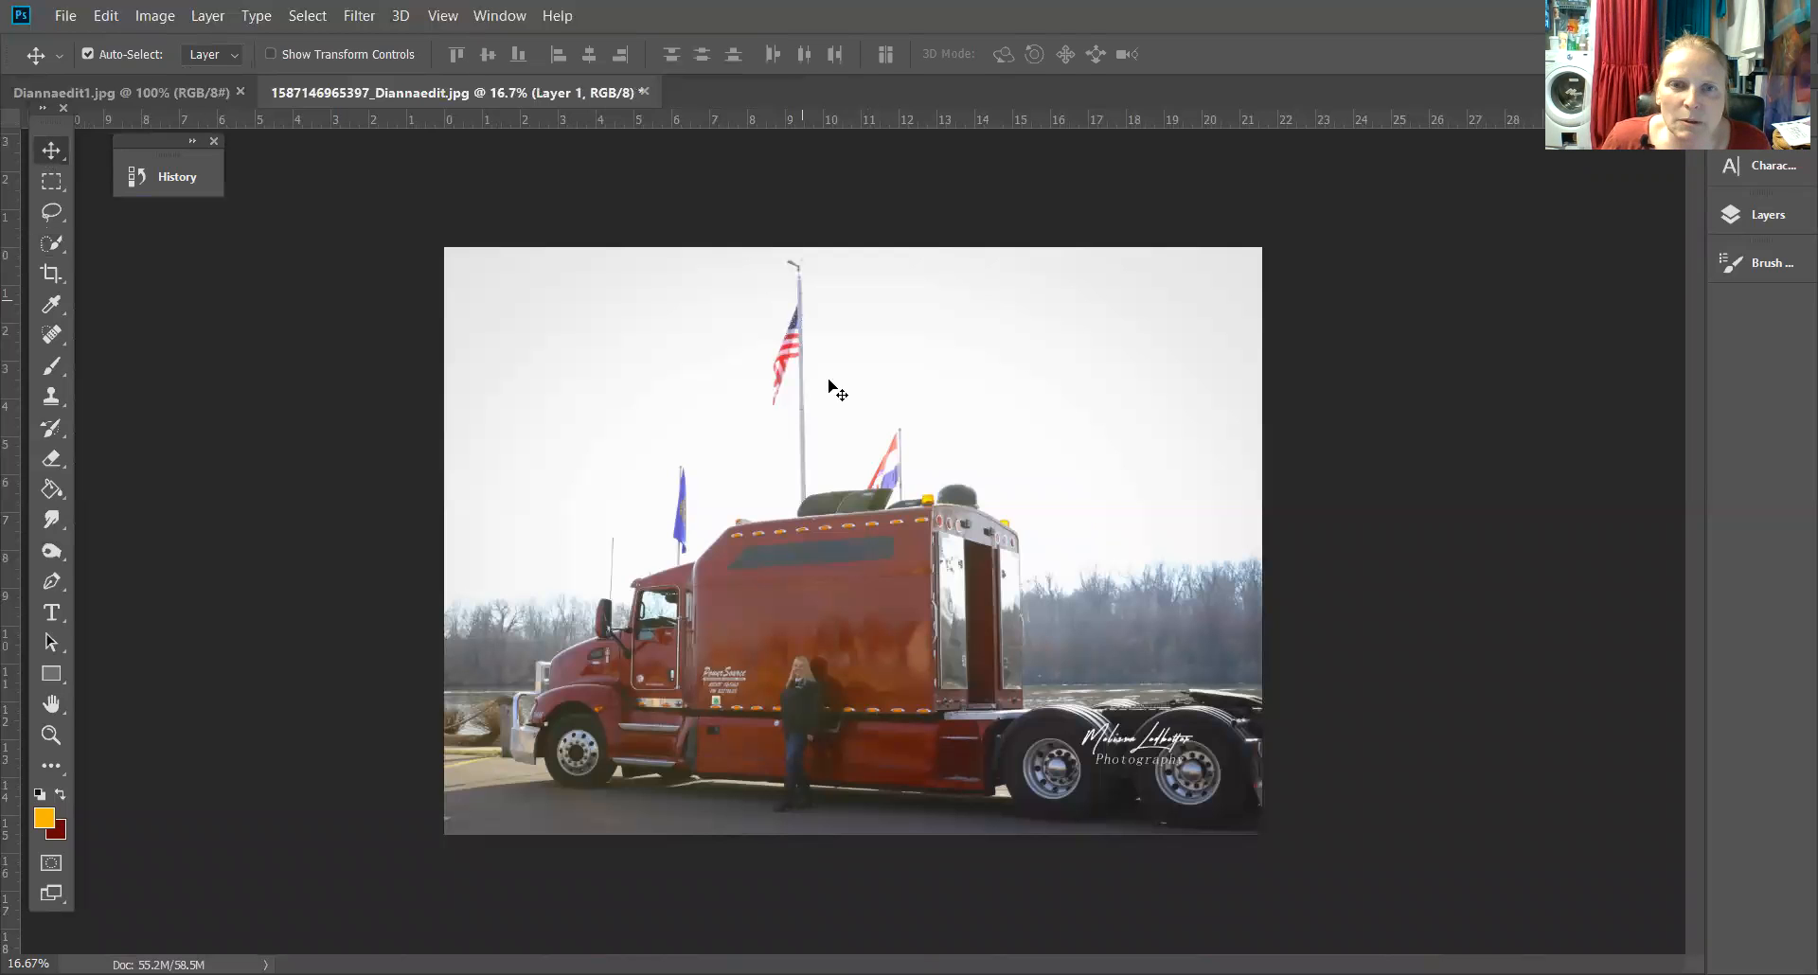
drag(787, 338, 536, 49)
drag(212, 94, 1086, 238)
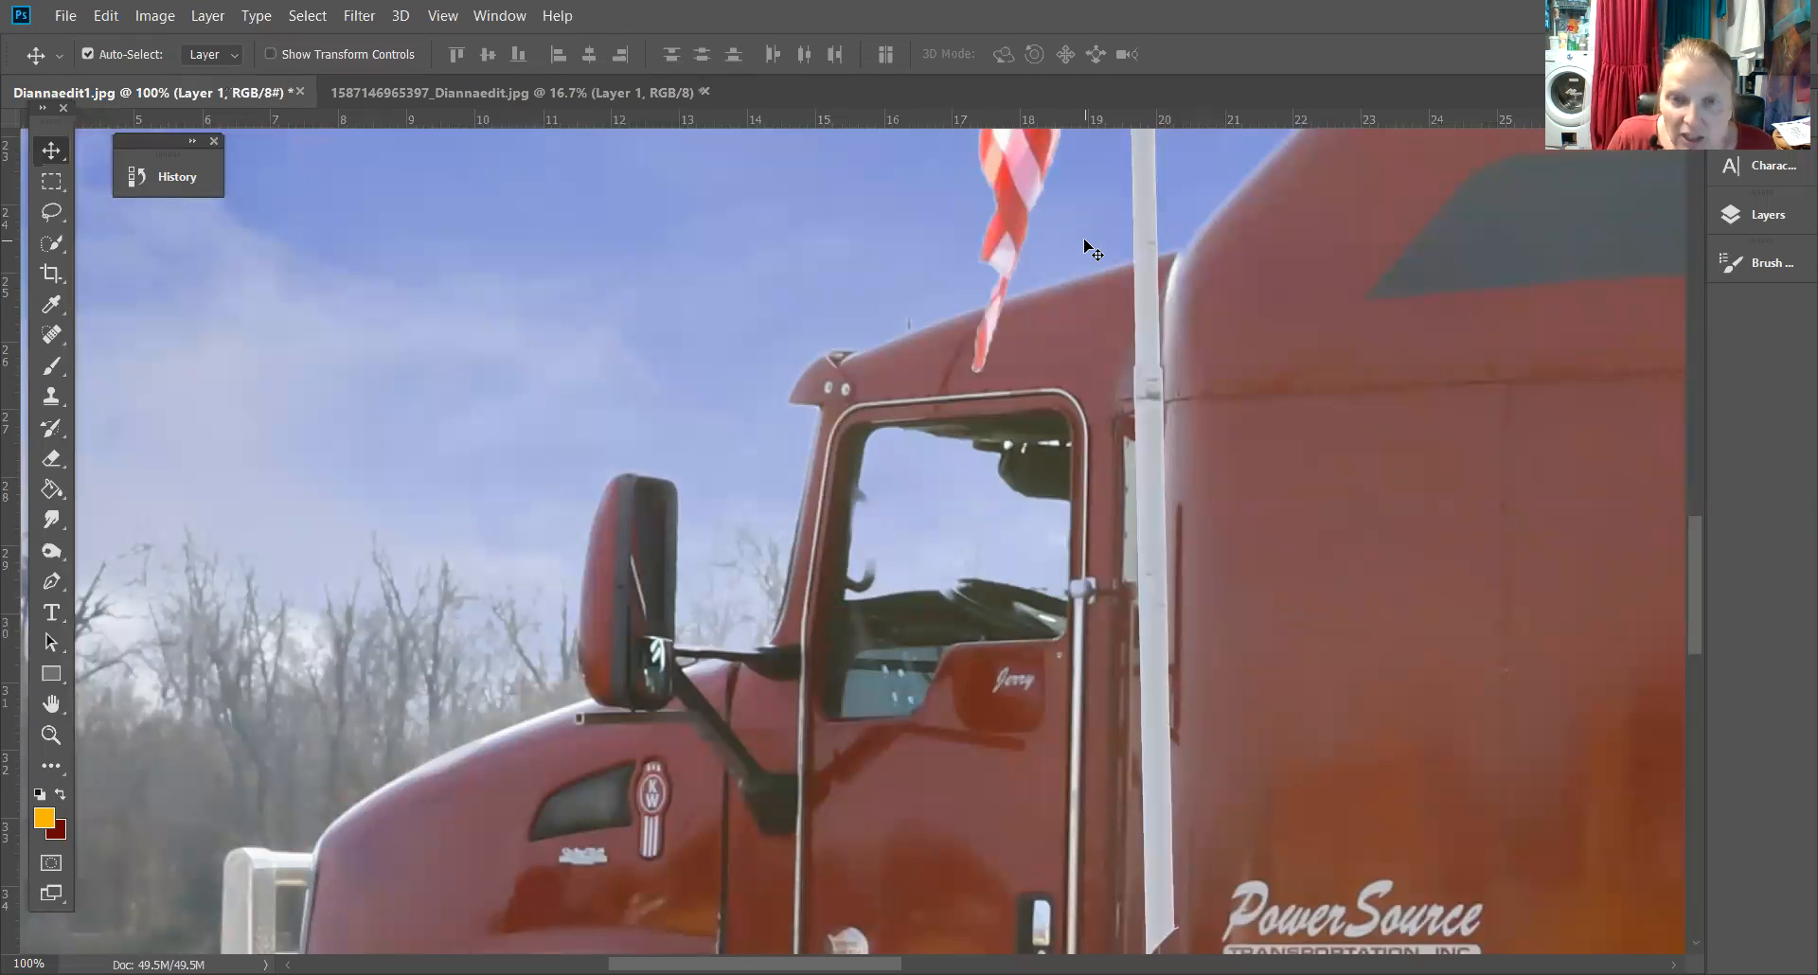
Position the flagpole layer over its original spot on the truck in the edited image
key(ctrl+minus)
key(ctrl+minus)
key(ctrl+minus)
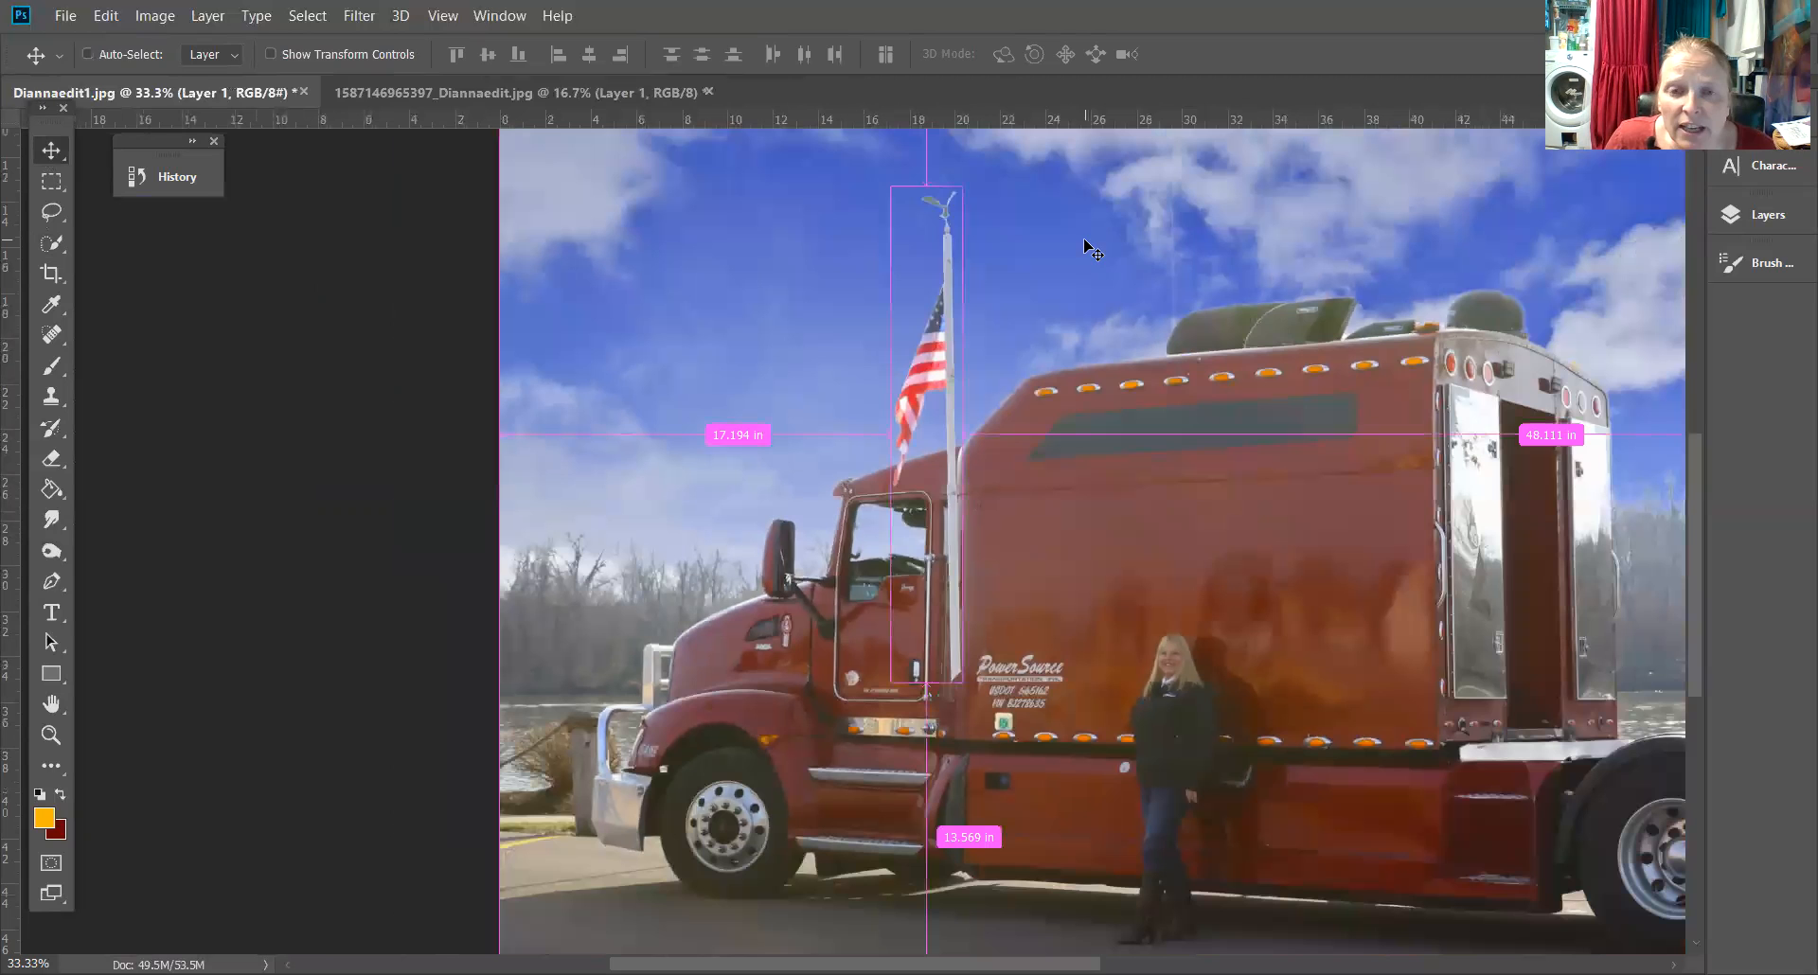
drag(944, 349, 1171, 263)
key(ctrl+minus)
key(ctrl+minus)
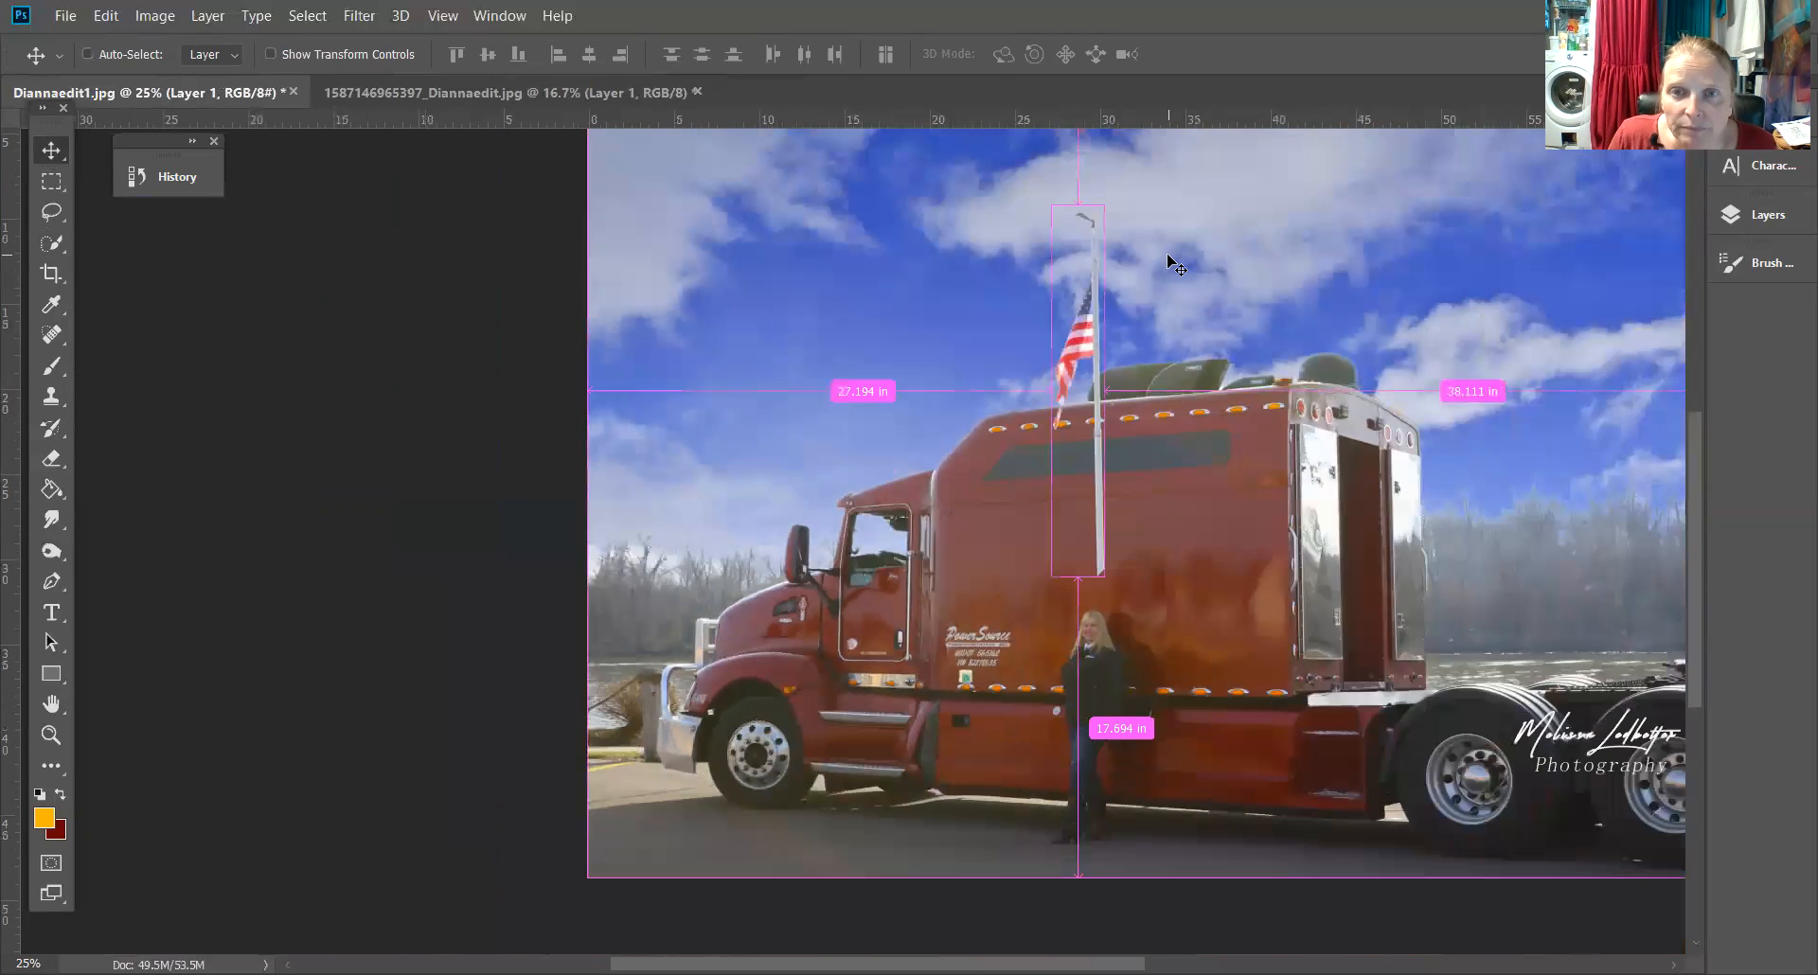
drag(809, 408, 795, 343)
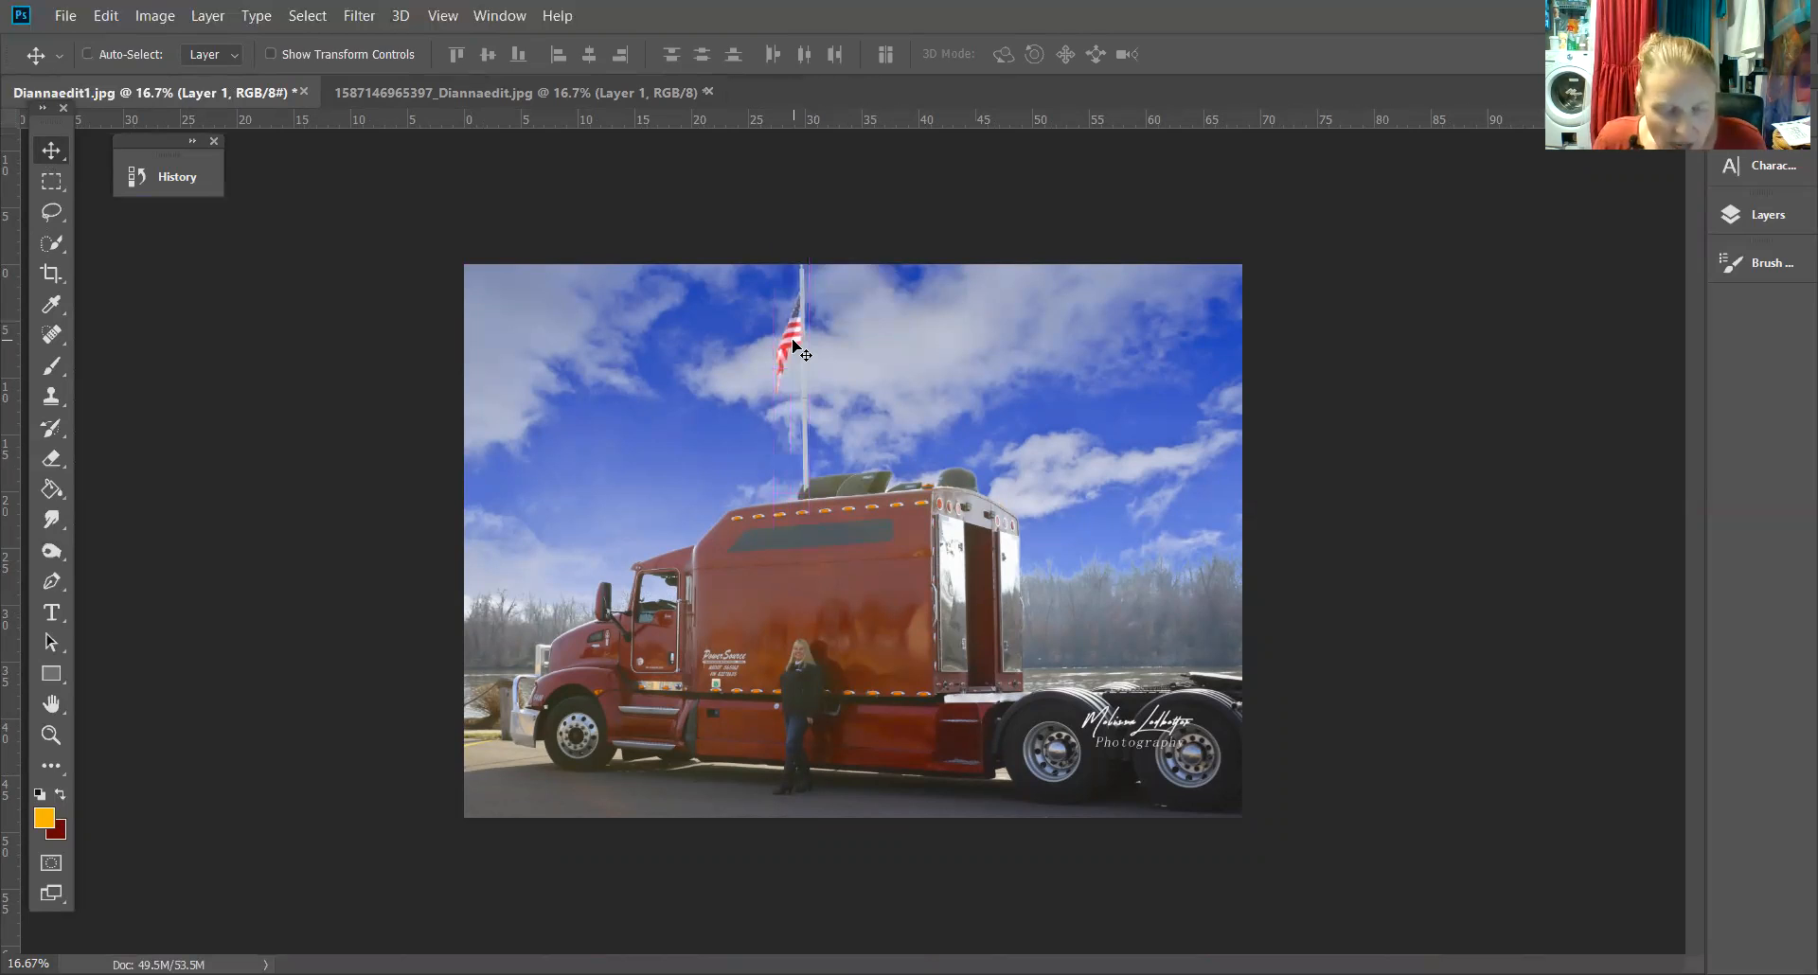
Nudge the flagpole layer slightly downward with Free Transform and commit
key(ctrl+t)
drag(813, 238, 803, 284)
key(Return)
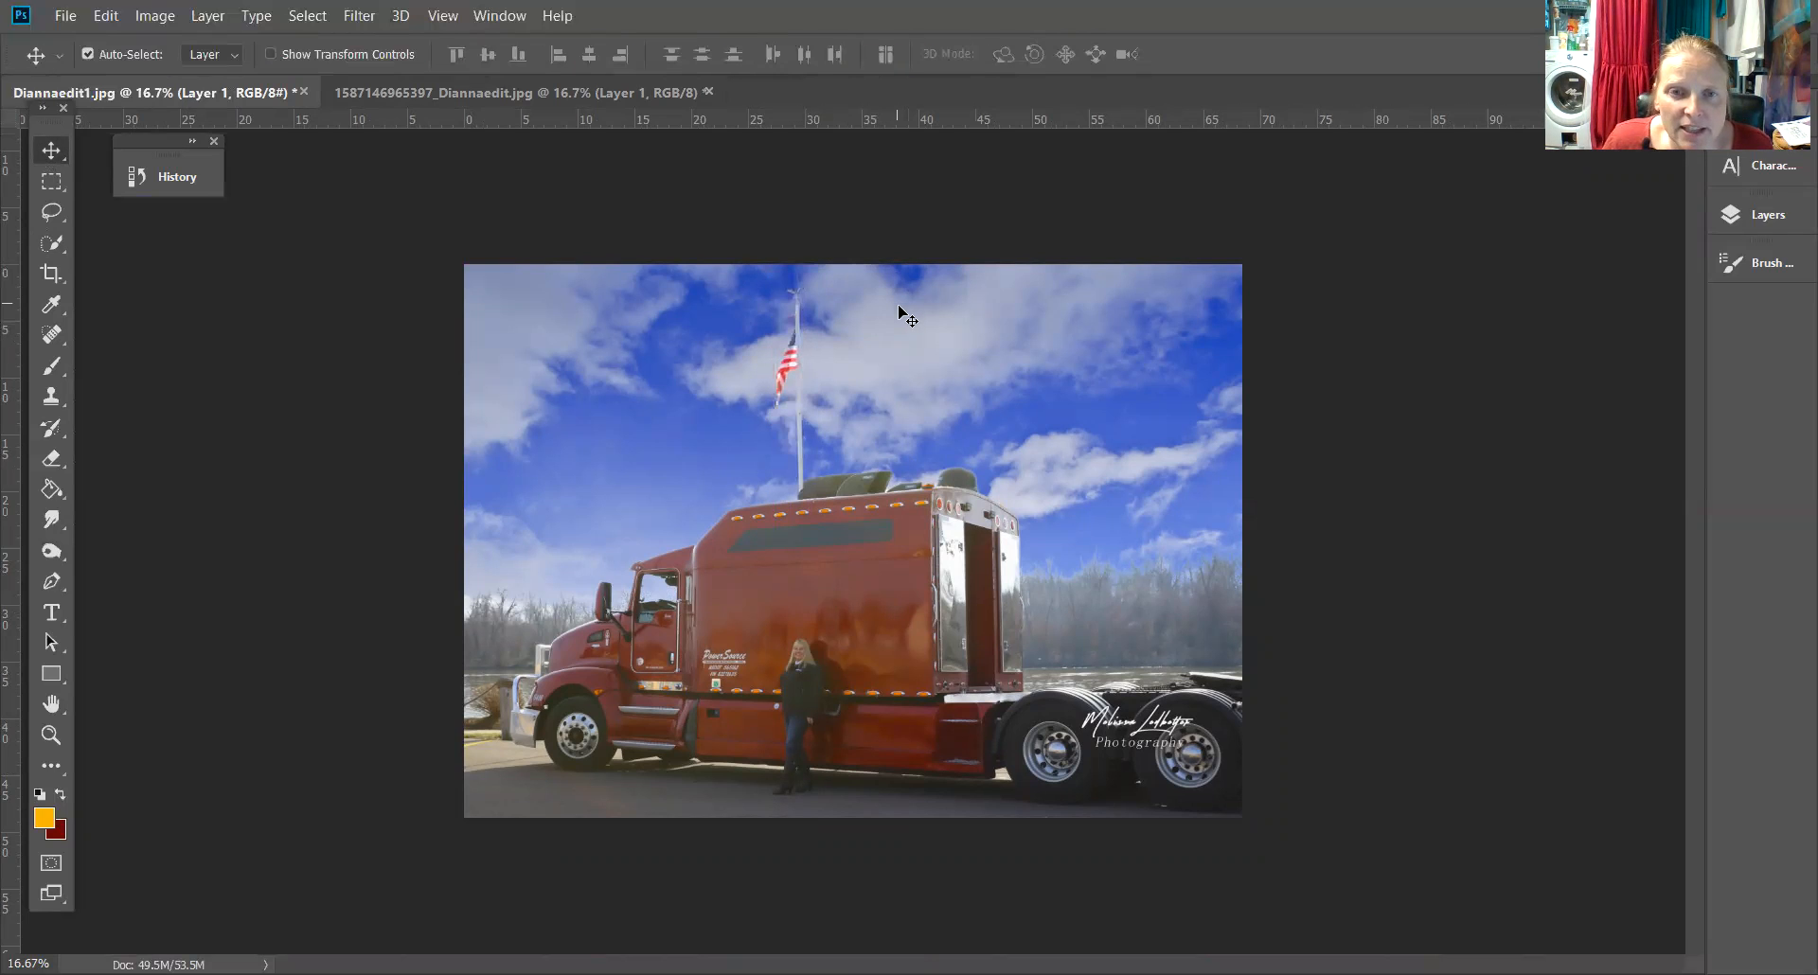
Zoom in to inspect the placed flag and flagpole against the new sky
key(ctrl+plus)
key(ctrl+plus)
key(ctrl+plus)
key(ctrl+plus)
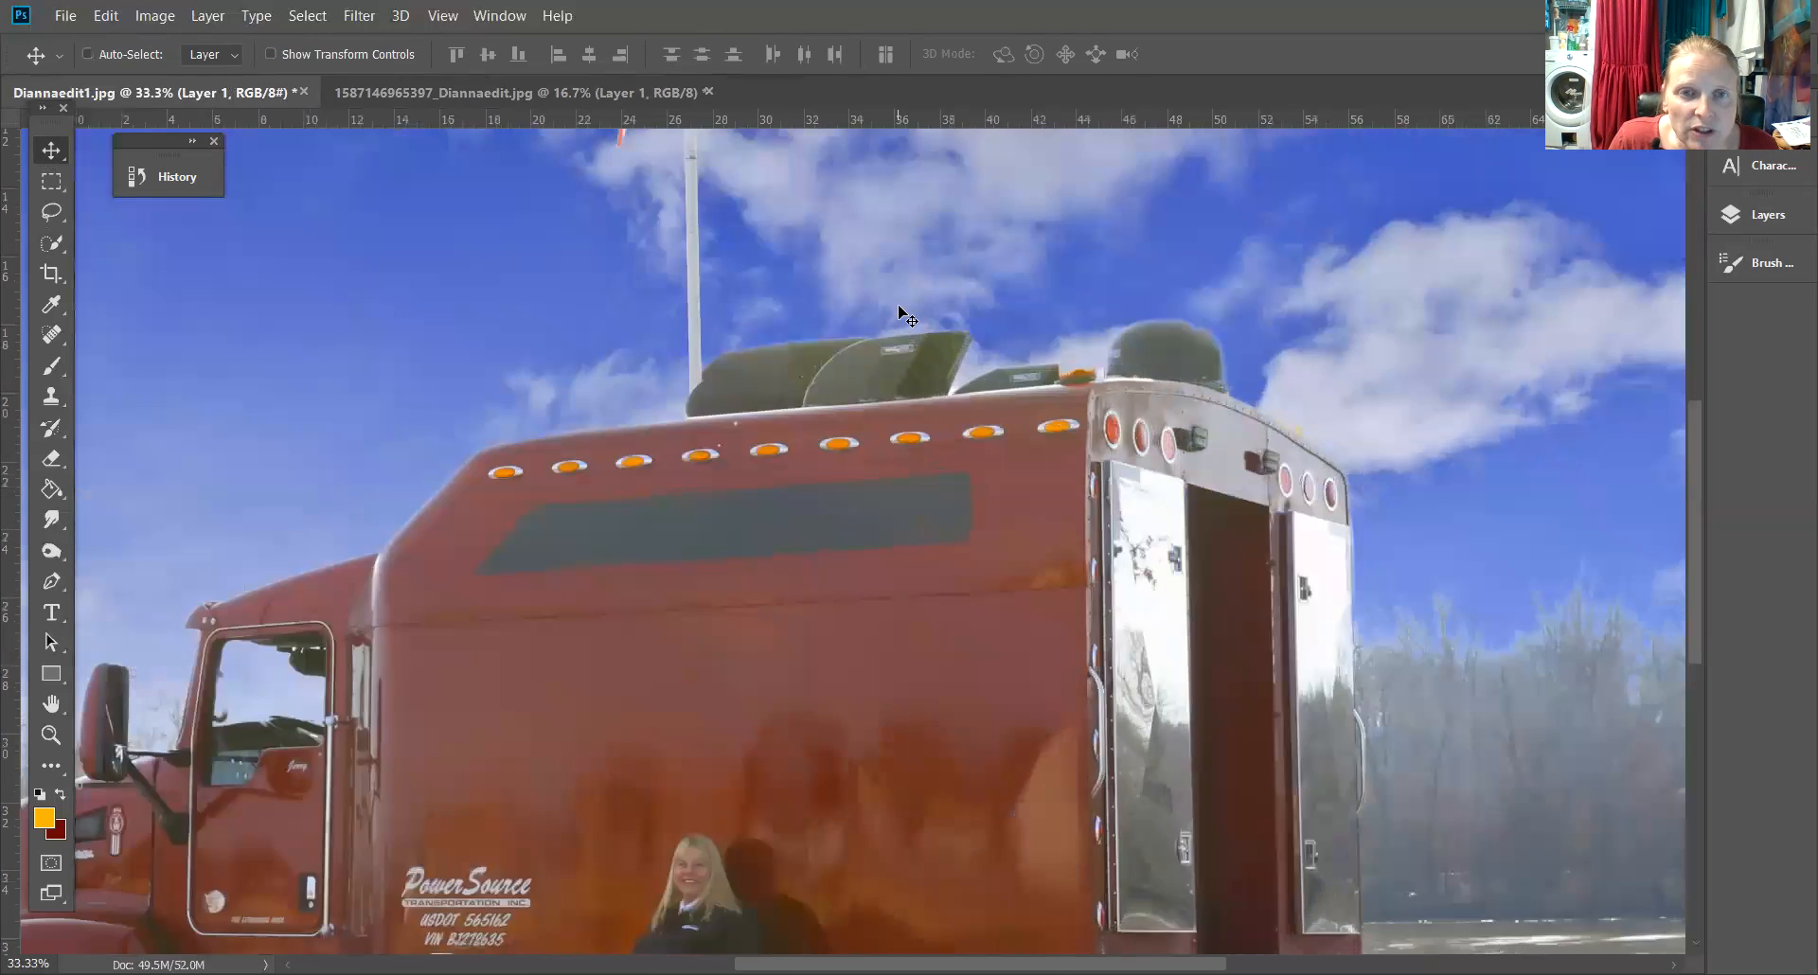
drag(779, 183, 986, 832)
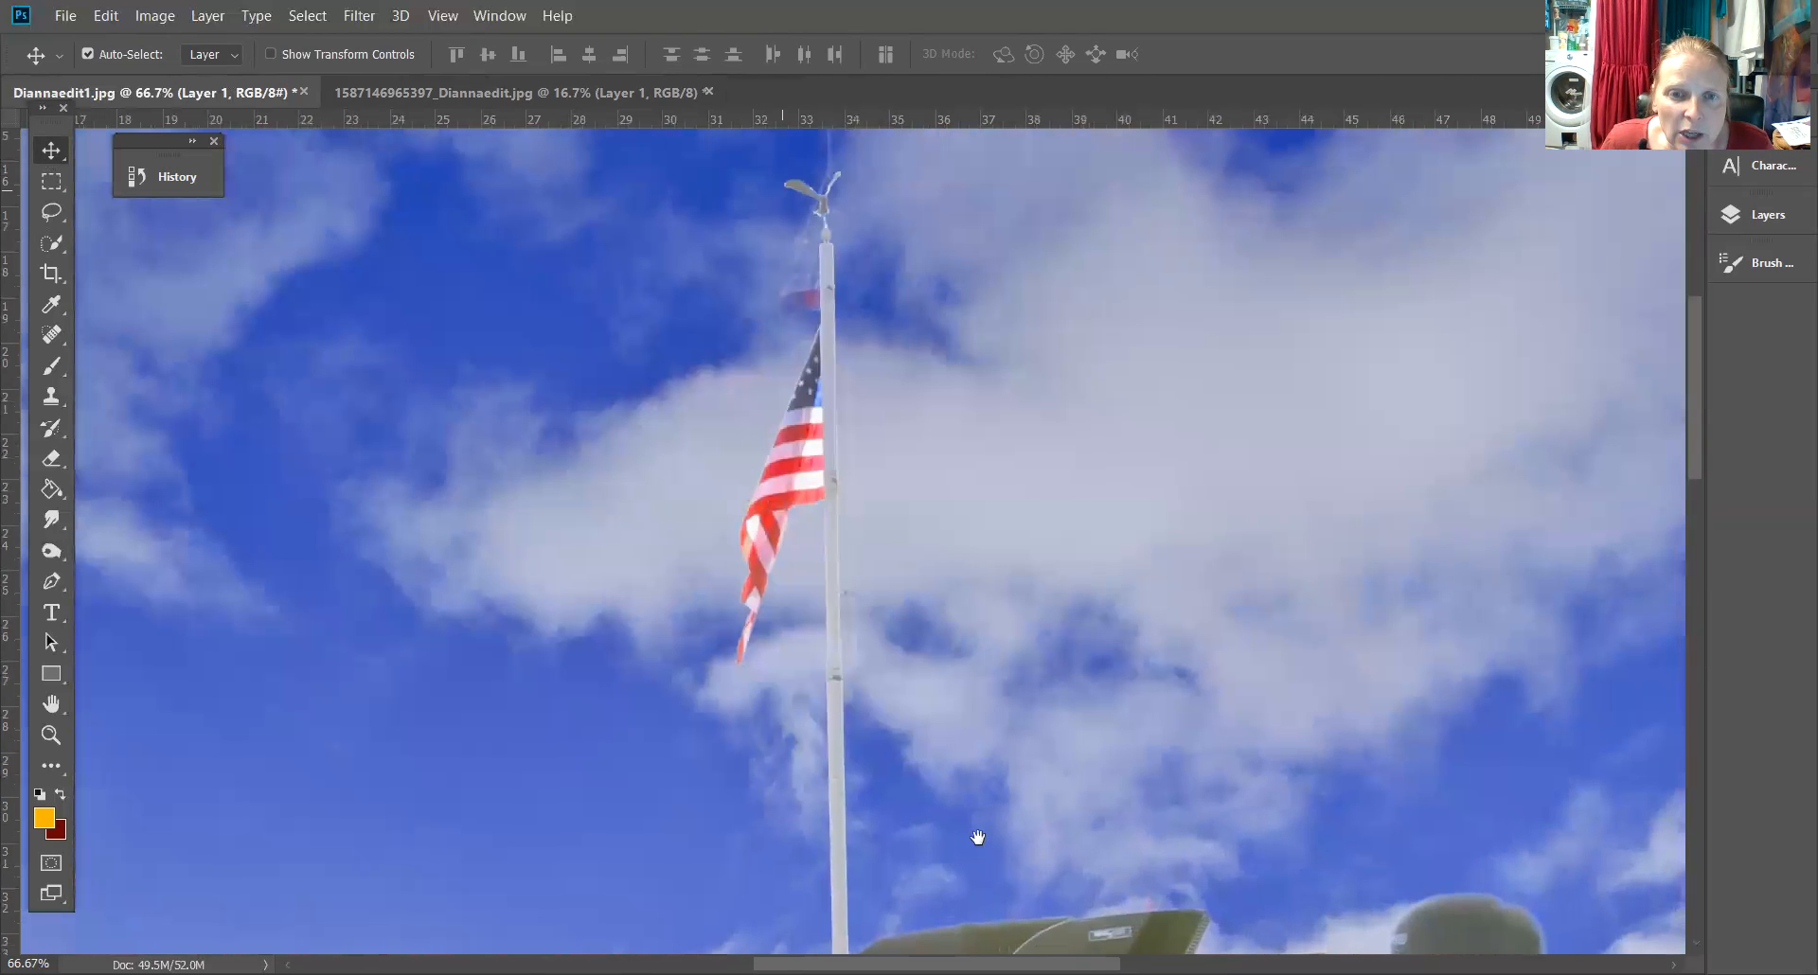
Move the flag and flagpole layer aside to expose the faint original flag and pole in the background sky
drag(828, 497, 844, 305)
drag(1132, 491, 1077, 288)
drag(779, 224, 316, 553)
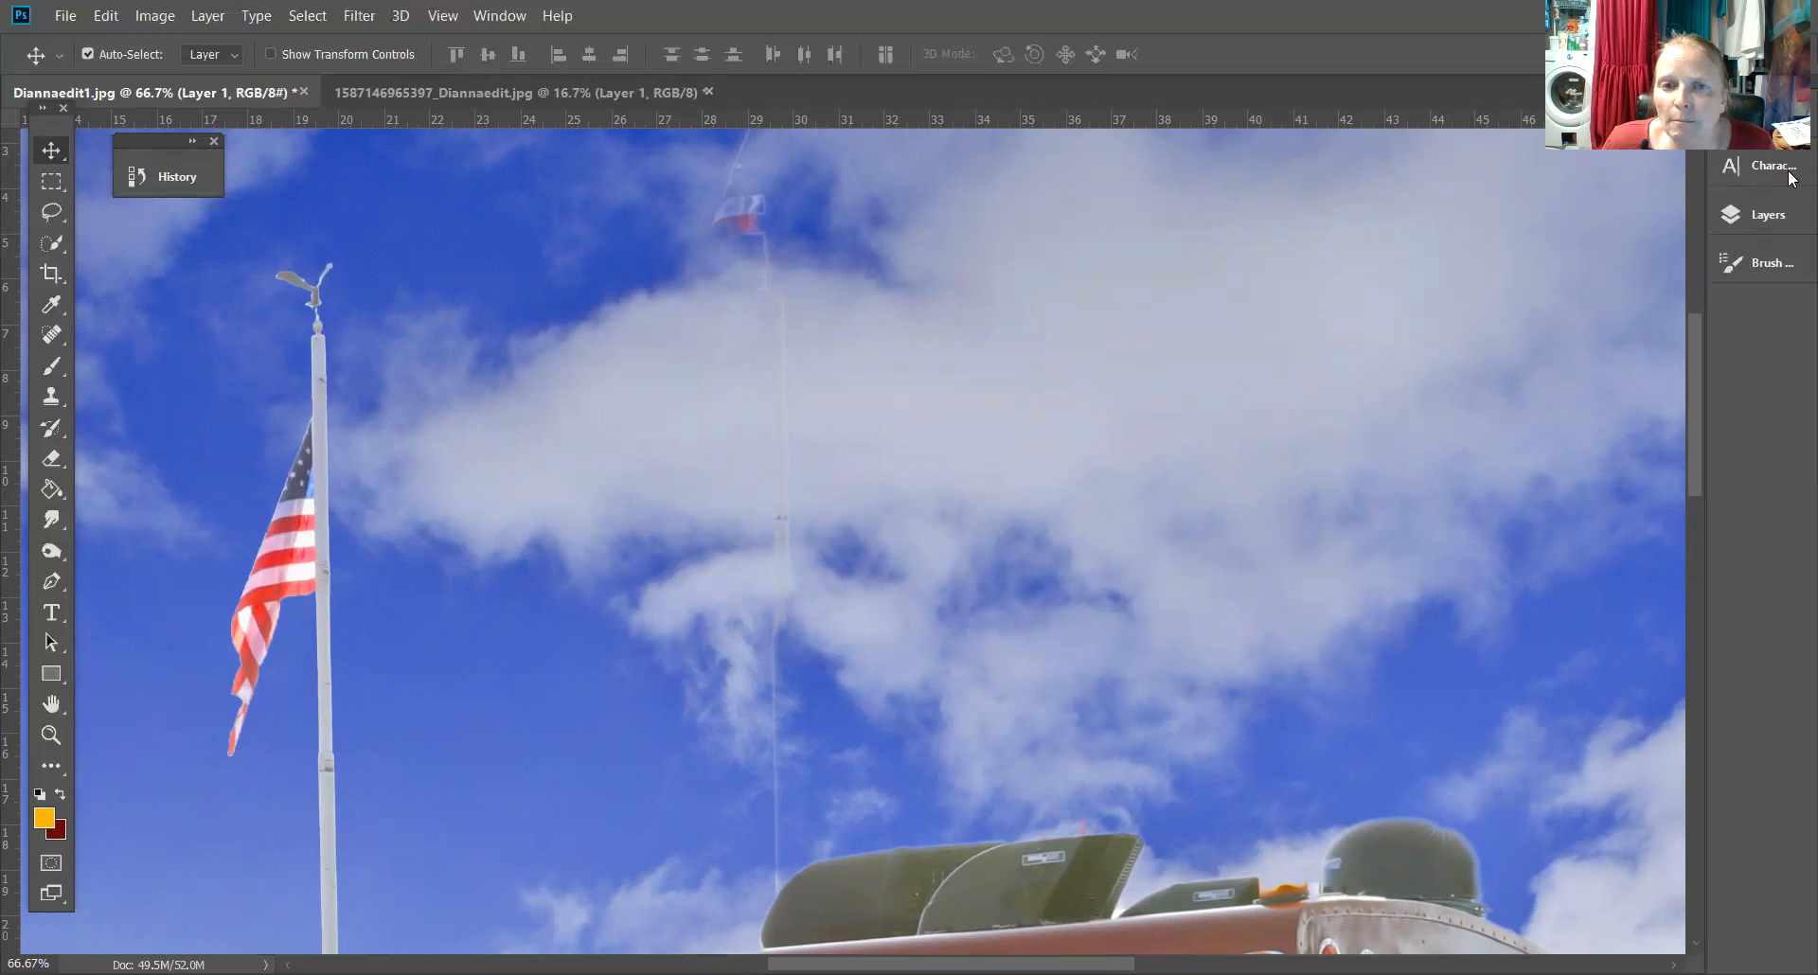
Select the Background layer and paint over the ghost flag and upper pole with the Spot Healing Brush to remove them
click(1752, 215)
click(1515, 386)
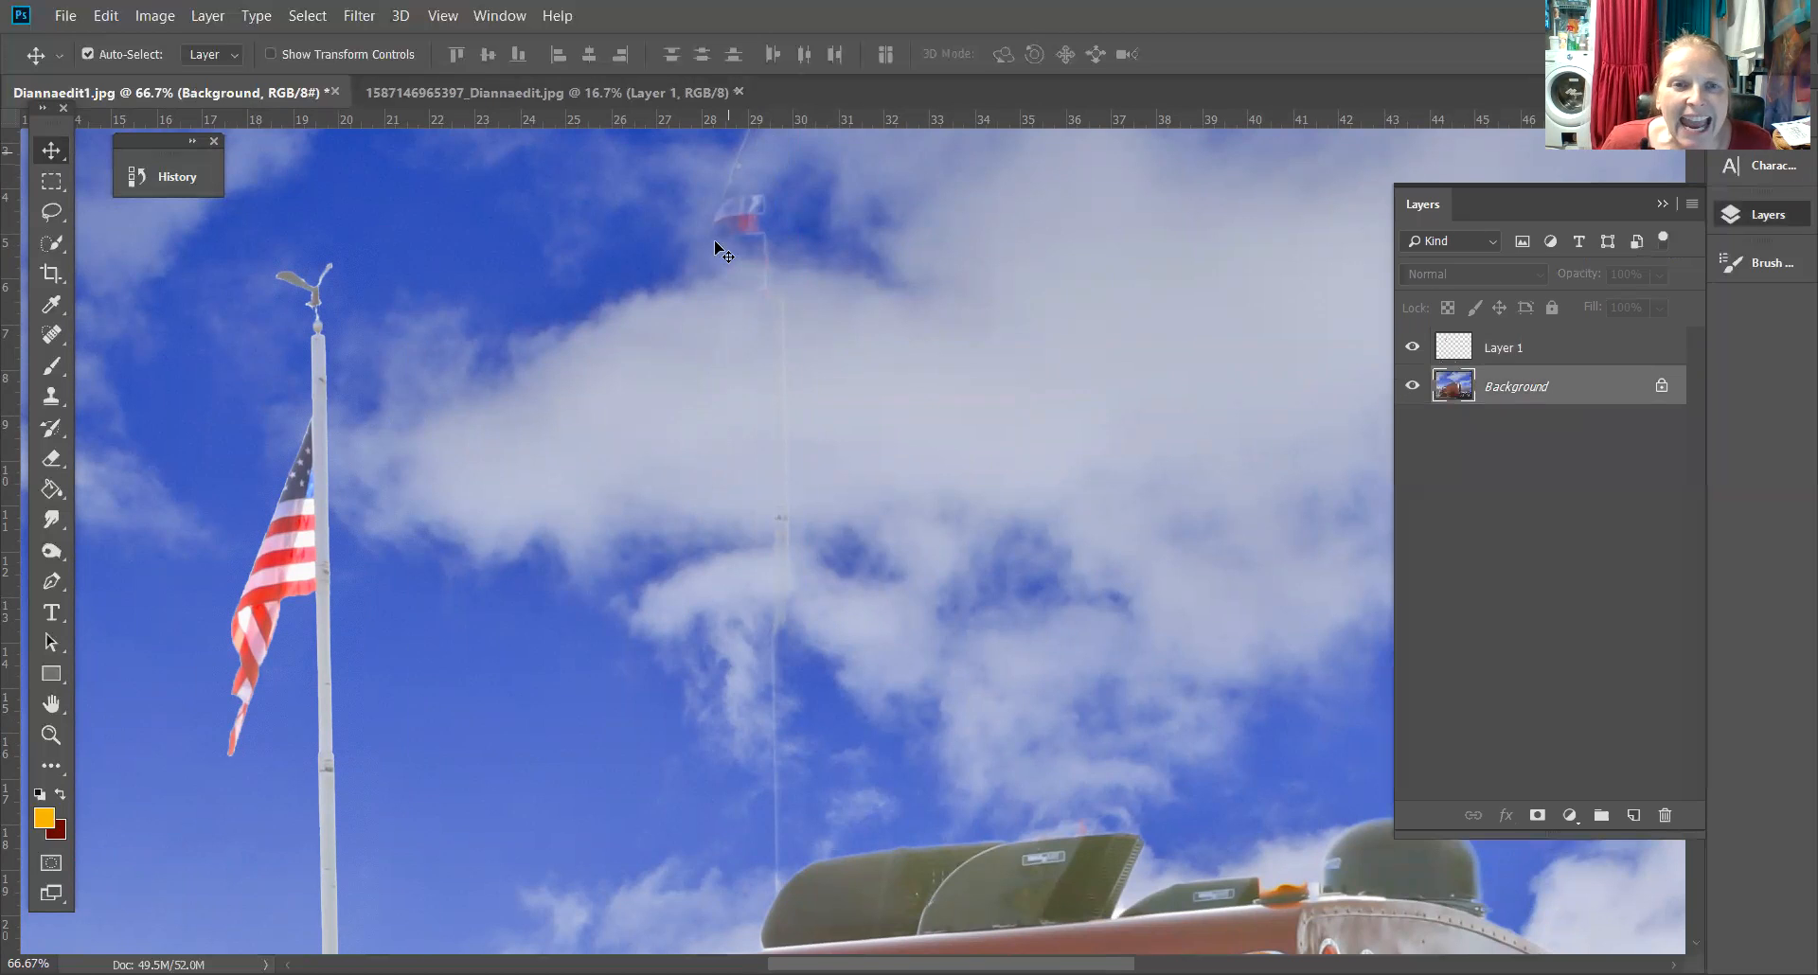
click(51, 334)
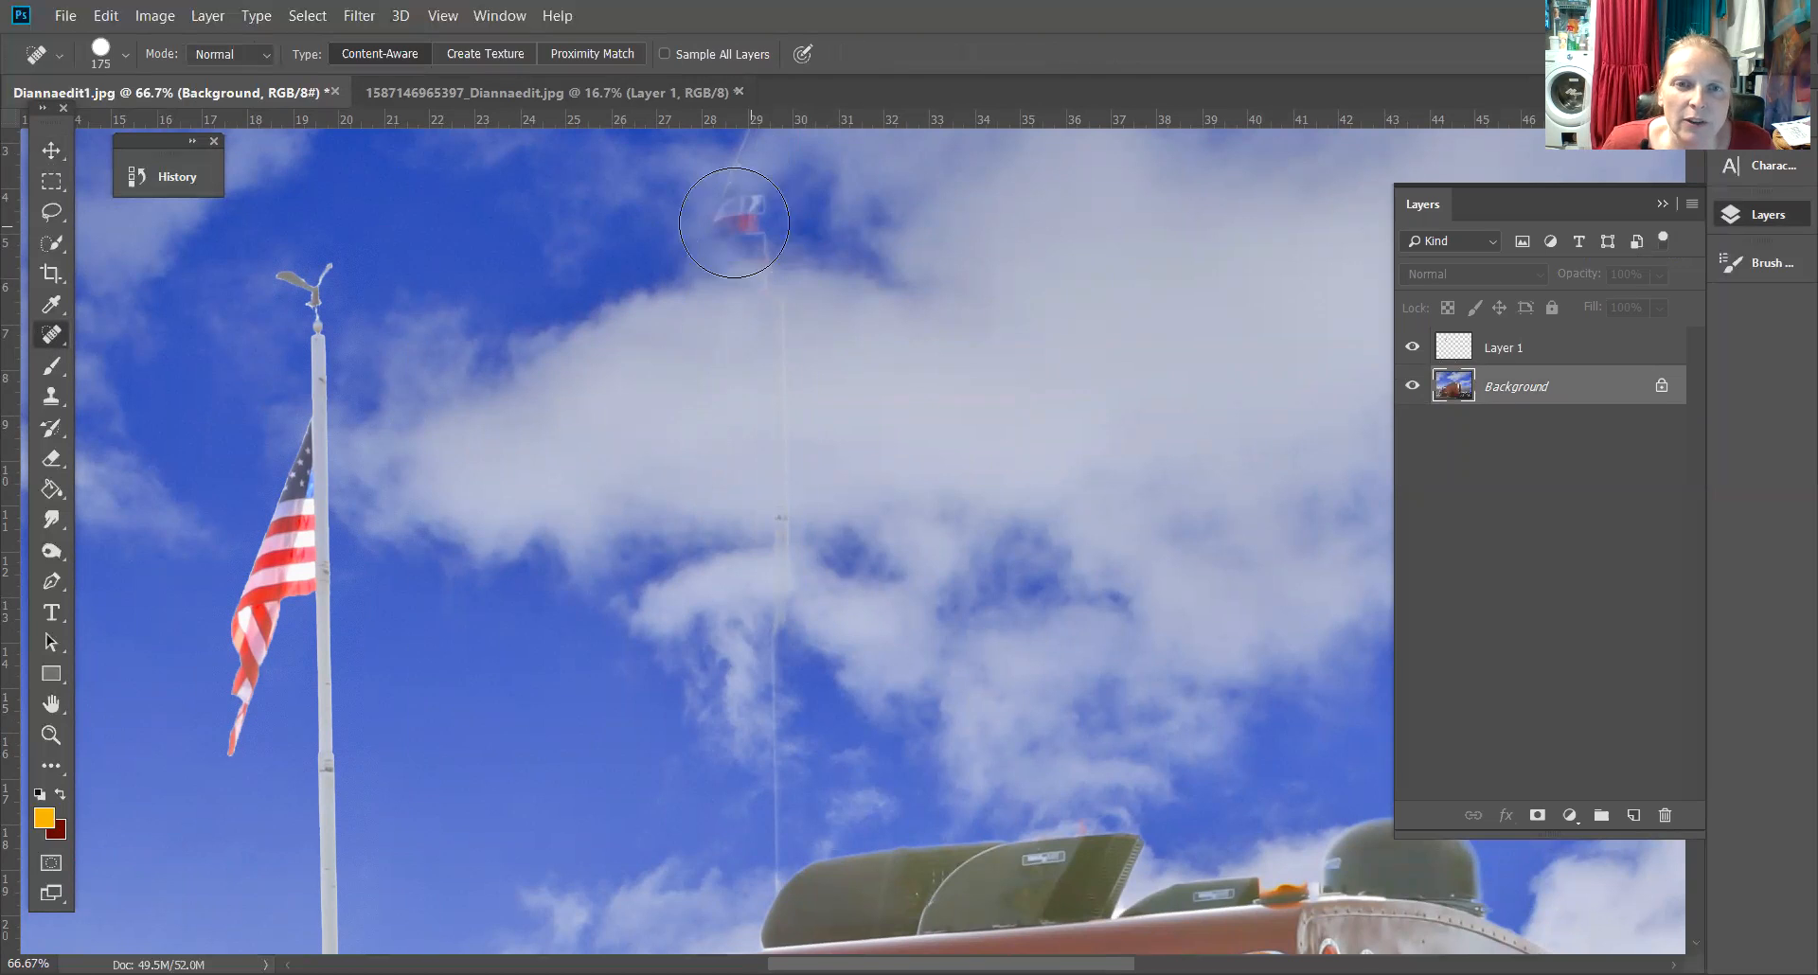
drag(748, 222, 748, 192)
click(750, 174)
drag(783, 313, 789, 476)
click(789, 476)
click(797, 572)
click(779, 596)
click(787, 679)
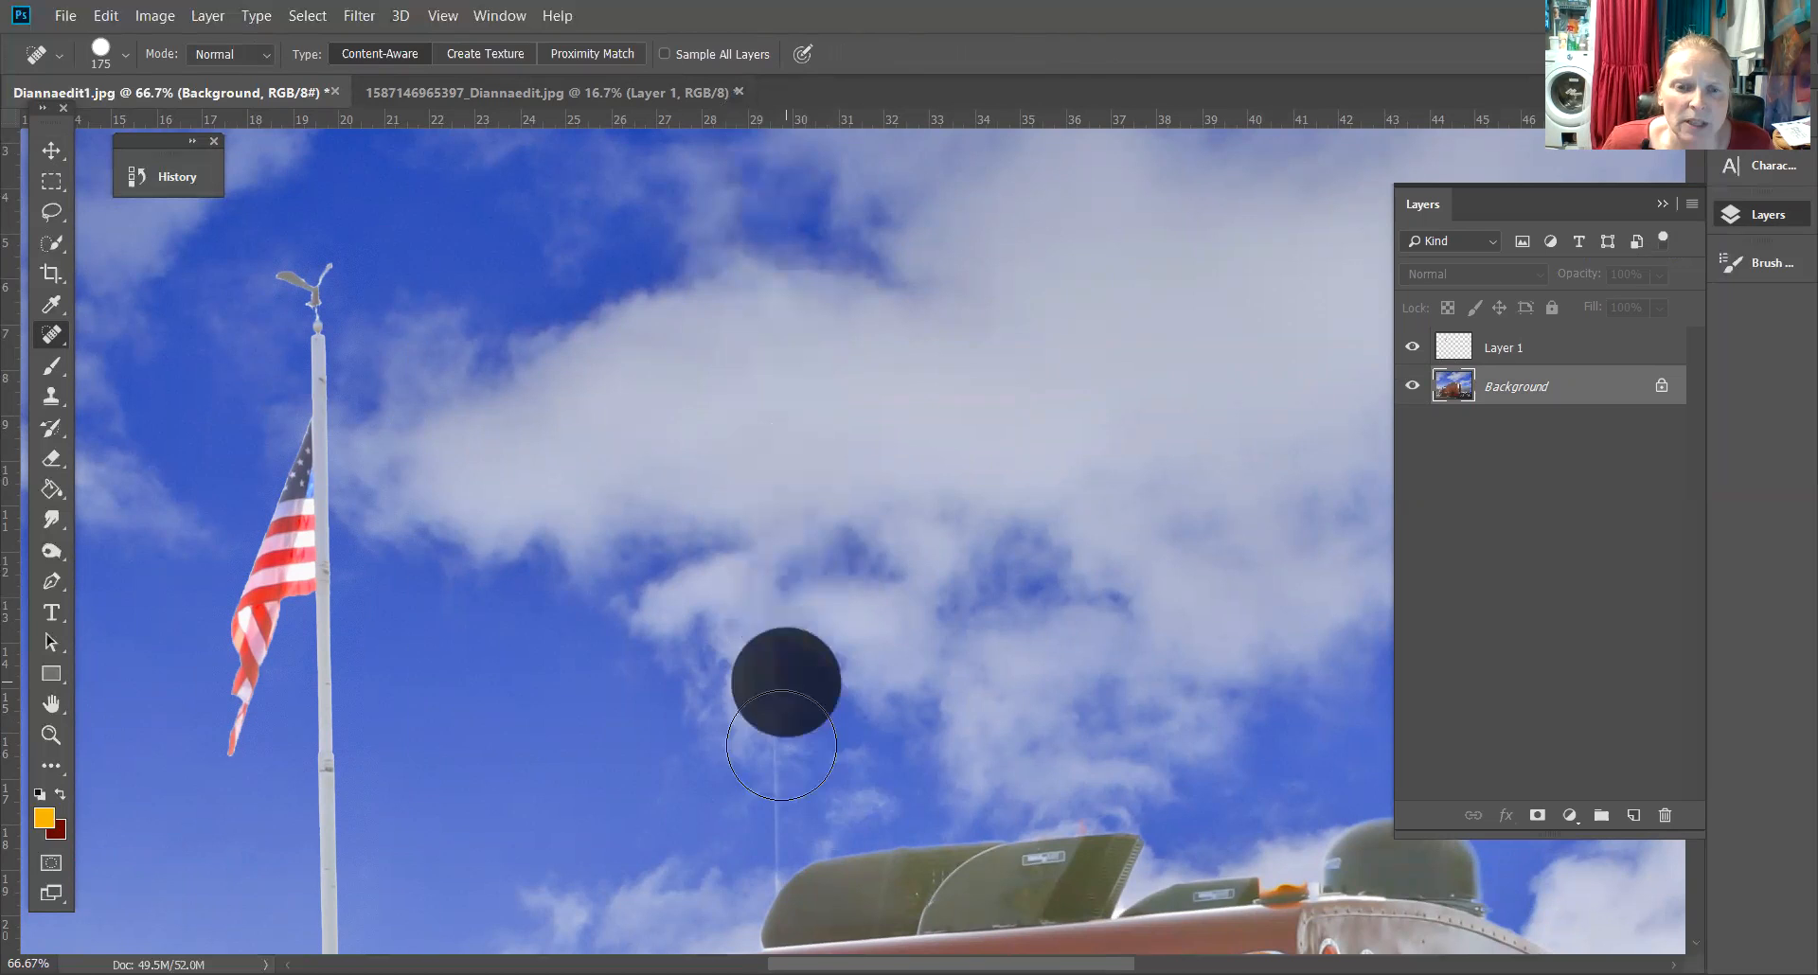
click(784, 746)
click(770, 816)
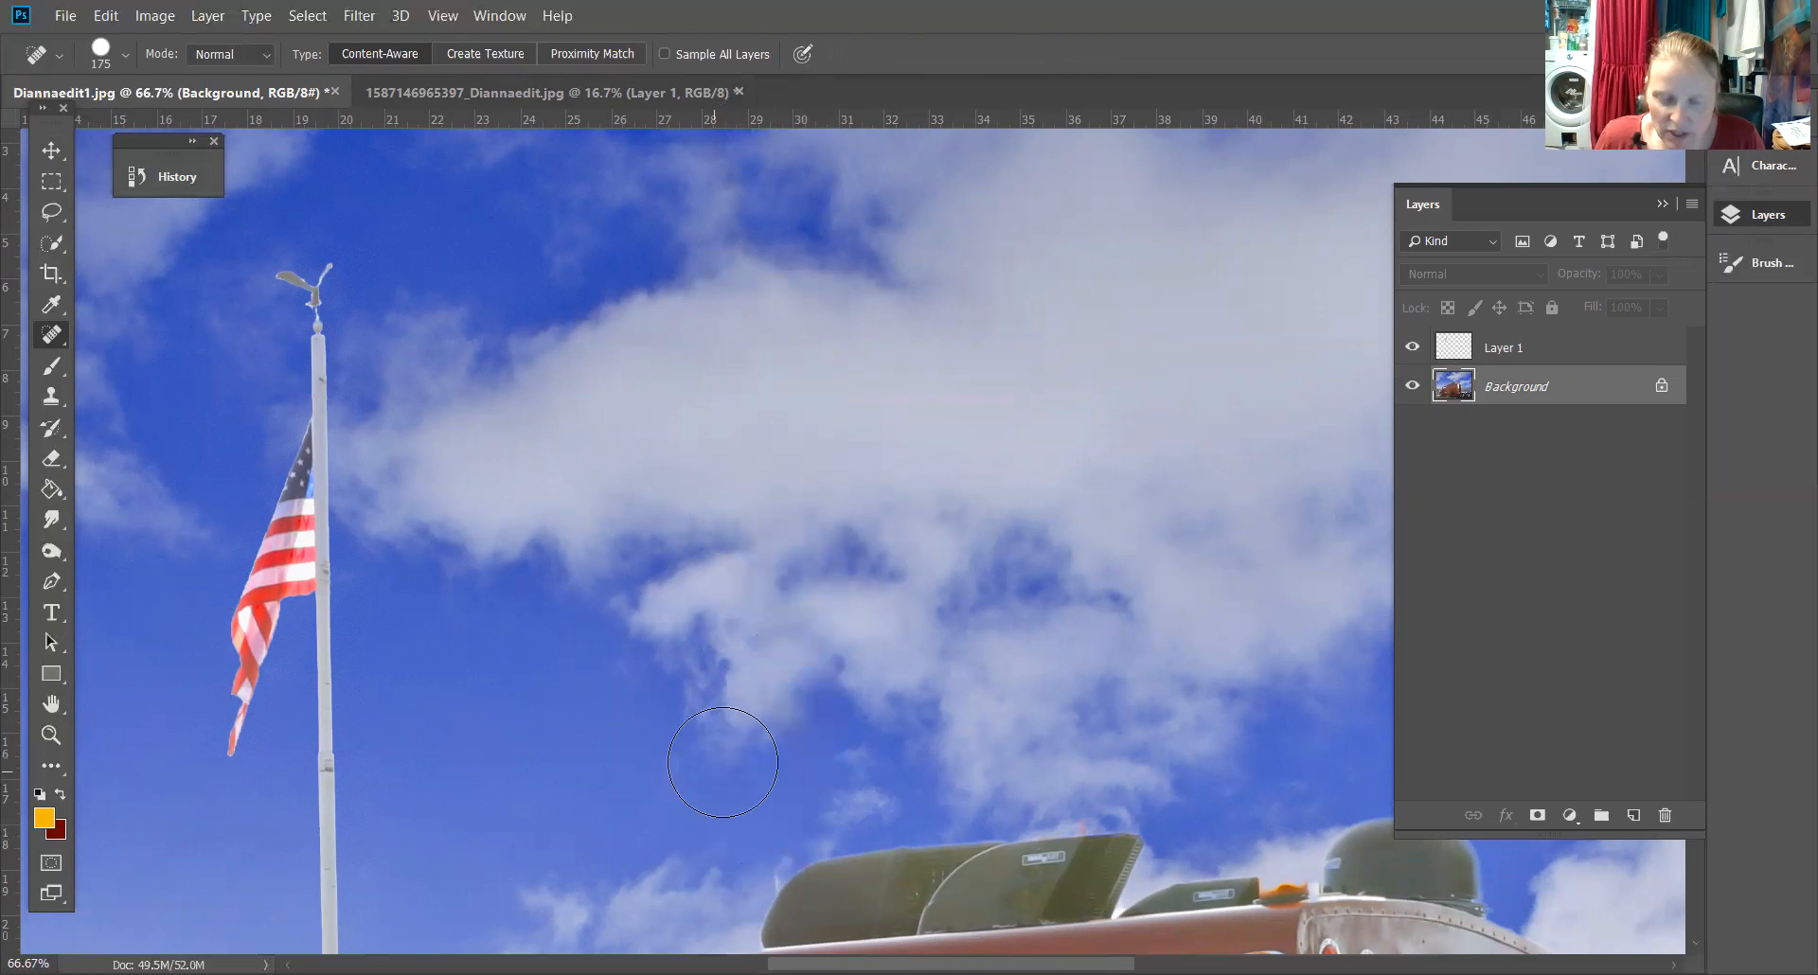
Shrink the healing brush to 60 and heal away the remaining base of the old pole and a leftover sky spot
key(bracketleft)
key(bracketleft)
key(bracketleft)
key(bracketleft)
key(bracketleft)
key(bracketleft)
key(bracketleft)
click(767, 878)
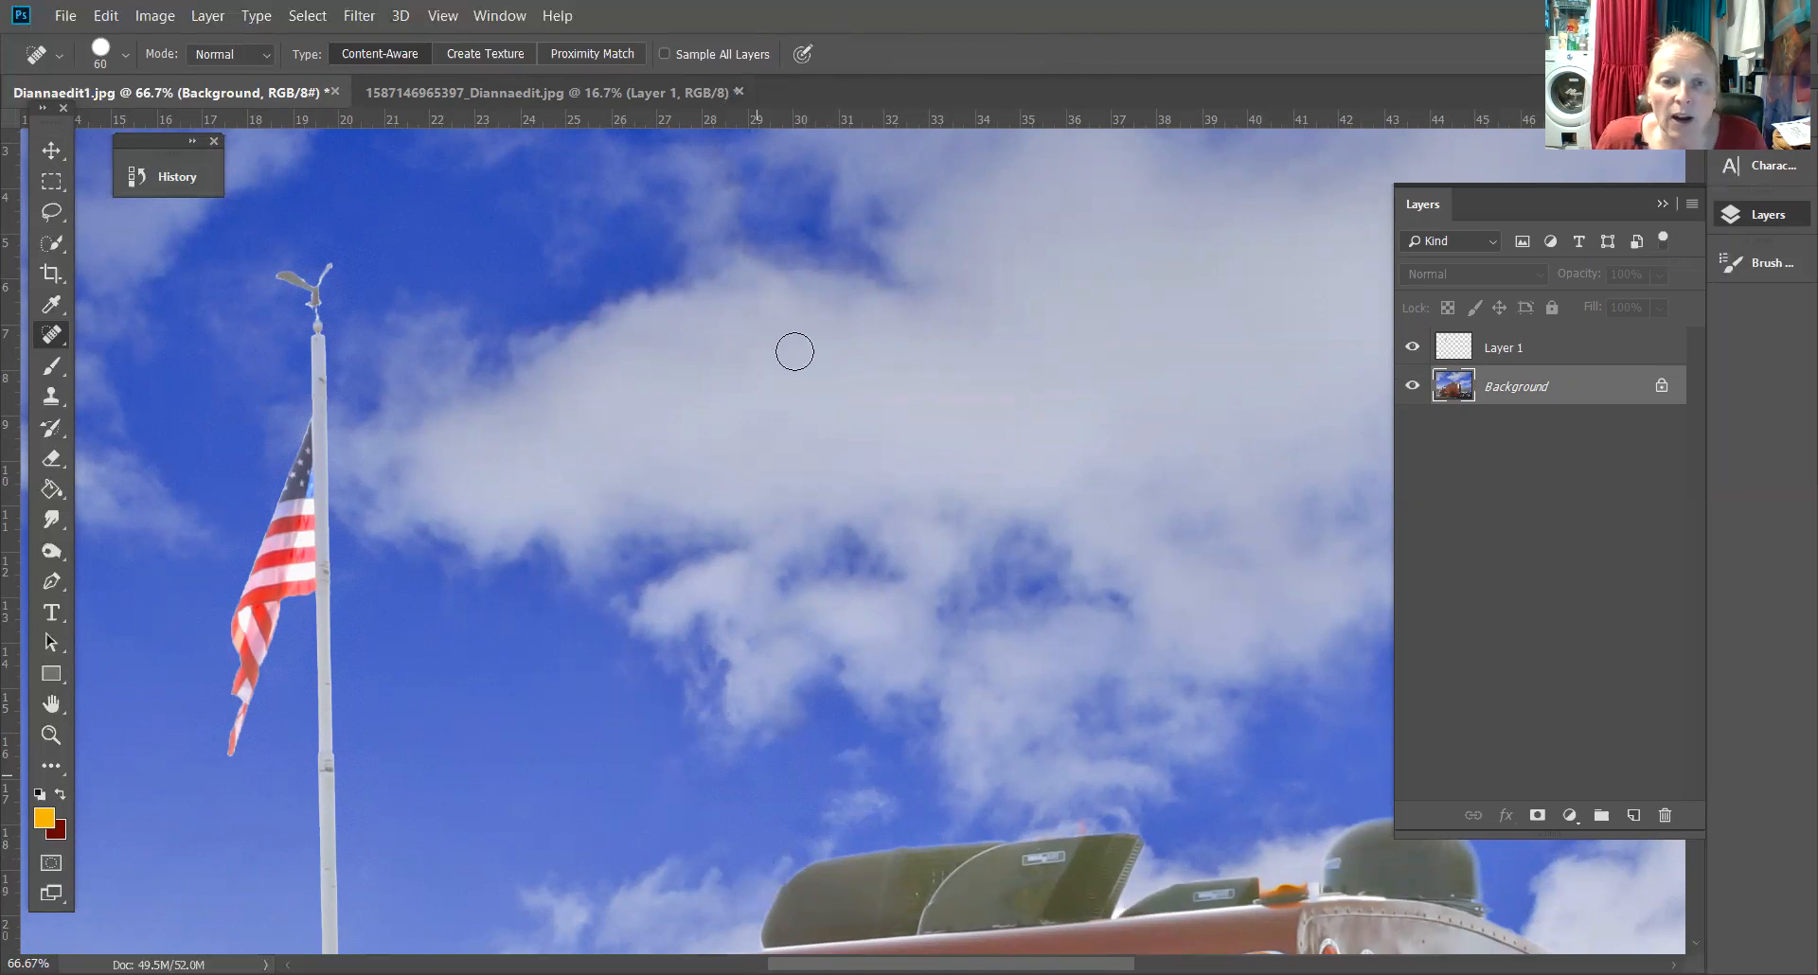
scroll(793, 471, up, 5)
drag(756, 431, 761, 324)
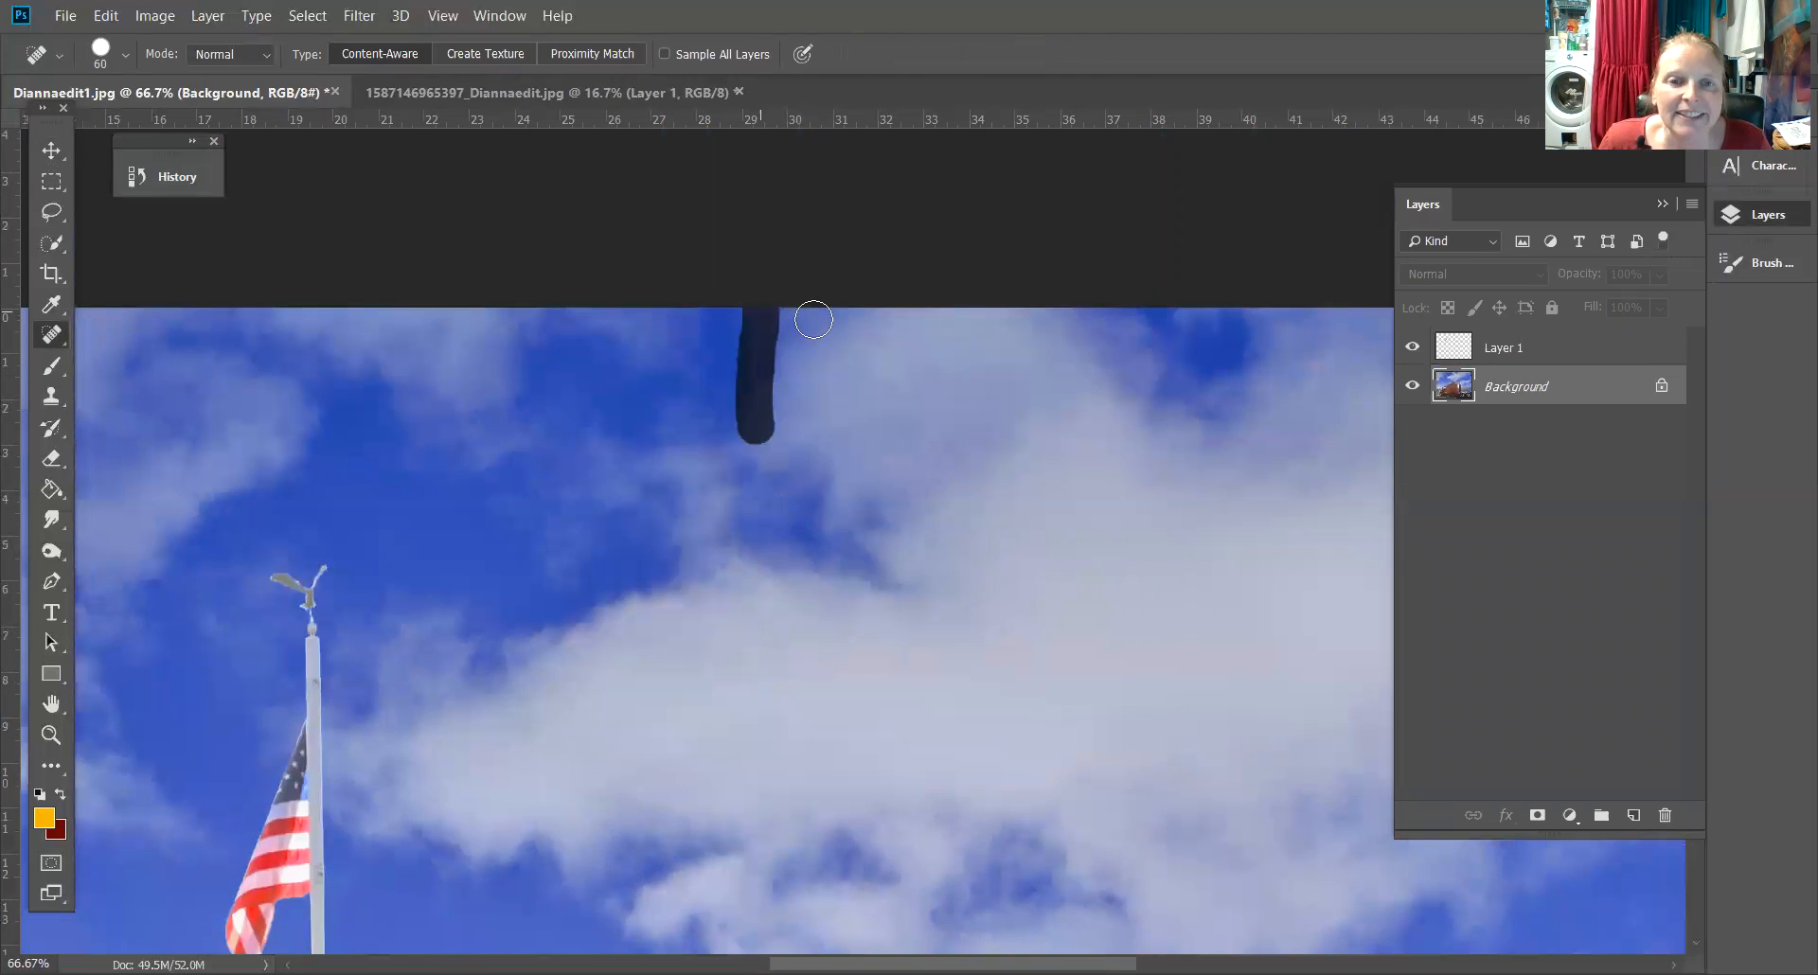
Select the flag layer and use Free Transform to scale it to about 98% and set it back on the truck roof
click(51, 154)
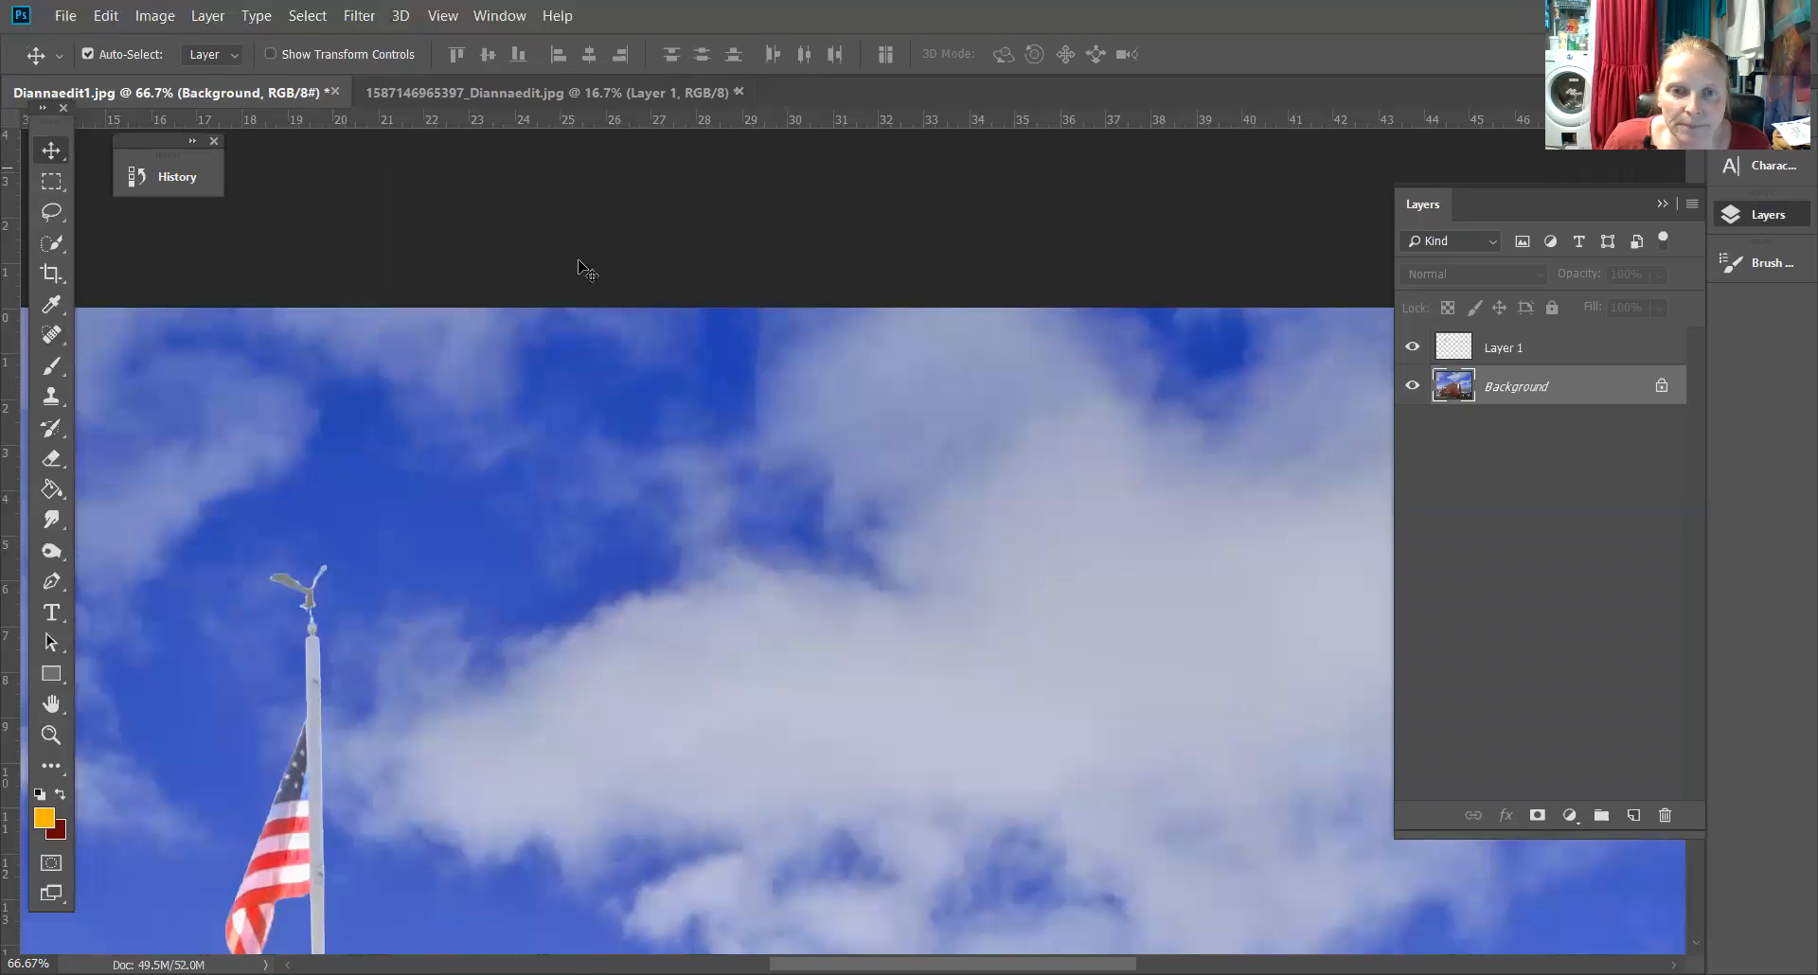
click(1512, 346)
click(1411, 345)
key(ctrl+t)
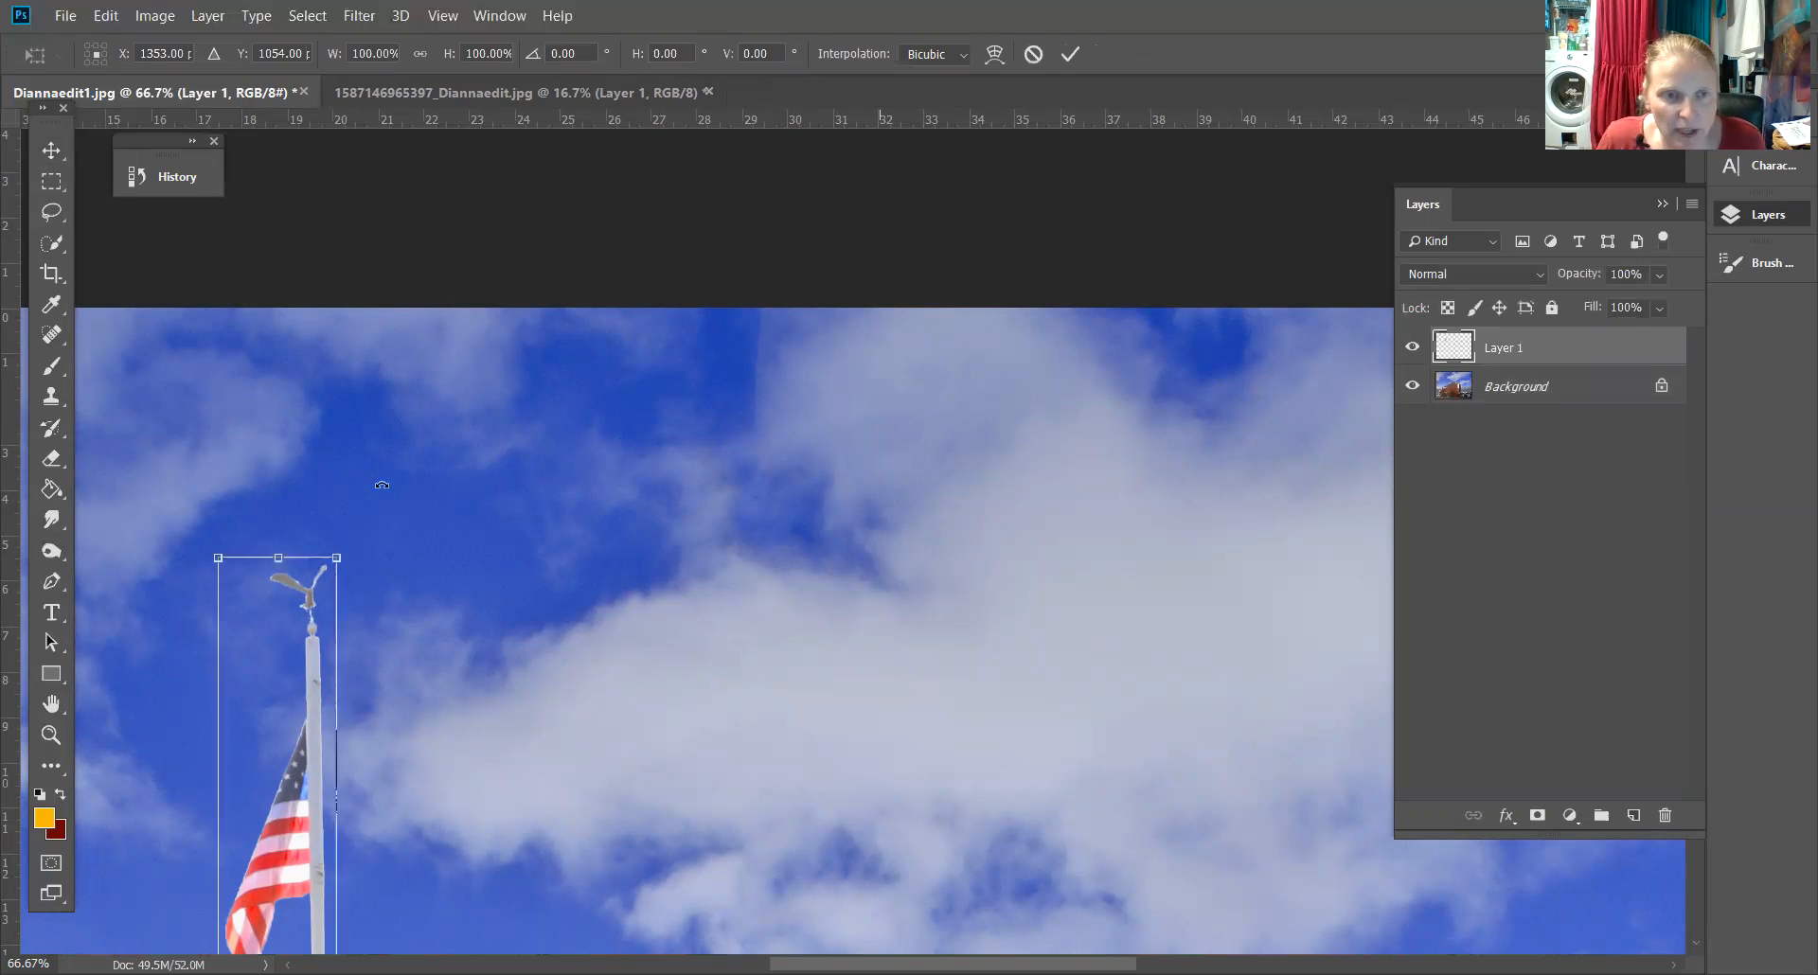
drag(338, 552, 756, 350)
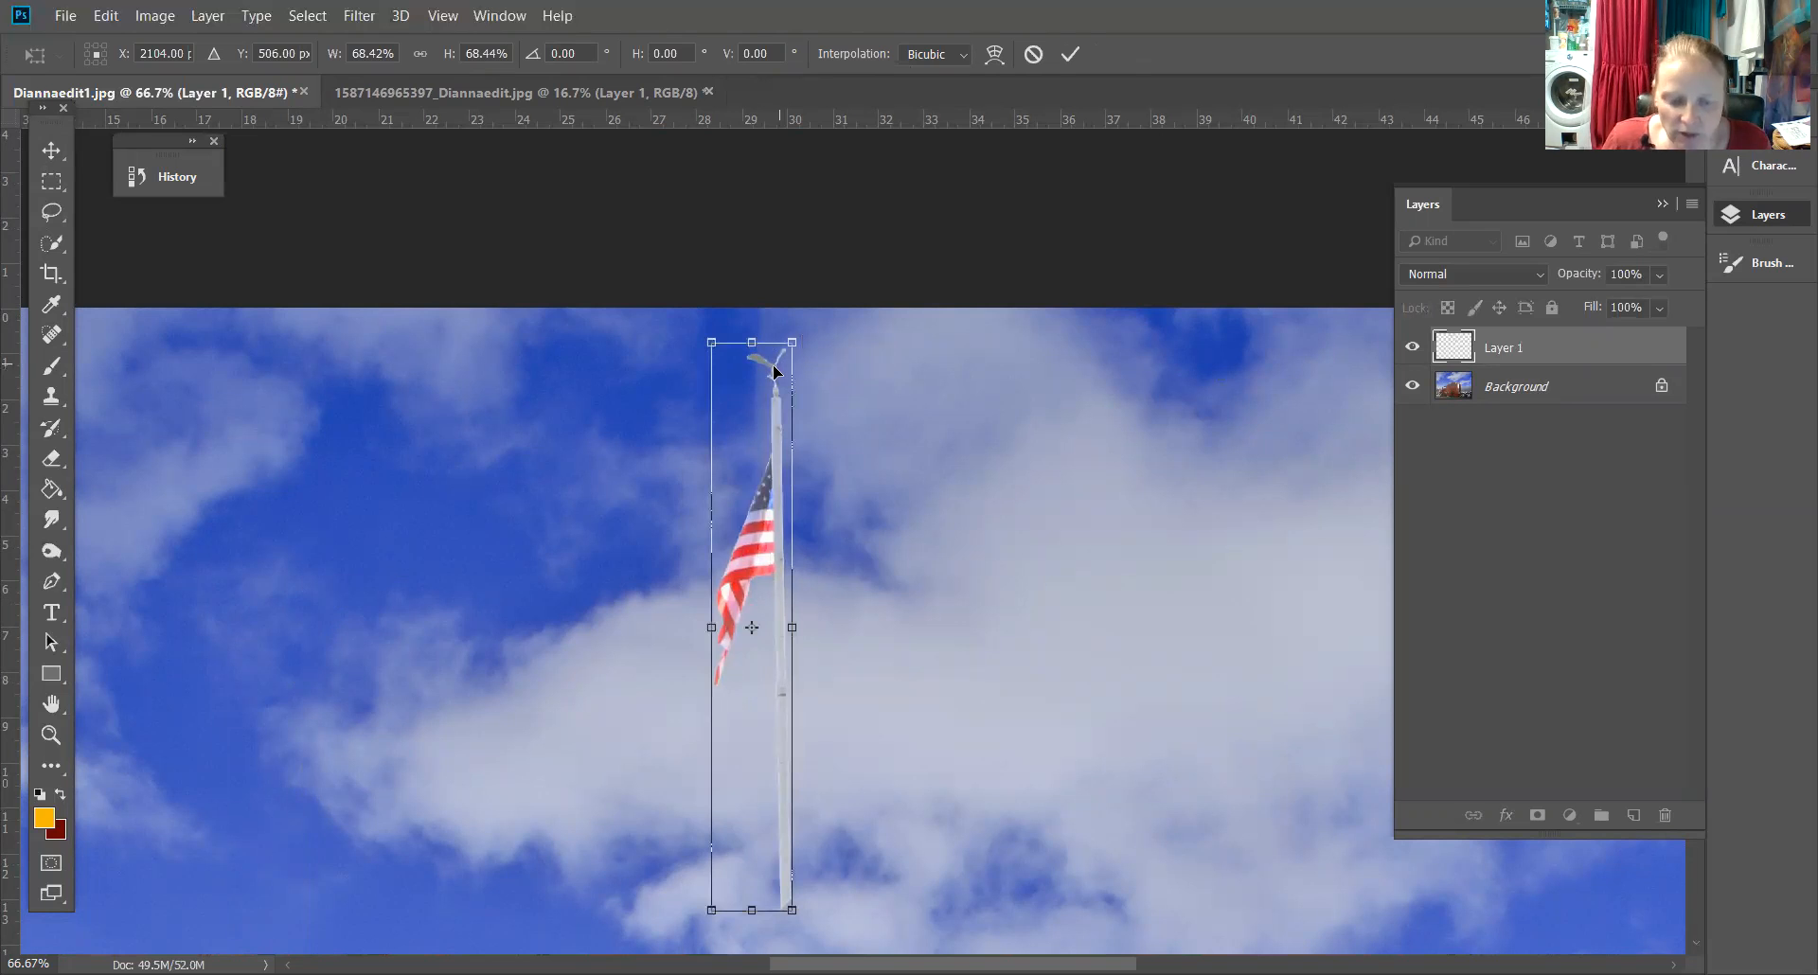
key(ctrl+minus)
key(ctrl+minus)
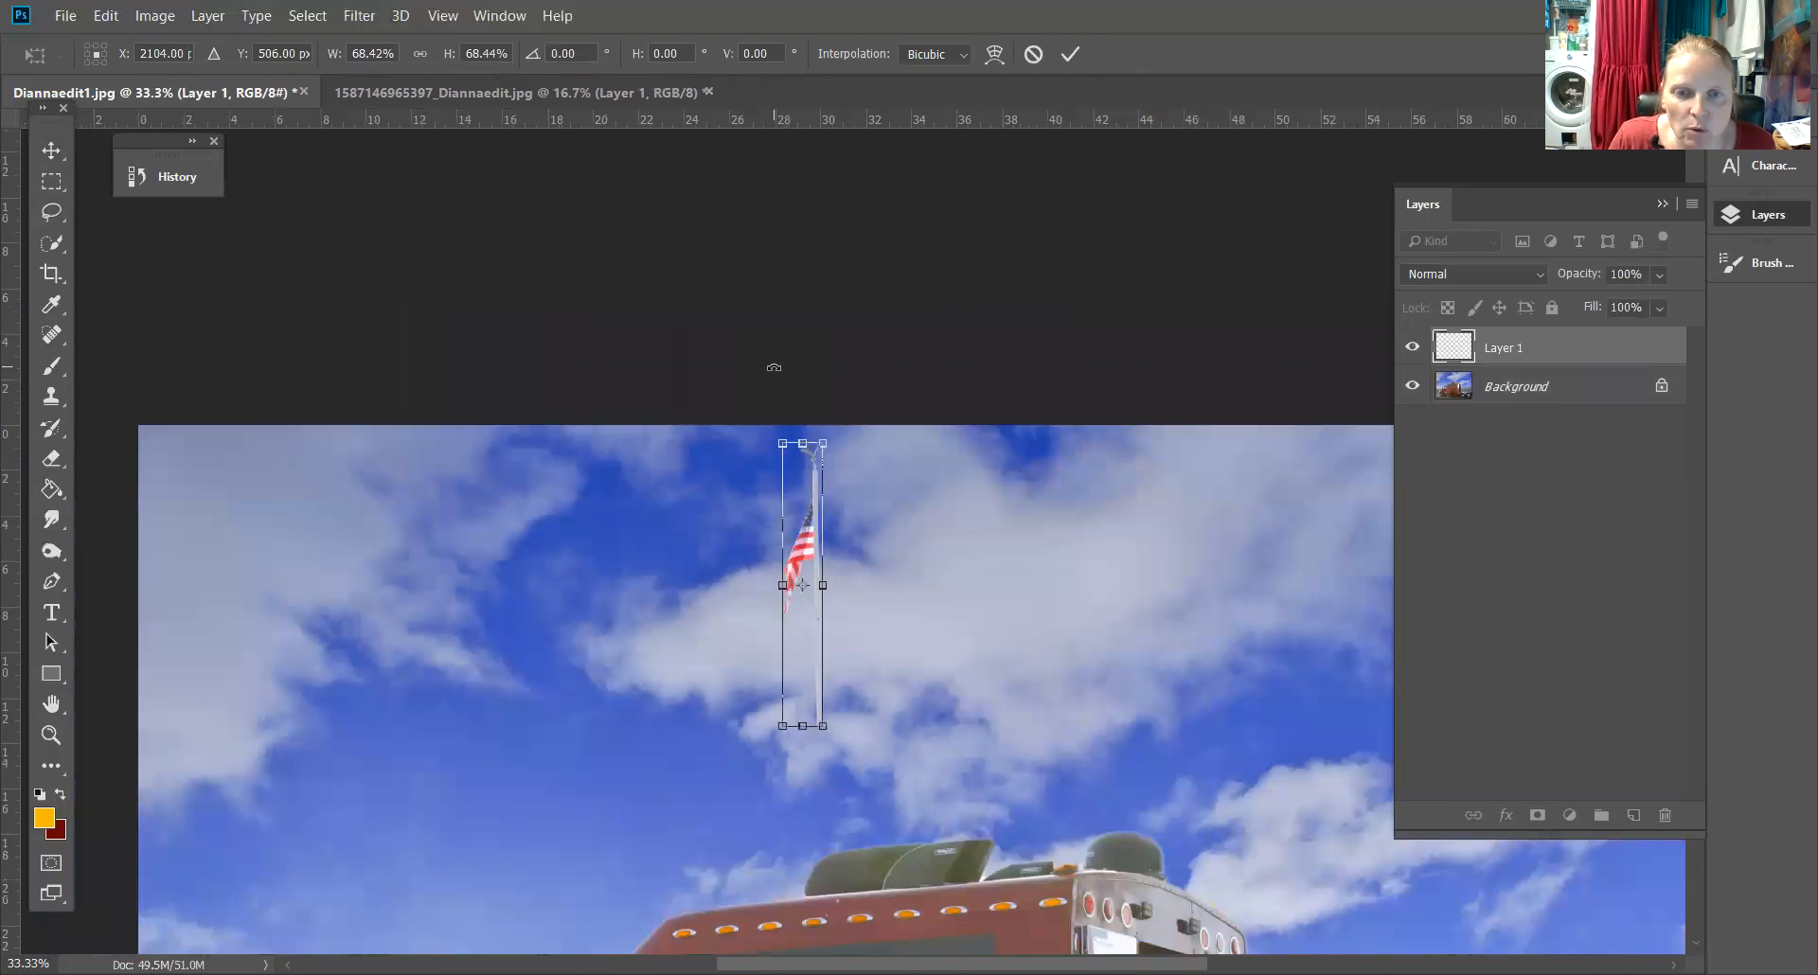
mouse_move(816, 471)
mouse_down()
mouse_move(755, 452)
mouse_move(632, 506)
mouse_move(824, 489)
mouse_move(816, 476)
mouse_up()
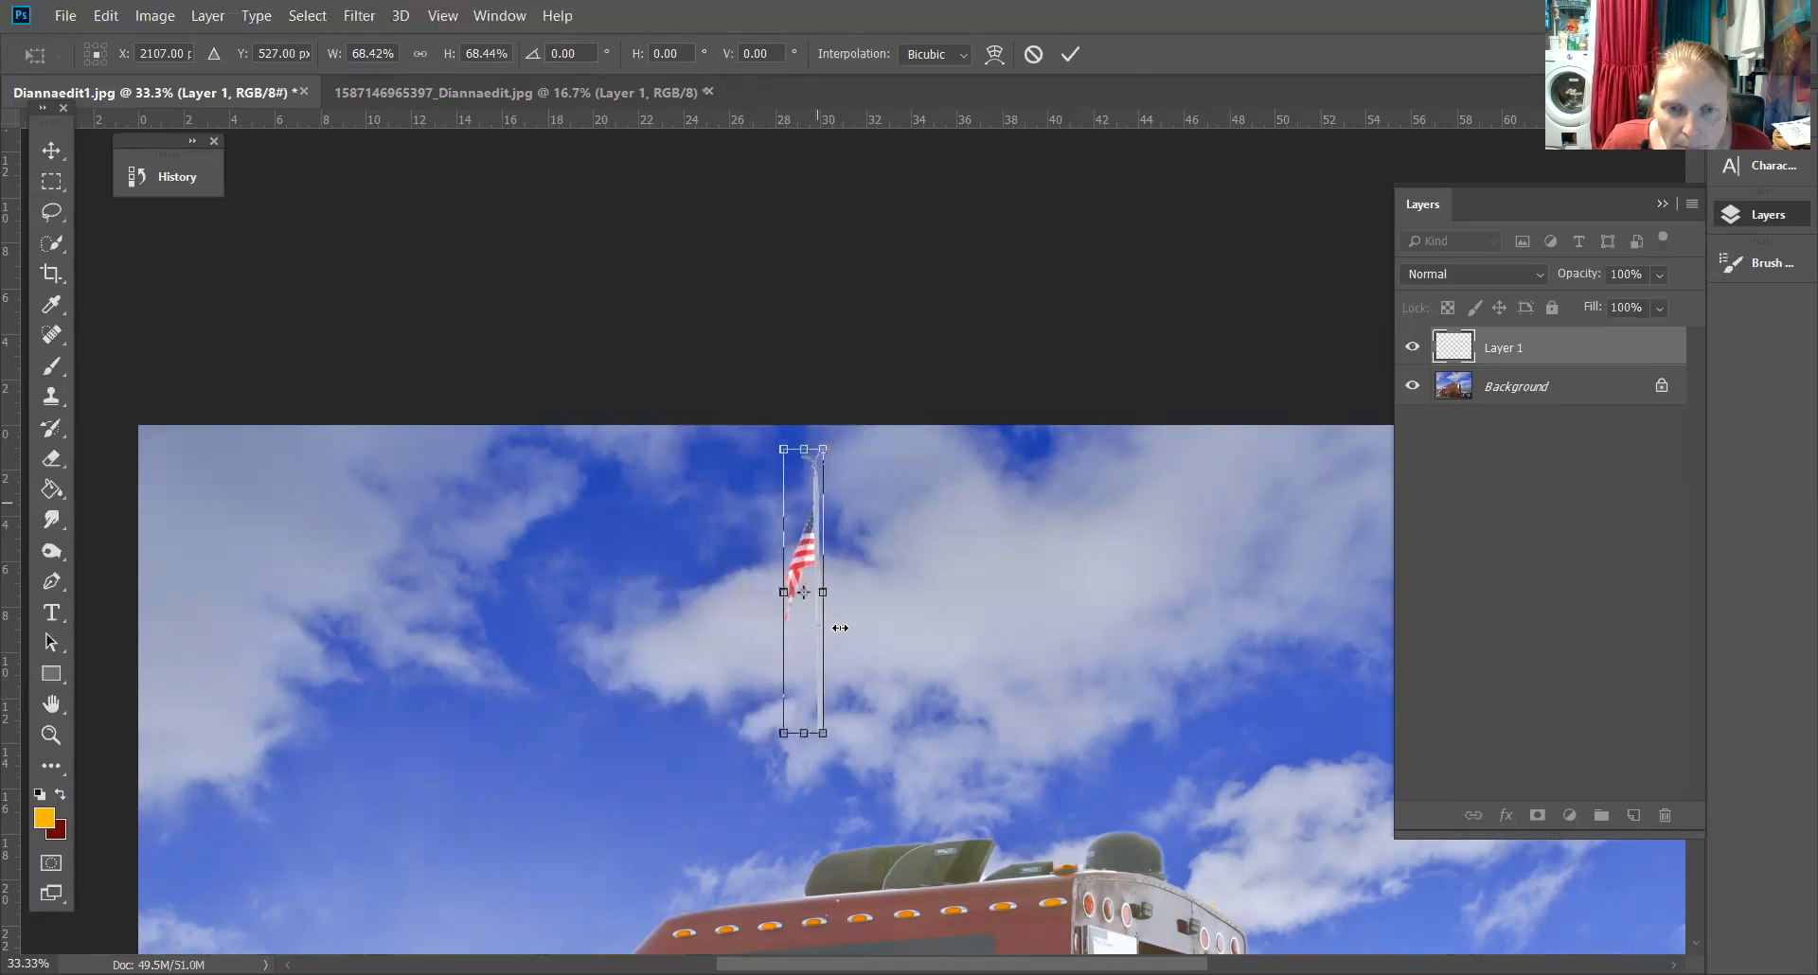
drag(829, 744, 890, 853)
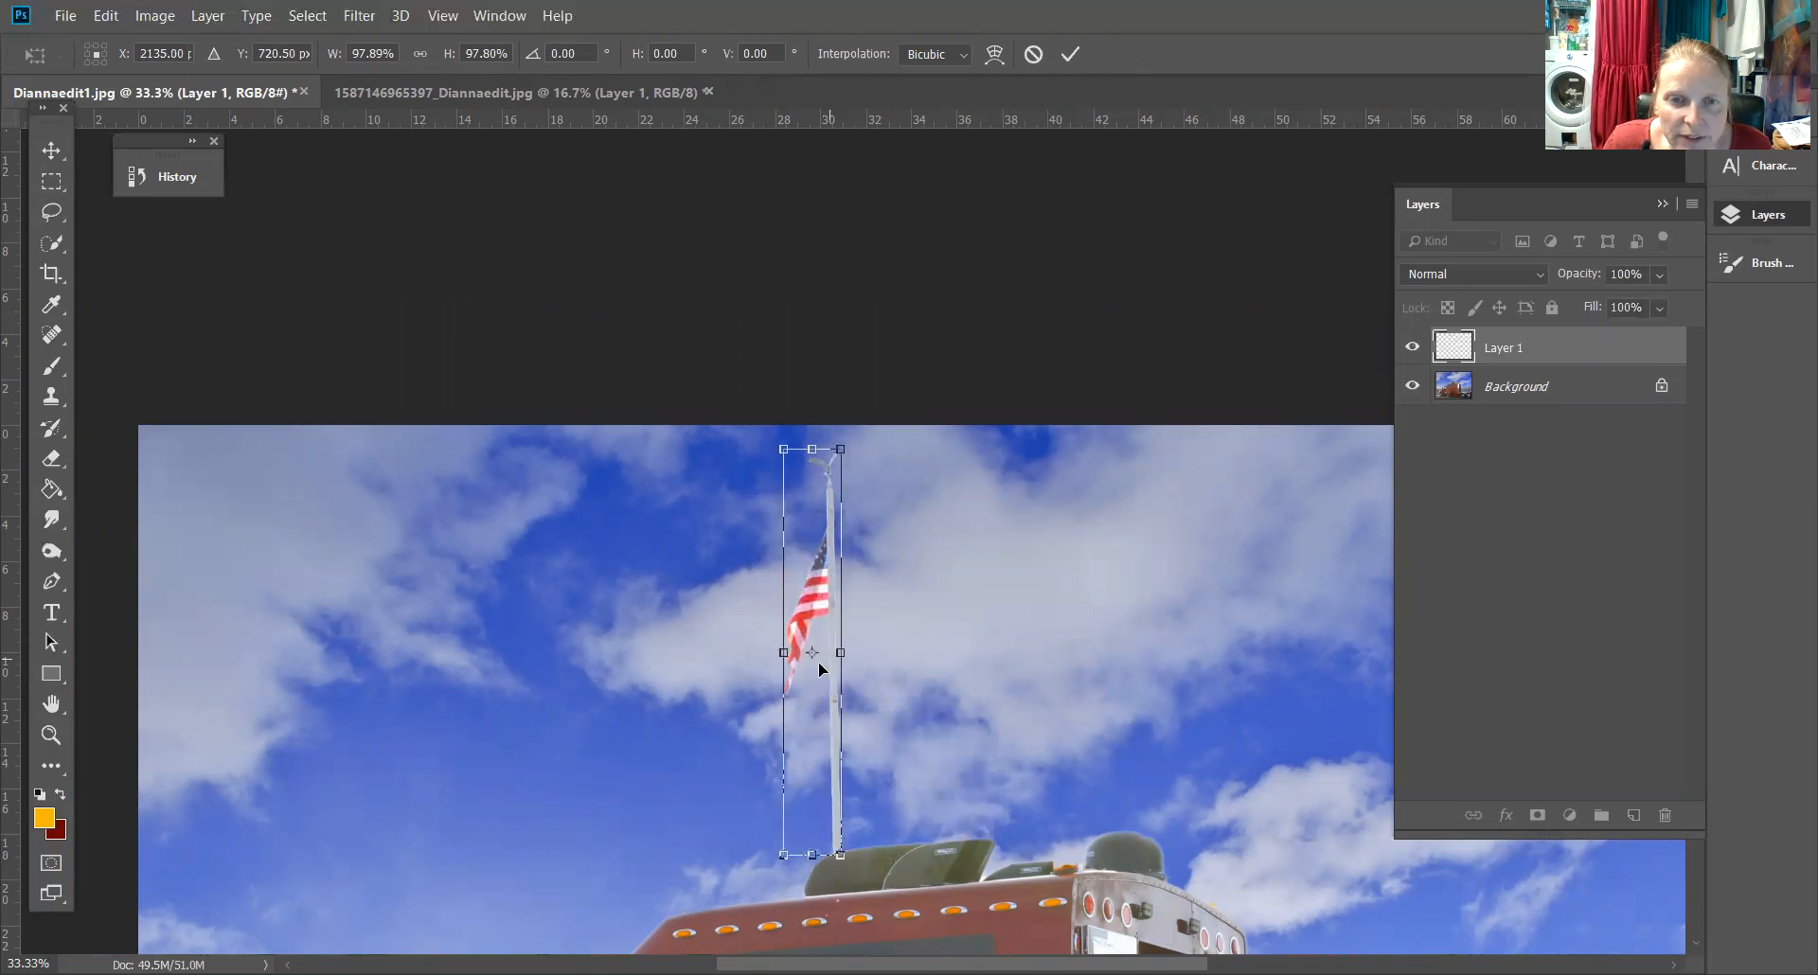
drag(819, 668, 803, 735)
drag(826, 455, 831, 441)
key(Return)
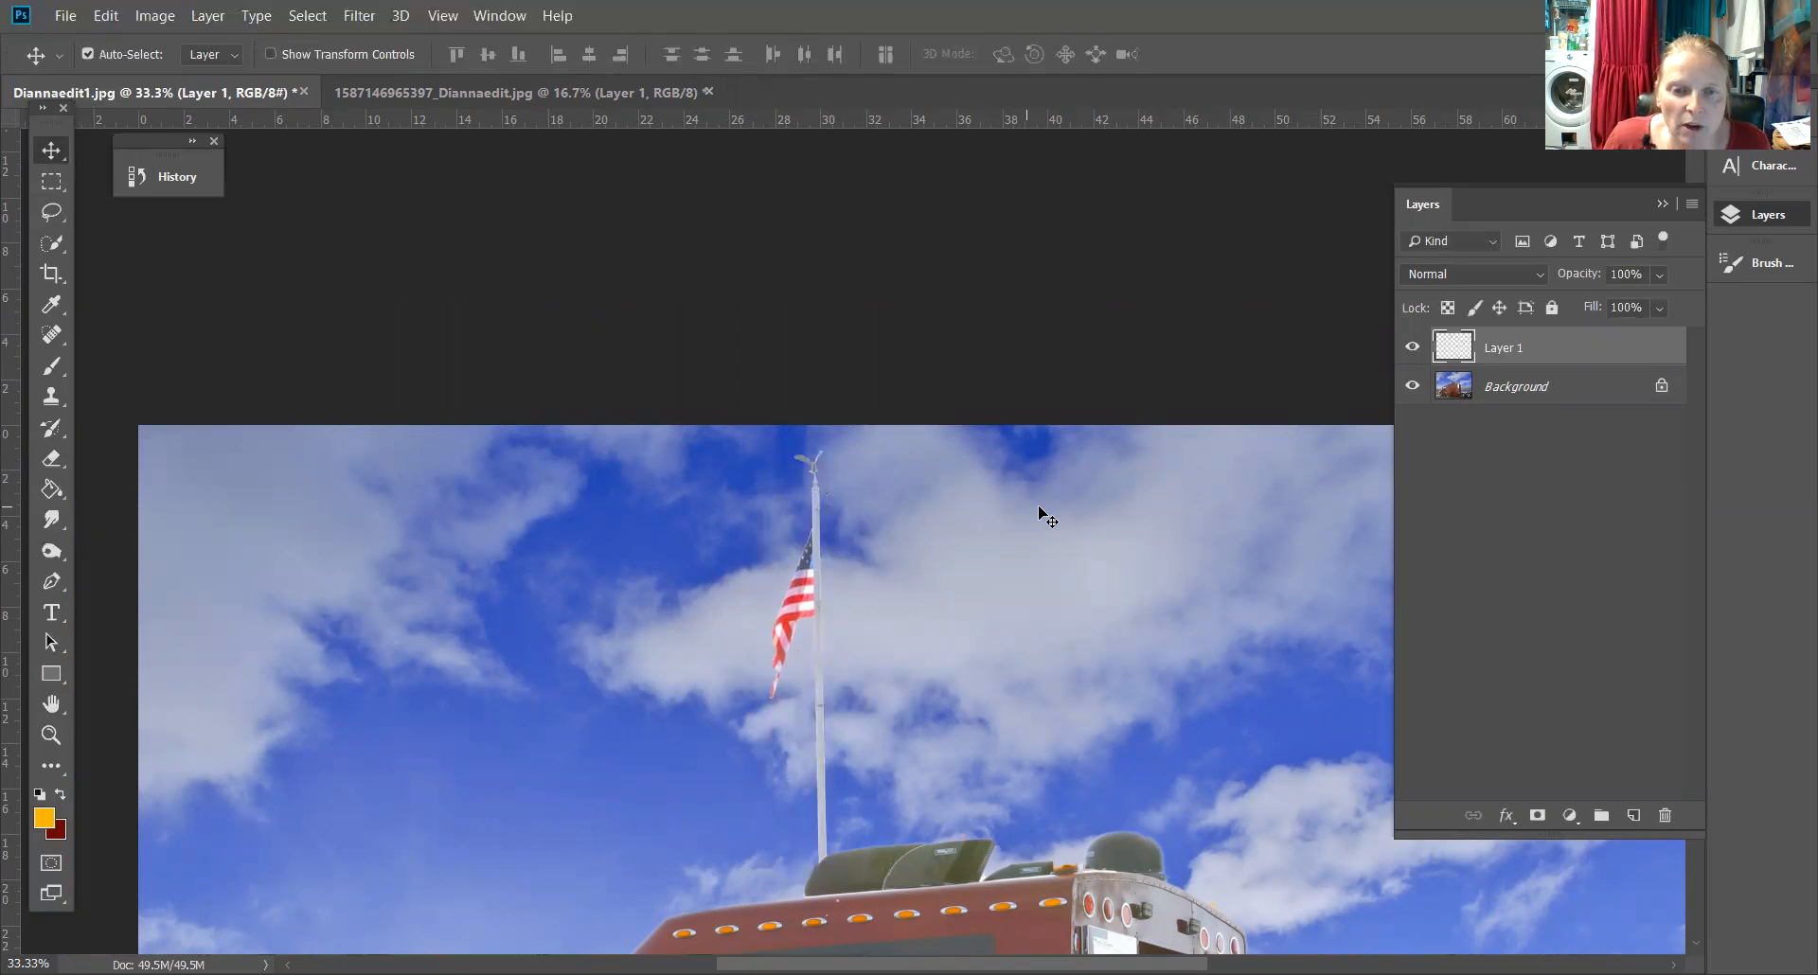
Zoom in on the eagle atop the pole and compare it with the original truck photo
key(ctrl+plus)
key(ctrl+plus)
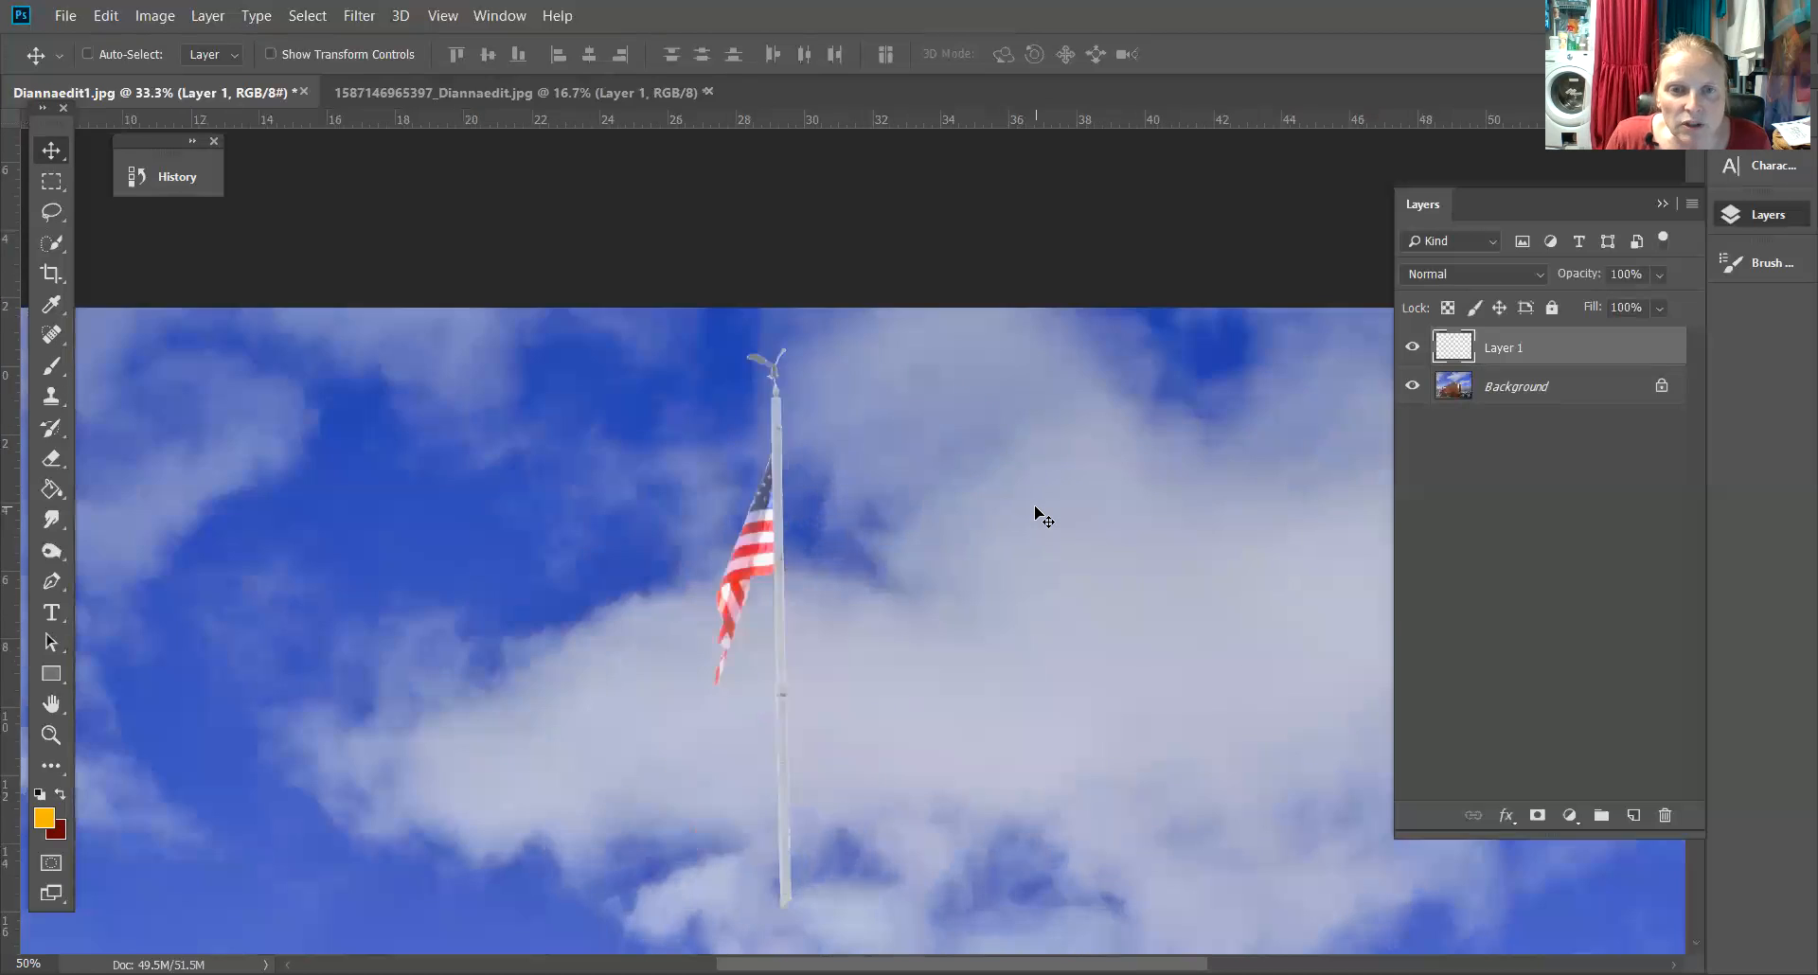
key(ctrl+plus)
key(ctrl+plus)
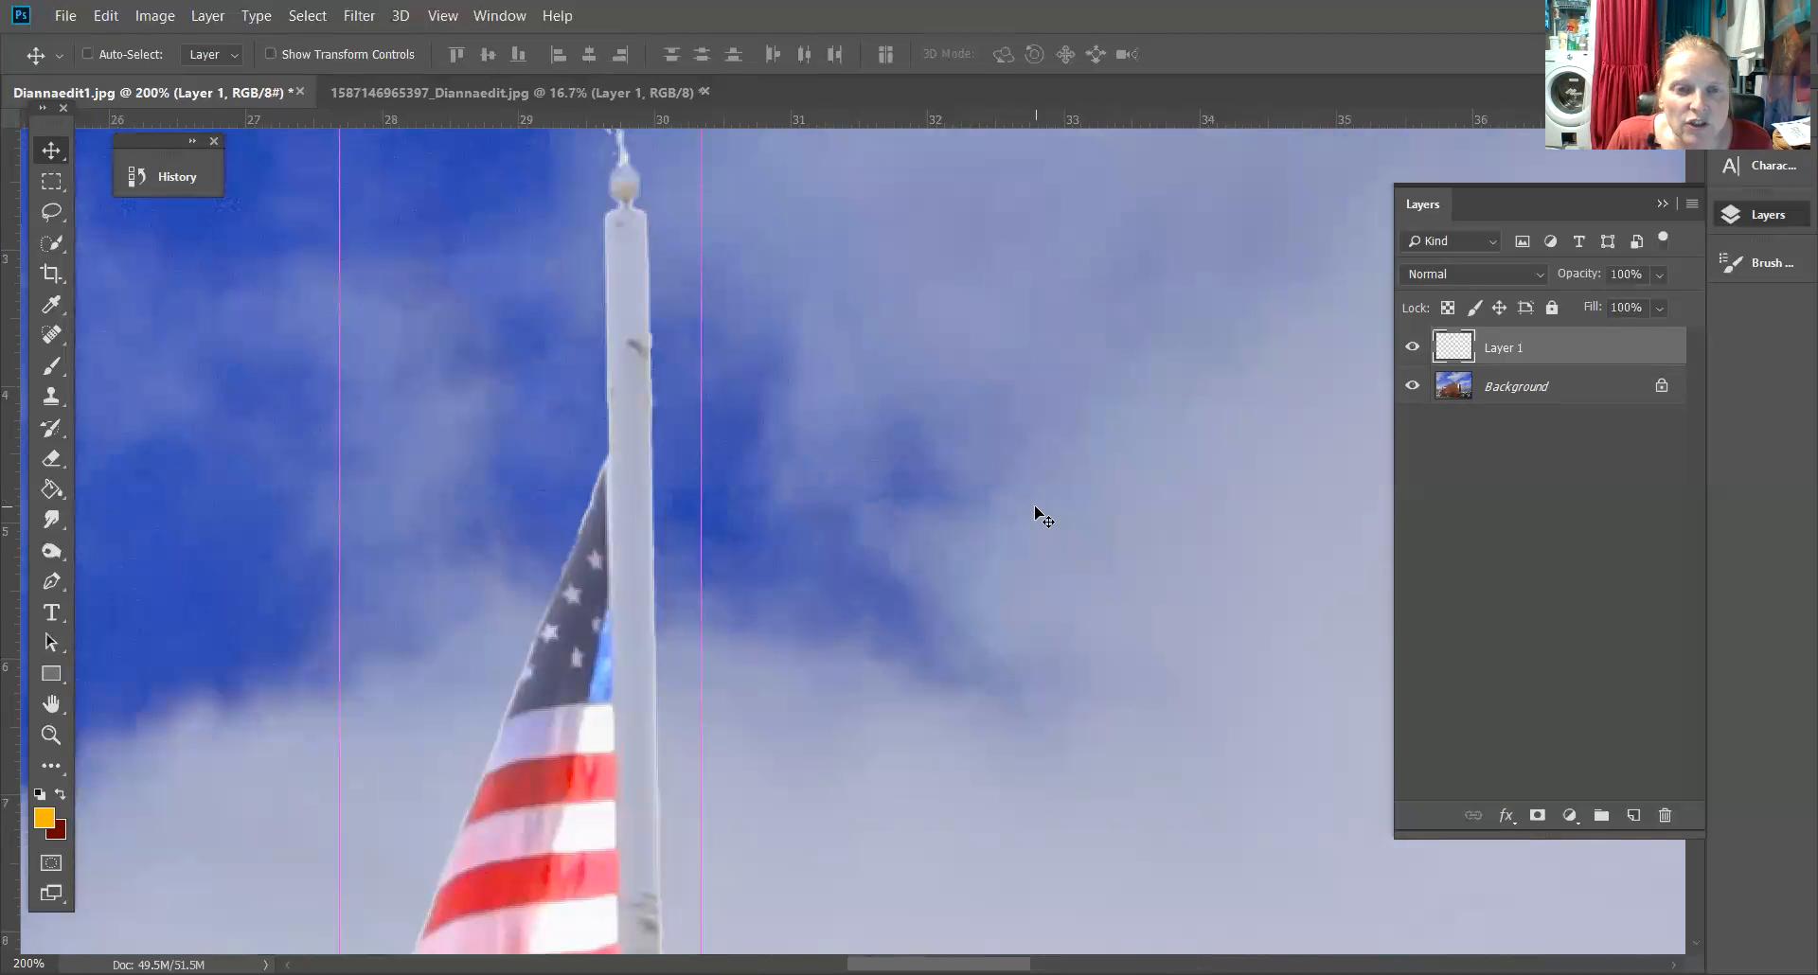
drag(690, 243, 907, 496)
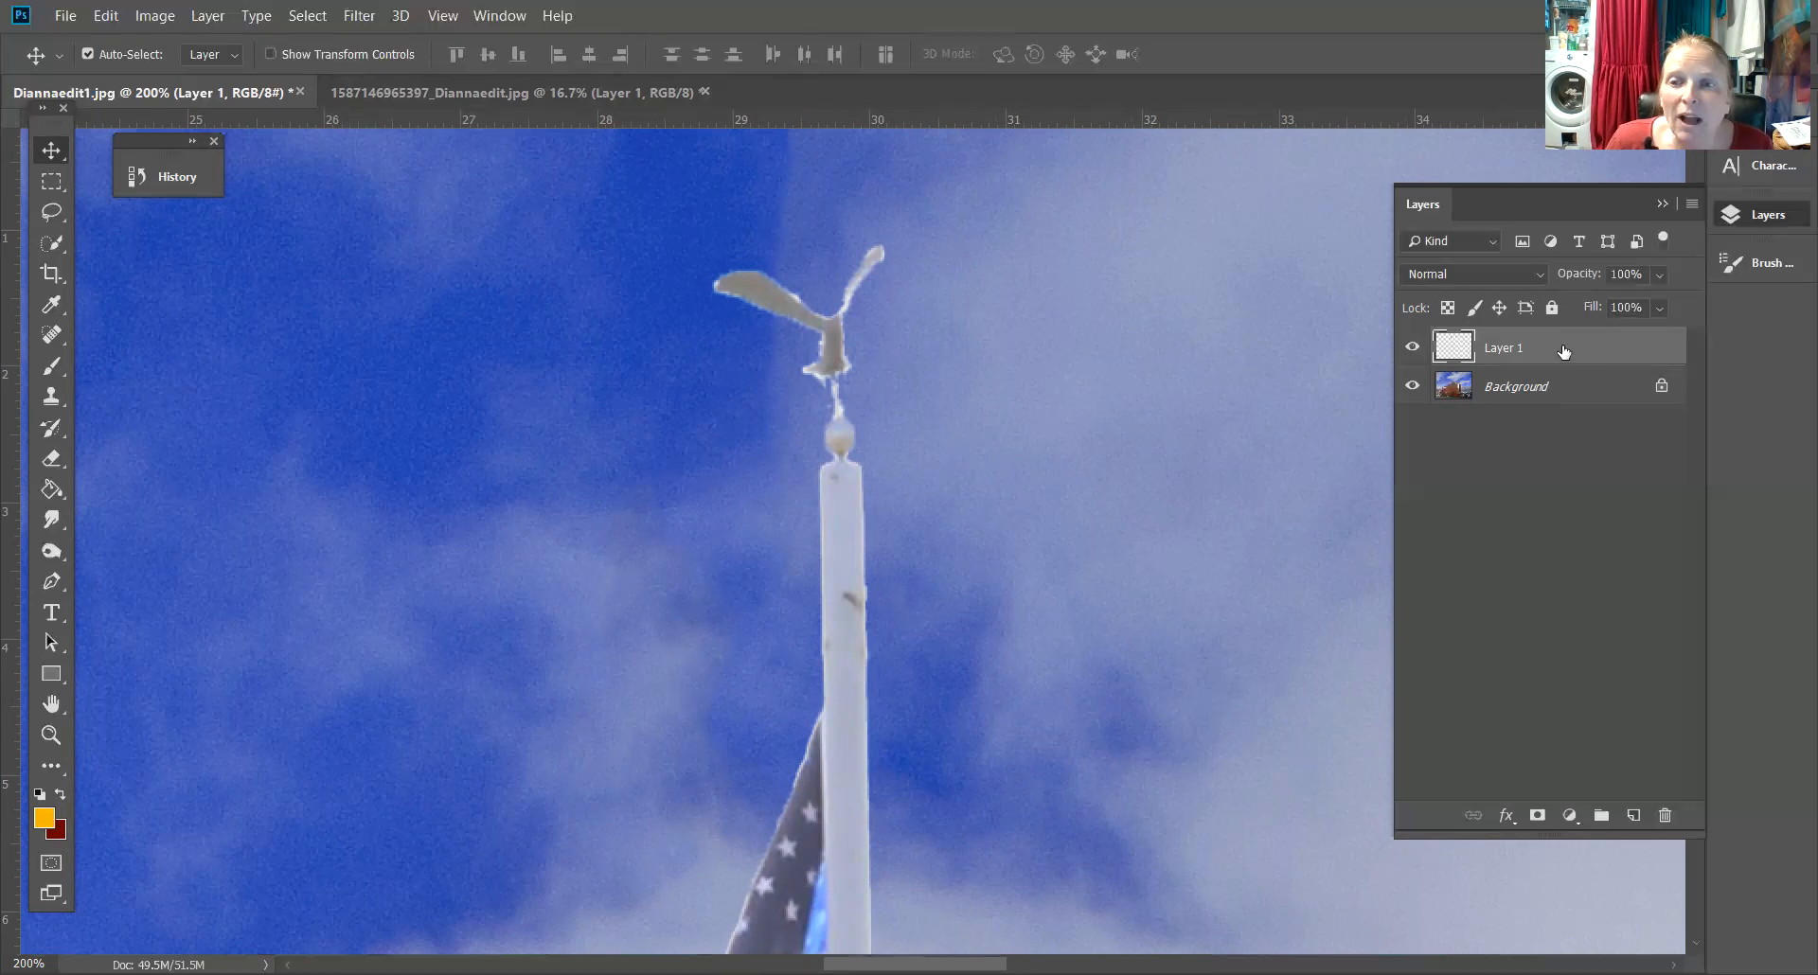
click(466, 95)
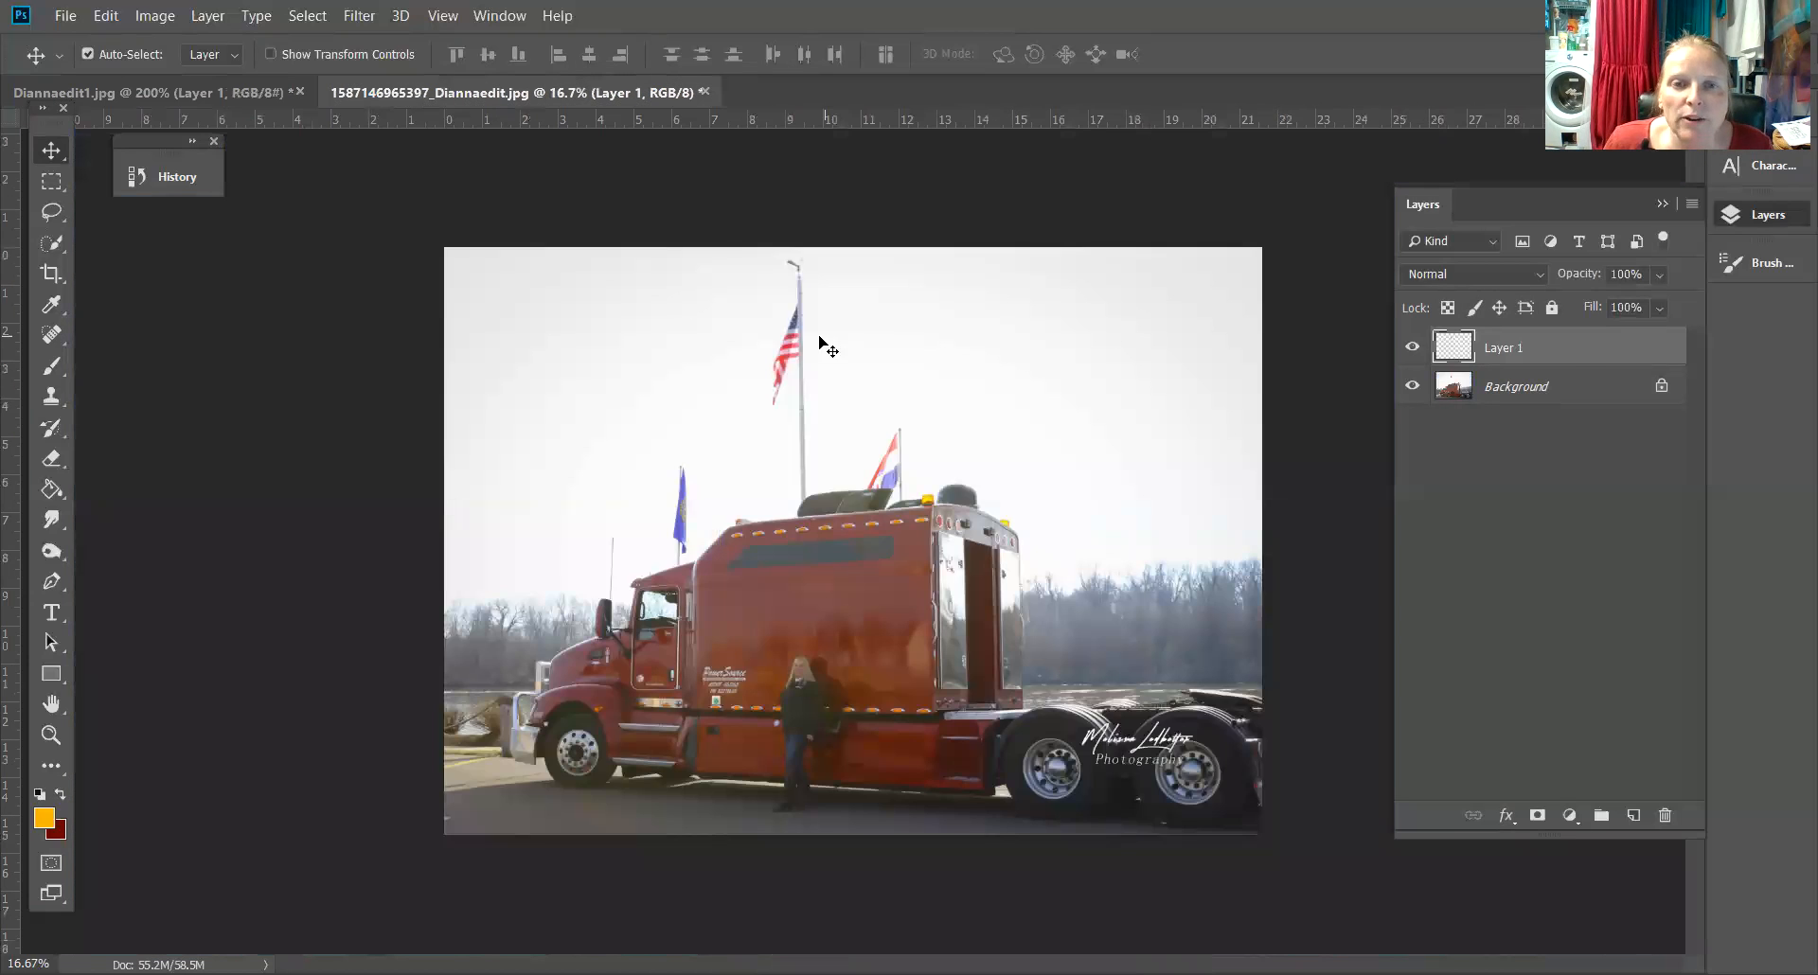
click(235, 95)
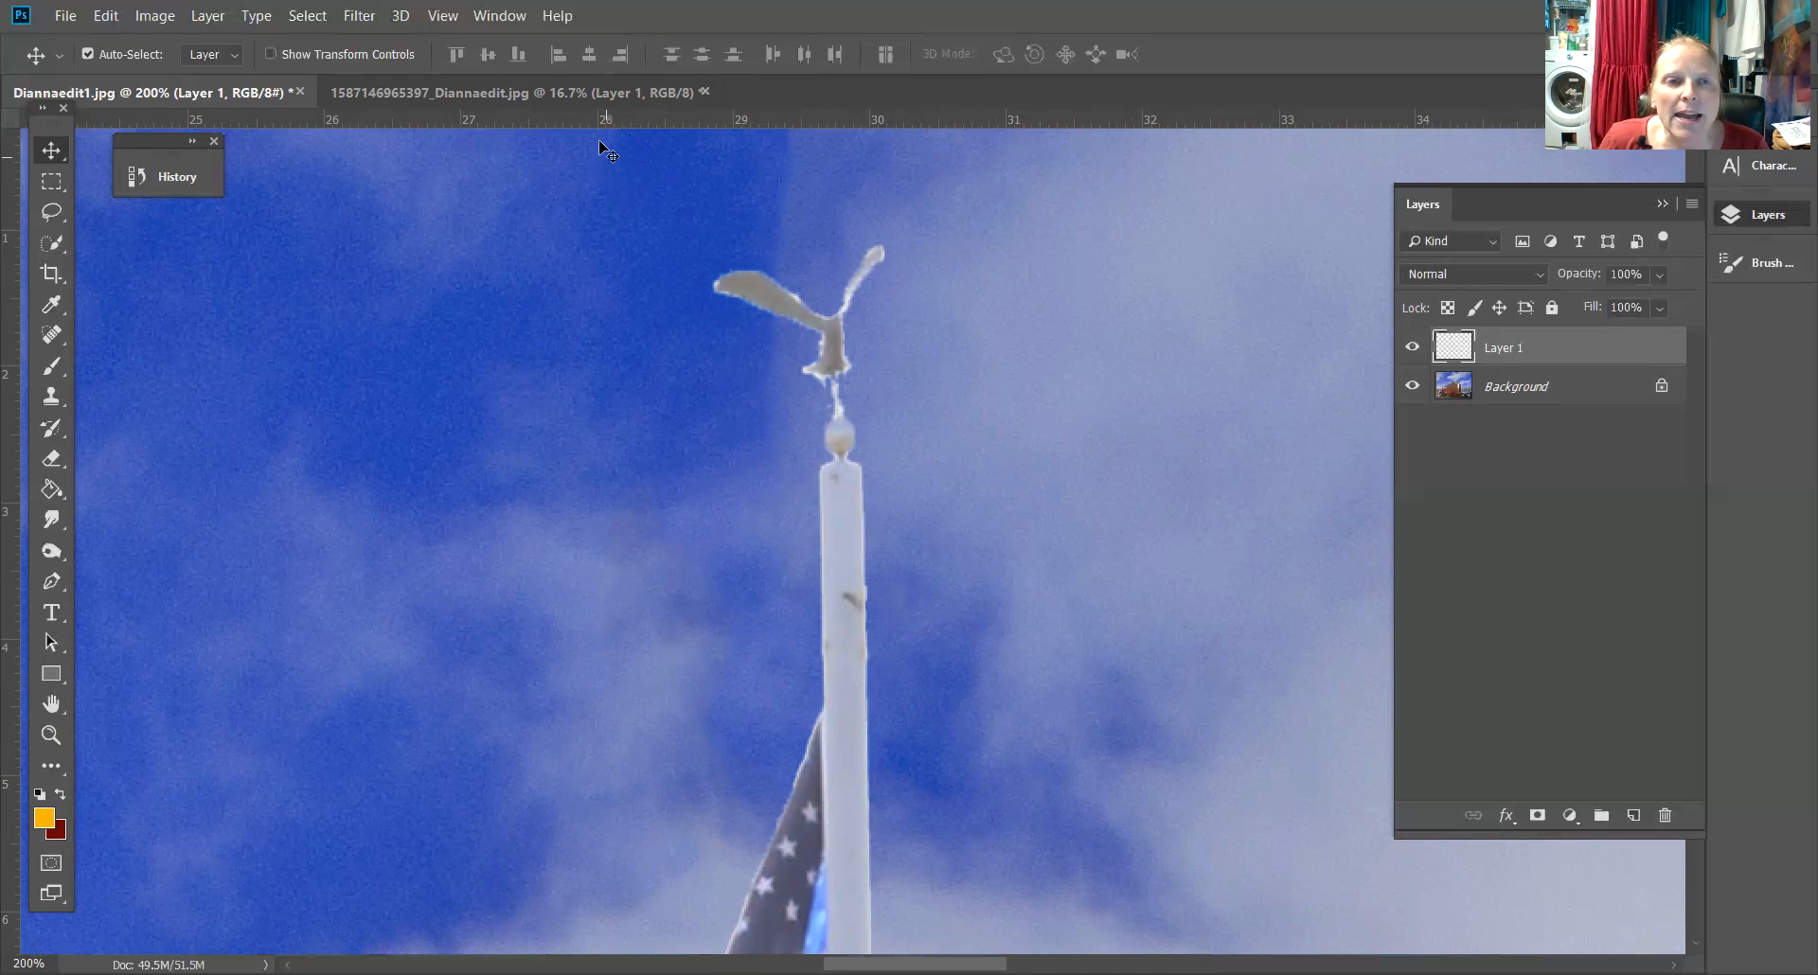
Switch to the Eraser at size 6 and 70% opacity and erase the light halo around the eagle's edges
click(51, 458)
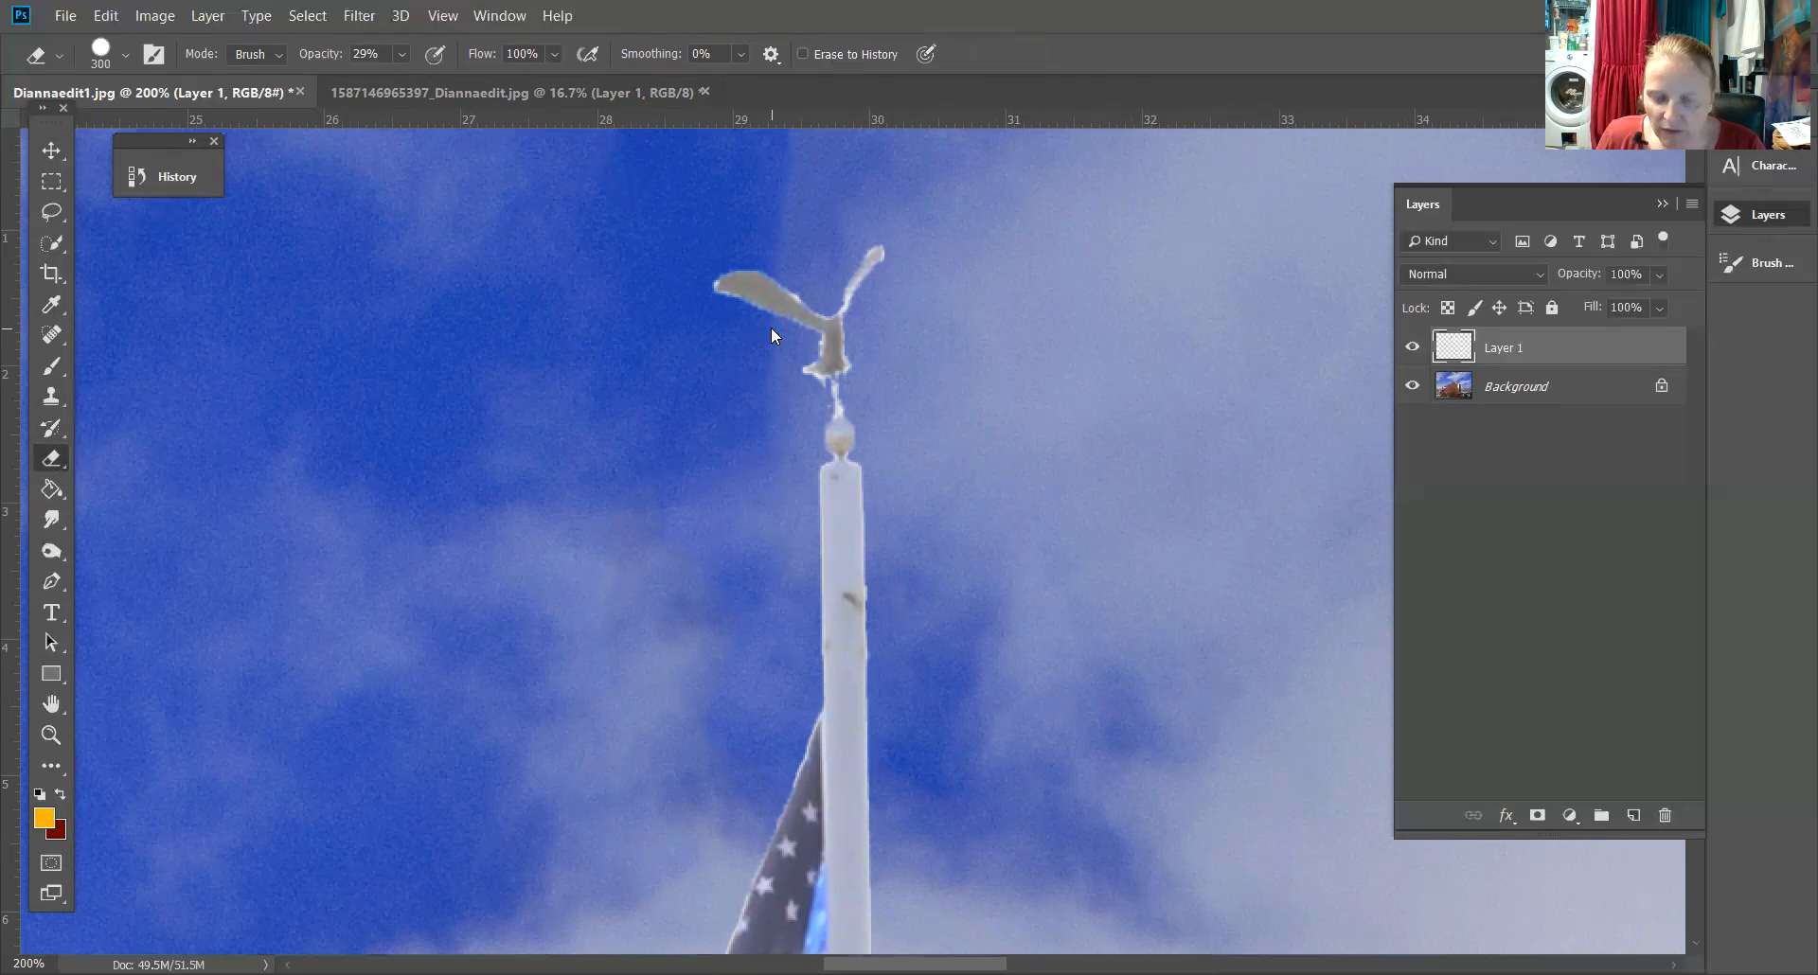
key(bracketleft)
key(bracketleft)
key(bracketleft)
key(bracketleft)
key(bracketleft)
key(bracketleft)
key(bracketleft)
key(bracketleft)
key(bracketleft)
key(bracketleft)
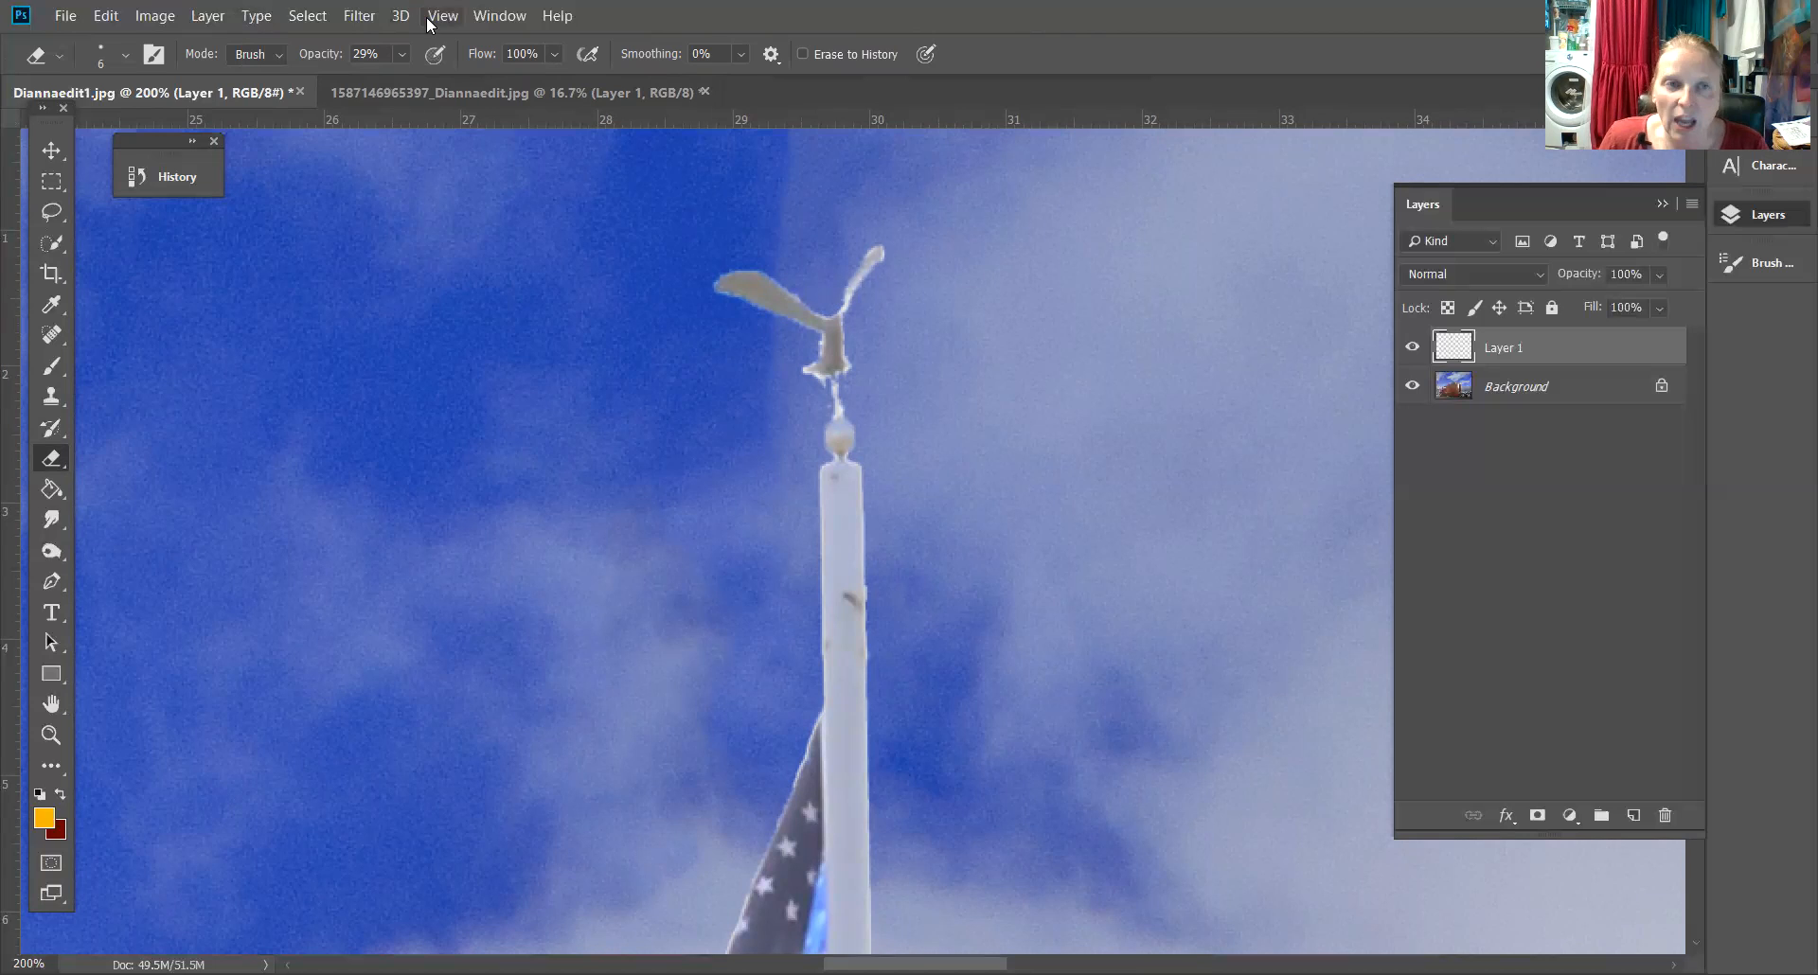
click(401, 54)
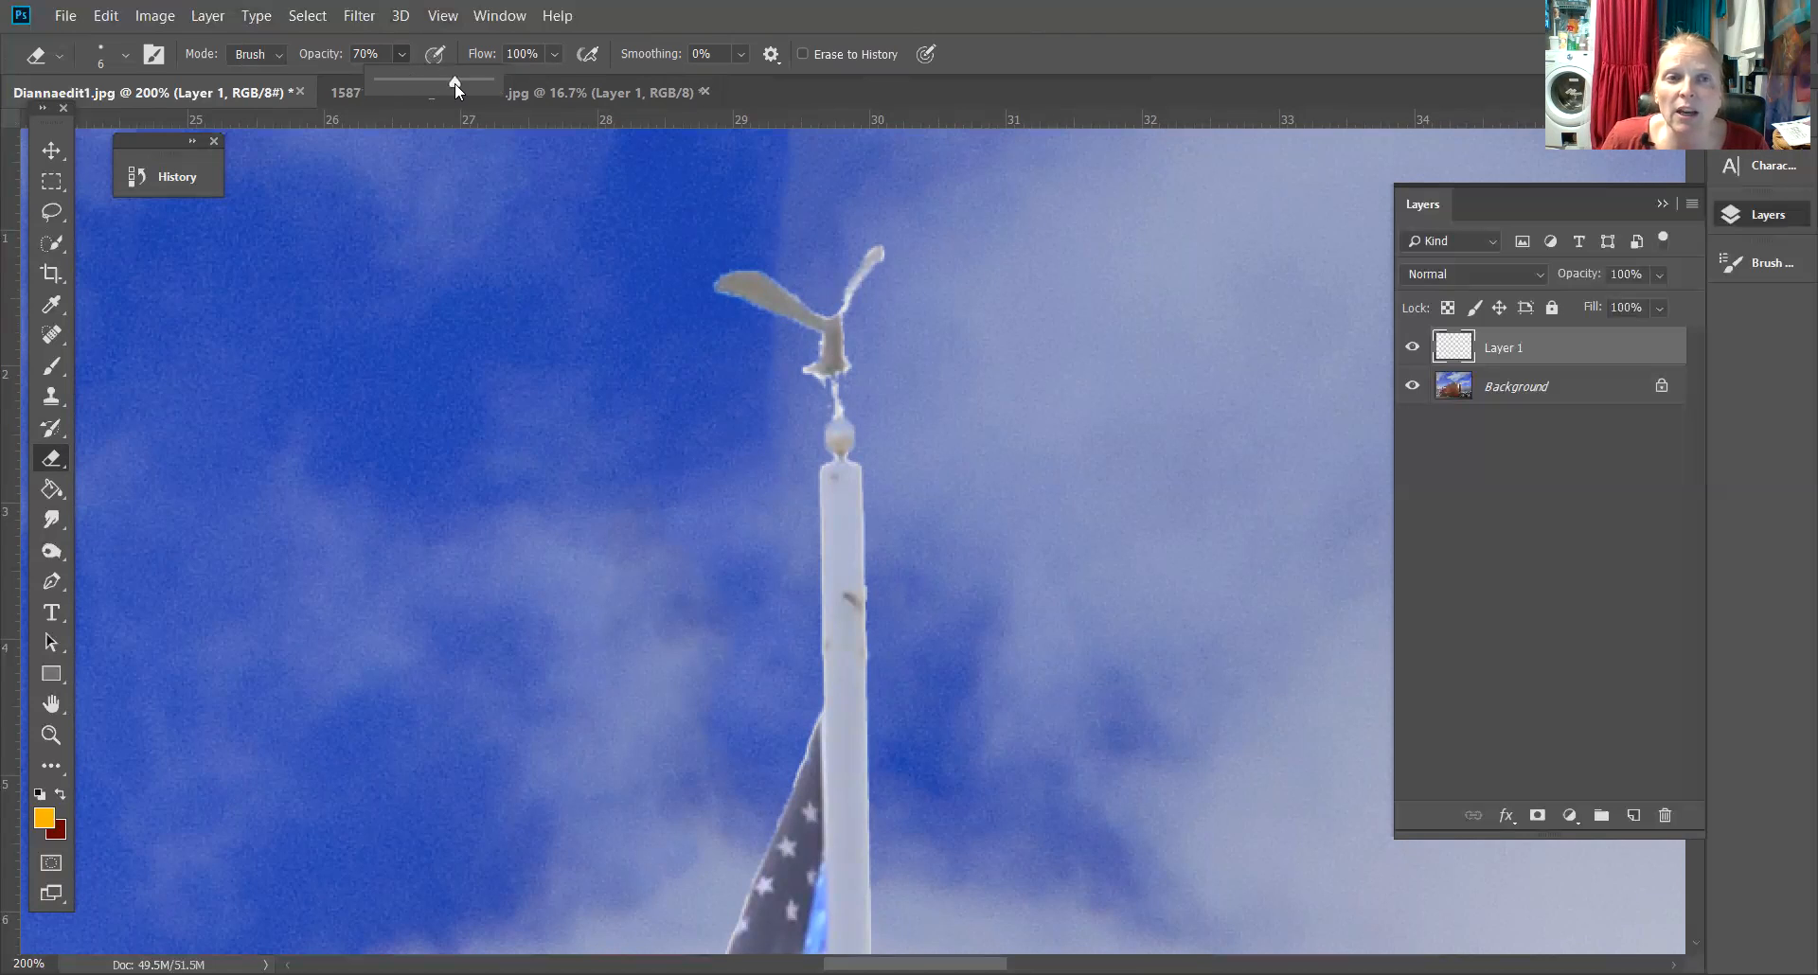
click(806, 294)
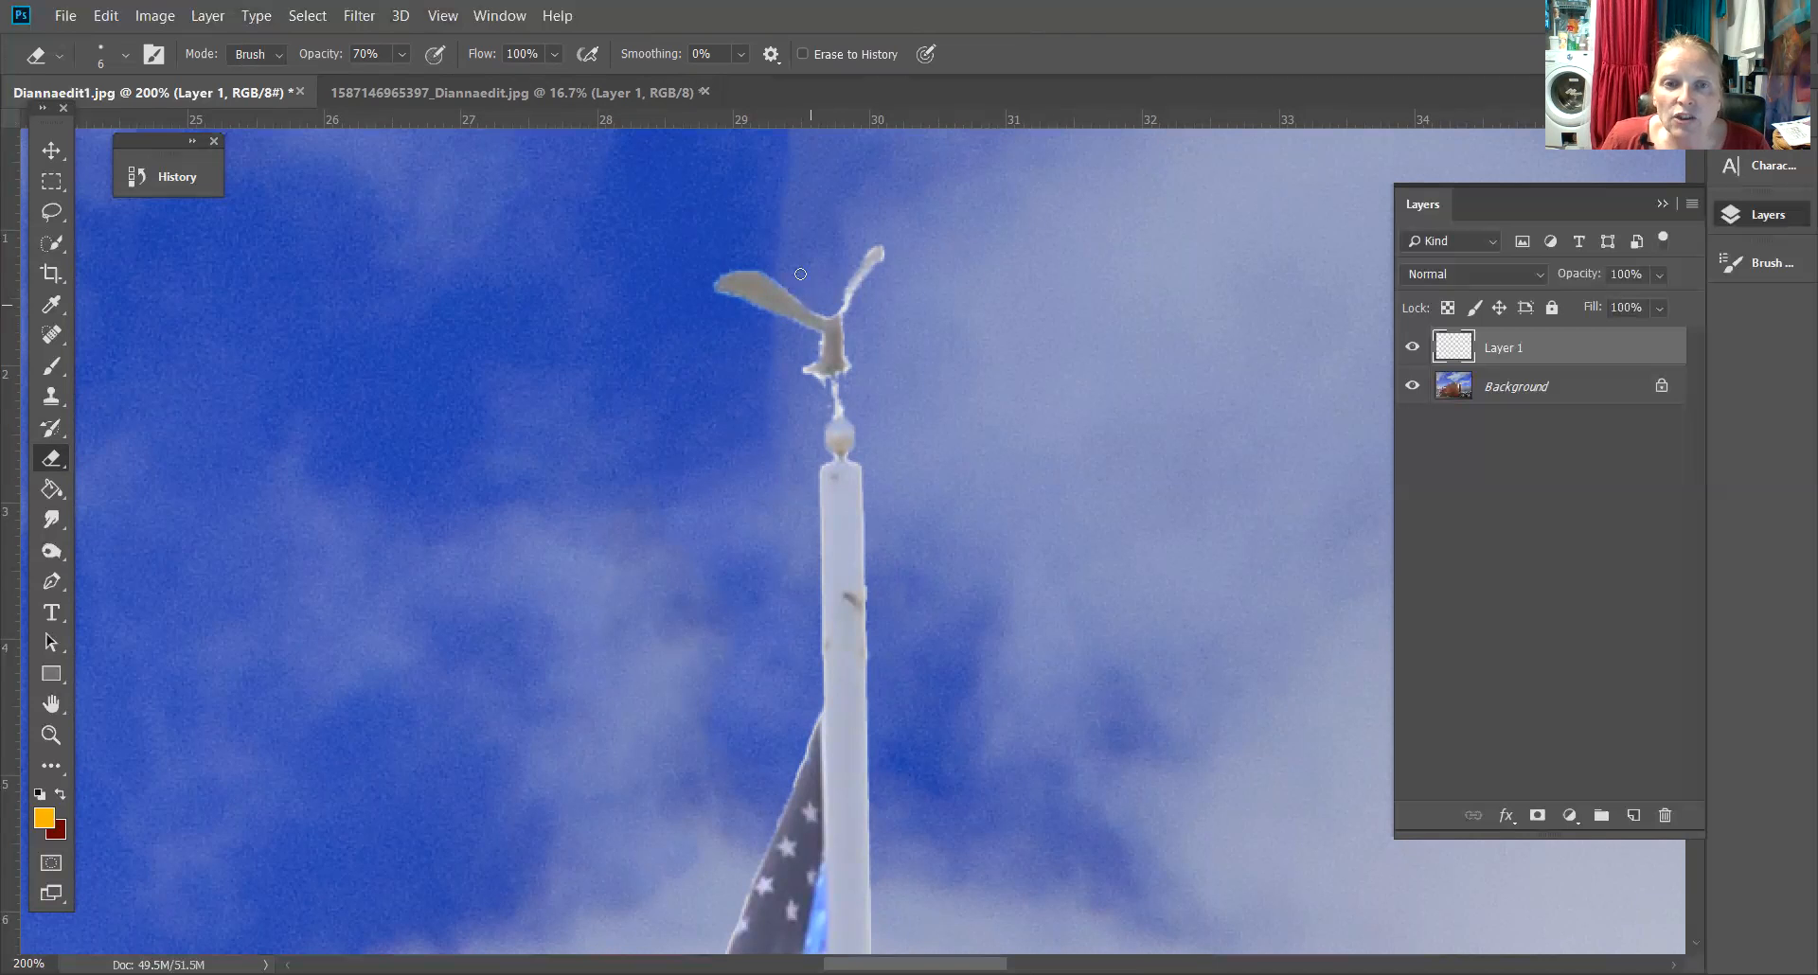
key(ctrl+plus)
key(ctrl+plus)
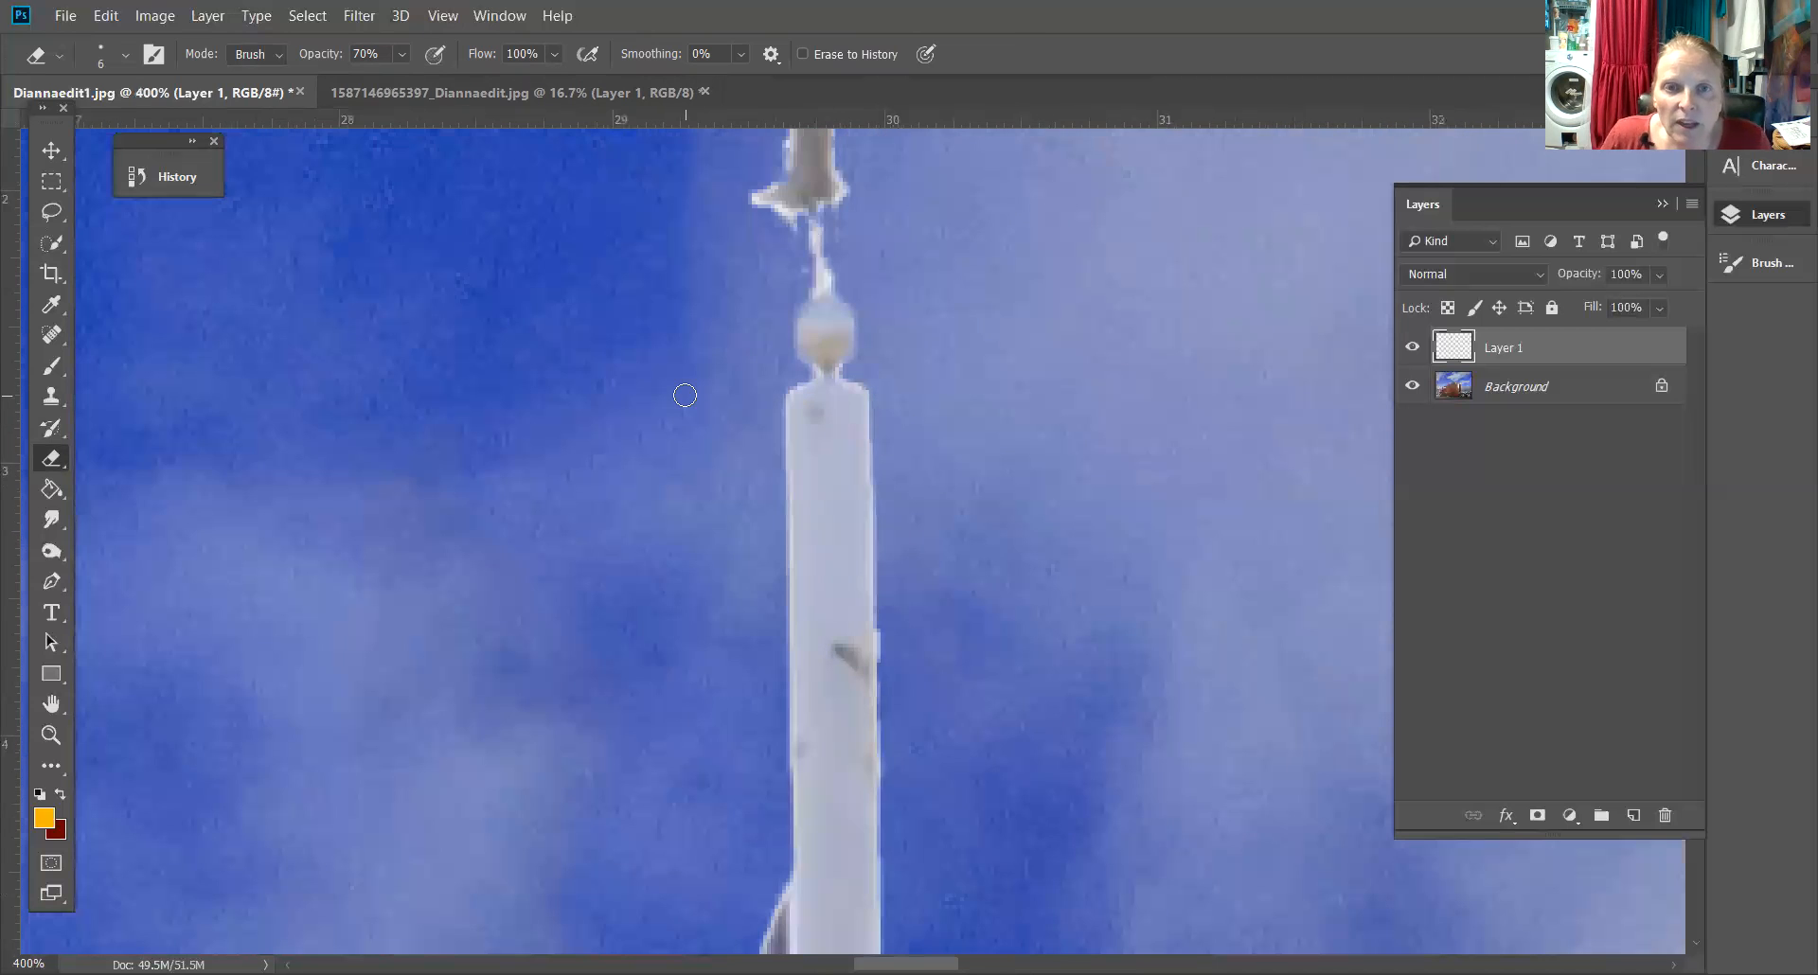
scroll(1027, 405, up, 5)
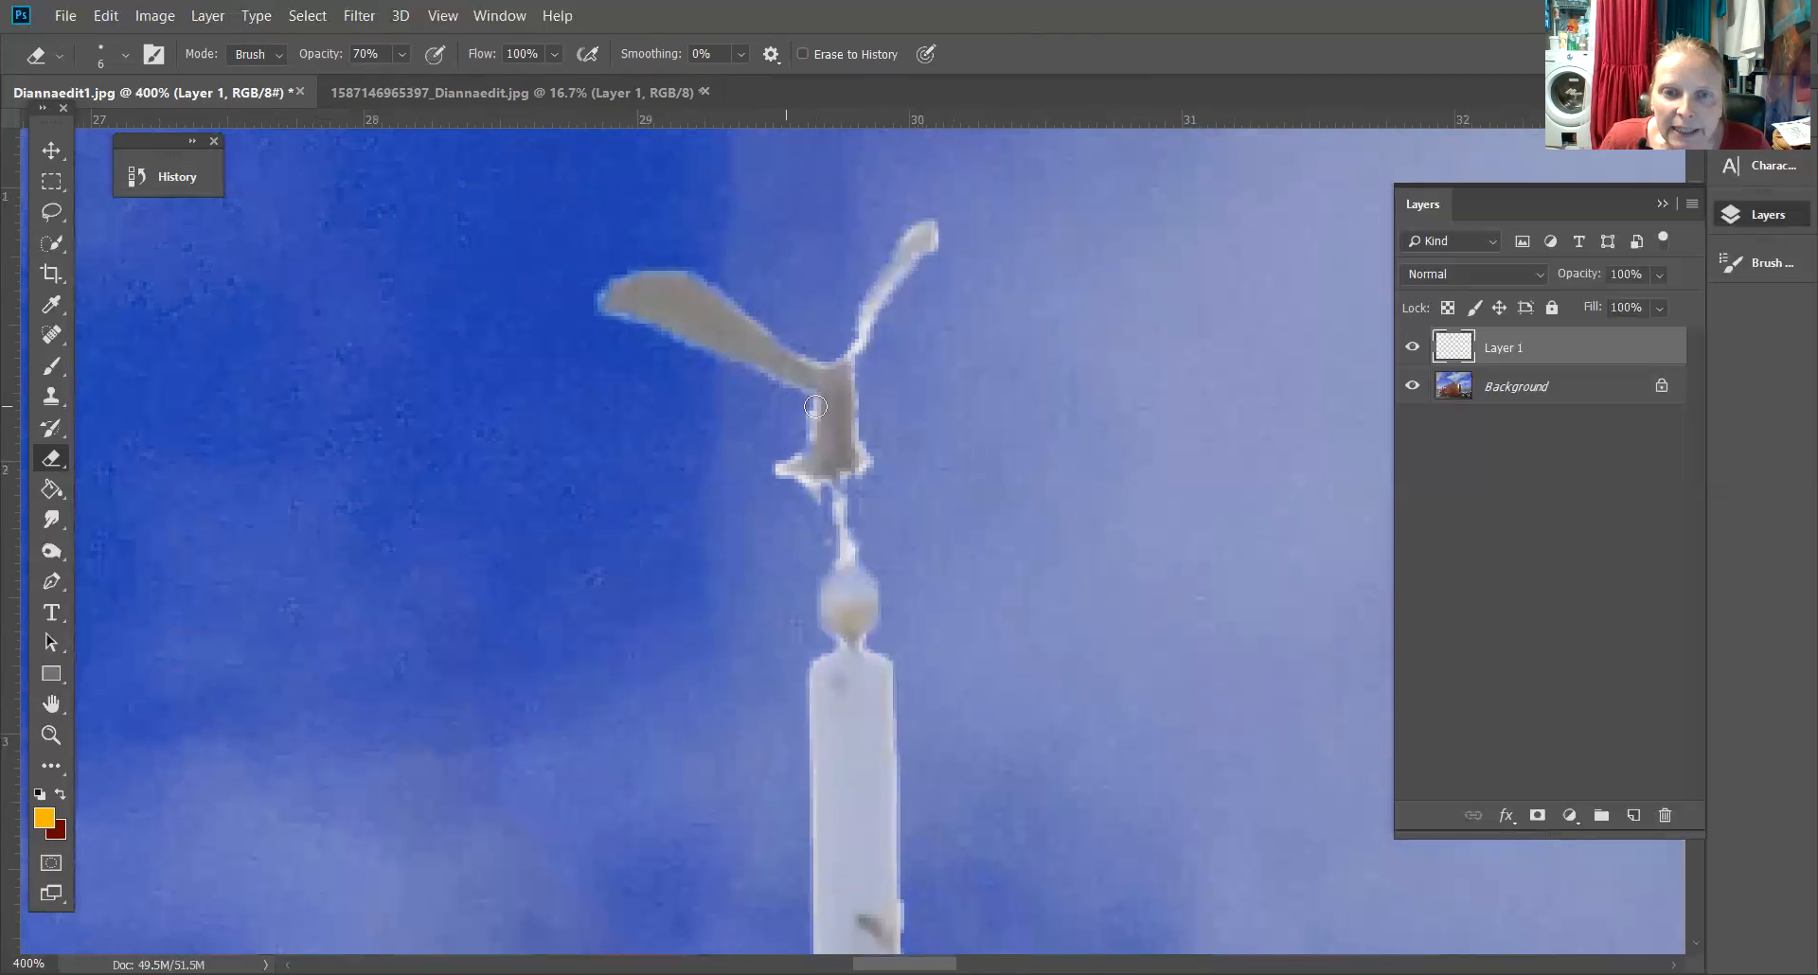
mouse_move(790, 449)
mouse_down()
mouse_move(777, 494)
mouse_move(860, 506)
mouse_move(847, 480)
mouse_move(876, 466)
mouse_move(849, 399)
mouse_move(870, 361)
mouse_up()
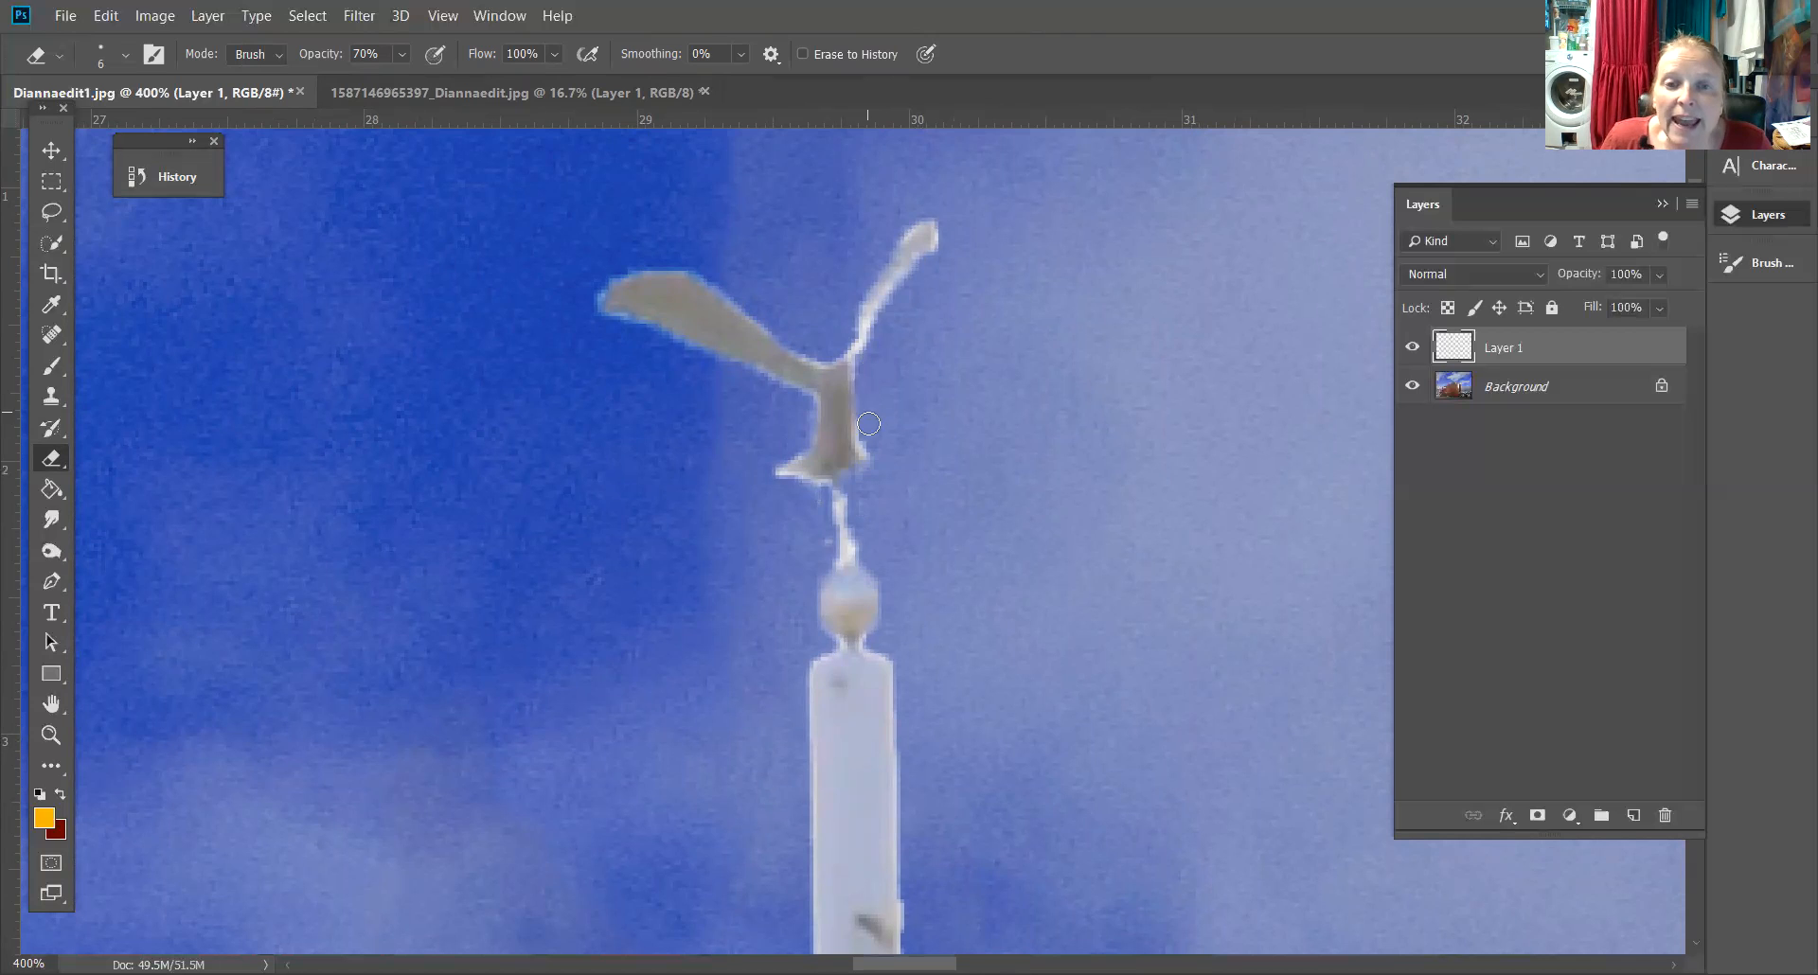
drag(867, 423, 883, 459)
mouse_move(827, 343)
mouse_down()
mouse_move(826, 360)
mouse_move(851, 277)
mouse_up()
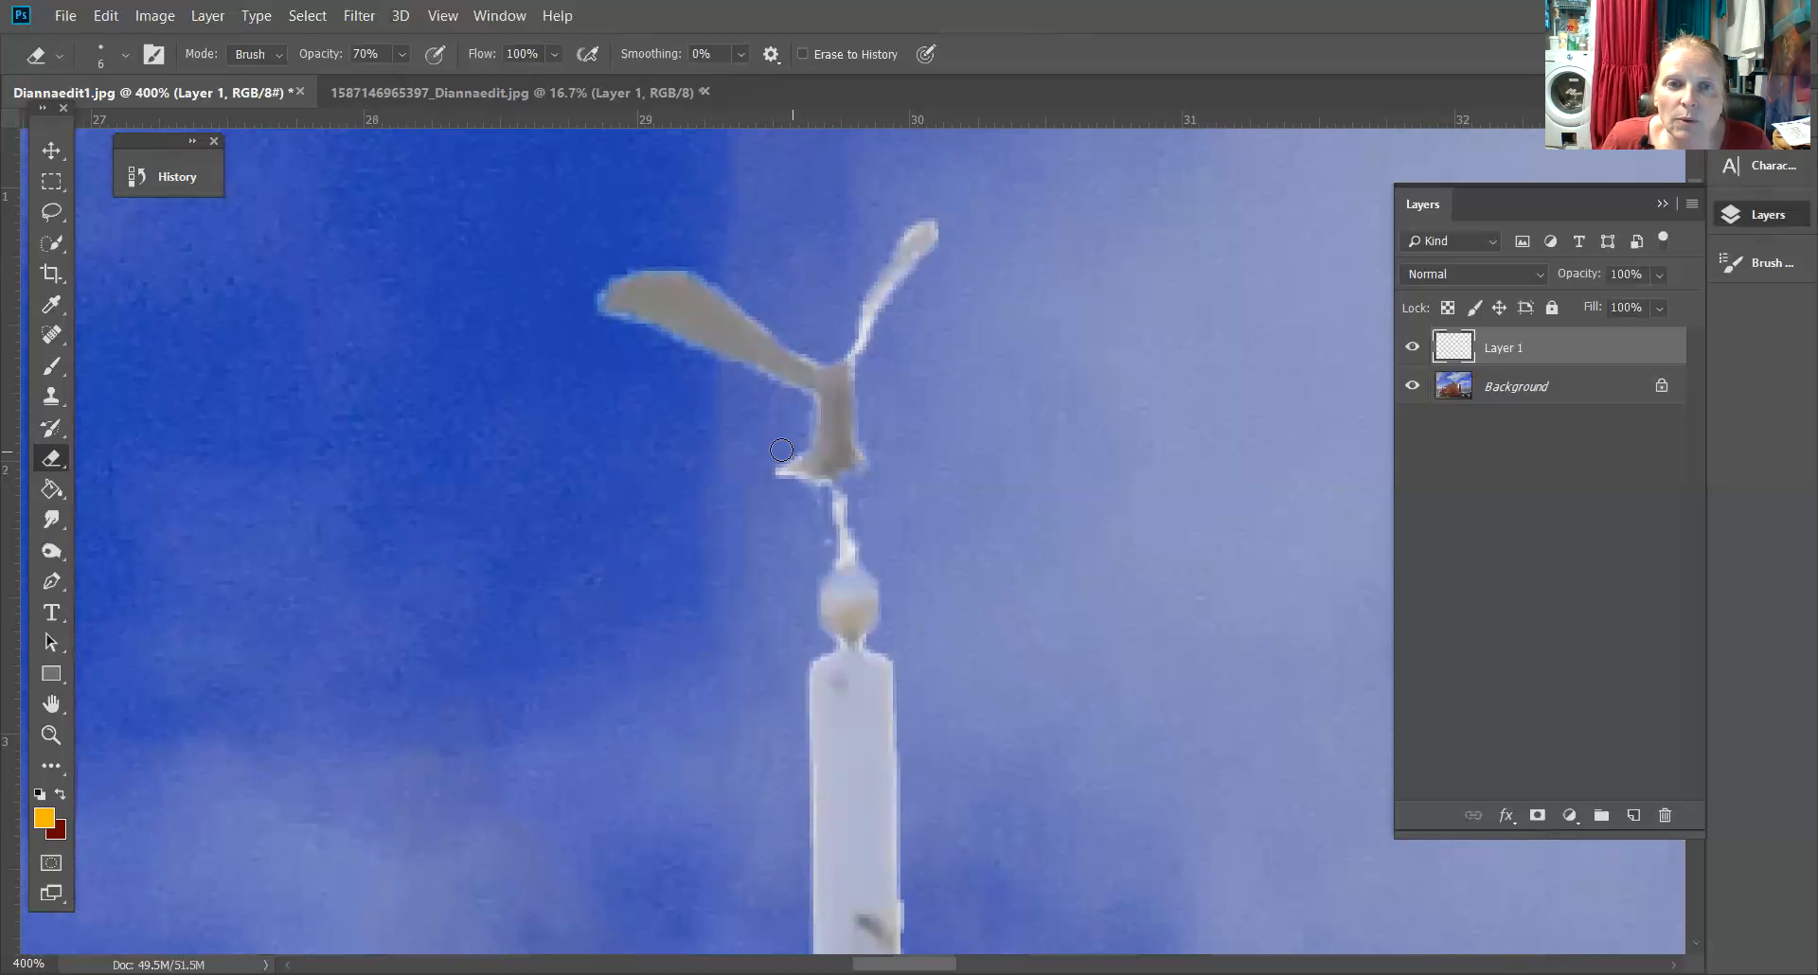
drag(851, 522, 859, 503)
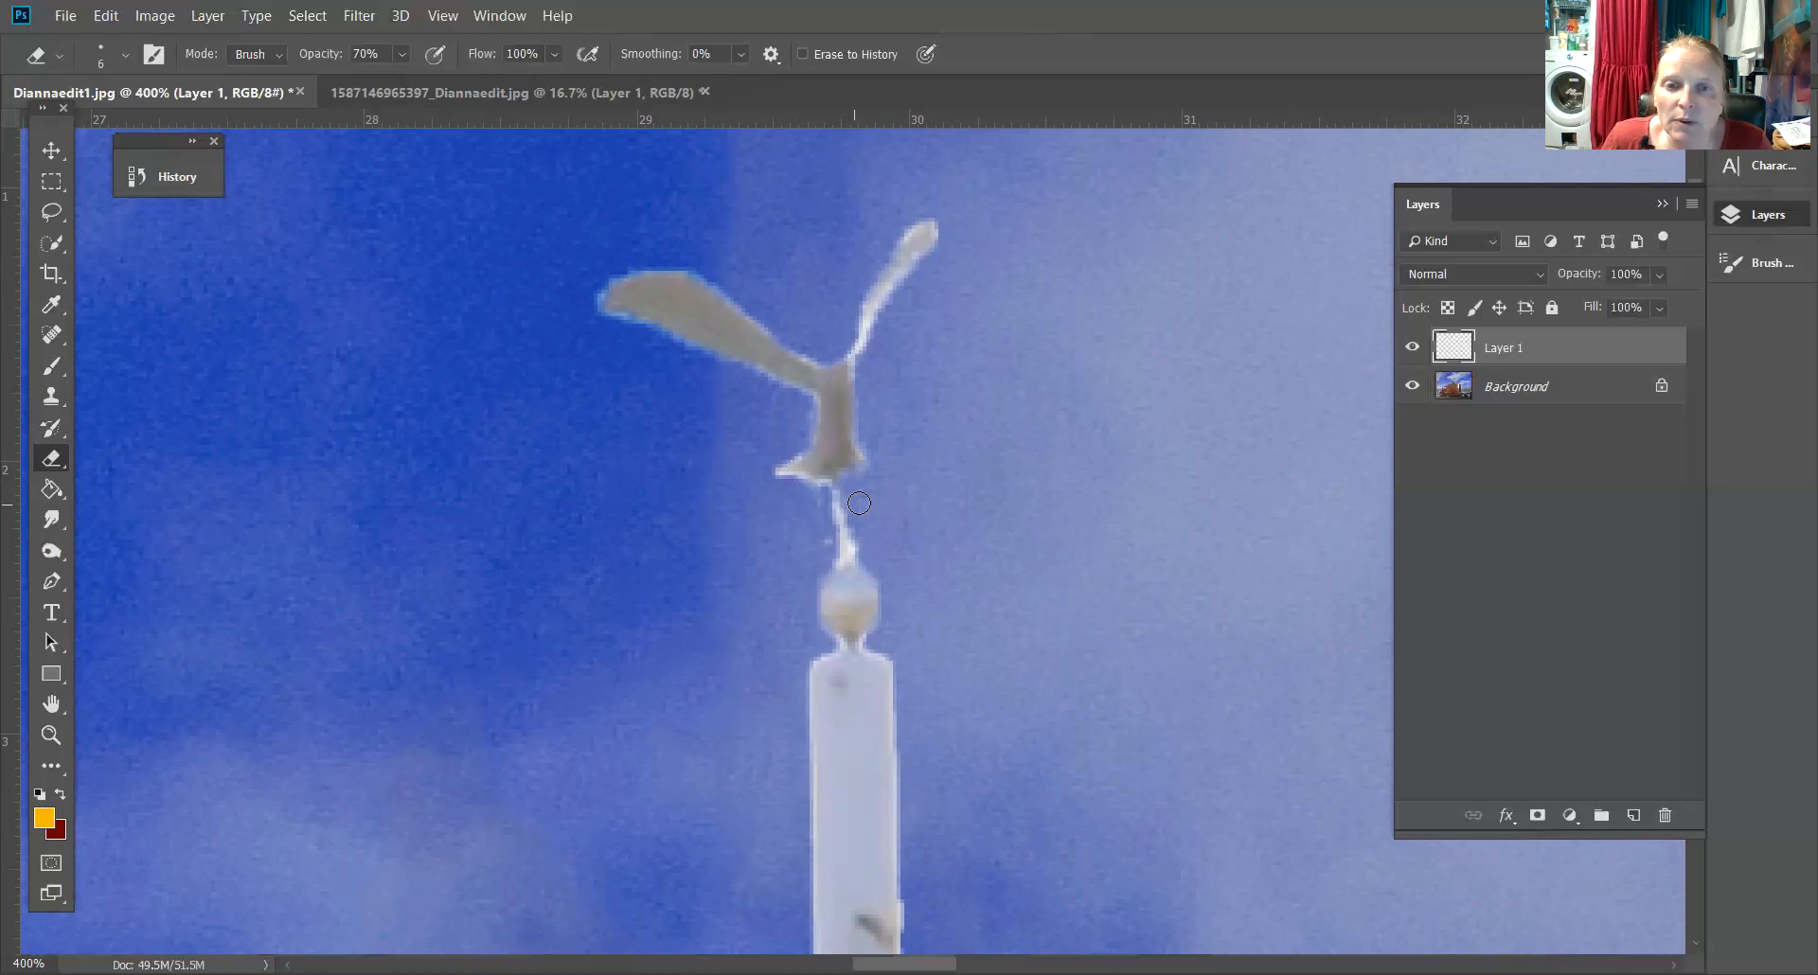
mouse_move(910, 438)
mouse_down()
mouse_move(962, 258)
mouse_move(943, 163)
mouse_up()
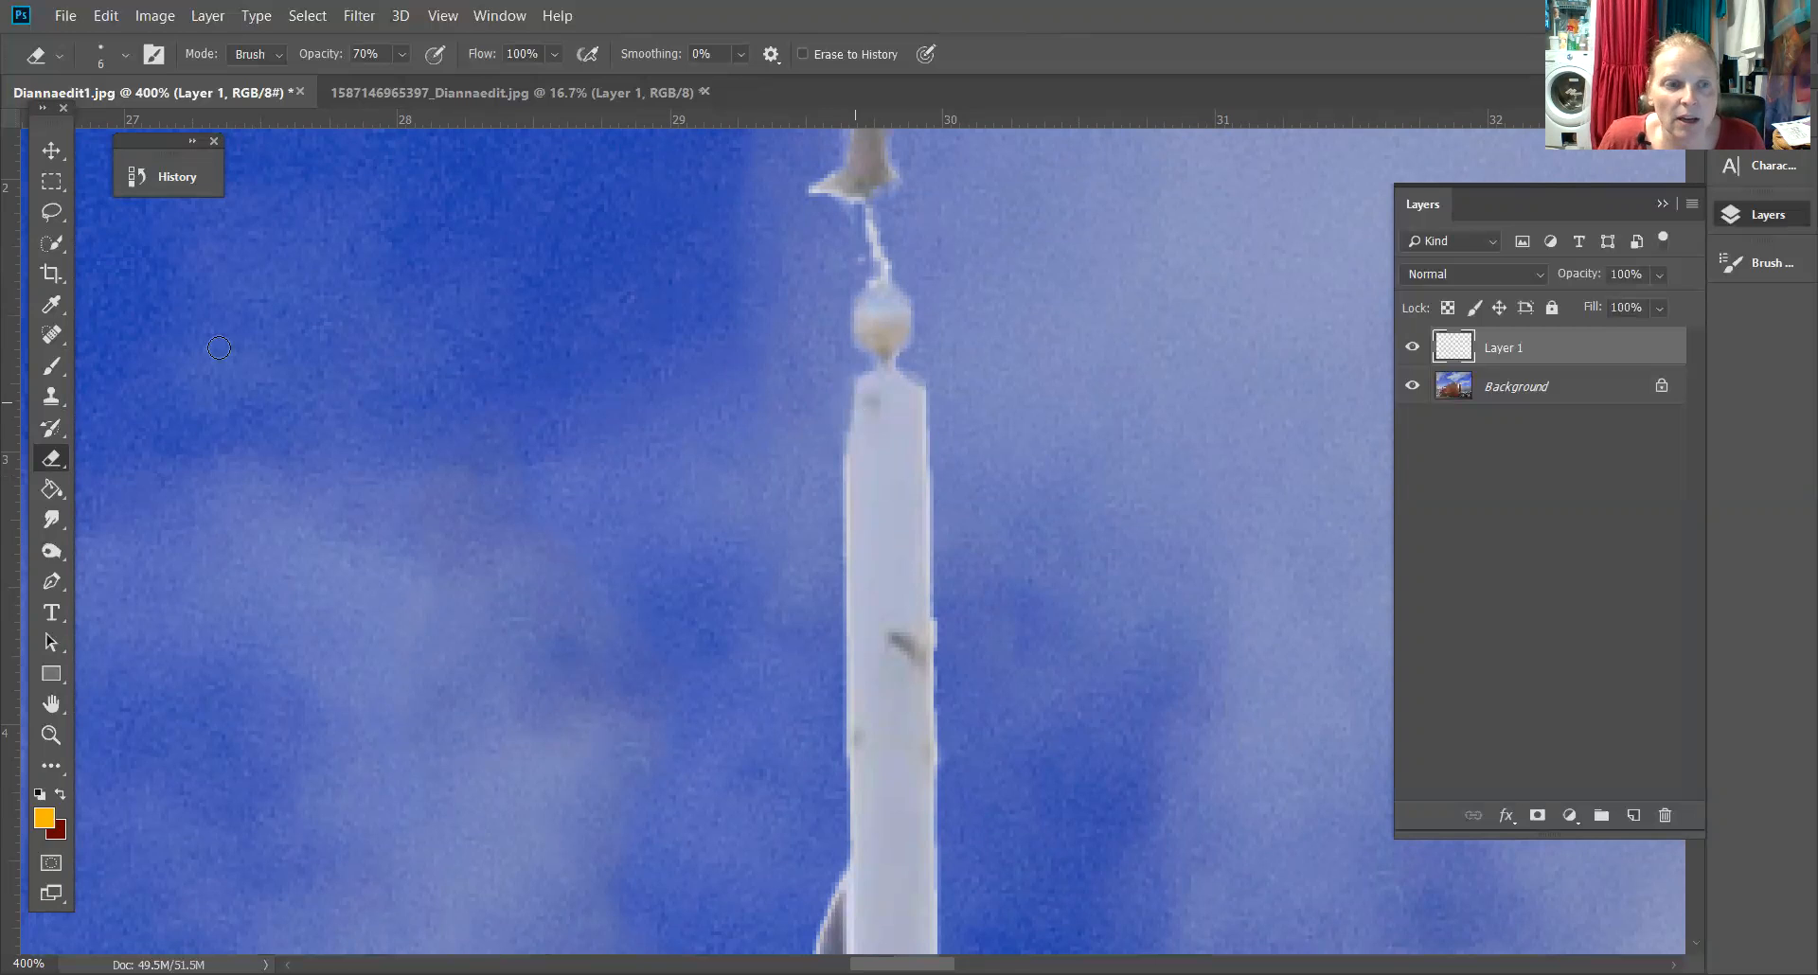
Revert the last two eraser strokes through the history states
click(176, 176)
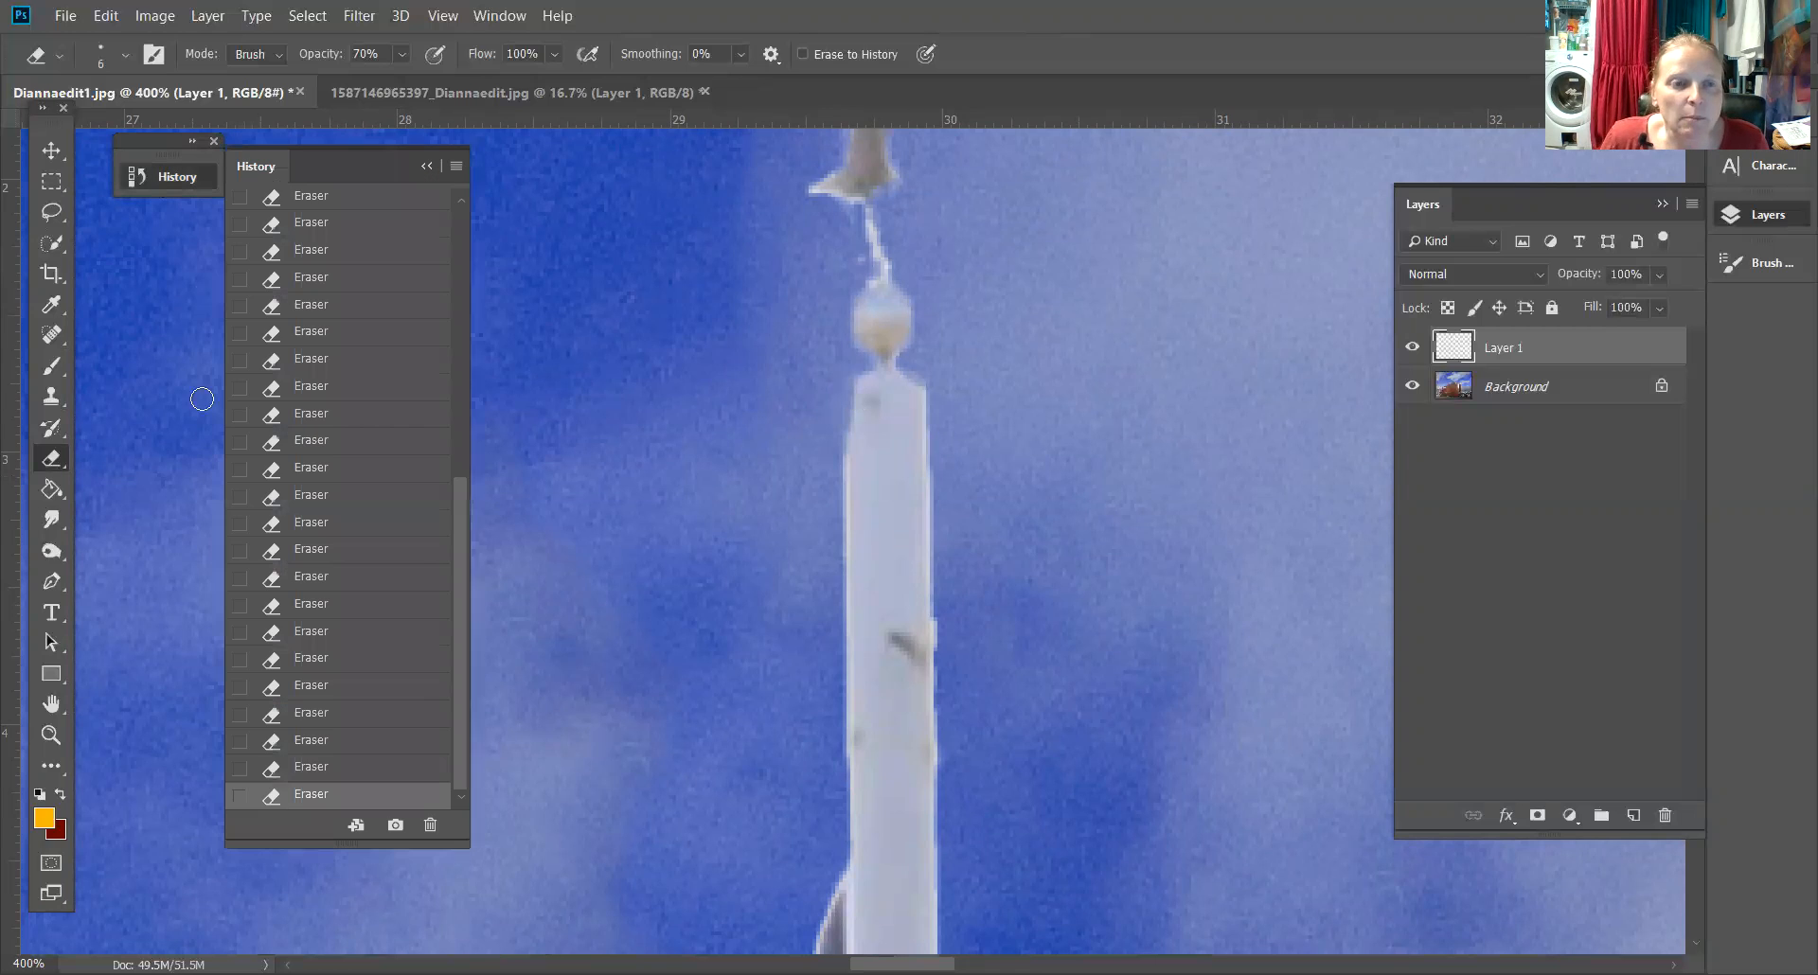
click(308, 768)
click(304, 741)
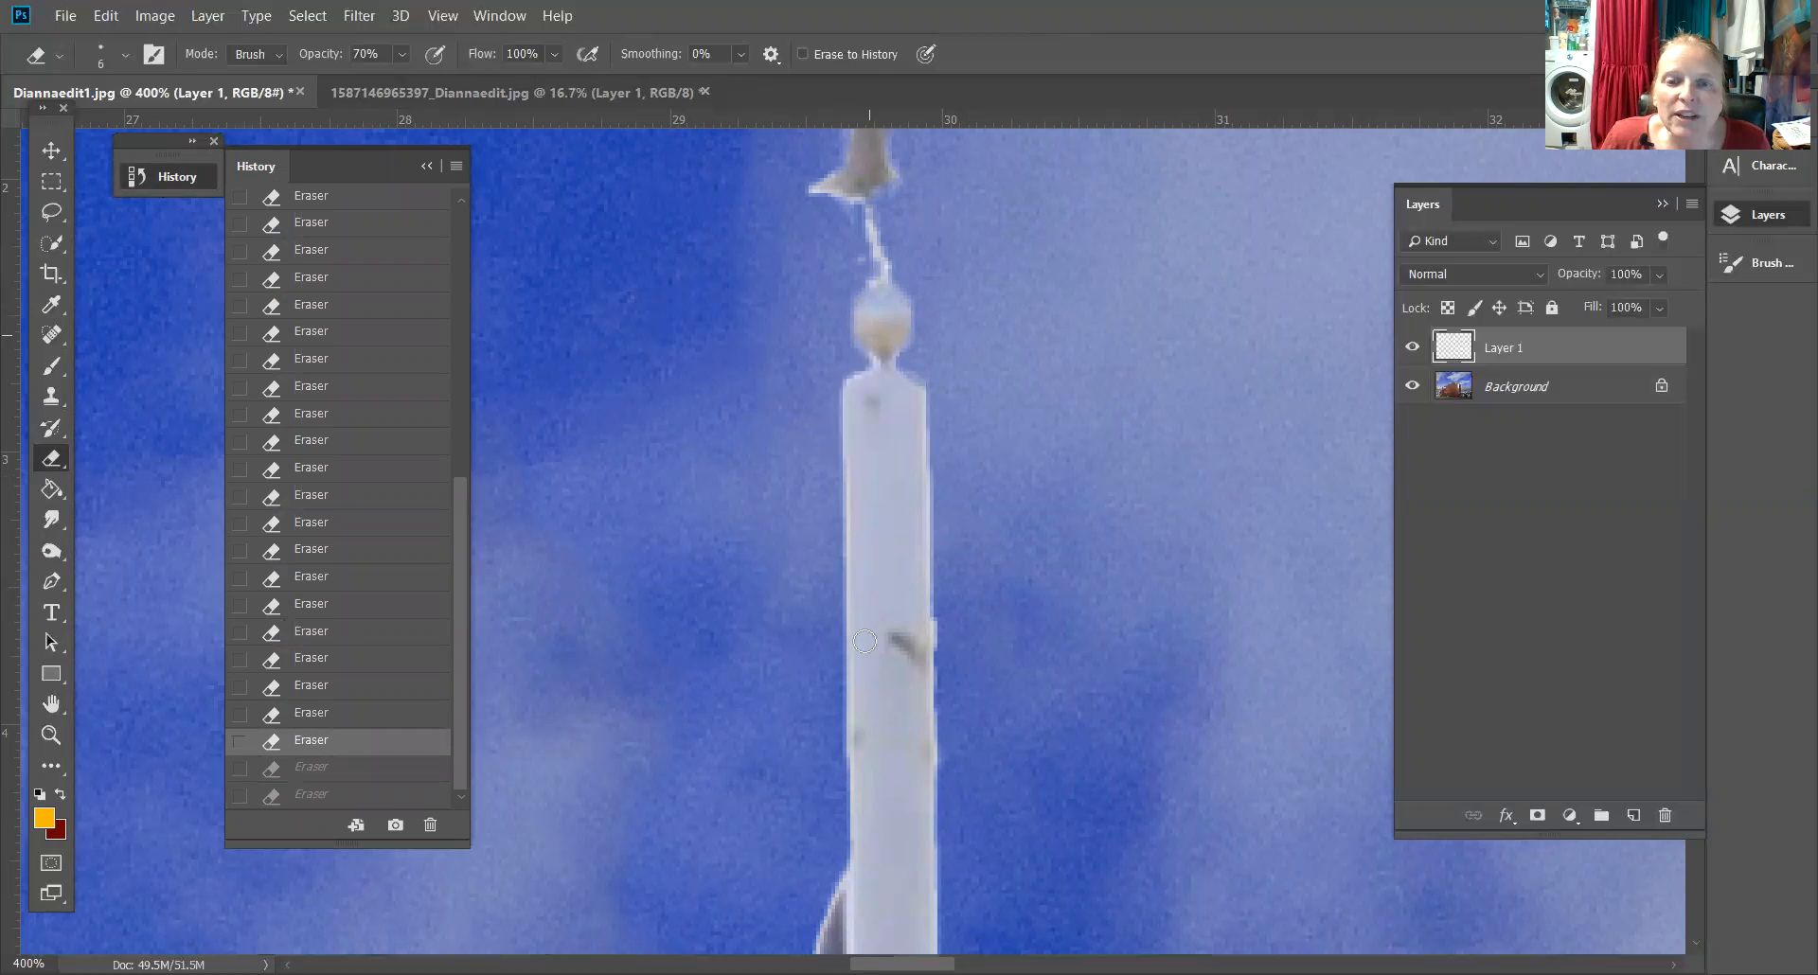
Erase the light halo along the flag's edges down to its trailing tail with the Eraser
drag(1027, 512, 1199, 317)
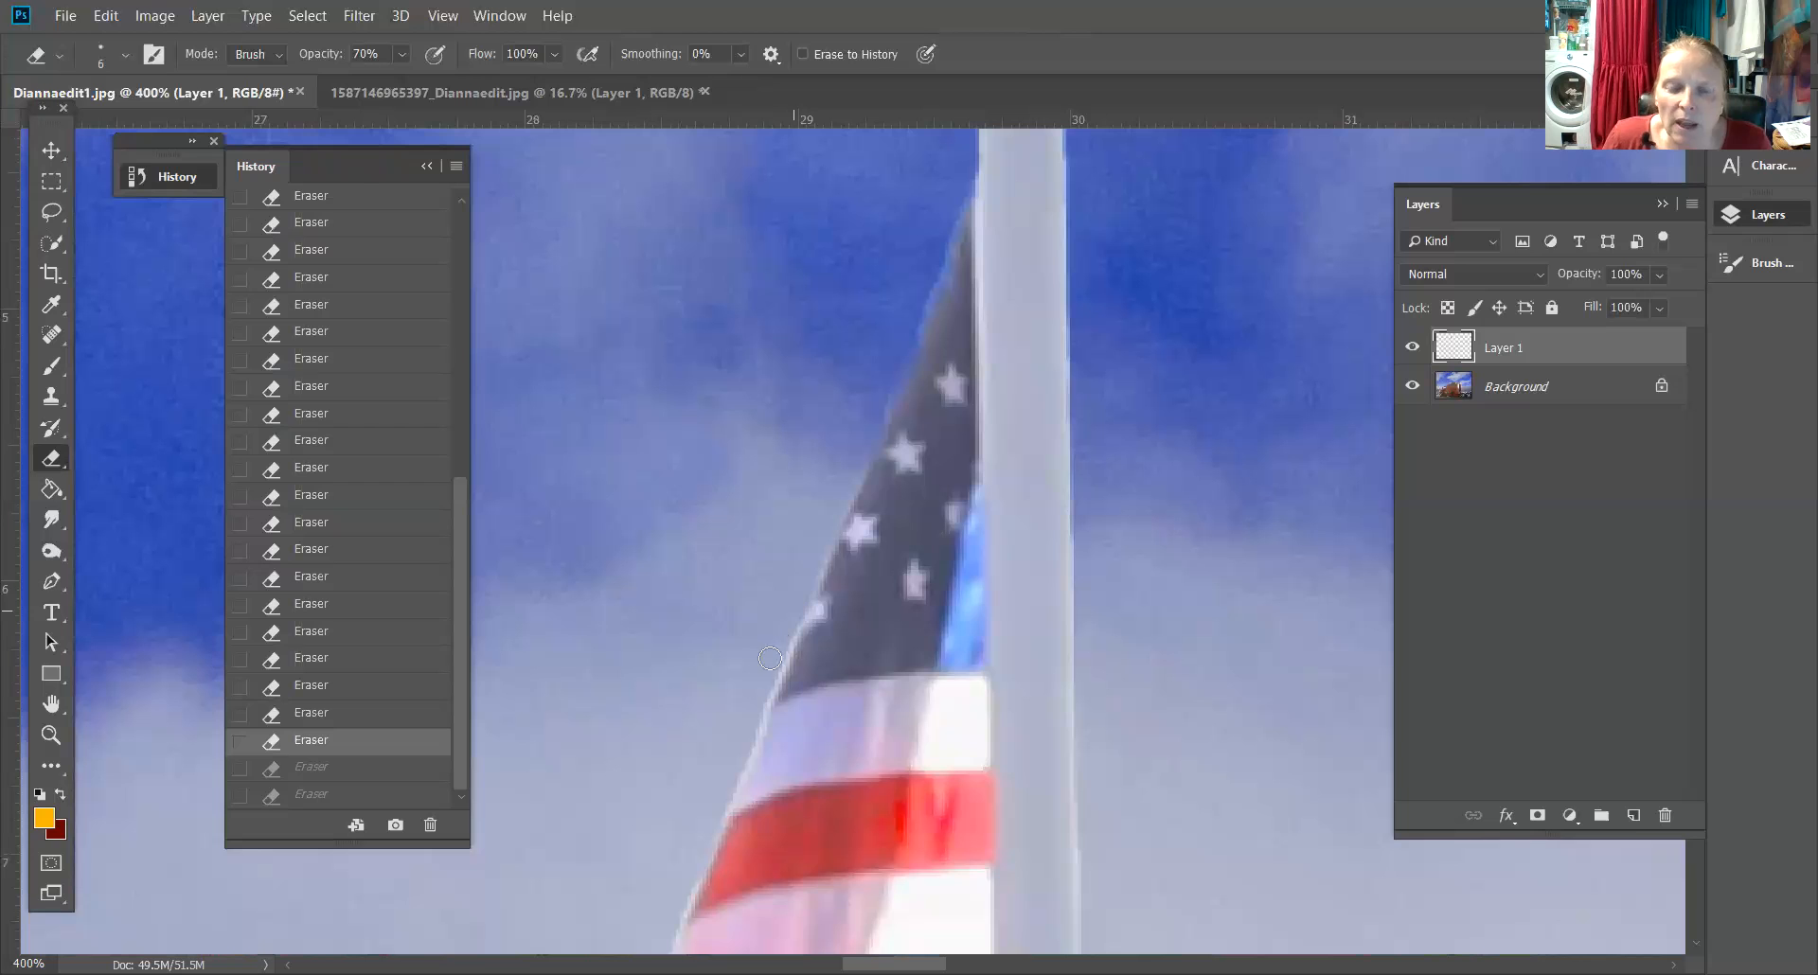
drag(754, 723, 750, 731)
drag(1035, 414, 1121, 244)
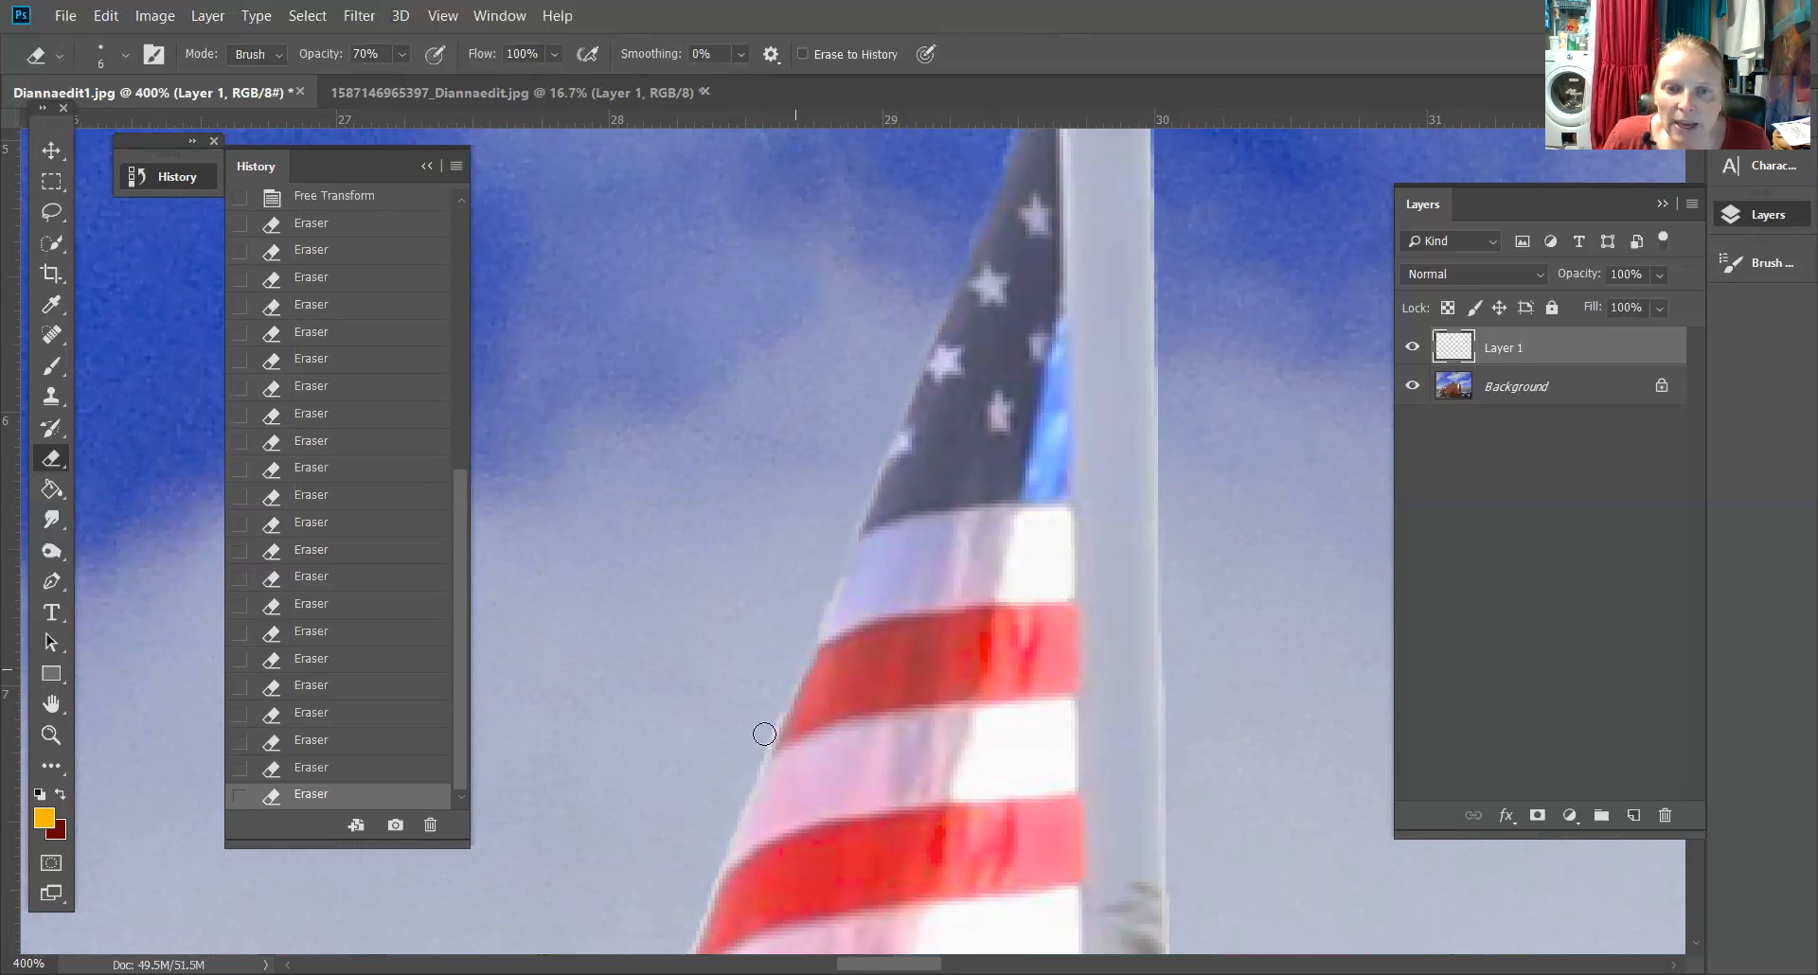
drag(744, 778, 731, 824)
drag(718, 492, 804, 170)
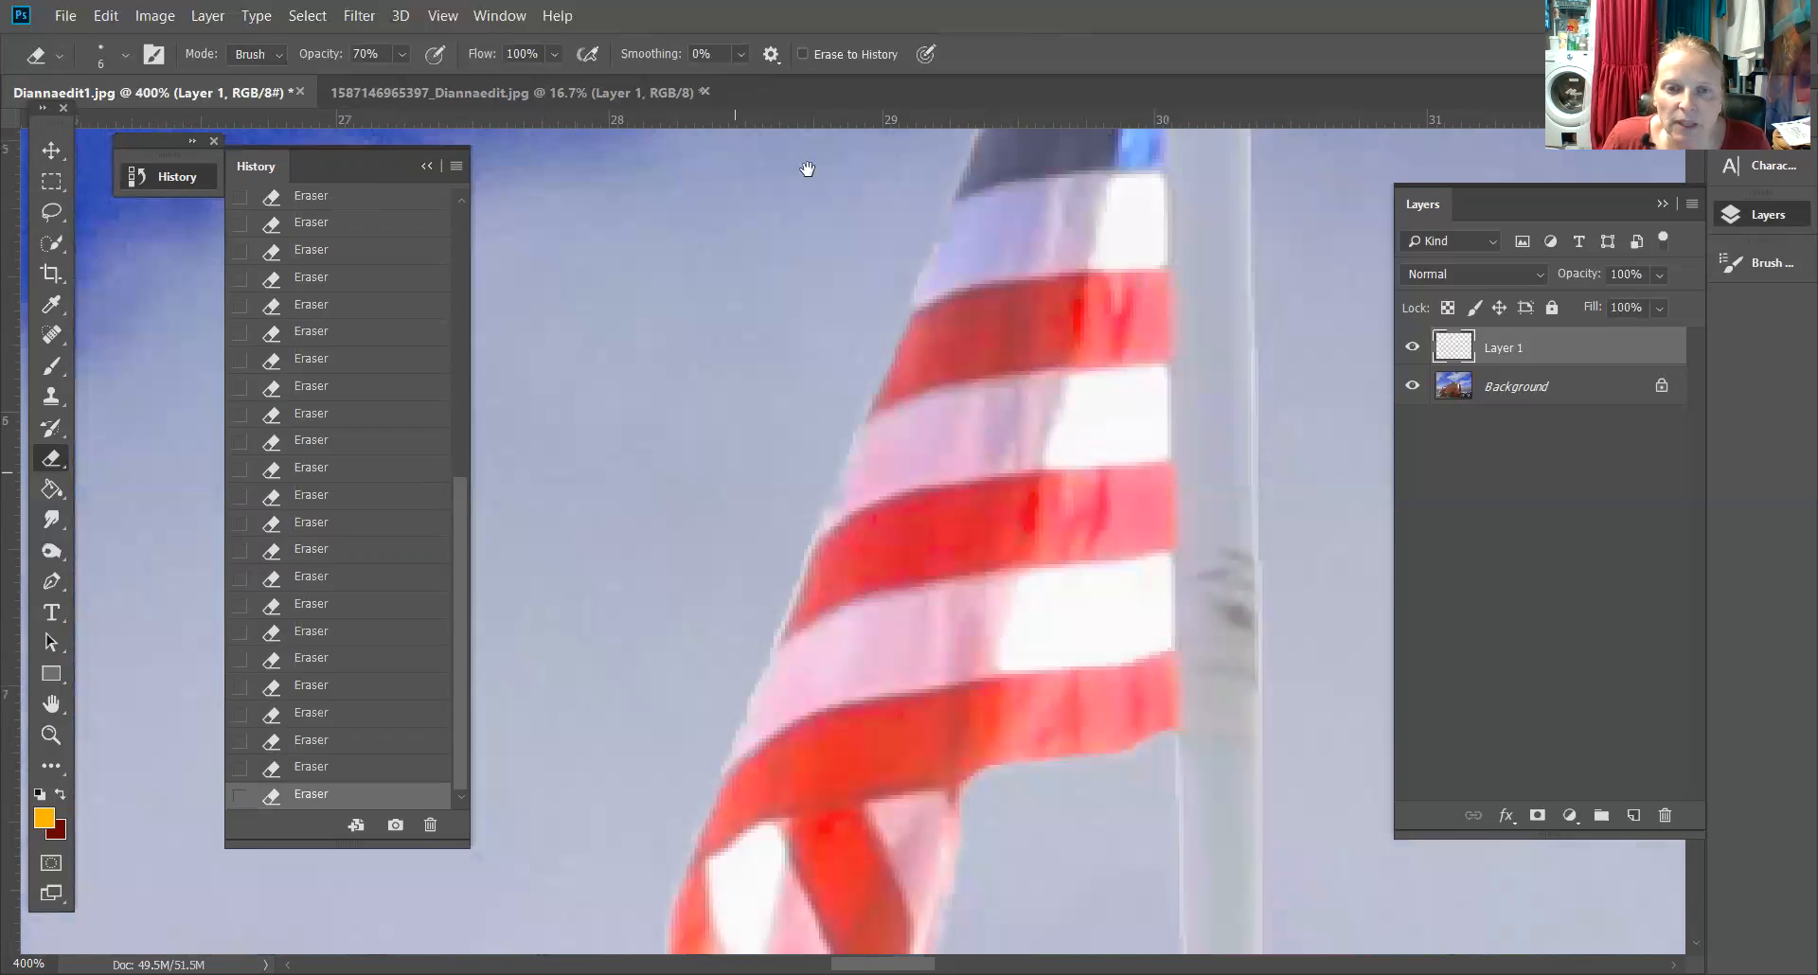
mouse_move(686, 536)
mouse_down()
mouse_move(828, 402)
mouse_move(876, 289)
mouse_up()
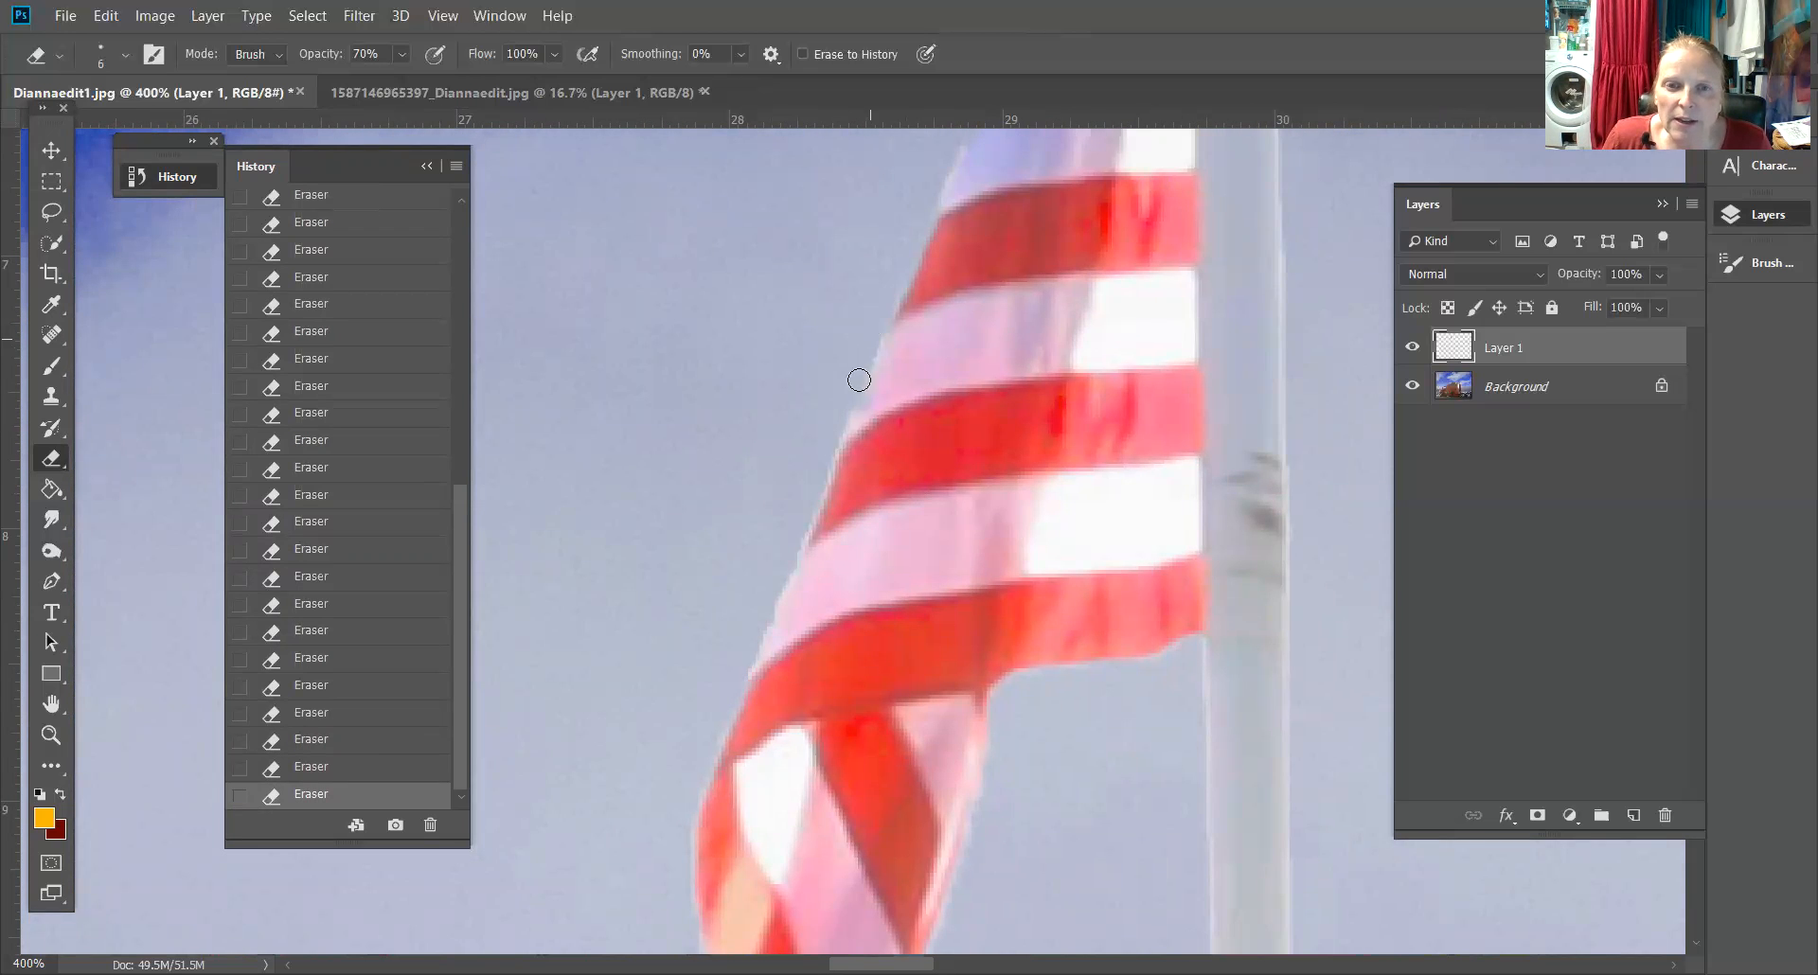
mouse_move(826, 444)
mouse_down()
mouse_move(738, 693)
mouse_move(789, 561)
mouse_up()
drag(1127, 751, 1023, 267)
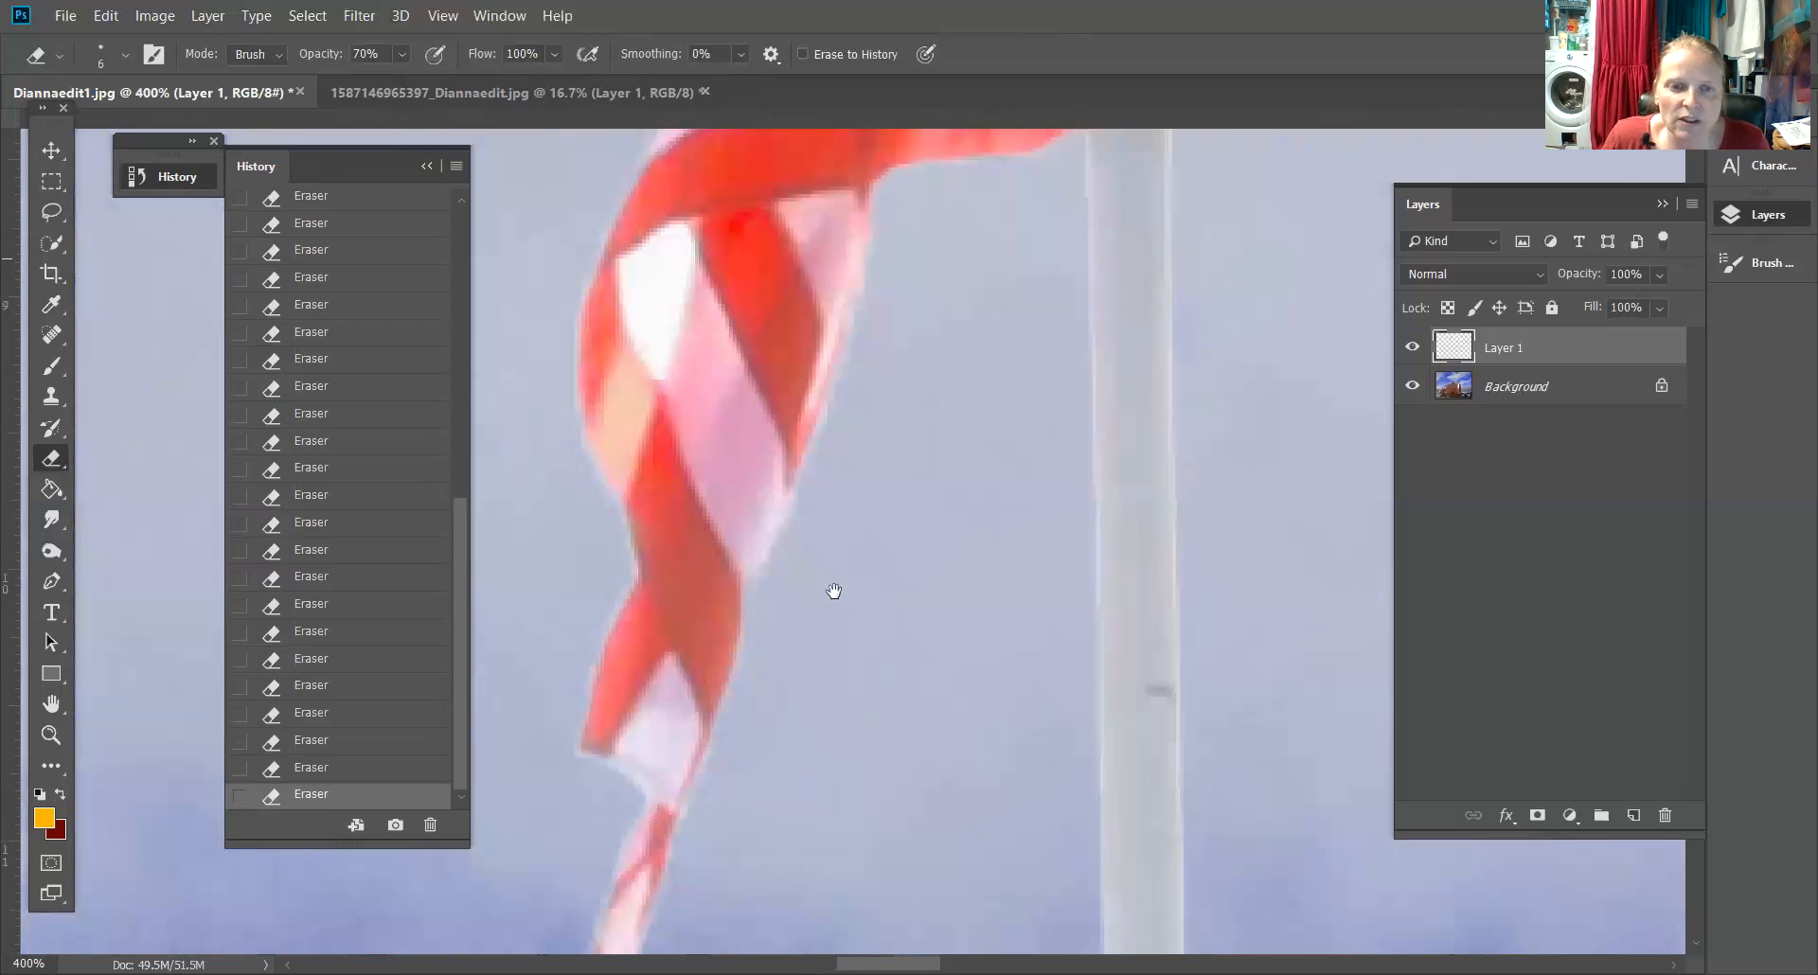
drag(832, 593, 835, 511)
mouse_move(650, 501)
mouse_down()
mouse_move(598, 674)
mouse_move(673, 702)
mouse_up()
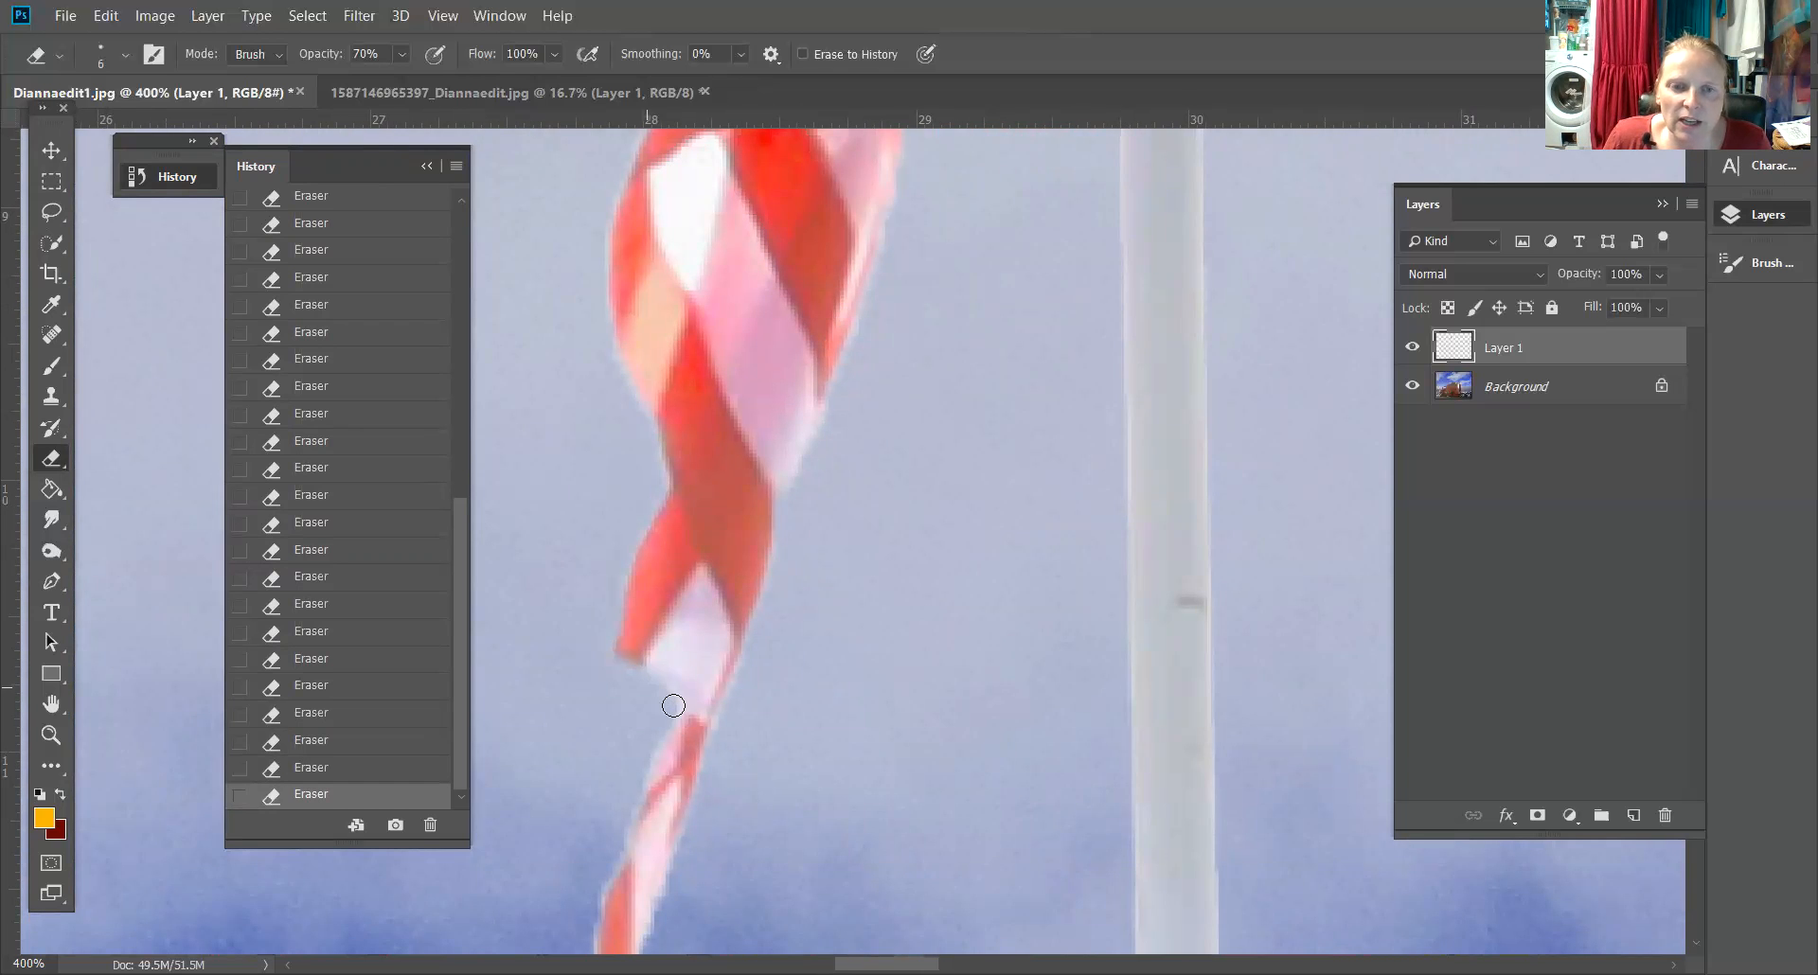
drag(609, 360, 674, 500)
mouse_move(888, 350)
mouse_down()
mouse_move(900, 224)
mouse_move(979, 3)
mouse_up()
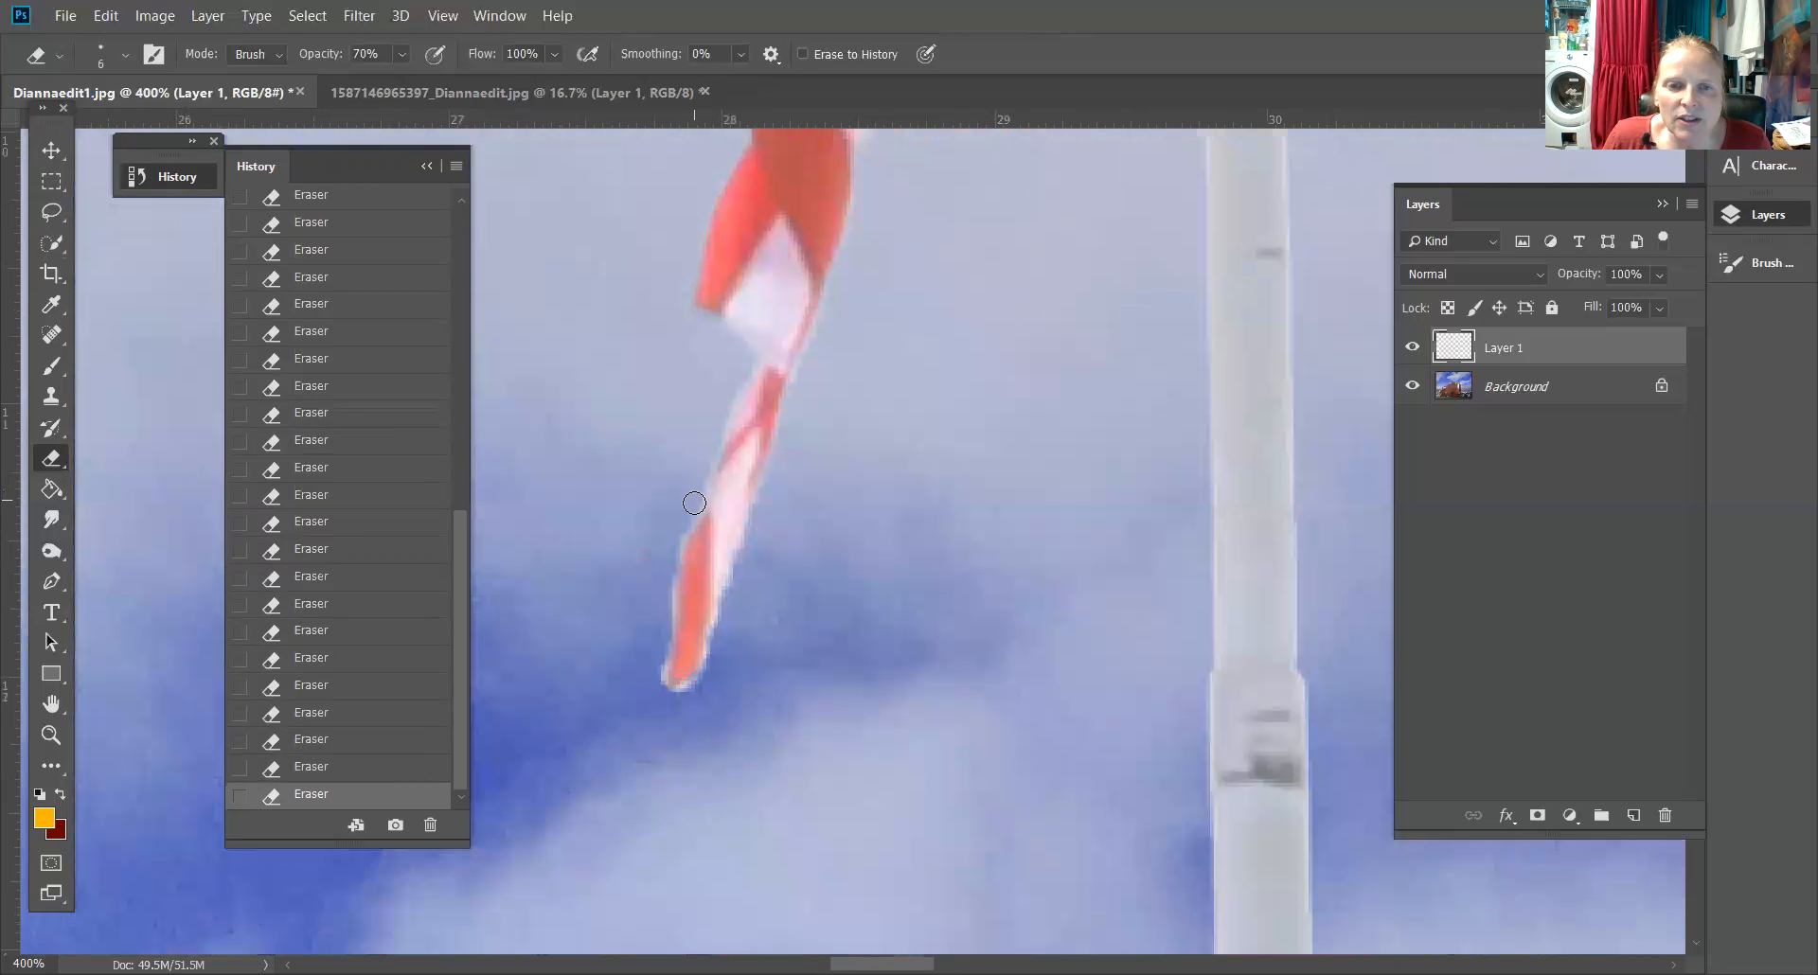
mouse_move(660, 616)
mouse_down()
mouse_move(672, 700)
mouse_move(716, 656)
mouse_move(799, 390)
mouse_up()
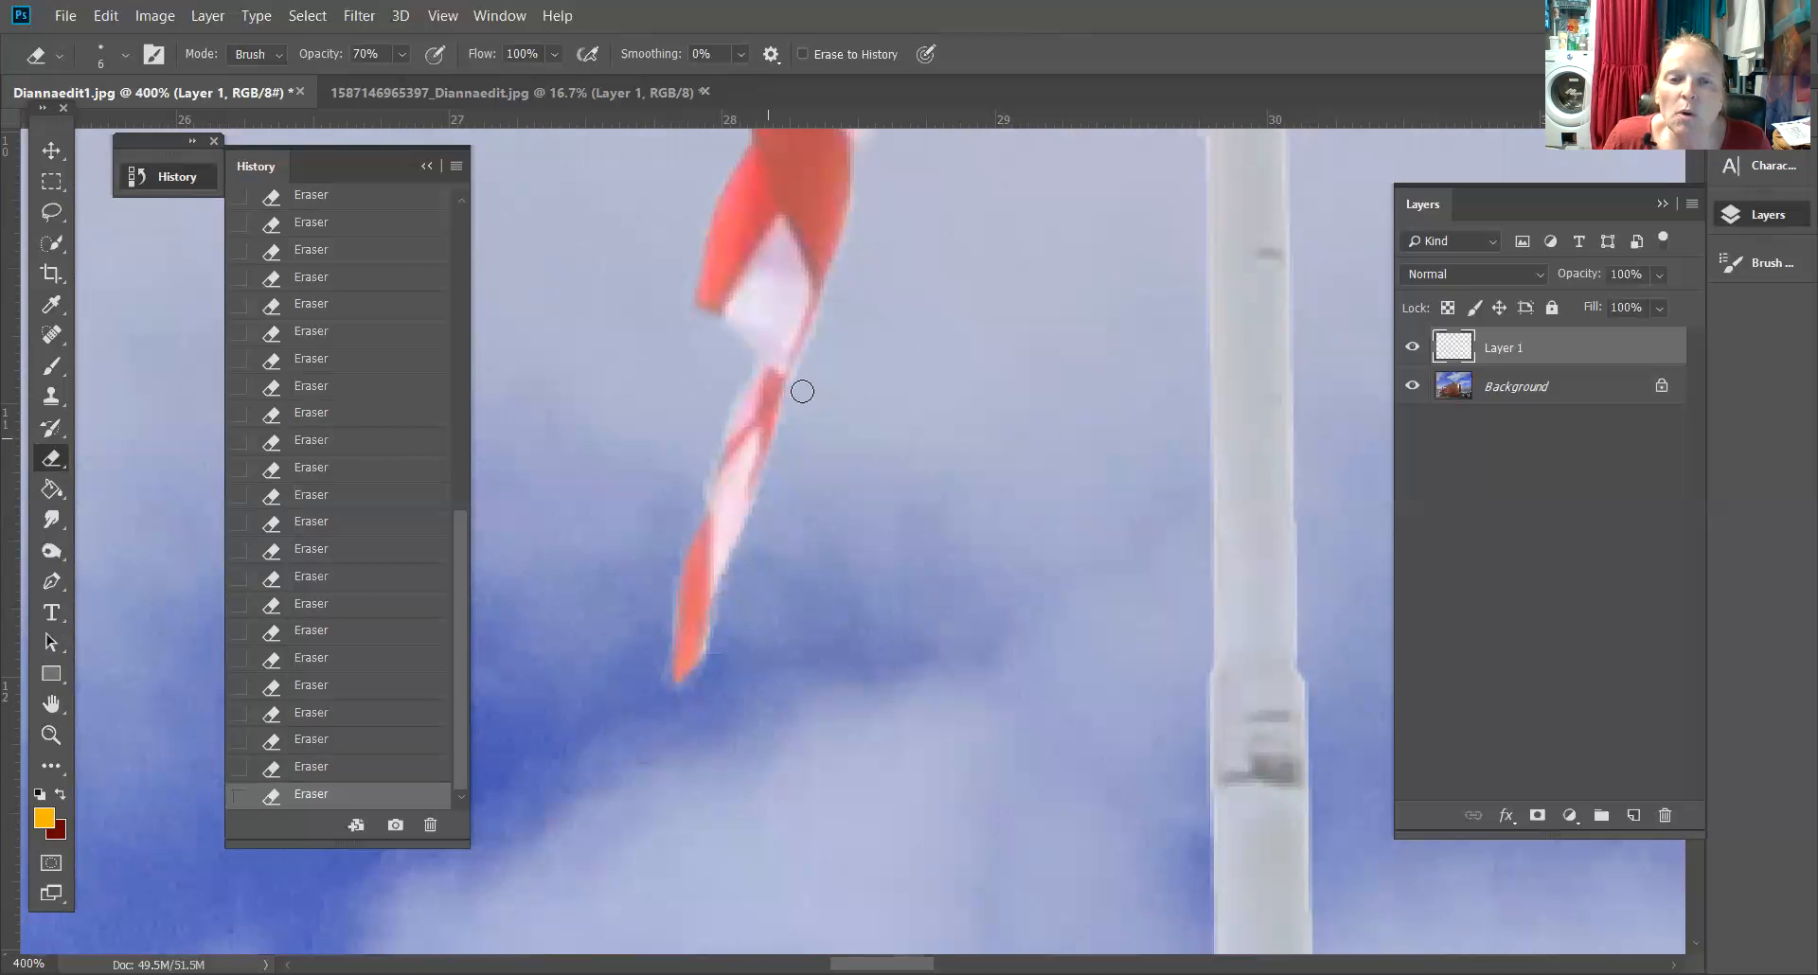
Erase the light fringe where the flagpole base meets the truck's roof fairing
key(ctrl+minus)
key(ctrl+minus)
key(ctrl+minus)
key(ctrl+minus)
key(ctrl+minus)
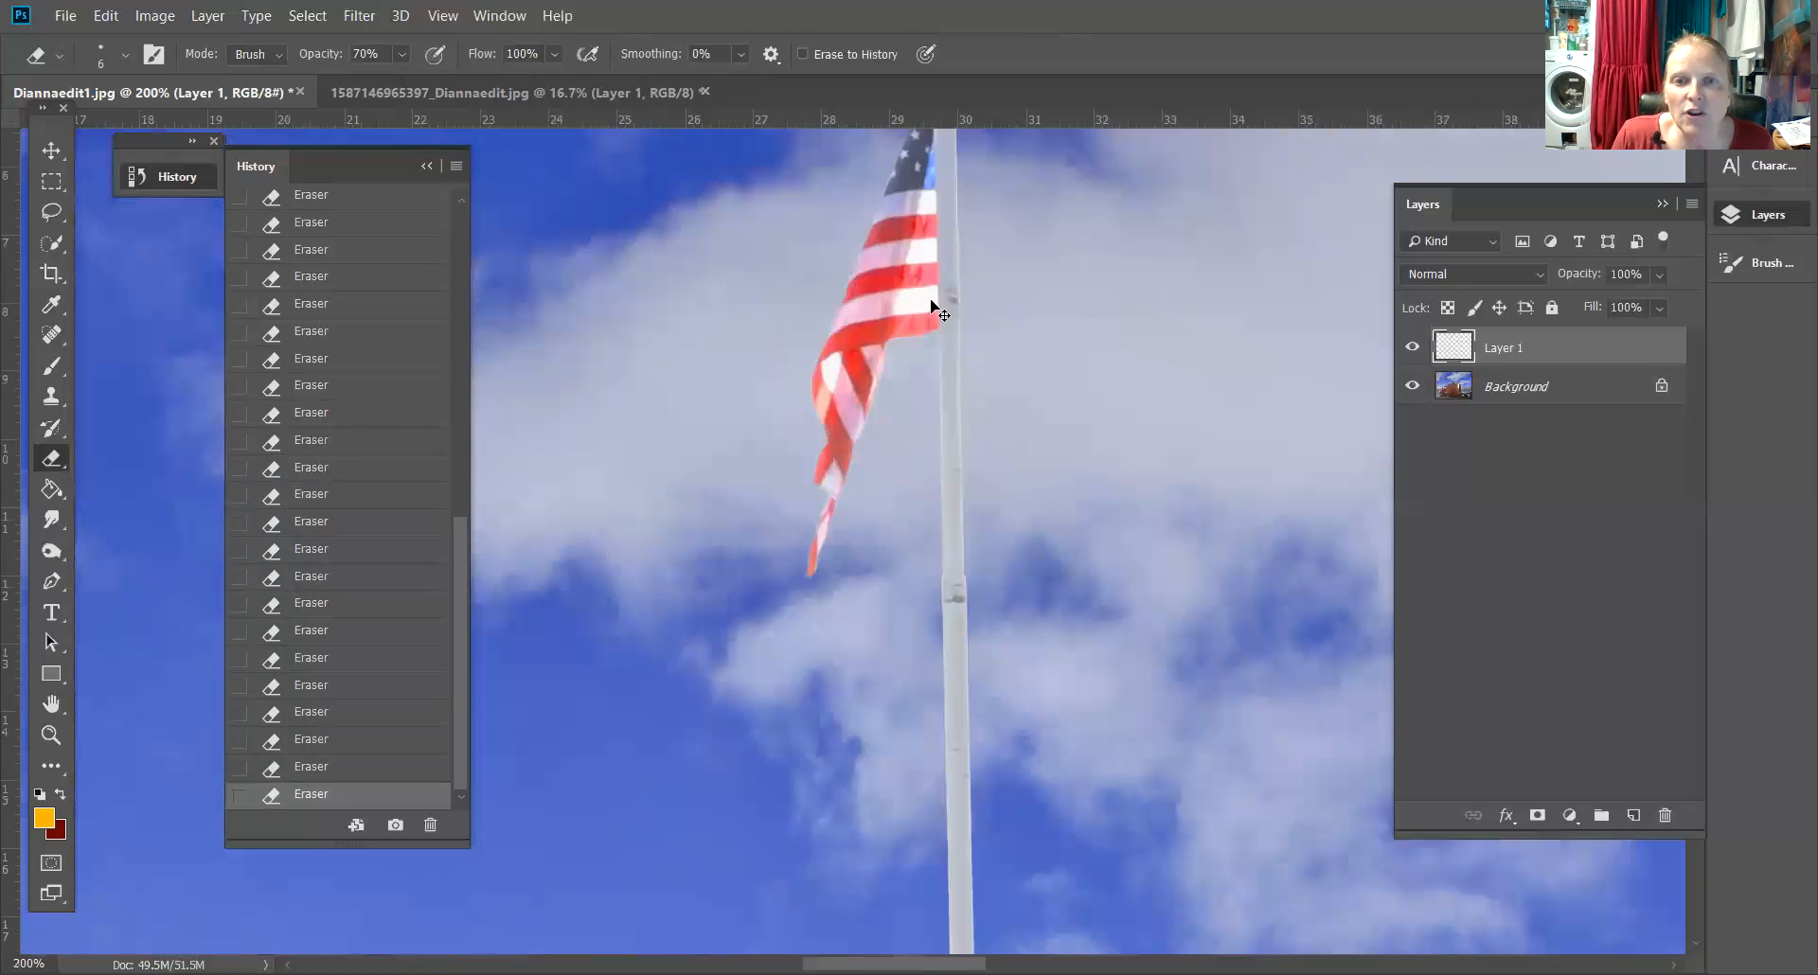
key(ctrl+minus)
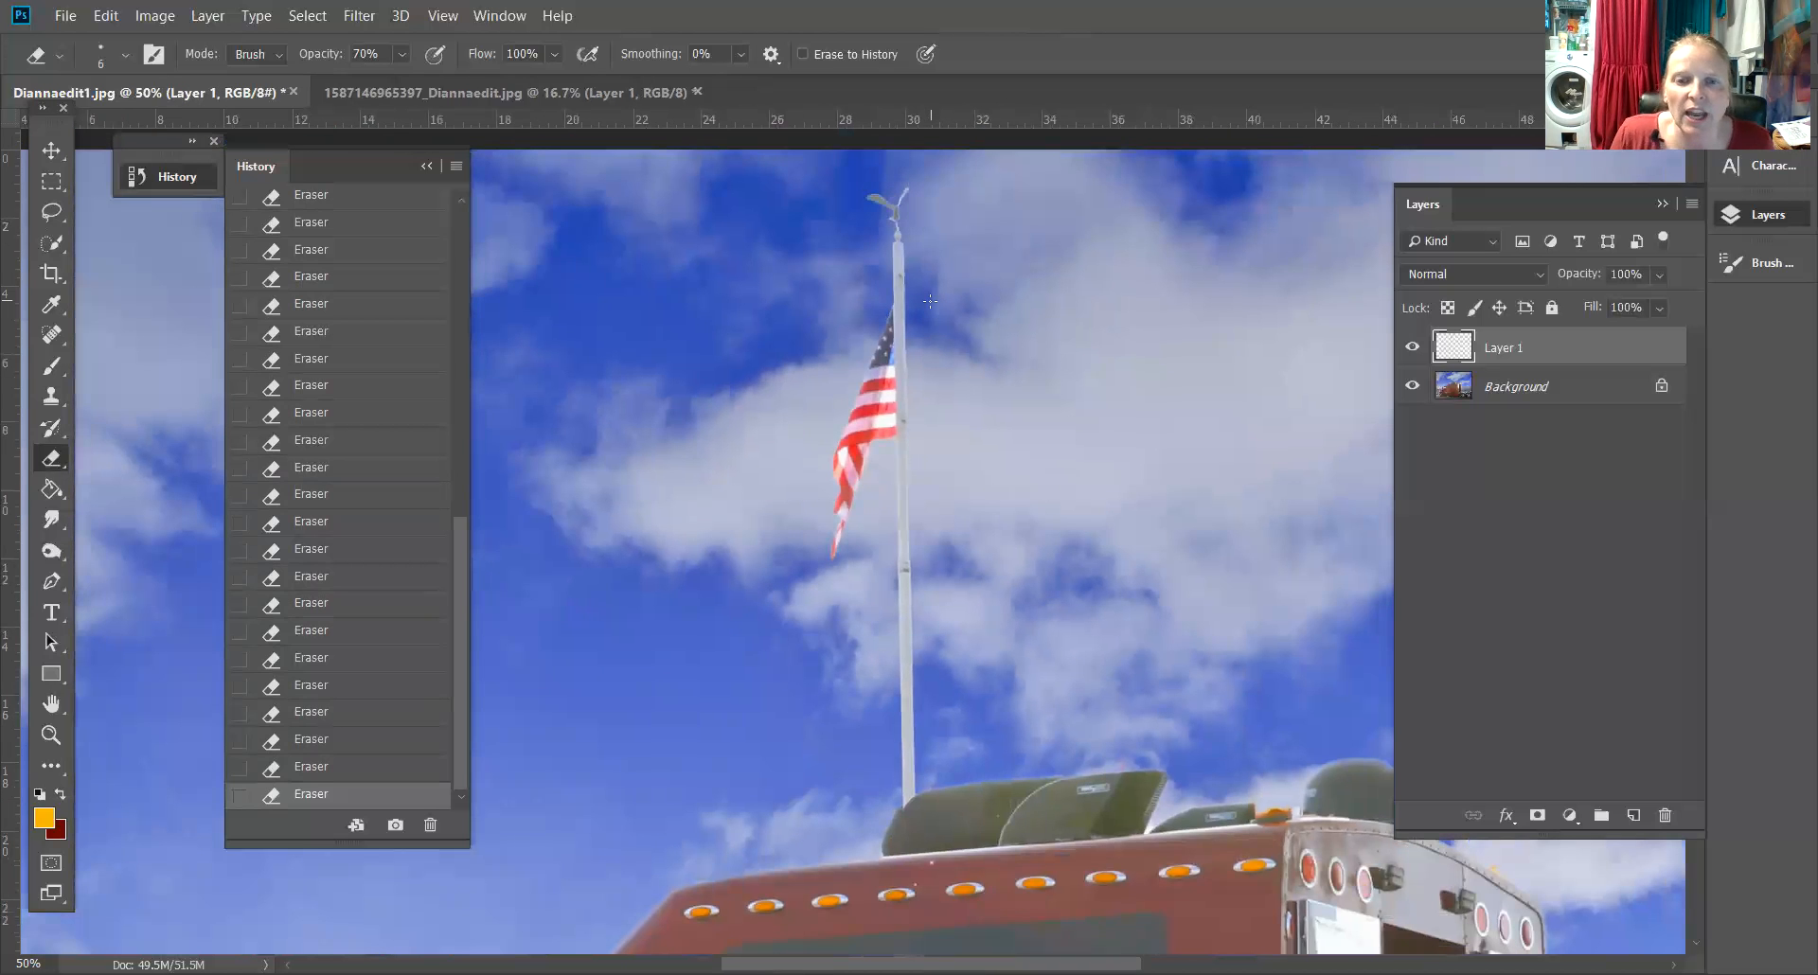
key(ctrl+plus)
key(ctrl+plus)
key(ctrl+plus)
key(ctrl+plus)
key(ctrl+plus)
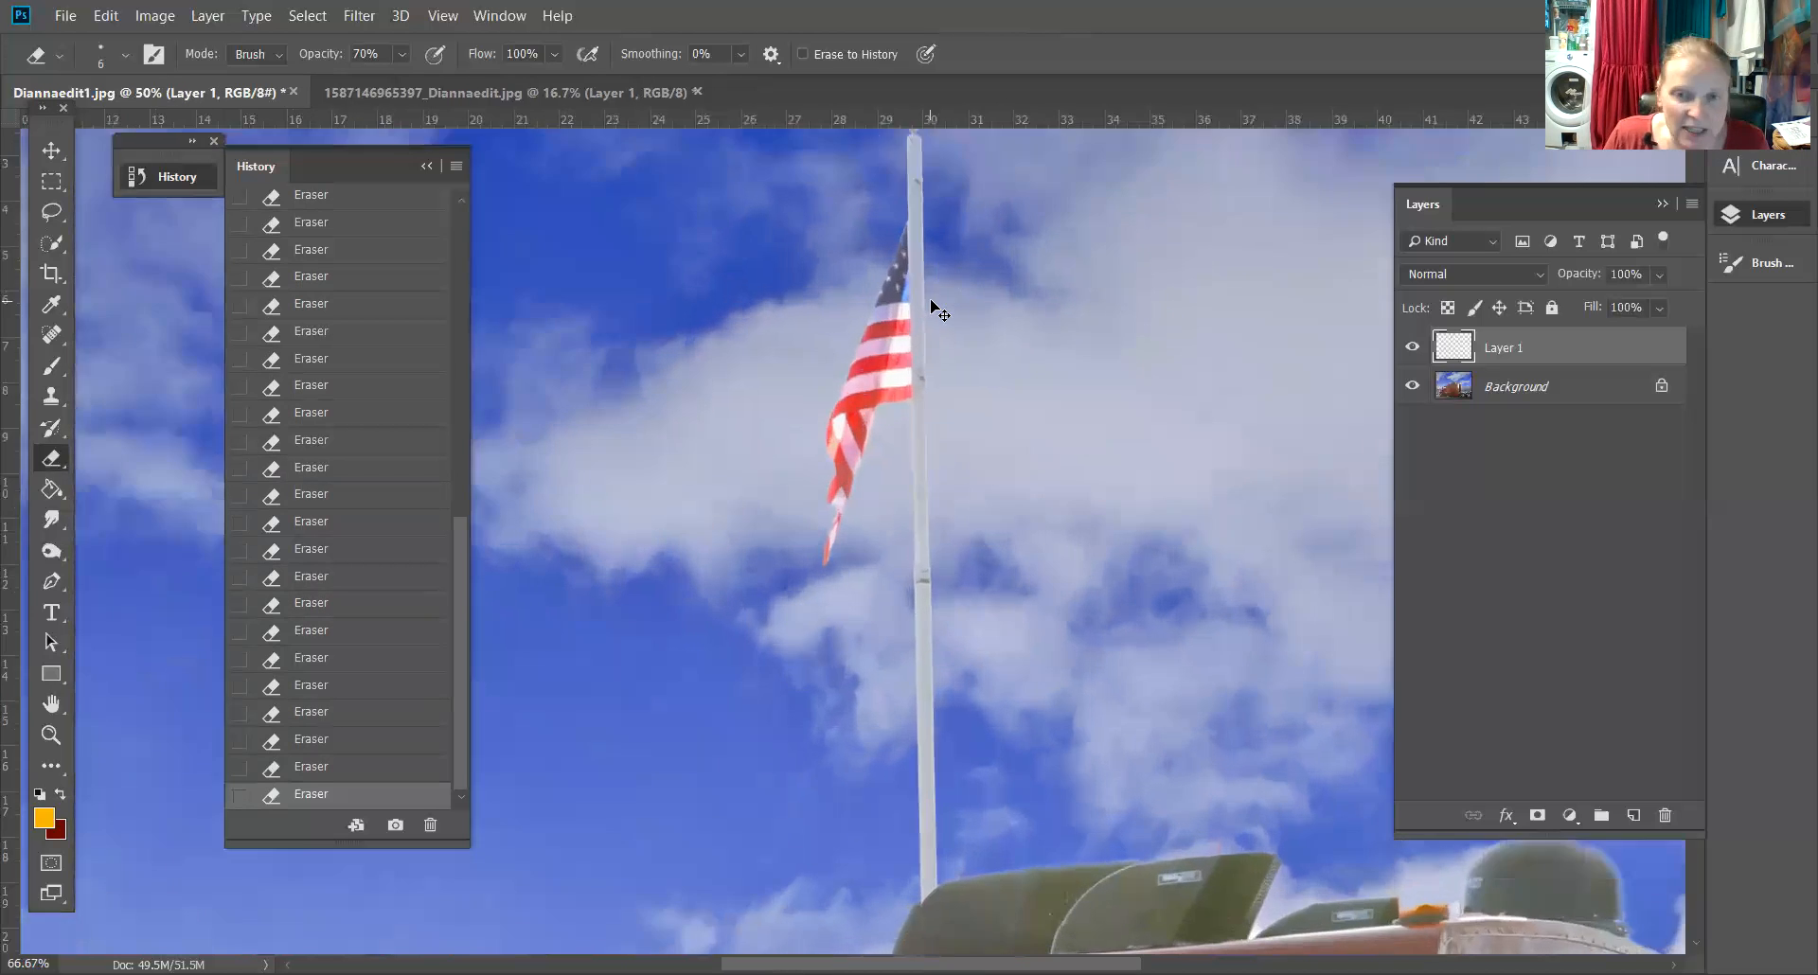
drag(1065, 895, 974, 322)
drag(822, 555, 709, 206)
drag(843, 515, 764, 225)
drag(828, 544, 783, 310)
drag(822, 757, 758, 296)
mouse_move(974, 635)
mouse_down()
mouse_move(867, 723)
mouse_move(868, 744)
mouse_up()
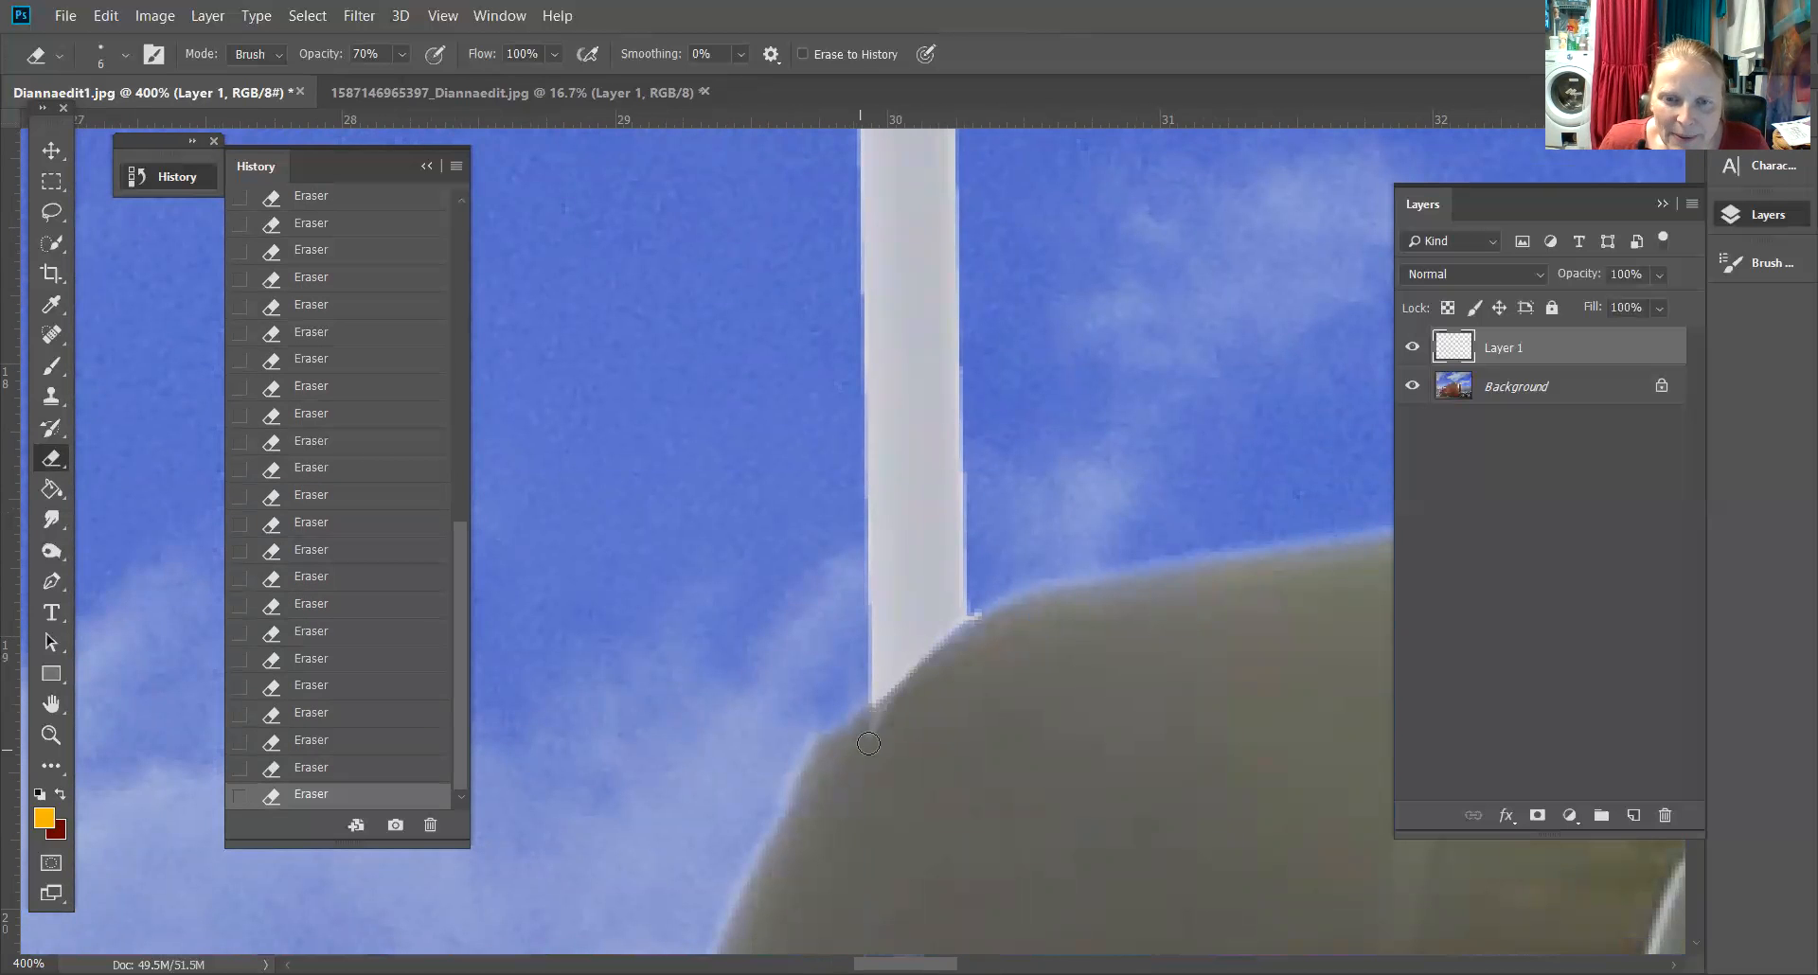
drag(922, 672, 867, 732)
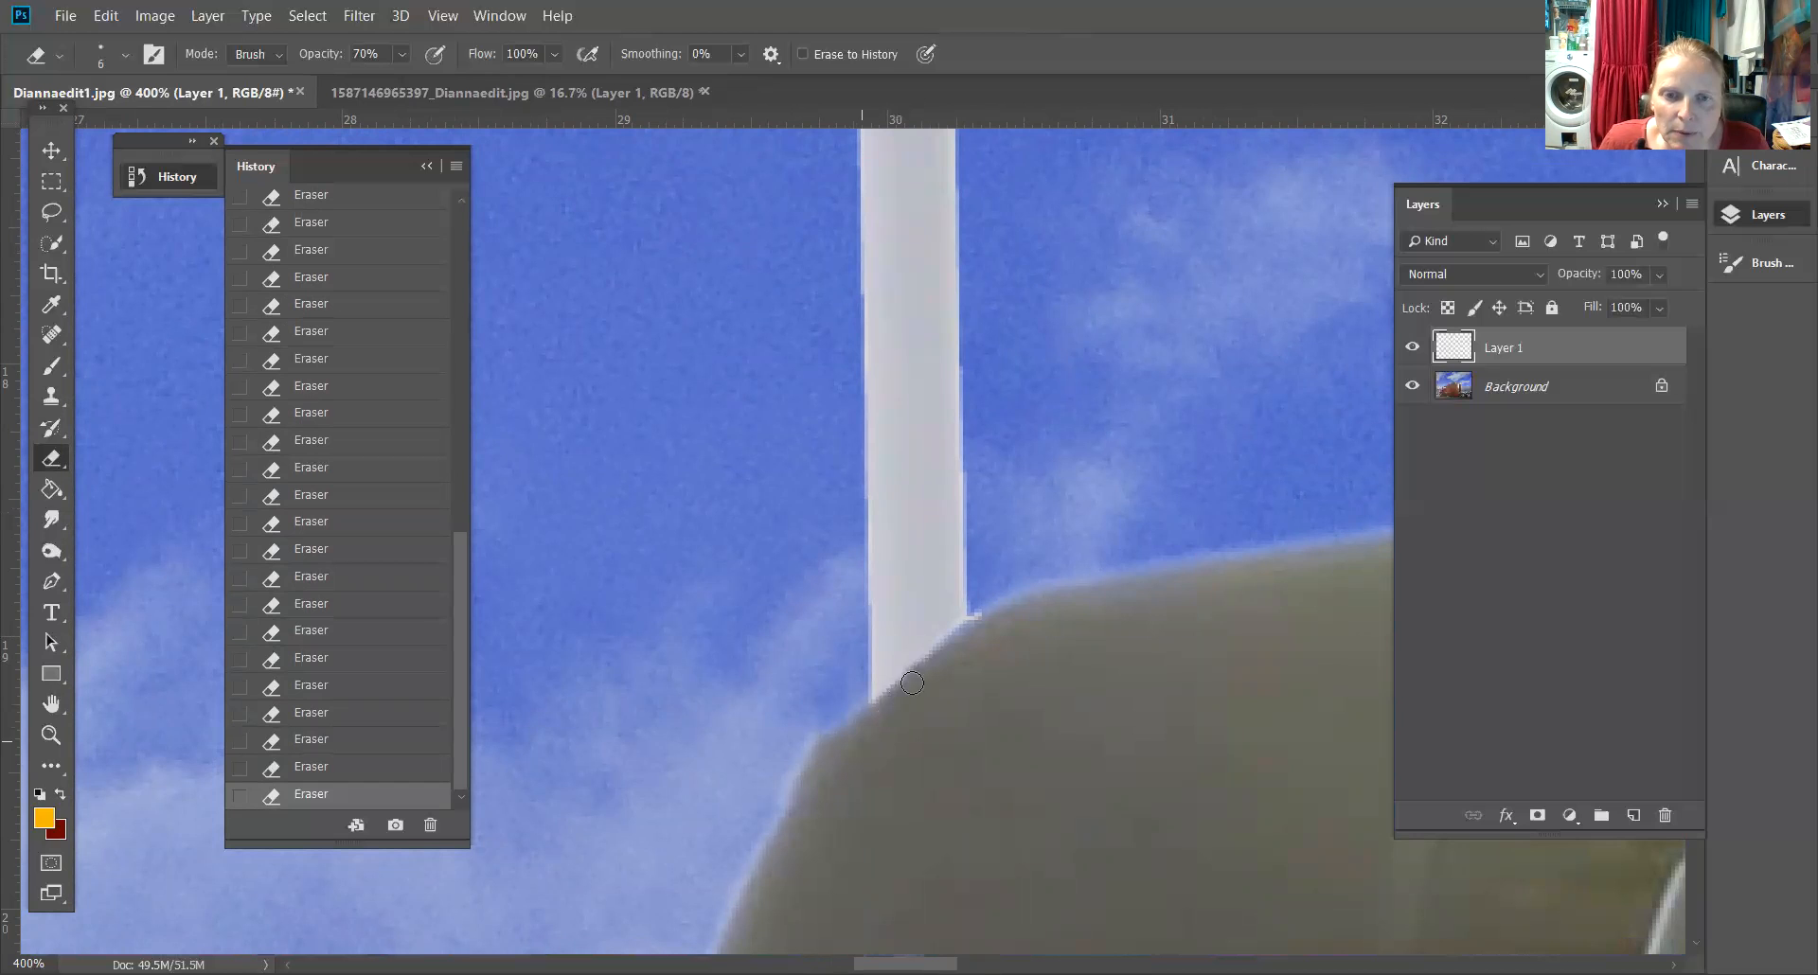
drag(952, 641, 972, 626)
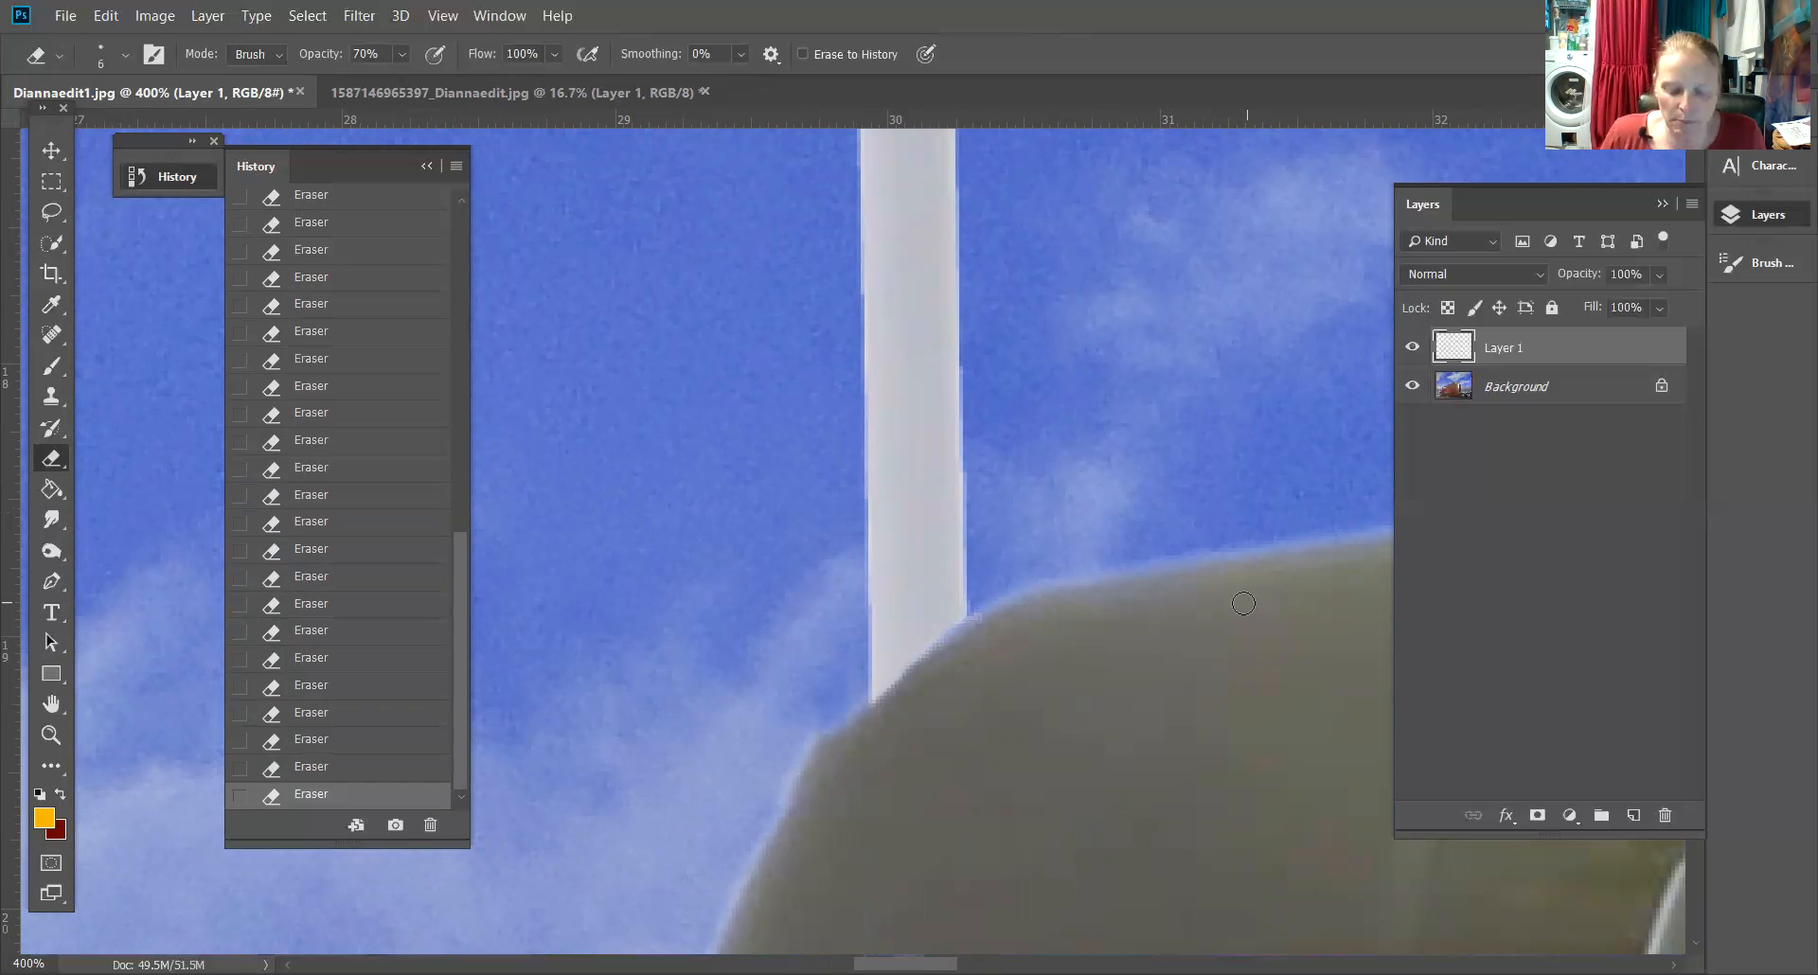
Flatten the image into a single background layer
key(ctrl+minus)
key(ctrl+minus)
key(ctrl+minus)
key(ctrl+minus)
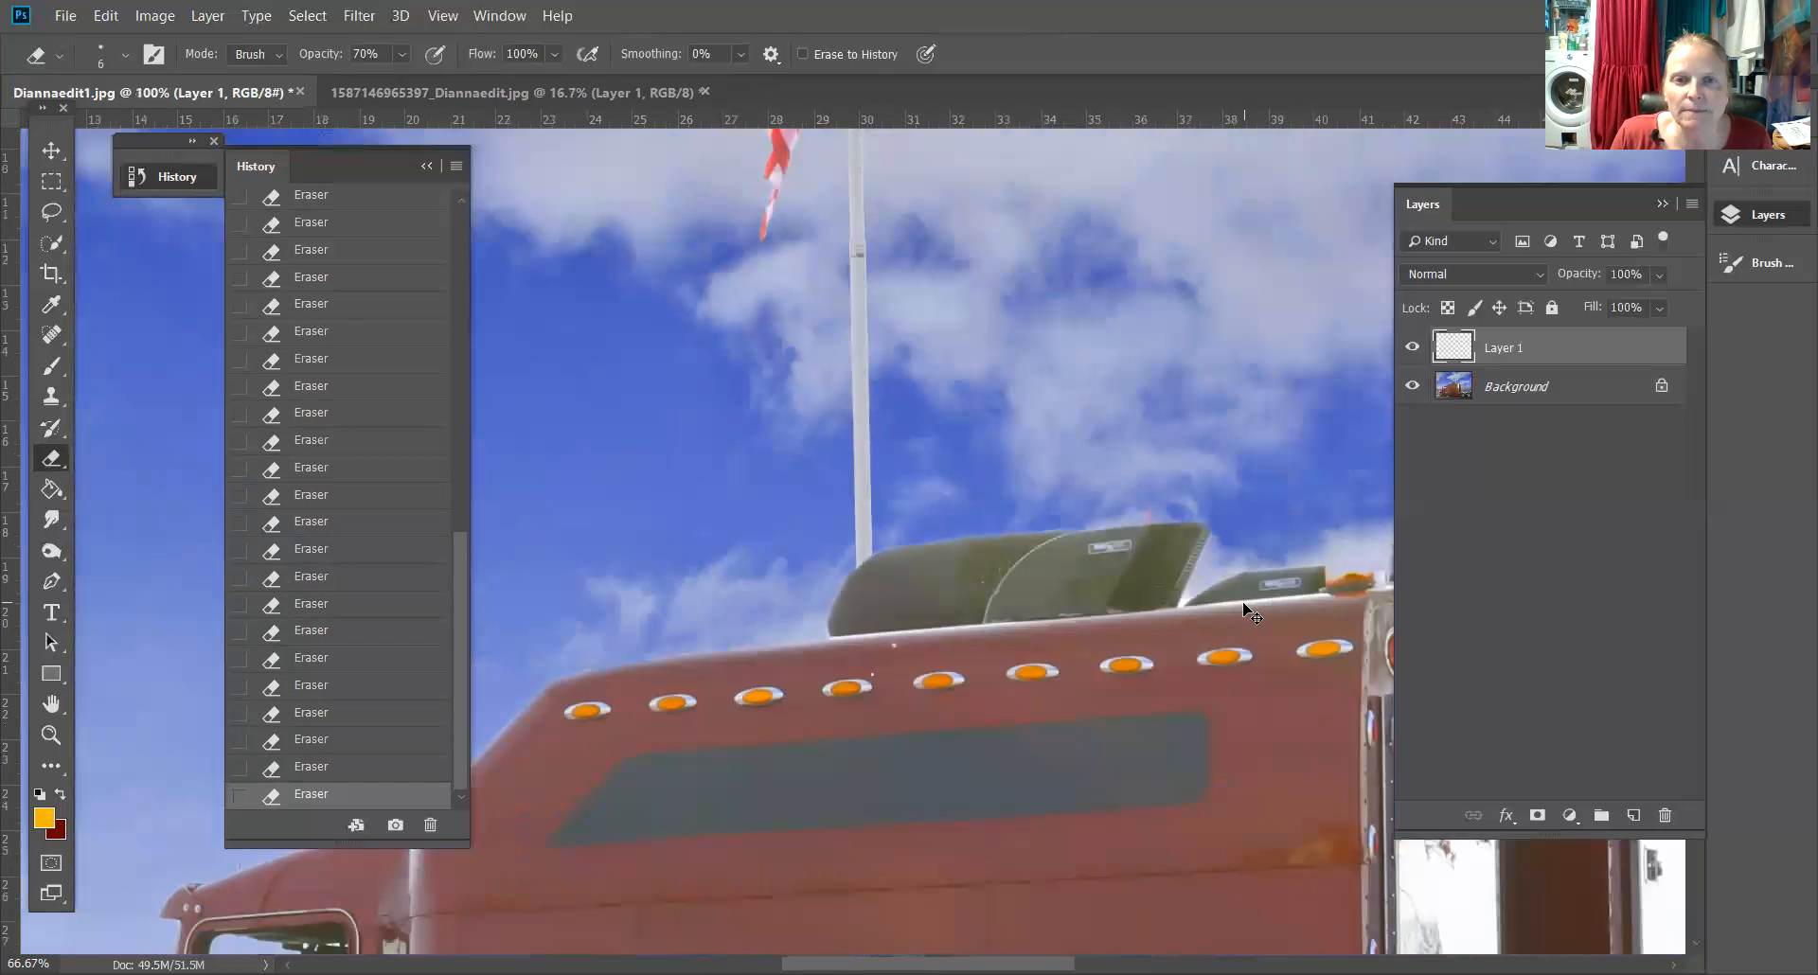
key(ctrl+minus)
key(ctrl+minus)
key(ctrl+minus)
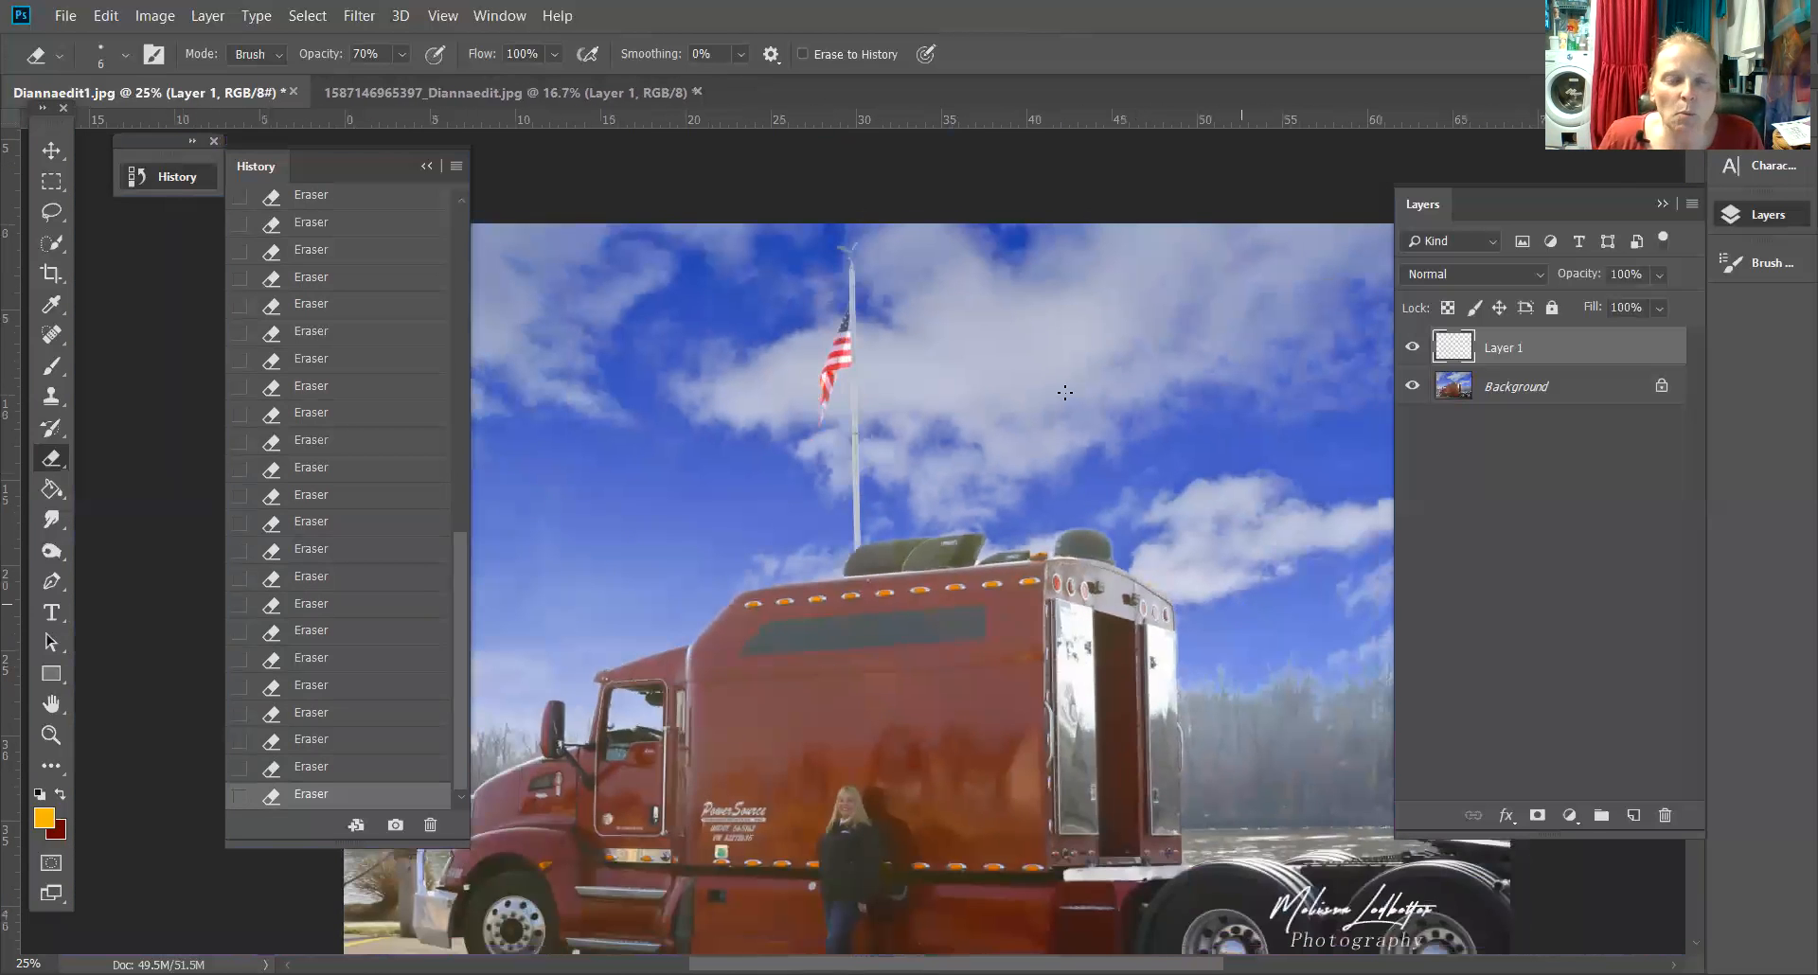
click(214, 19)
click(270, 862)
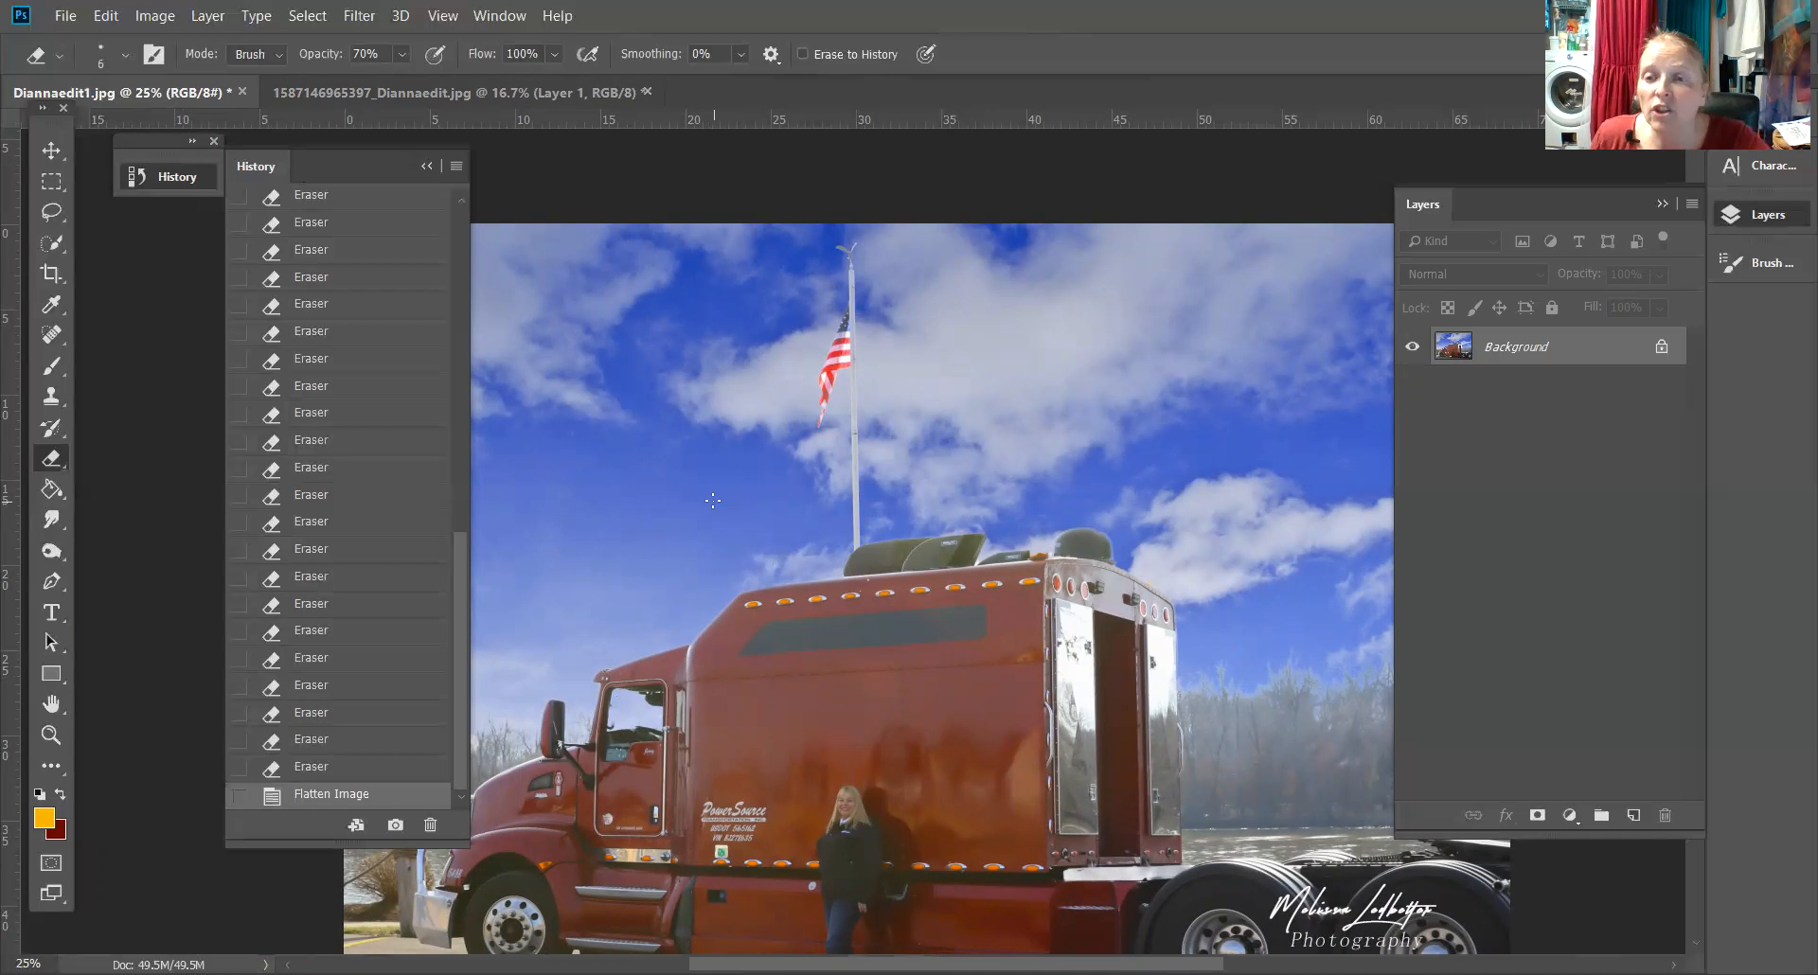
Select the Brush at size 15 and sample the sky blue #759dda above the tree line as foreground color
drag(1176, 688, 789, 592)
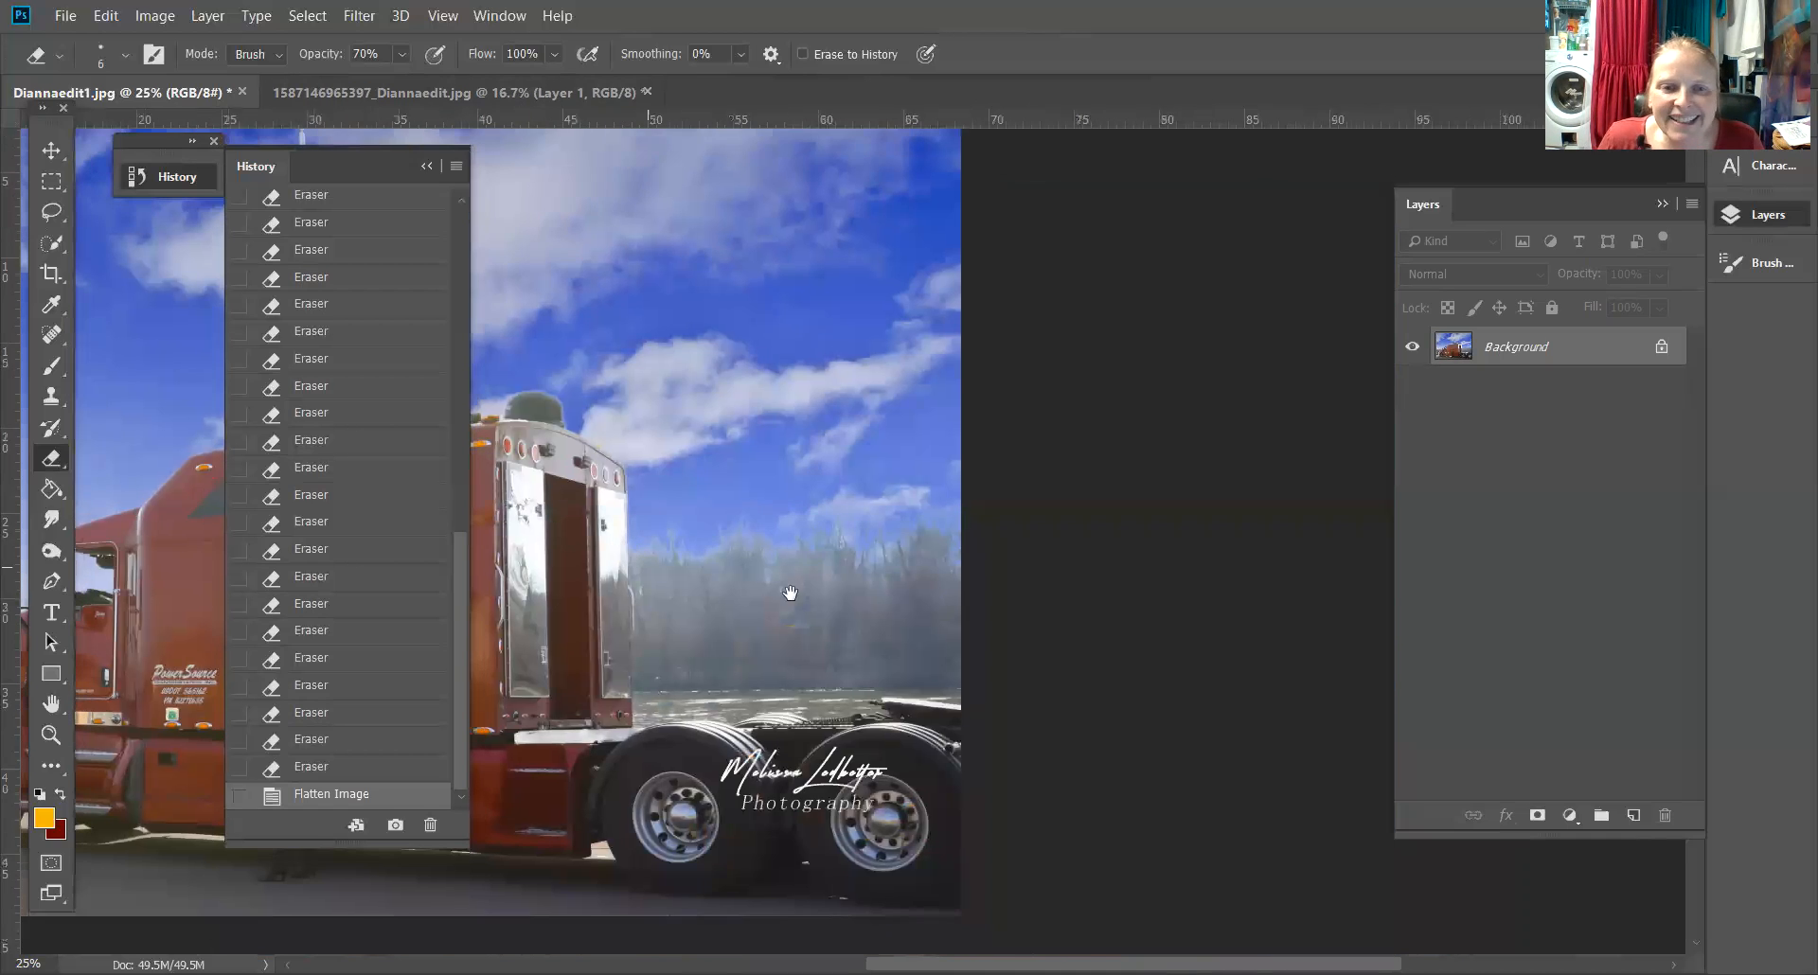
scroll(801, 603, up, 4)
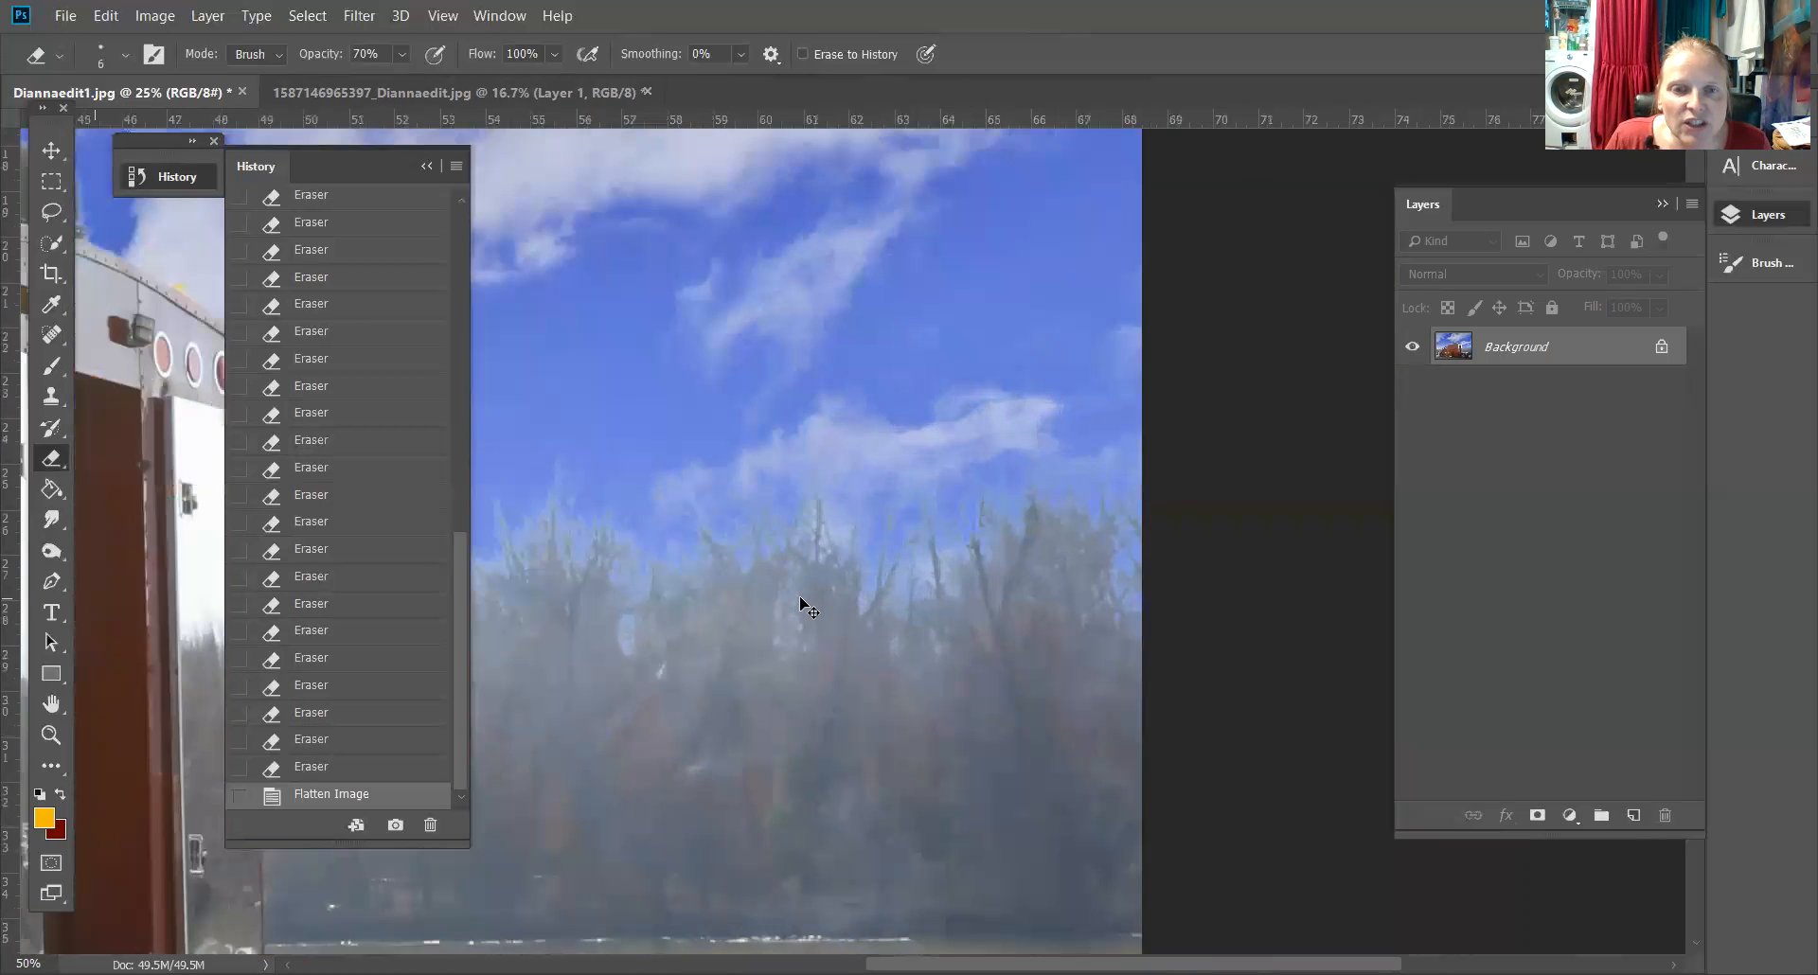
click(417, 167)
drag(535, 438, 925, 396)
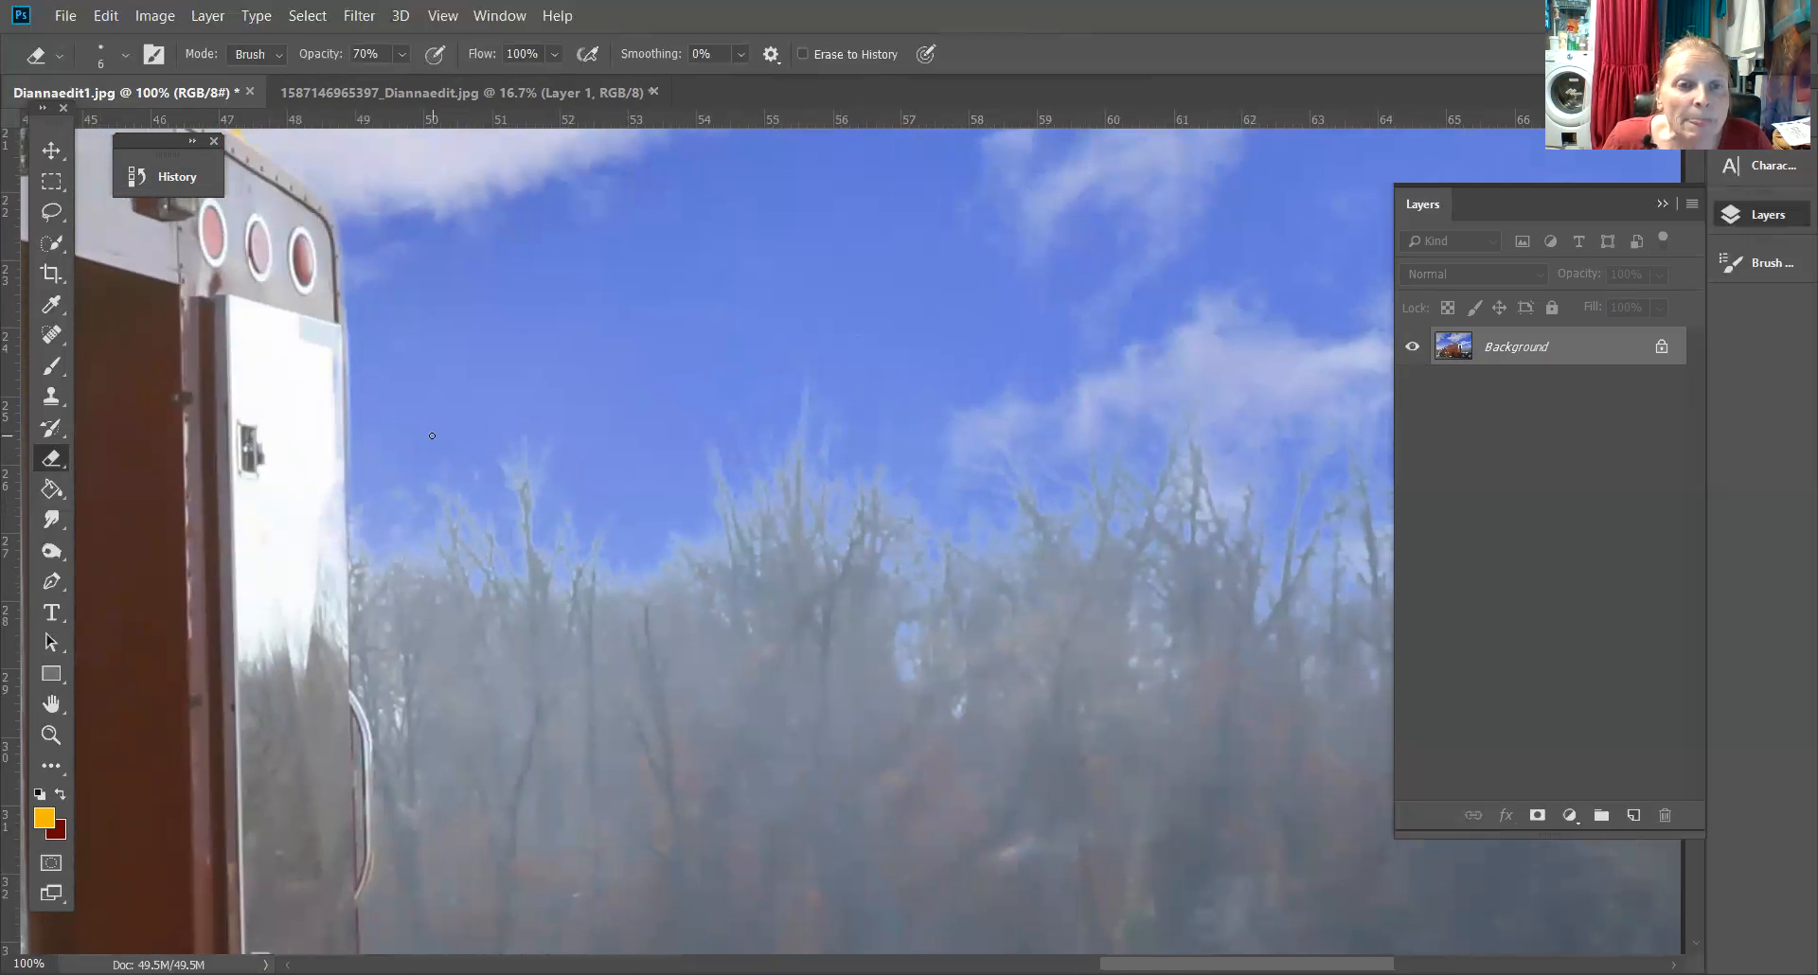
click(52, 366)
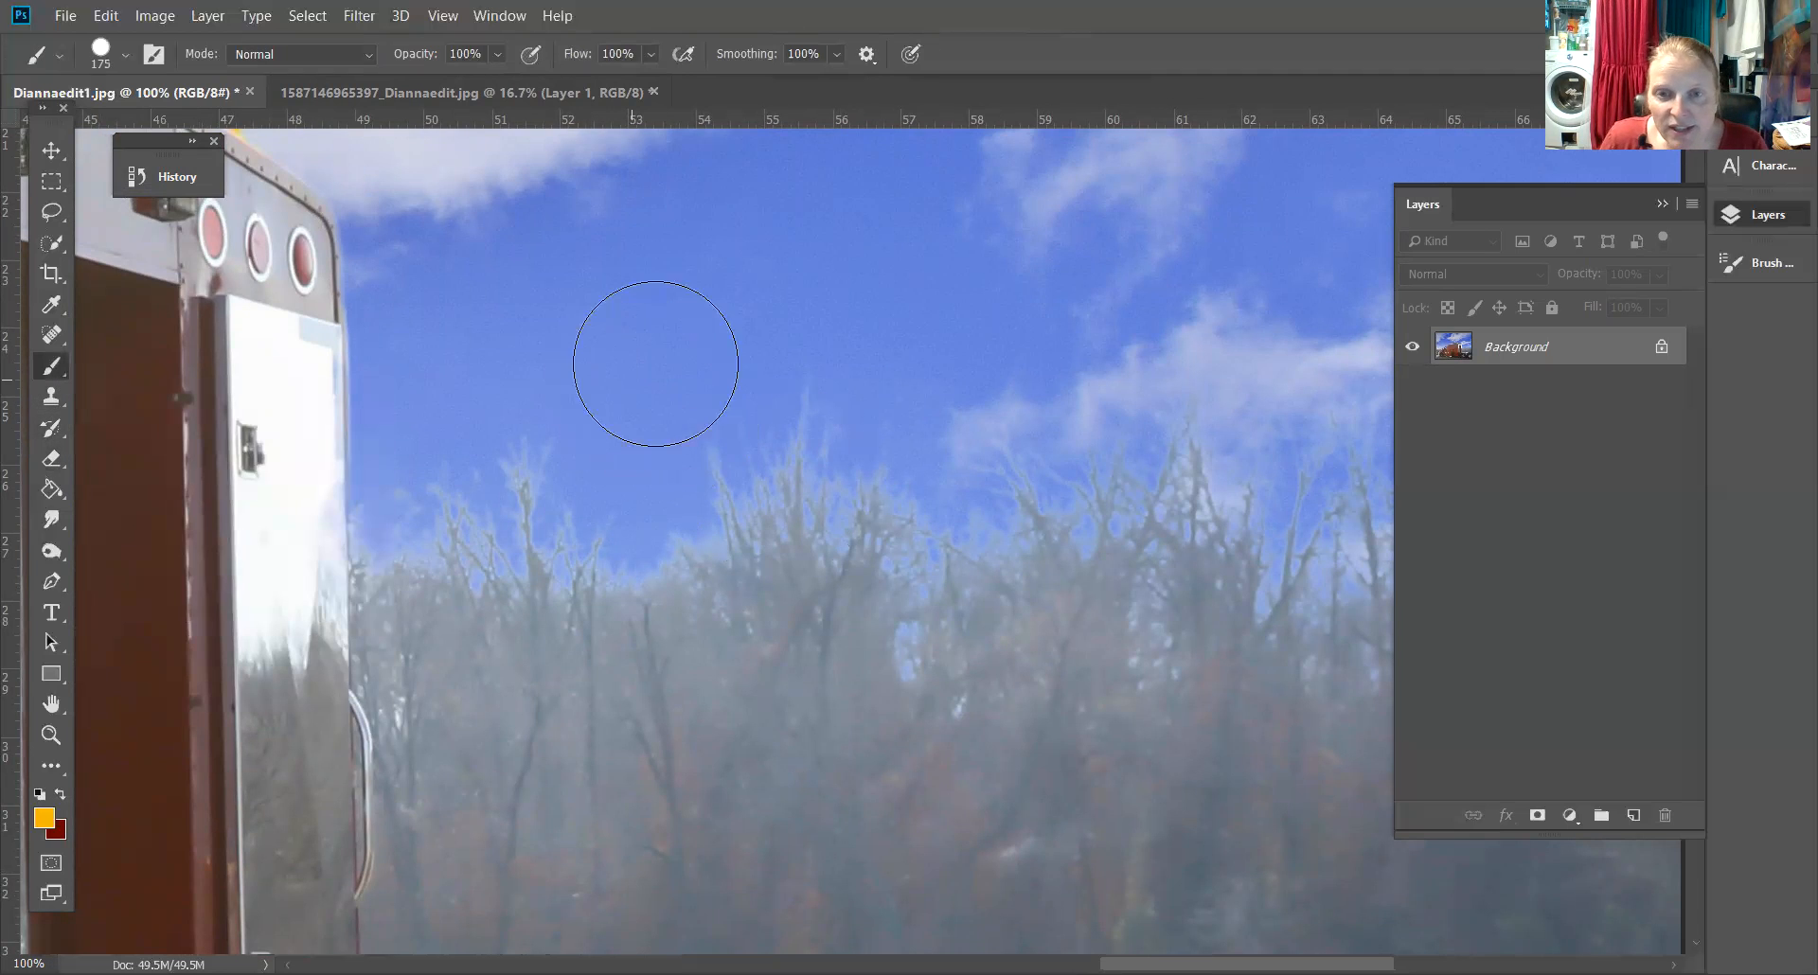
key(bracketleft)
key(bracketleft)
key(bracketleft)
key(bracketleft)
key(bracketleft)
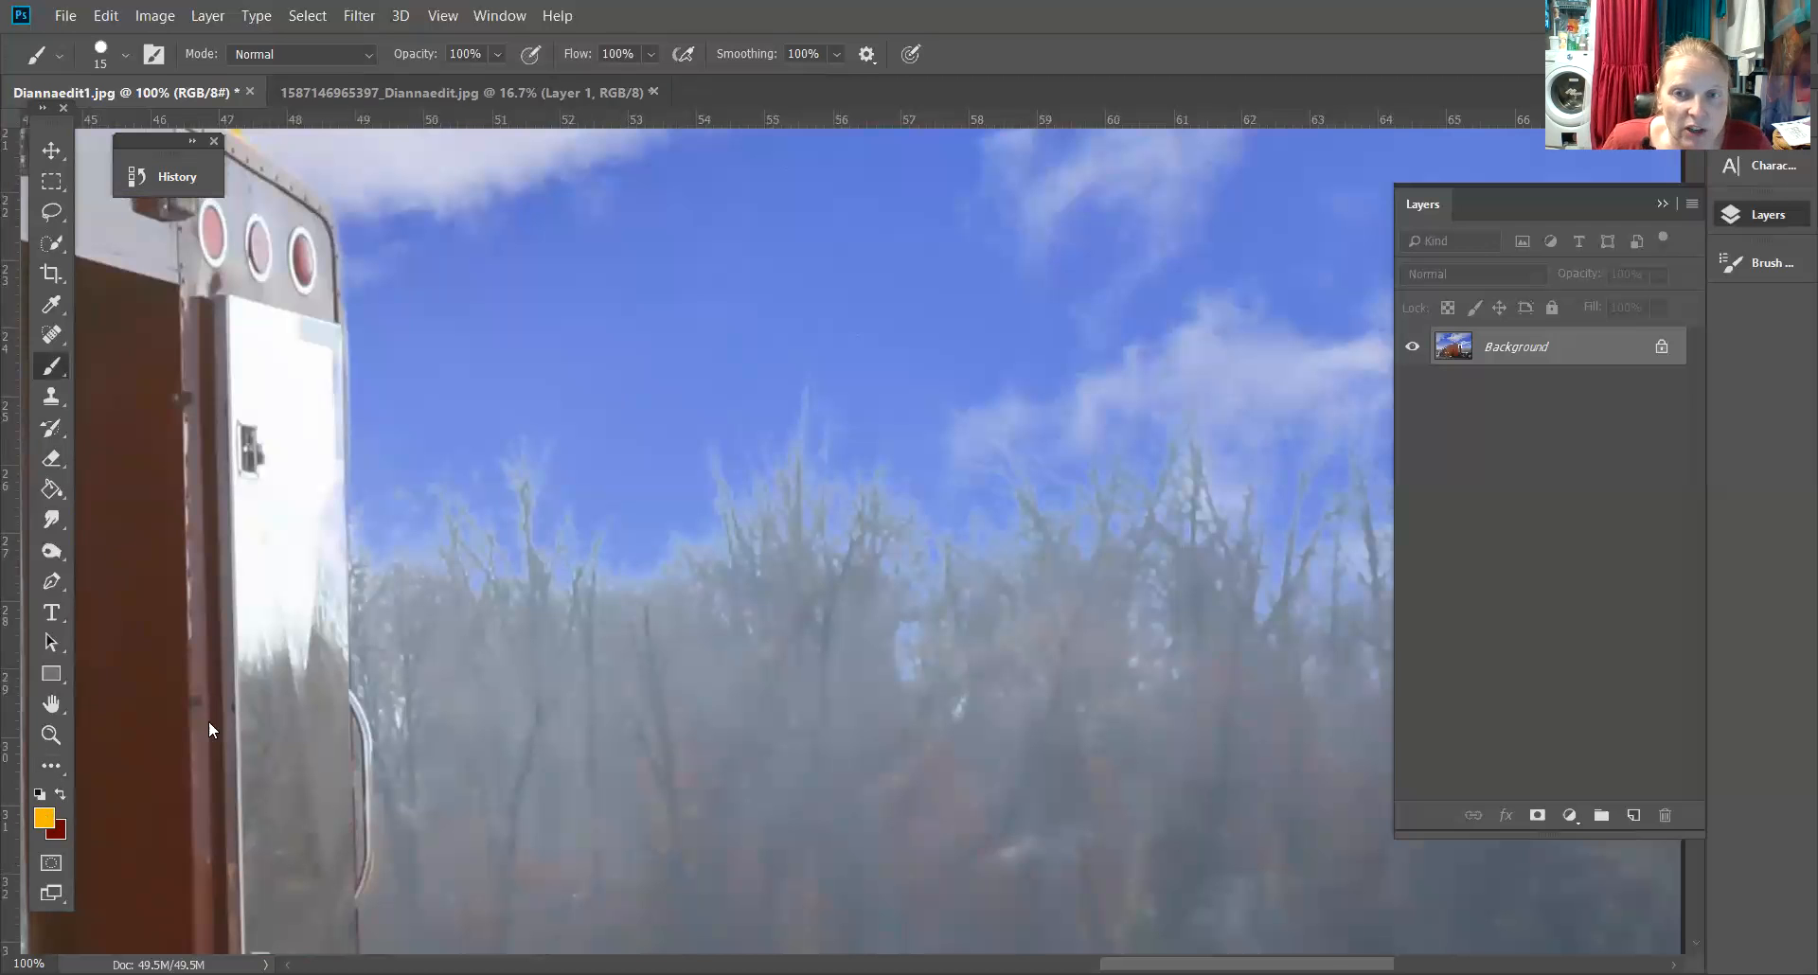
click(664, 387)
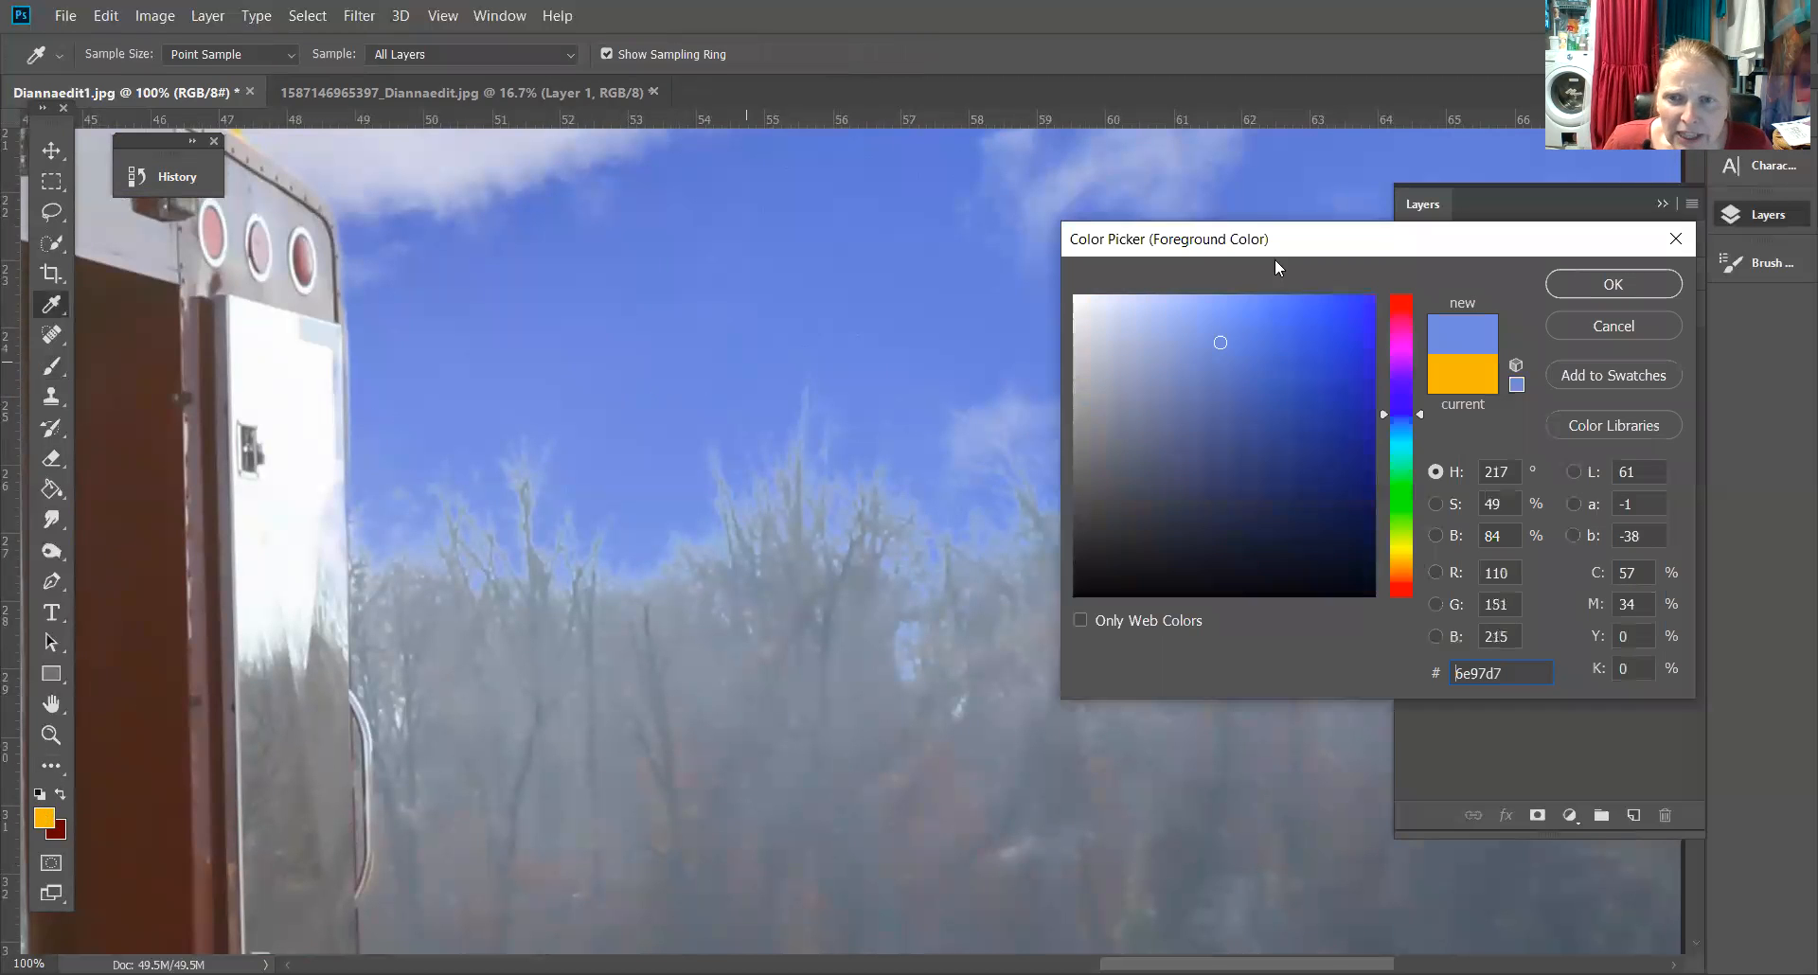
click(651, 475)
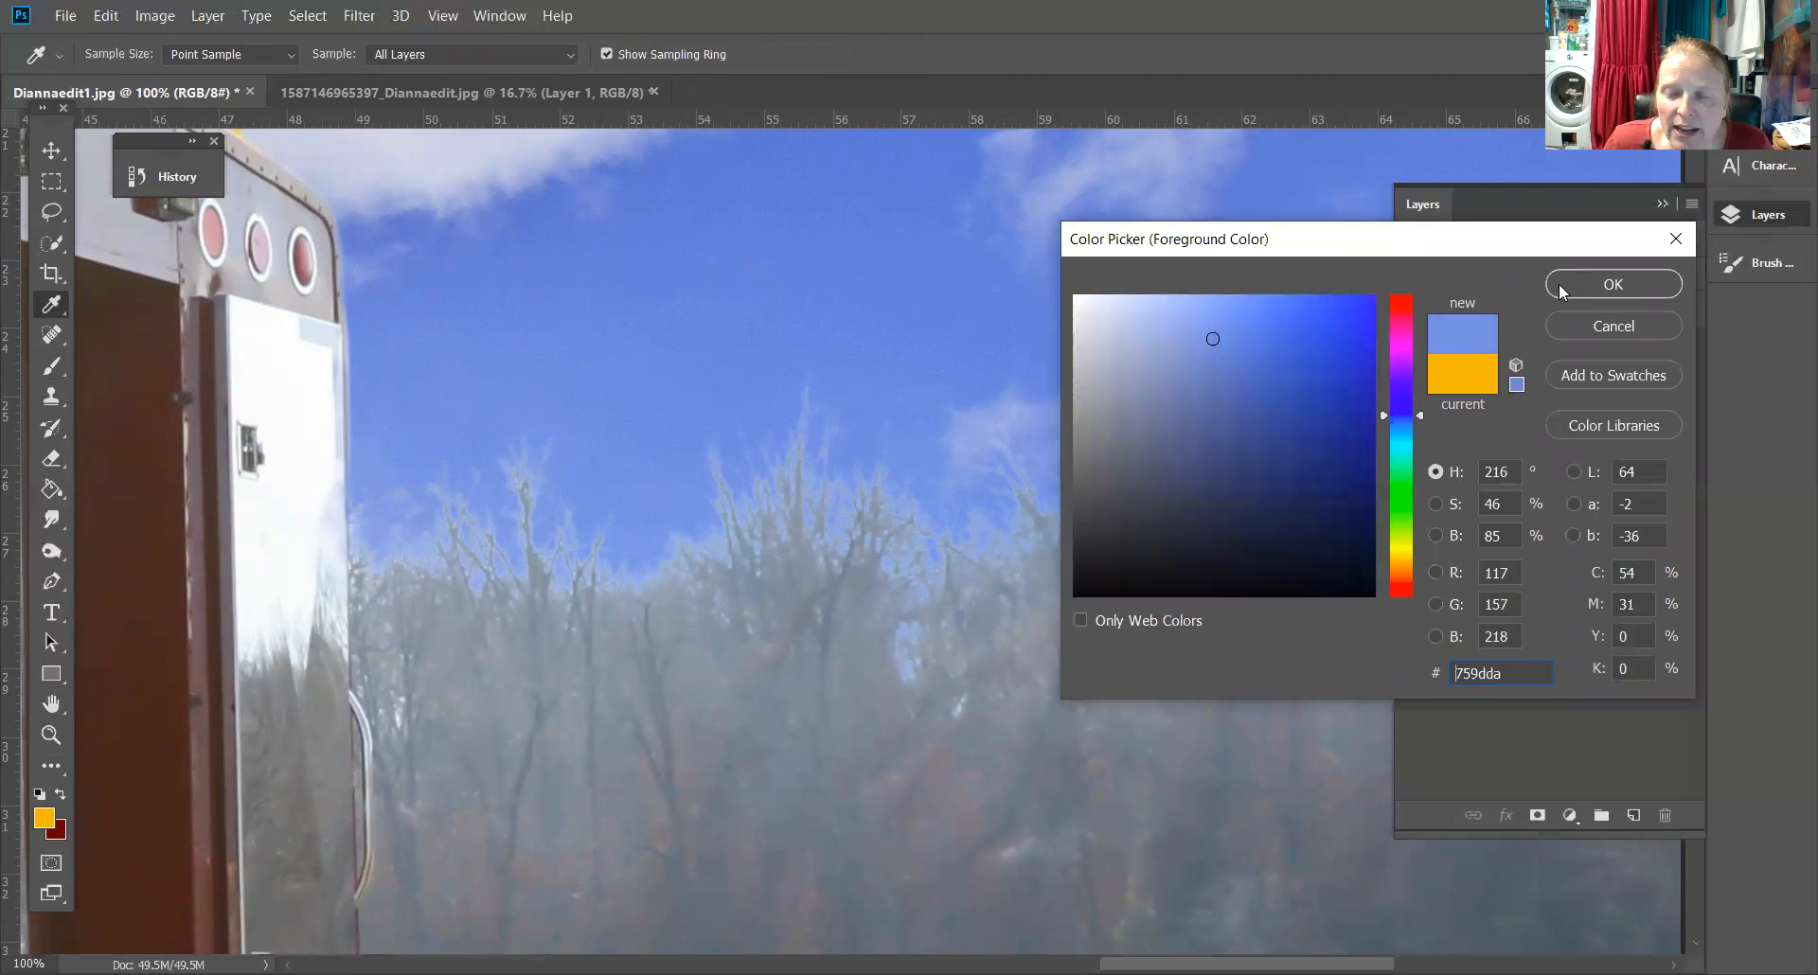
click(1559, 282)
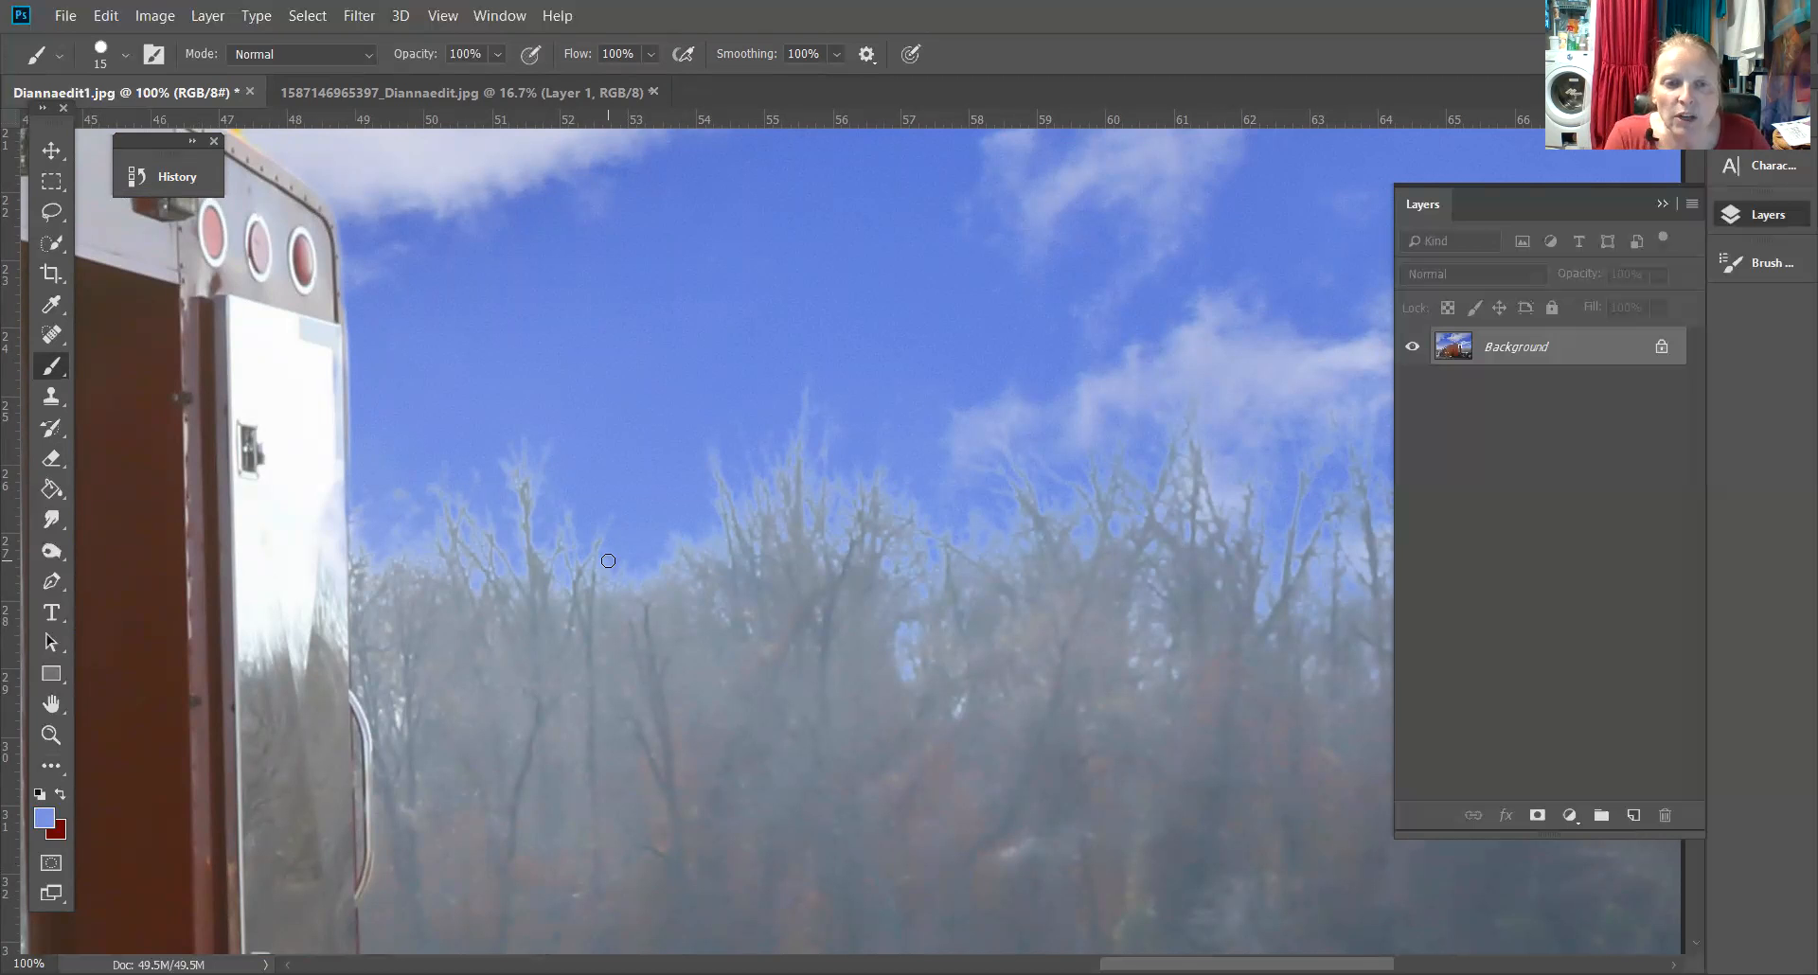
Set the brush hardness to 0% and size 35, then paint sky blue over the hazy patch above the trees
click(52, 398)
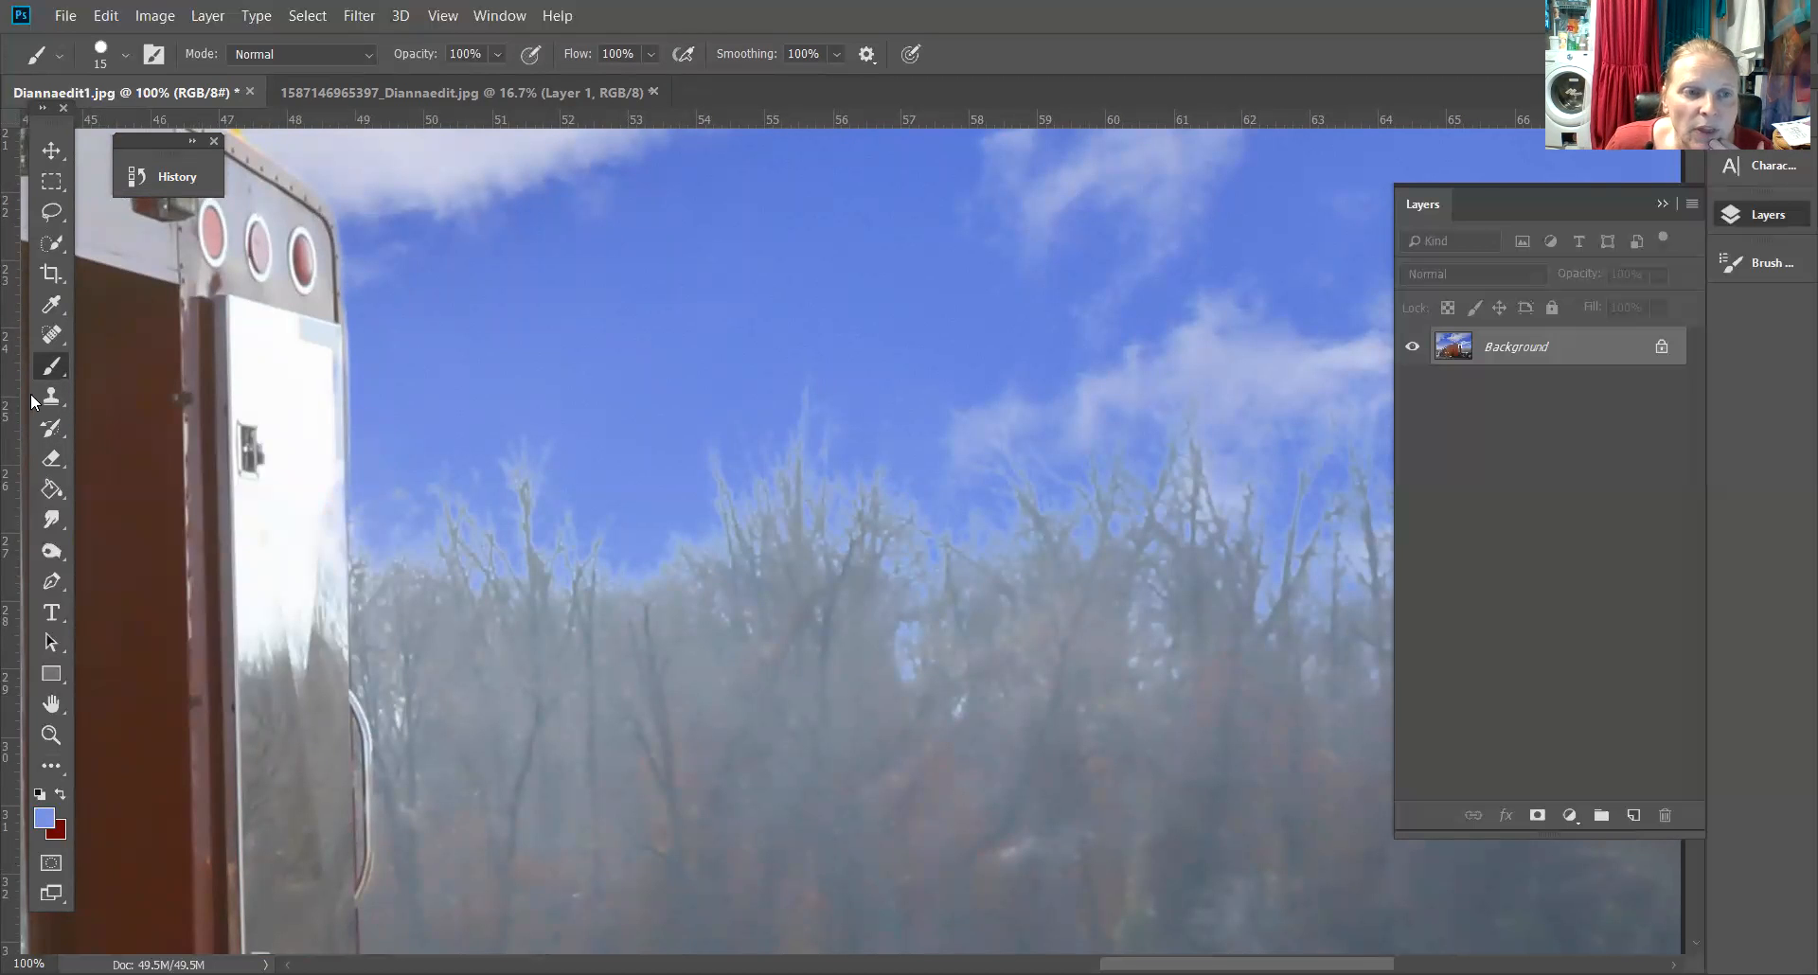
click(51, 367)
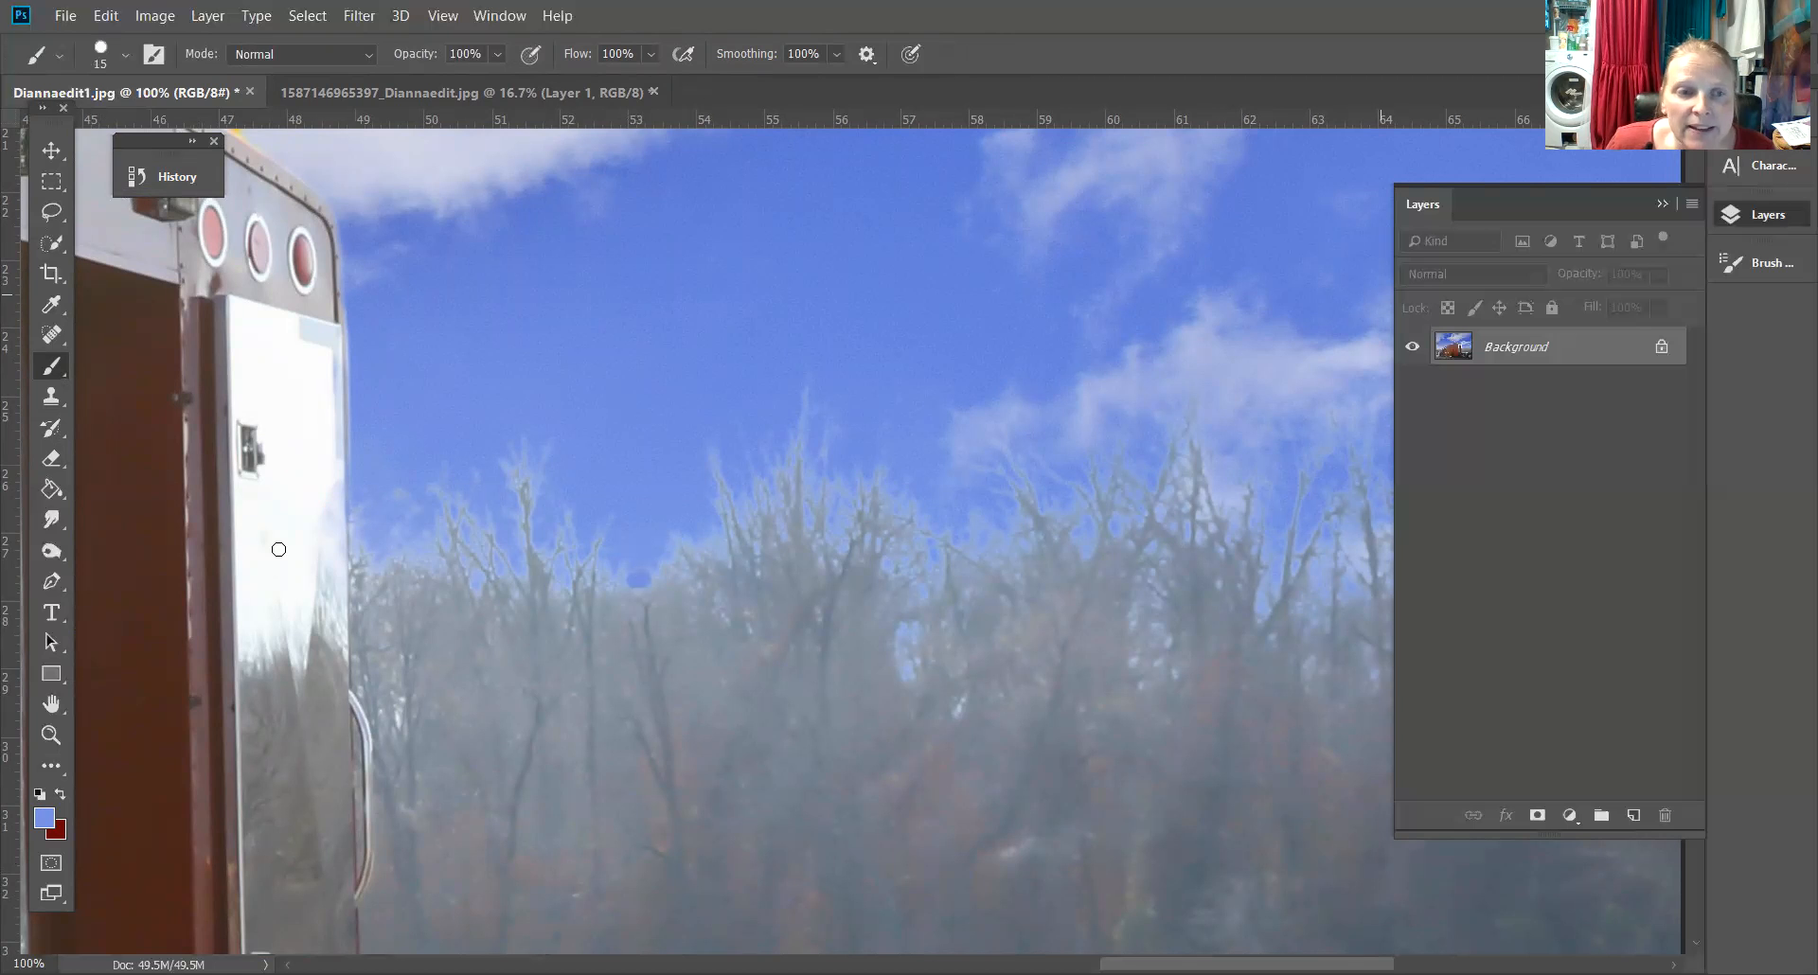
click(127, 55)
drag(280, 191, 119, 190)
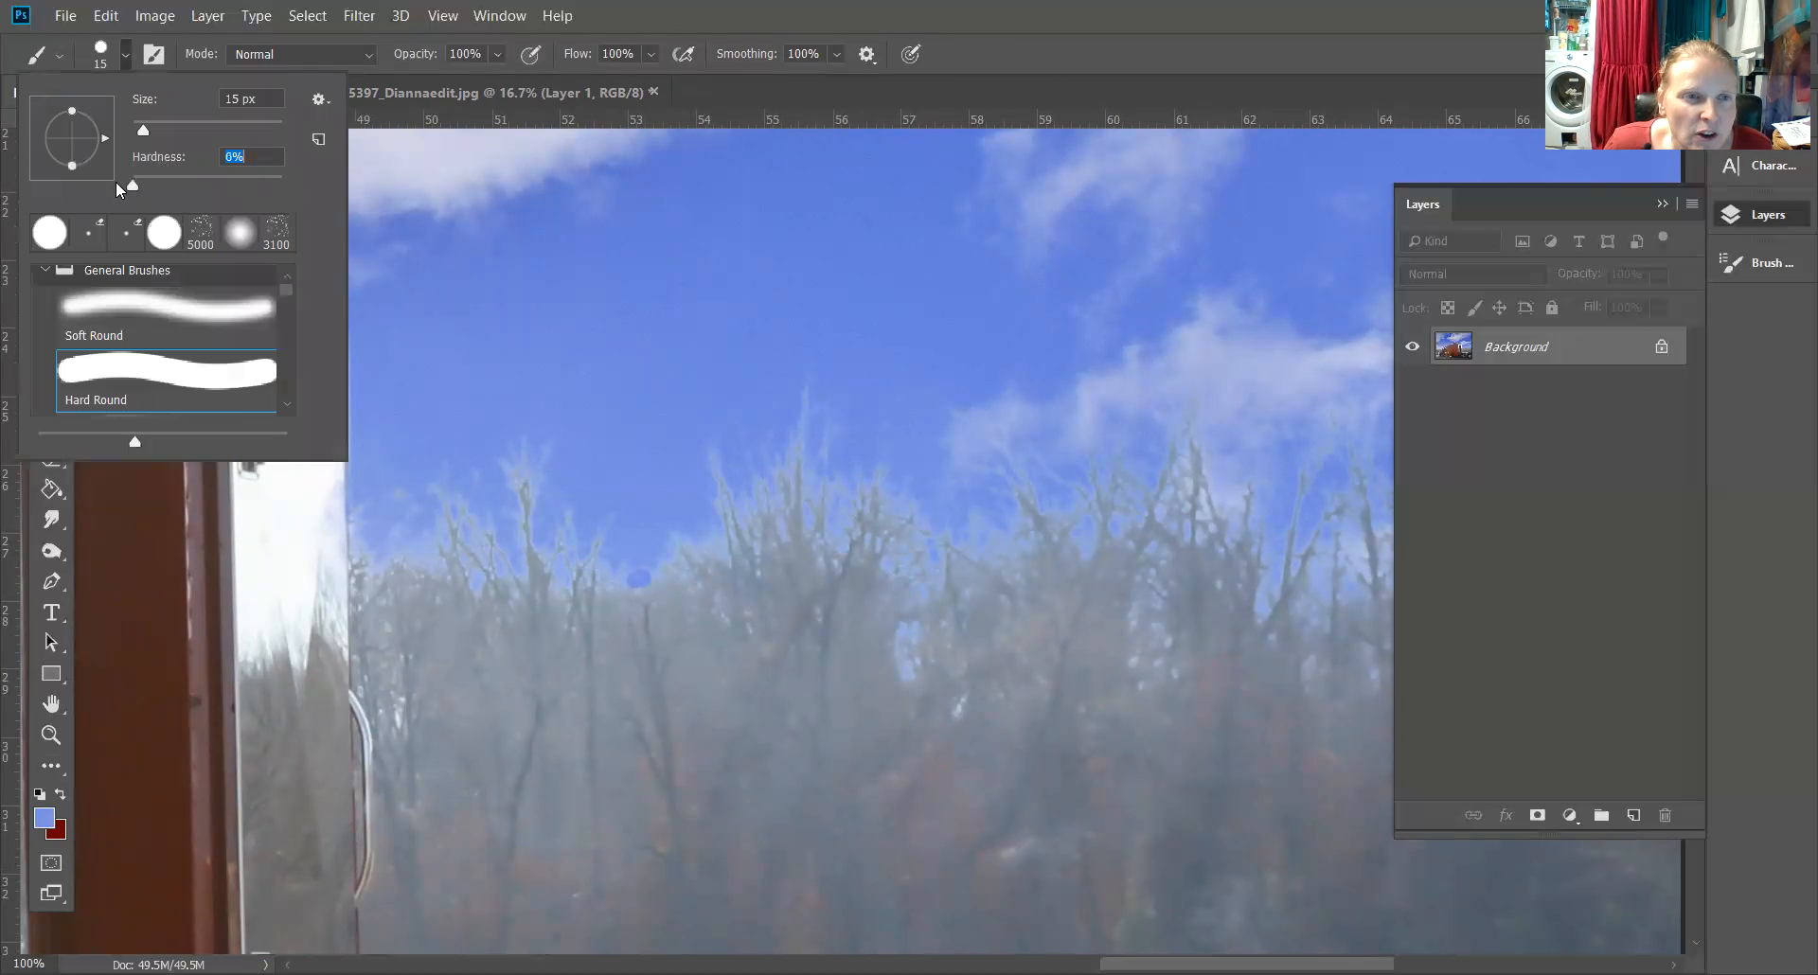
click(633, 585)
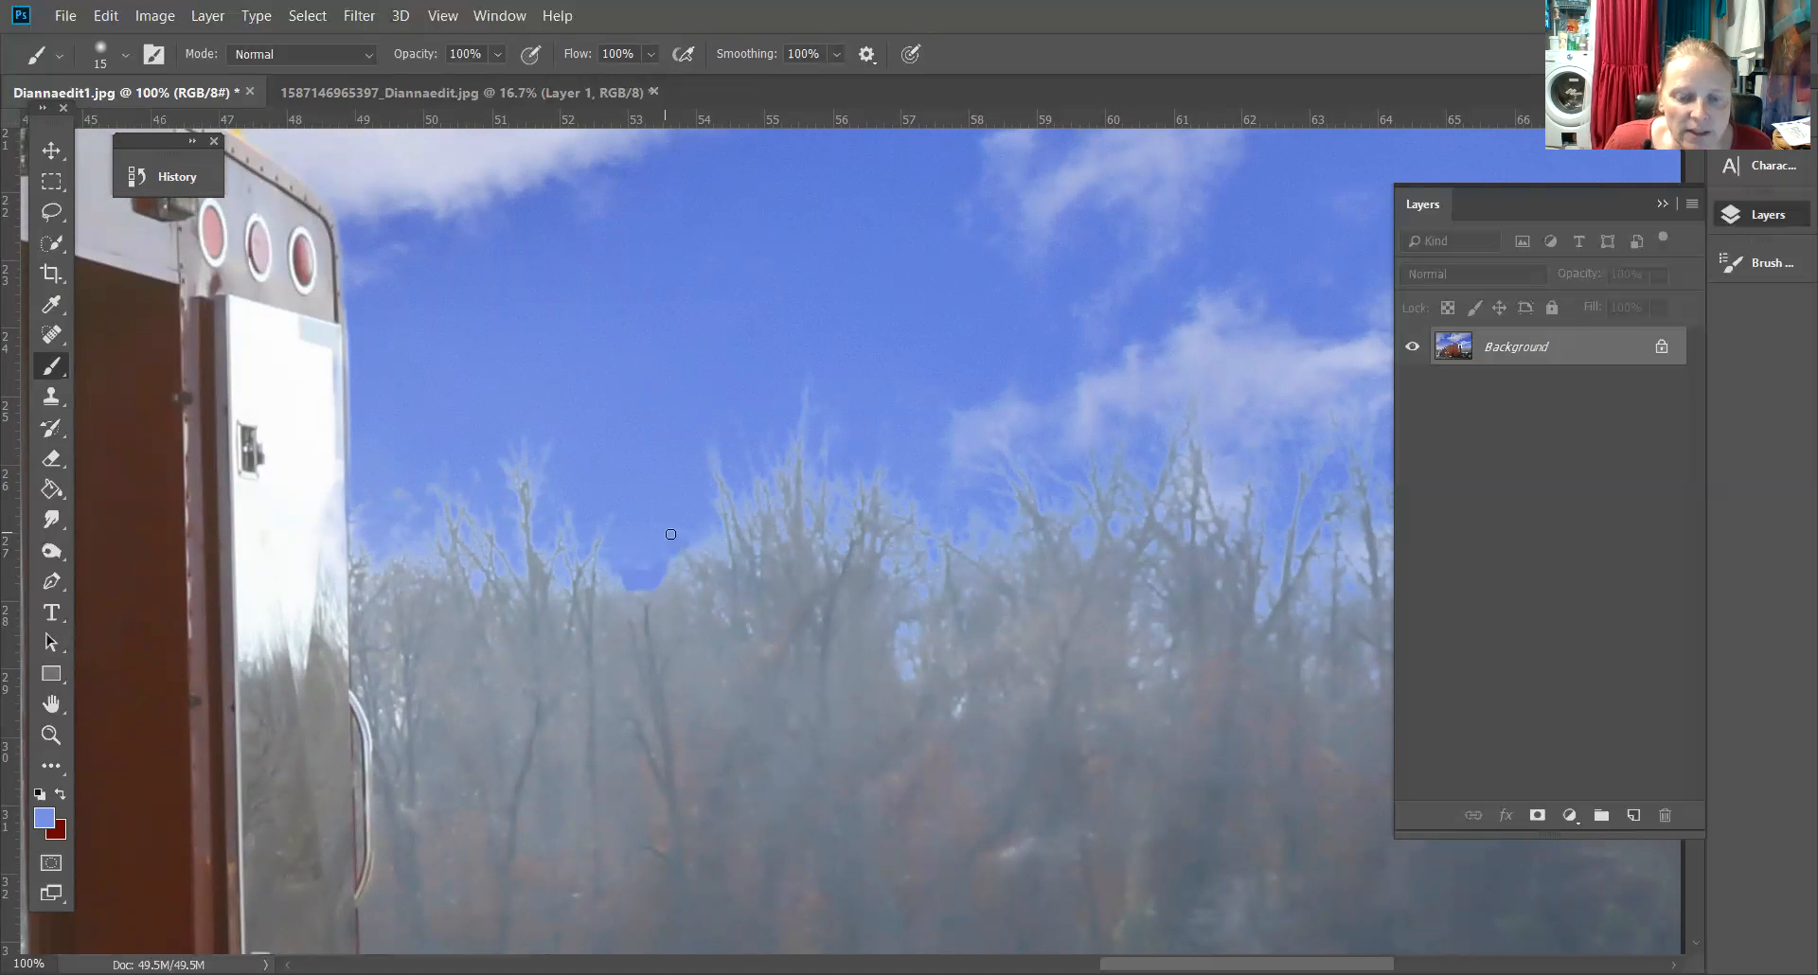
key(])
key(])
mouse_move(666, 551)
mouse_down()
mouse_move(672, 566)
mouse_move(625, 556)
mouse_up()
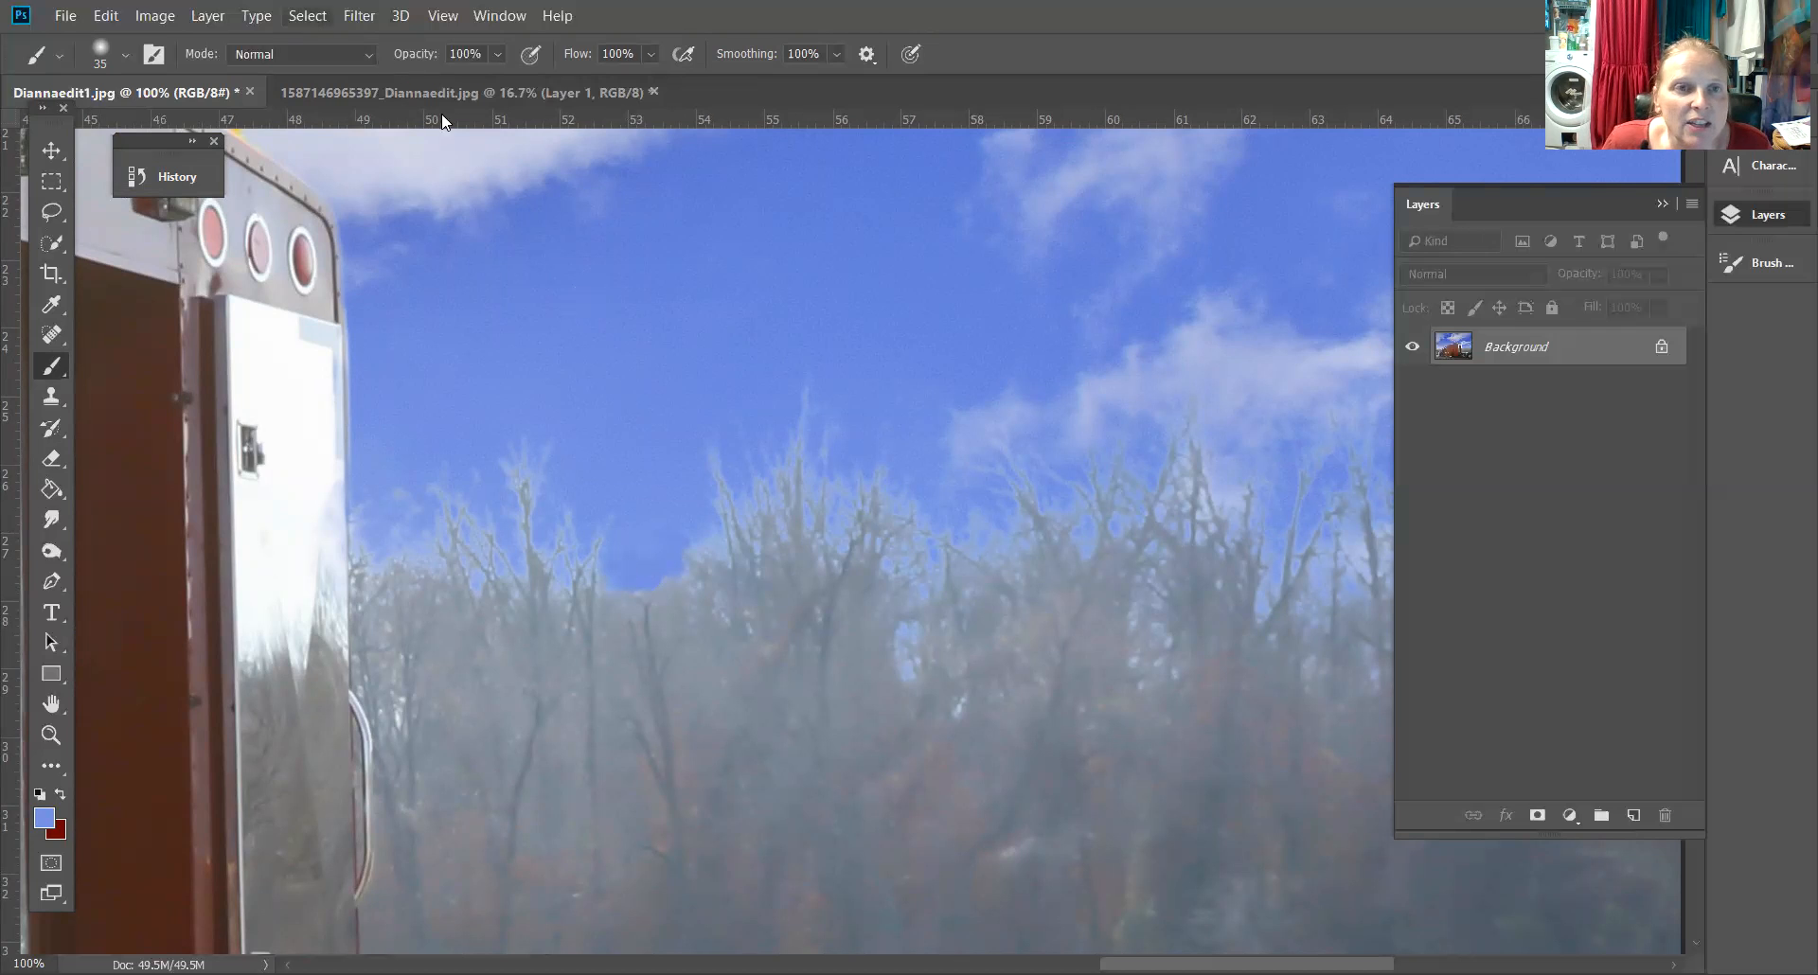
Lower the brush opacity to 65% and paint over the light haze along the tree tops beside the trailer
click(492, 53)
drag(519, 77, 498, 86)
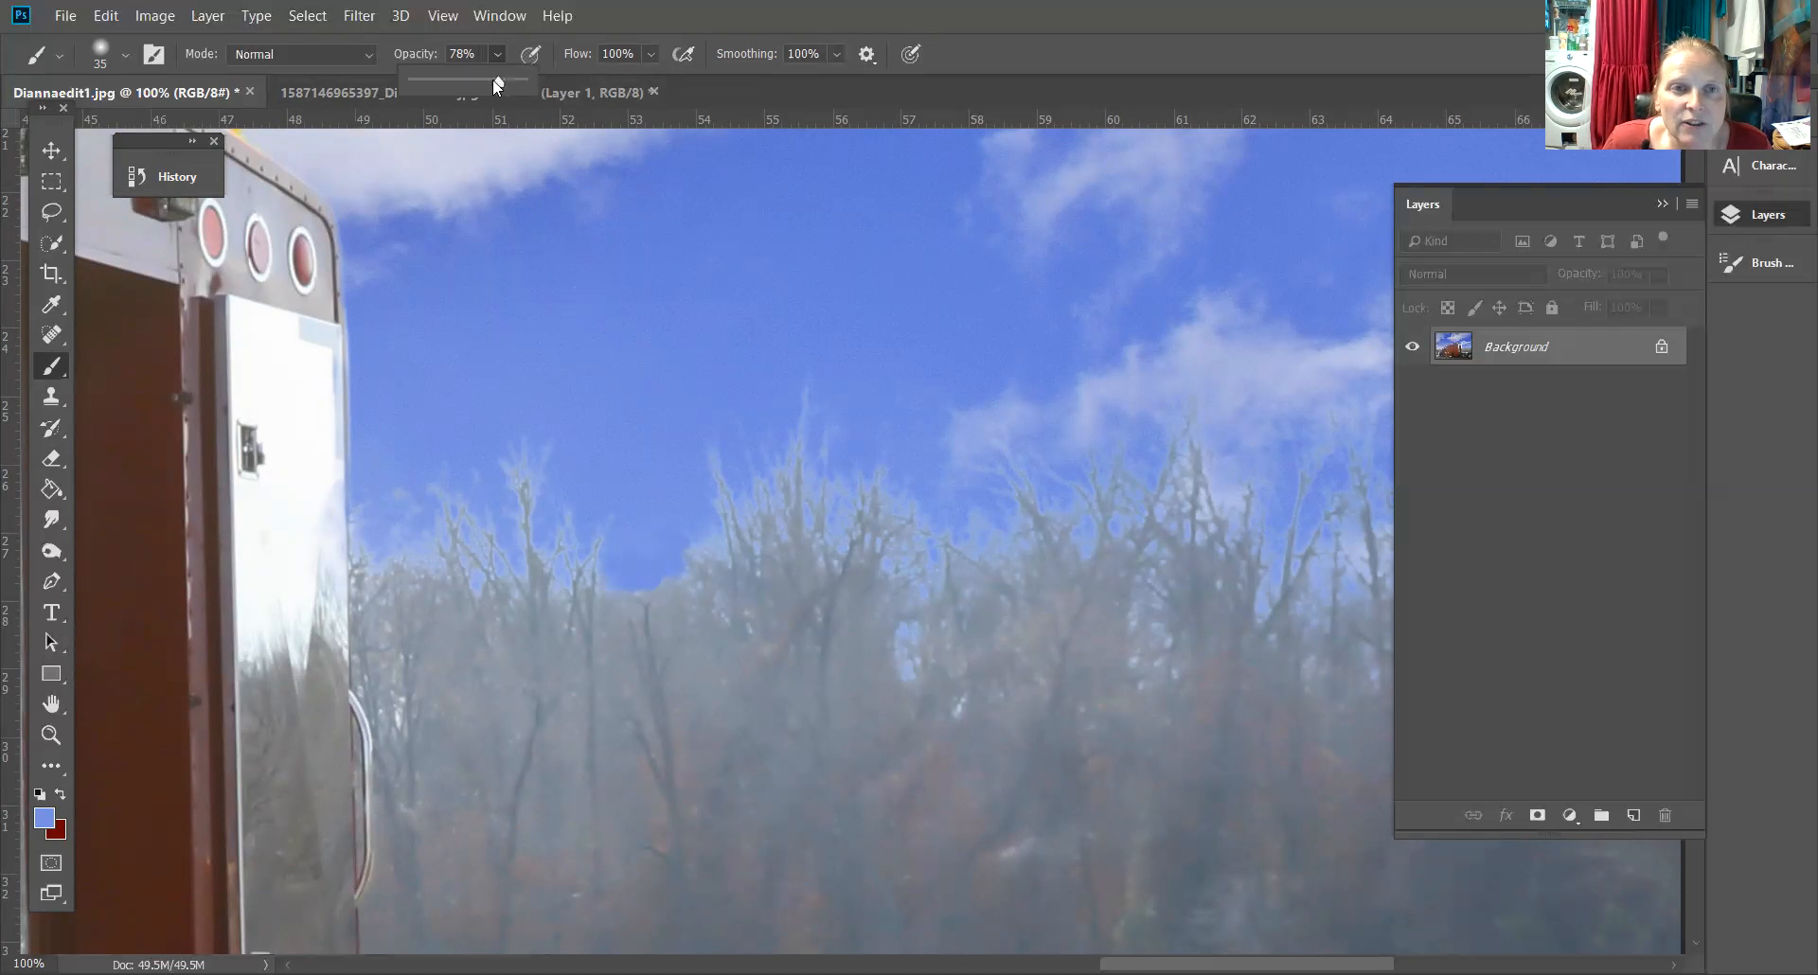
click(575, 517)
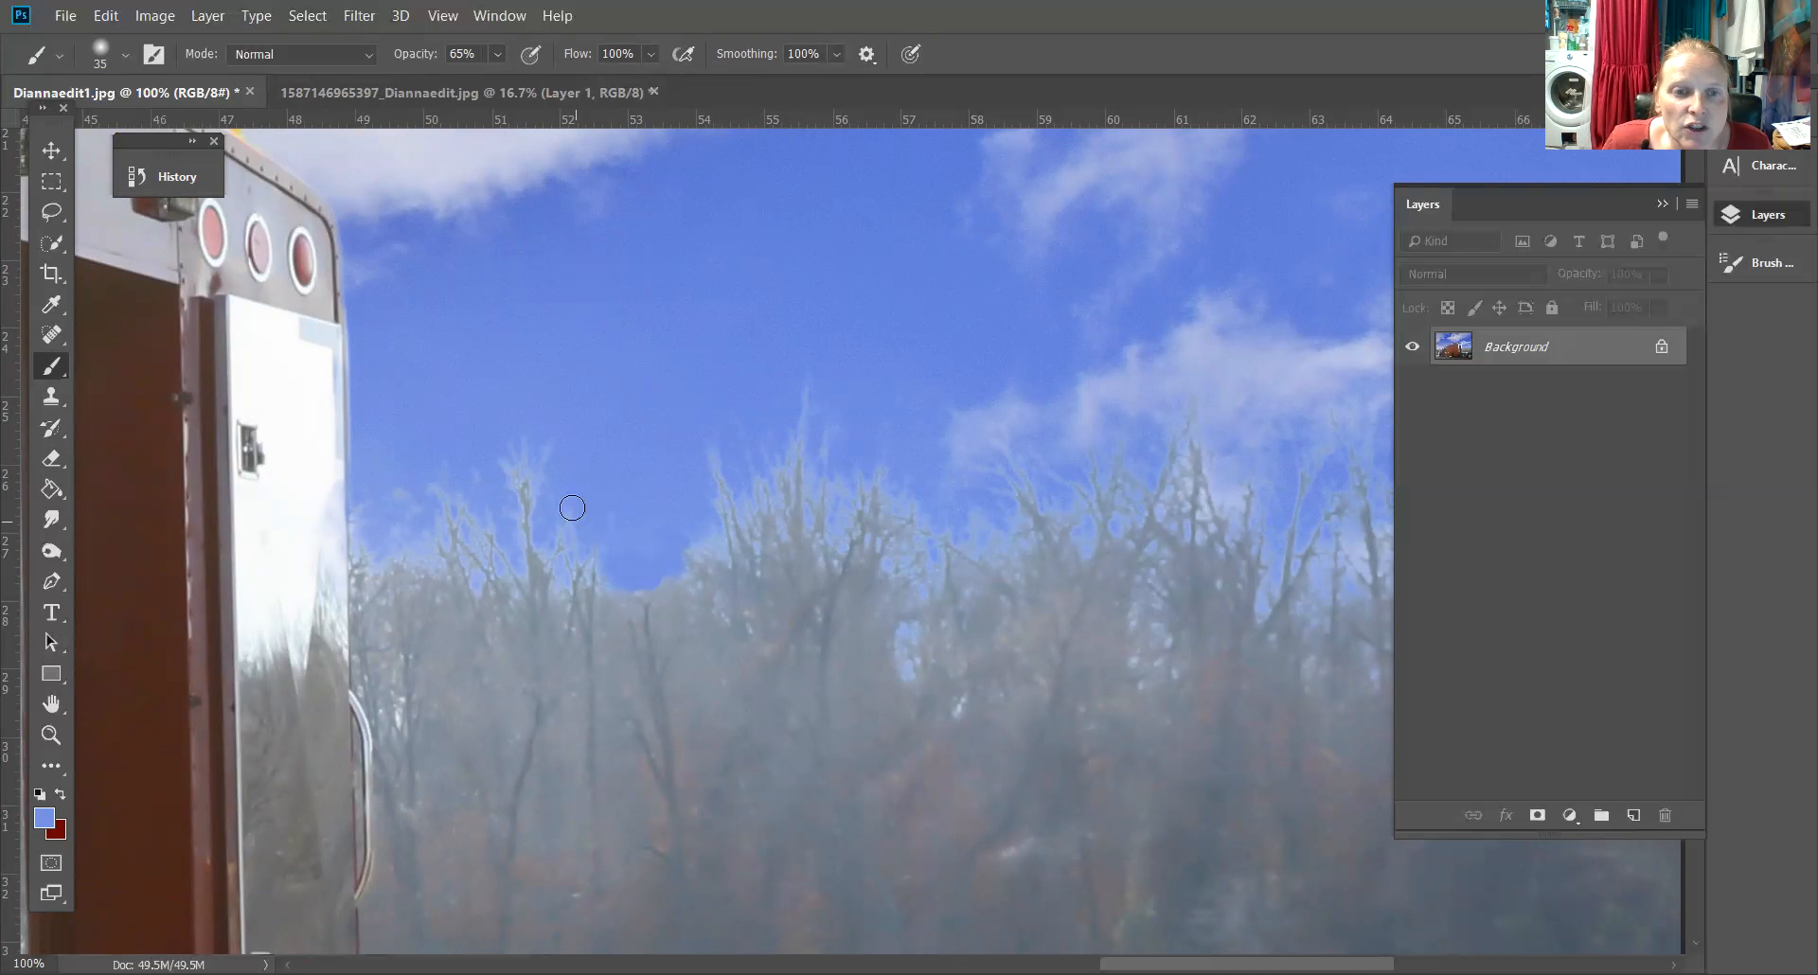
mouse_move(552, 539)
mouse_down()
mouse_move(567, 585)
mouse_move(597, 568)
mouse_move(542, 449)
mouse_move(512, 449)
mouse_move(502, 494)
mouse_up()
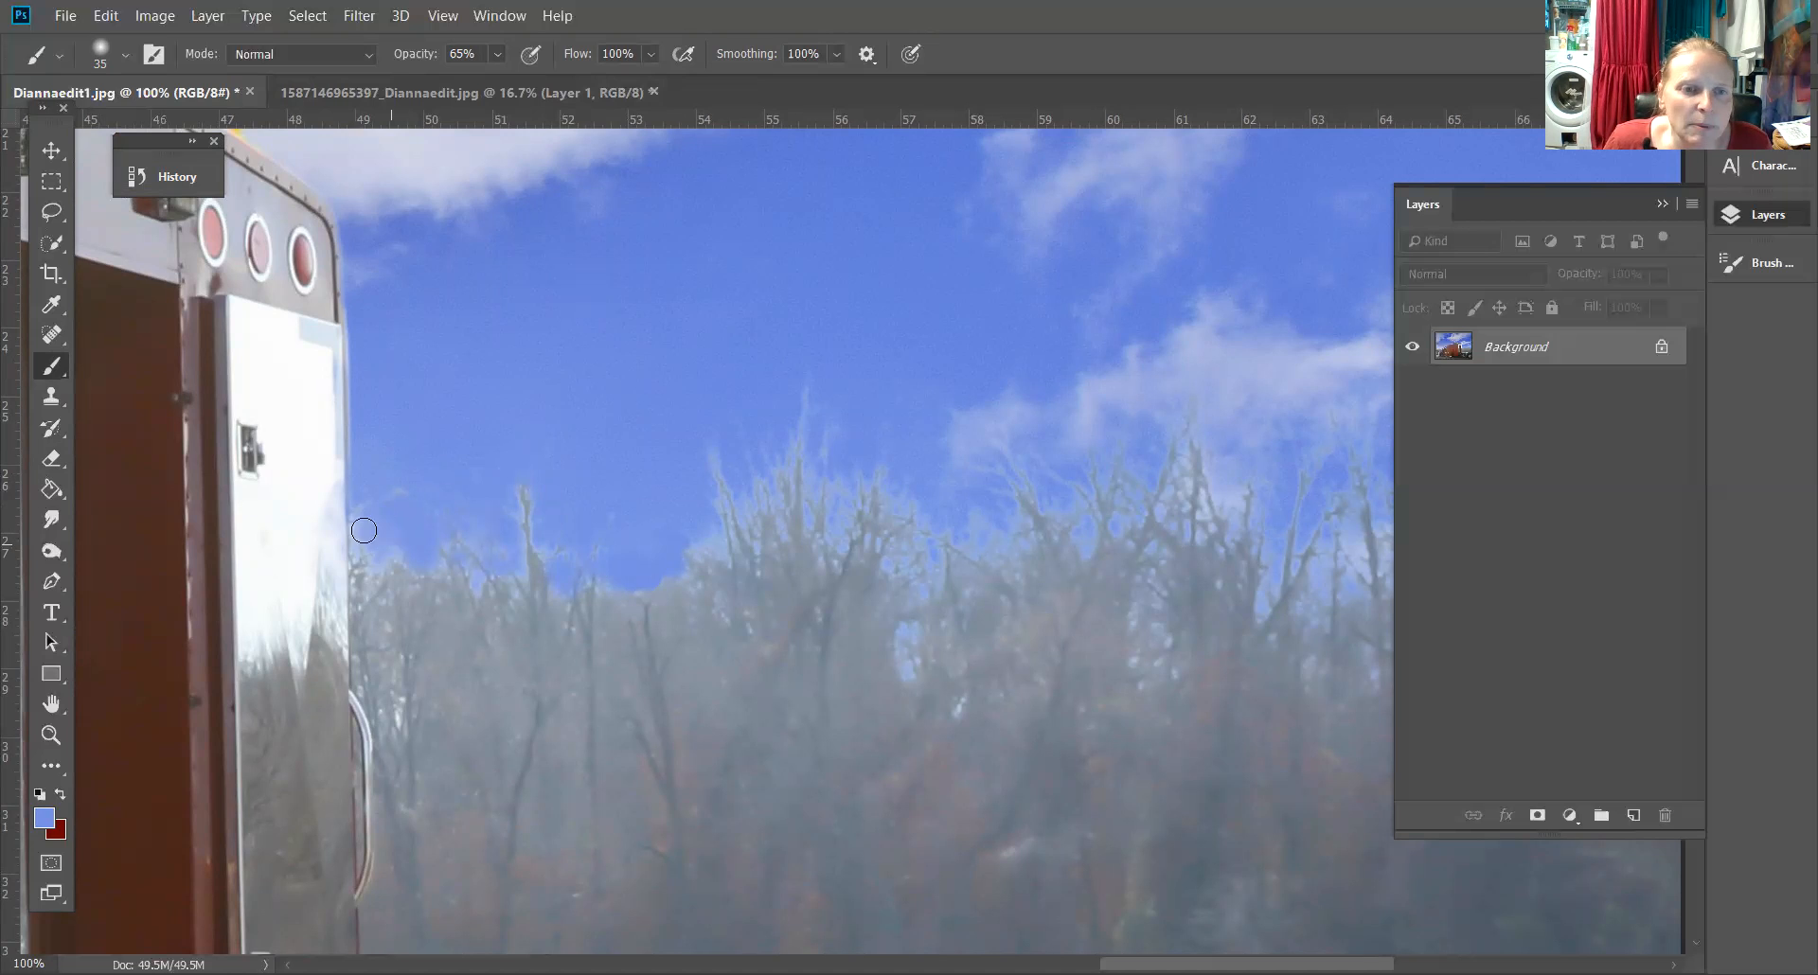
drag(360, 545, 410, 560)
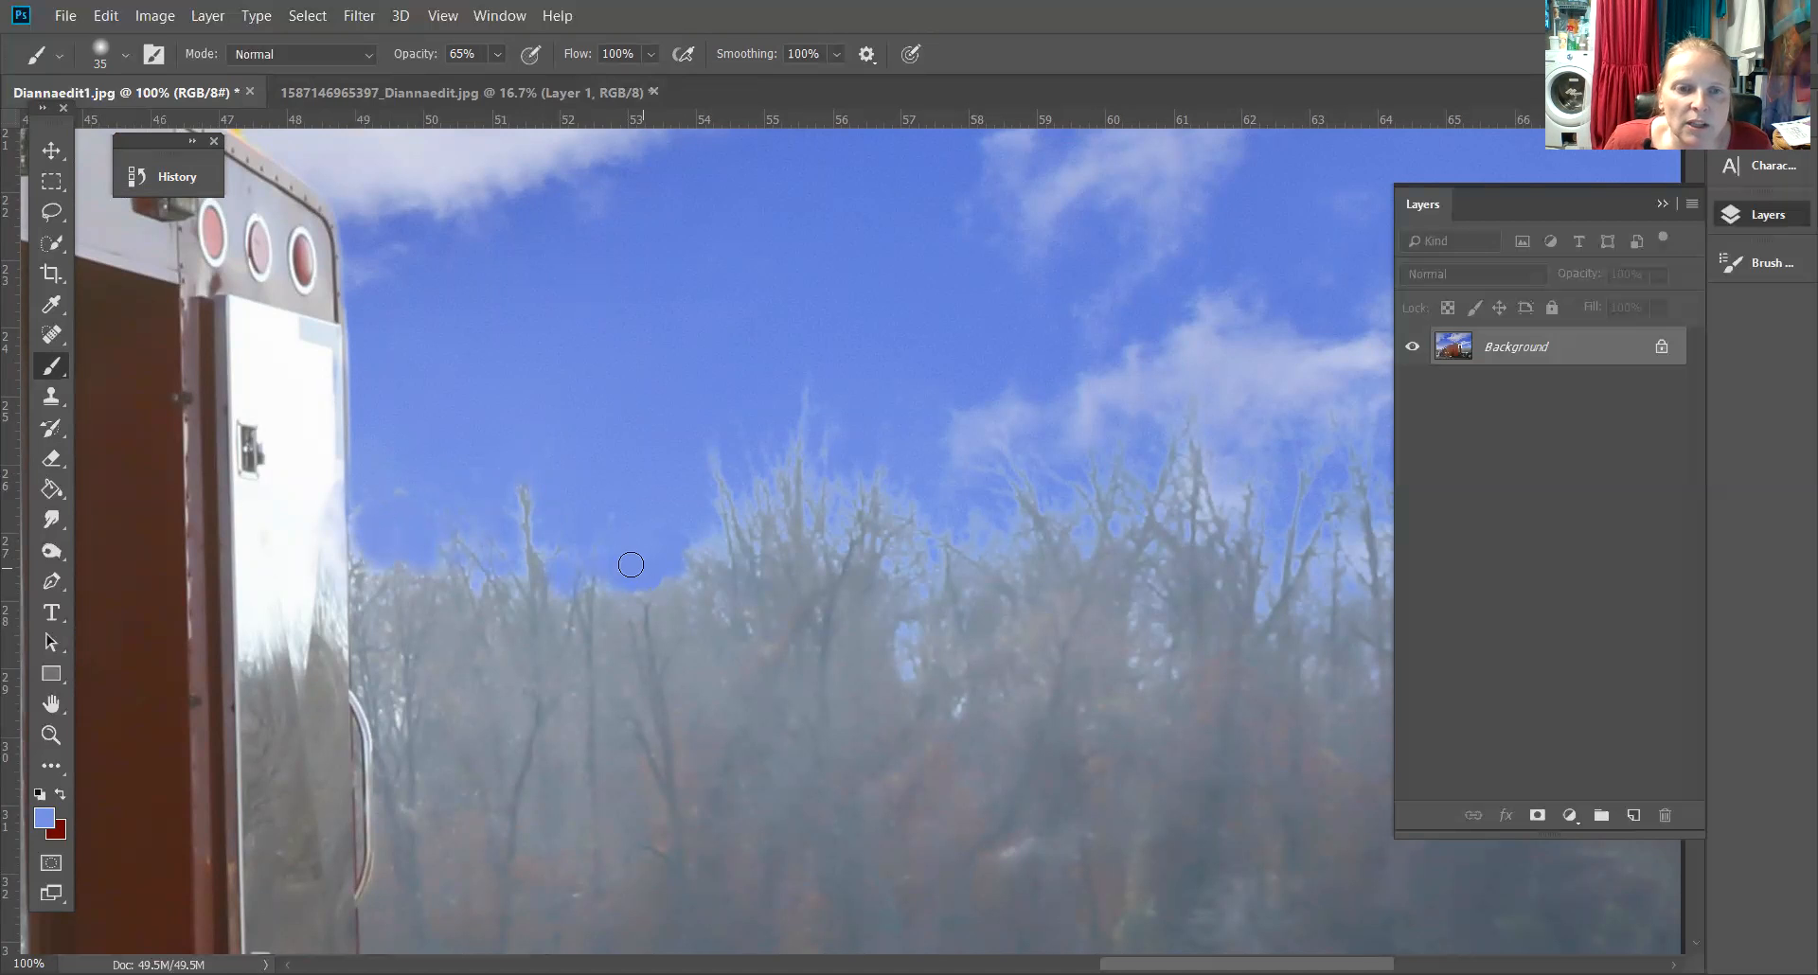
mouse_move(668, 527)
mouse_down()
mouse_move(710, 547)
mouse_move(693, 548)
mouse_move(697, 517)
mouse_up()
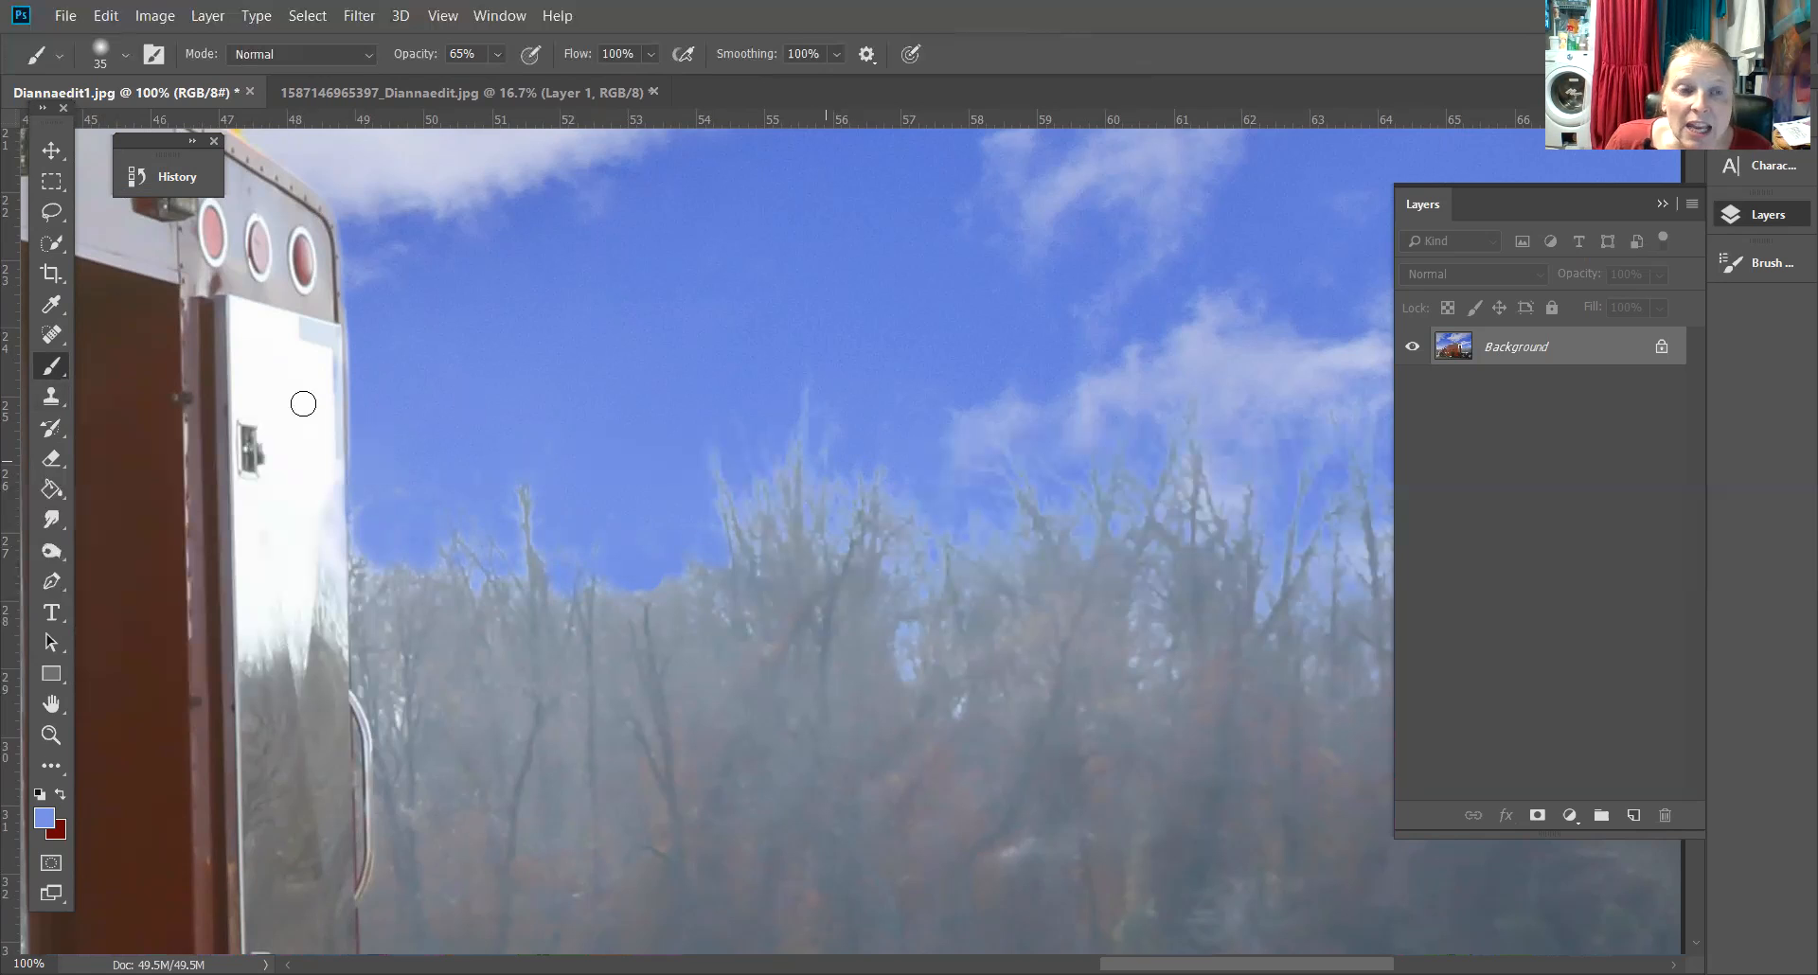
Use the Clone Stamp at size 45 to clone tree texture over the hazy patches along the tree line
click(51, 396)
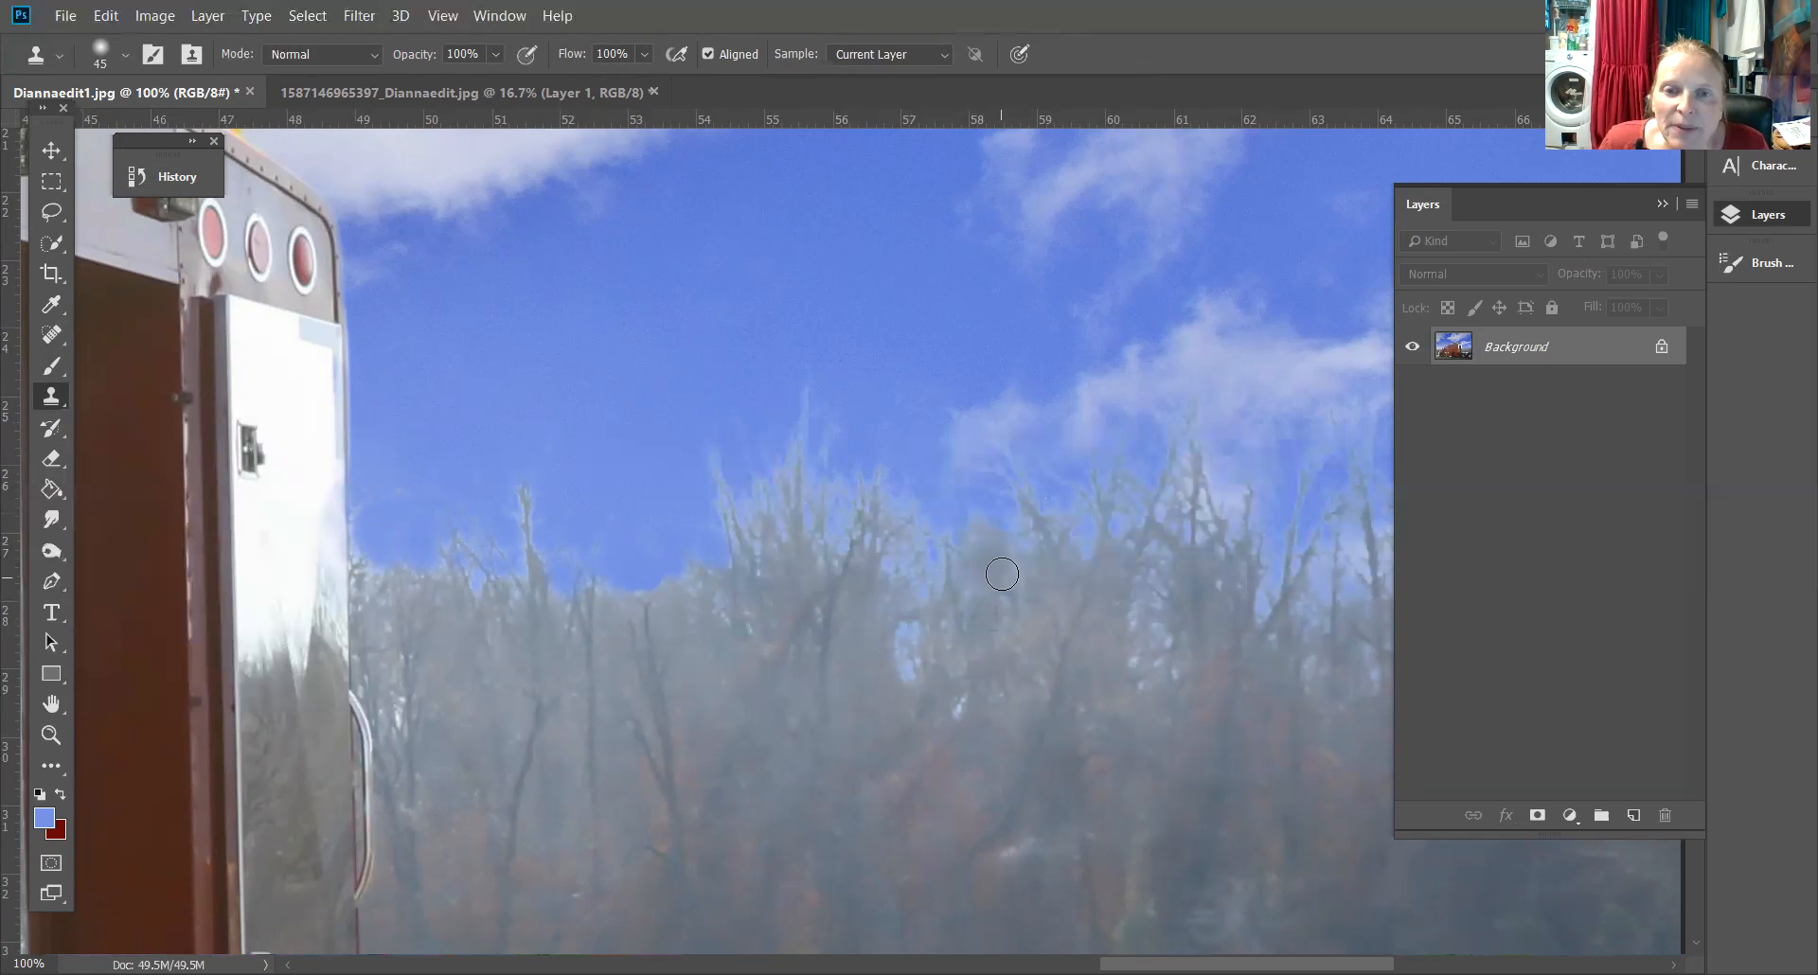
mouse_move(1030, 555)
mouse_down()
mouse_move(1024, 502)
mouse_move(1032, 559)
mouse_move(1053, 543)
mouse_move(1057, 574)
mouse_move(1023, 591)
mouse_up()
alt+click(759, 658)
drag(760, 537, 761, 551)
alt+click(723, 646)
drag(685, 593, 696, 603)
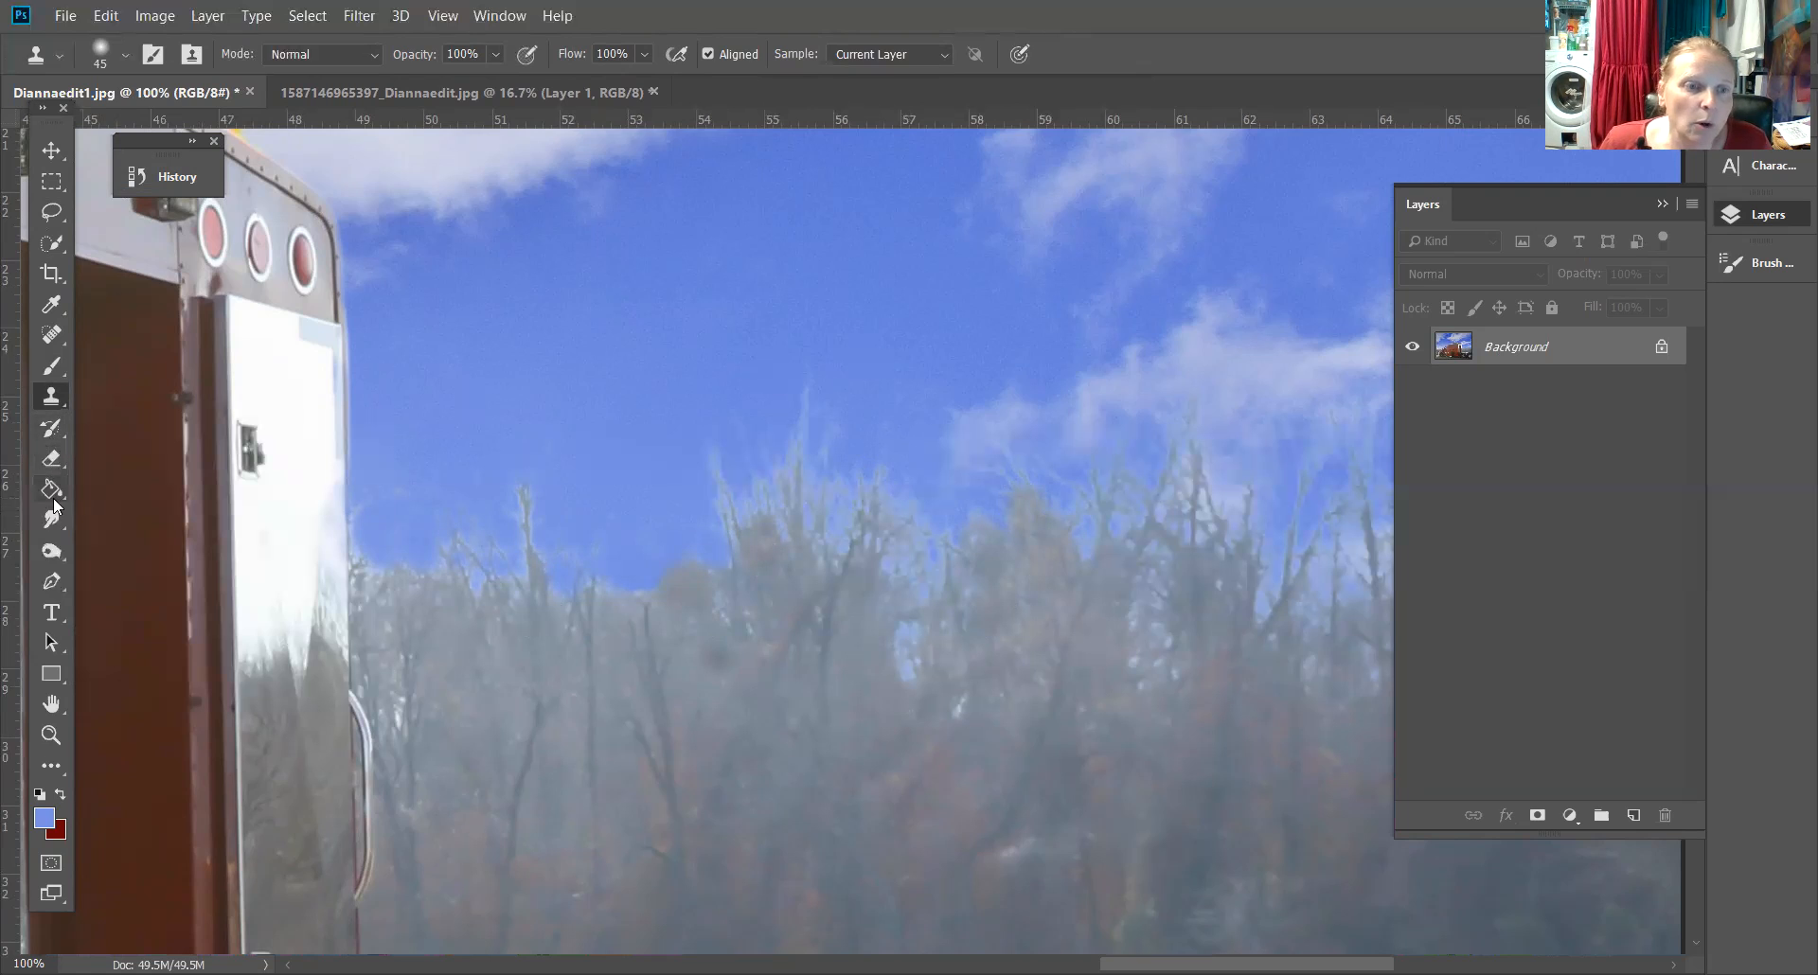
Switch to the Burn tool, shrink its brush to 90, and set Range to Highlights with 4% exposure
click(52, 549)
right_click(52, 547)
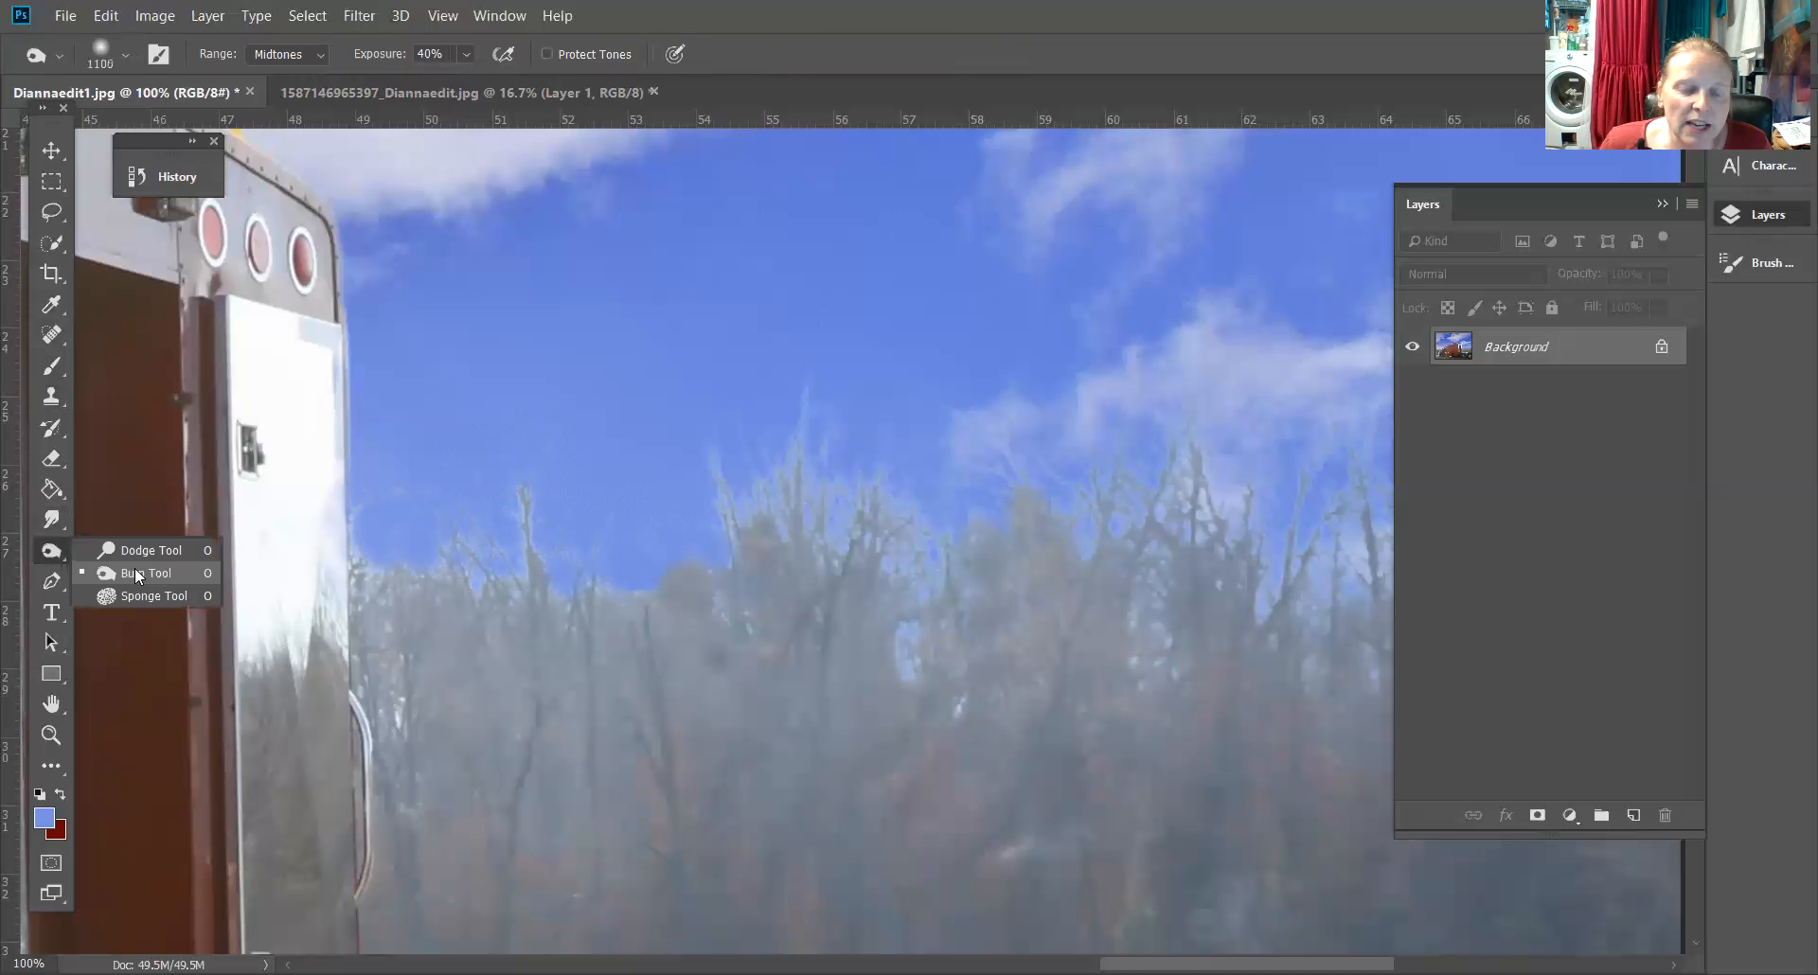
click(134, 567)
key([)
key([)
key([)
key([)
key([)
key([)
key([)
key([)
key([)
key([)
key([)
key([)
key([)
key([)
key([)
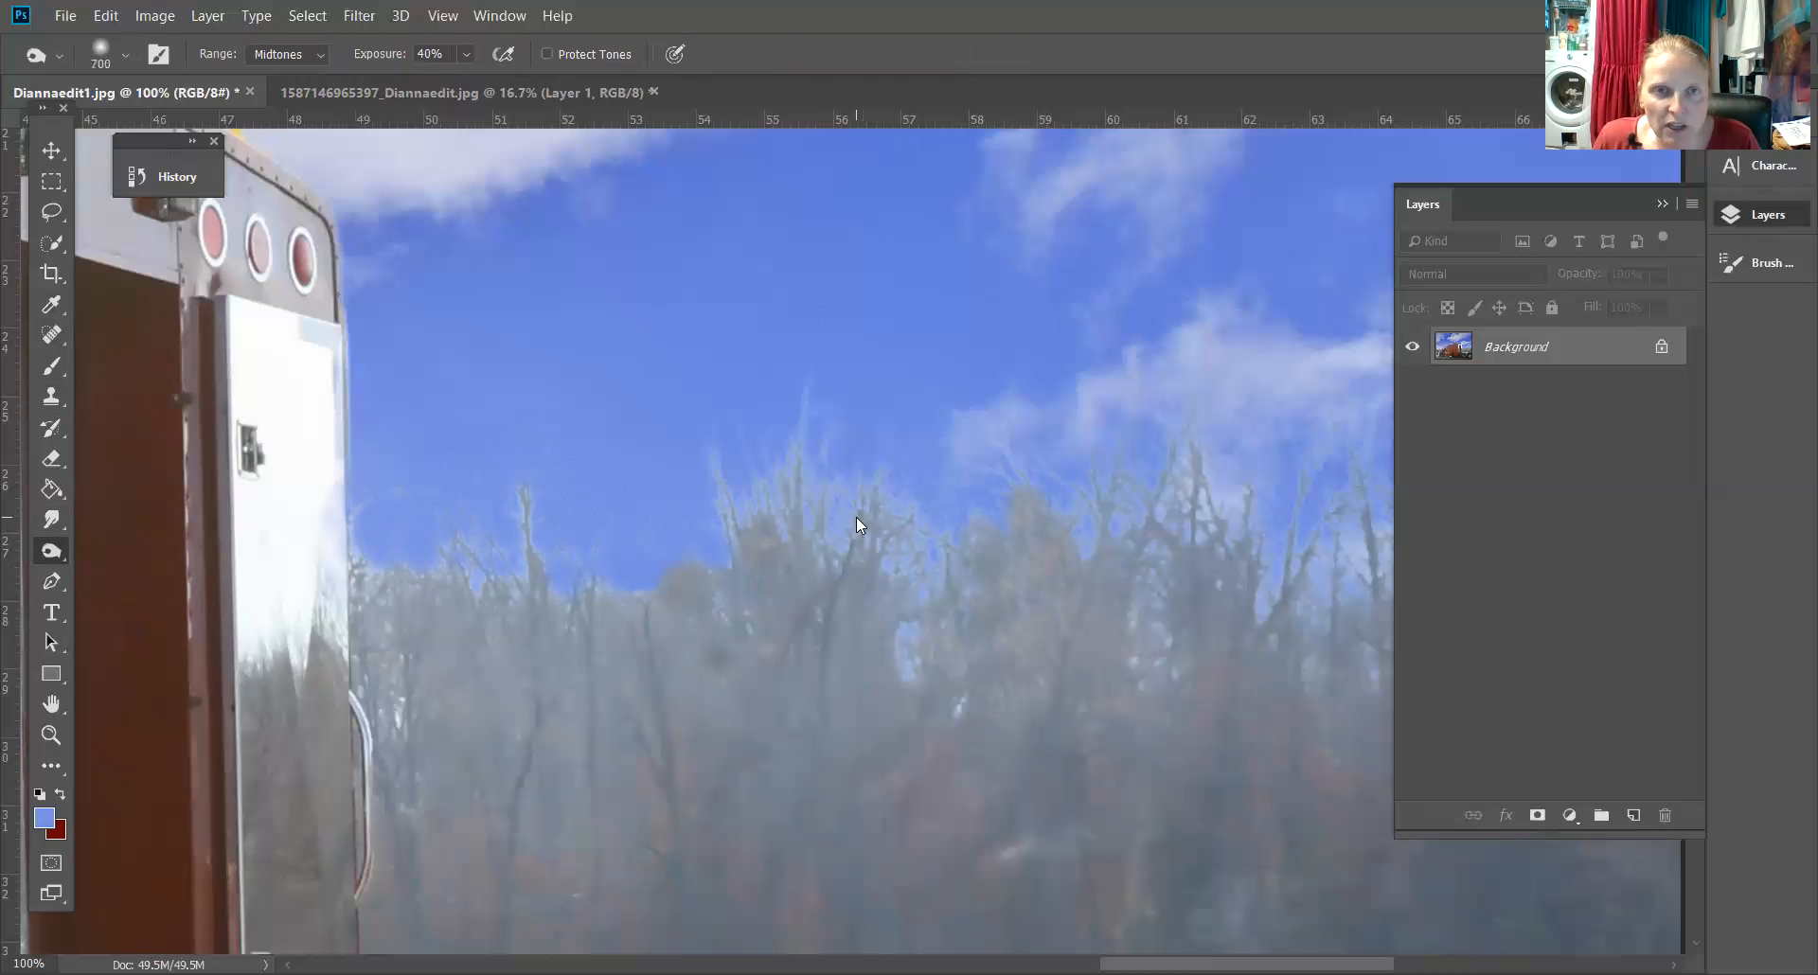
click(303, 54)
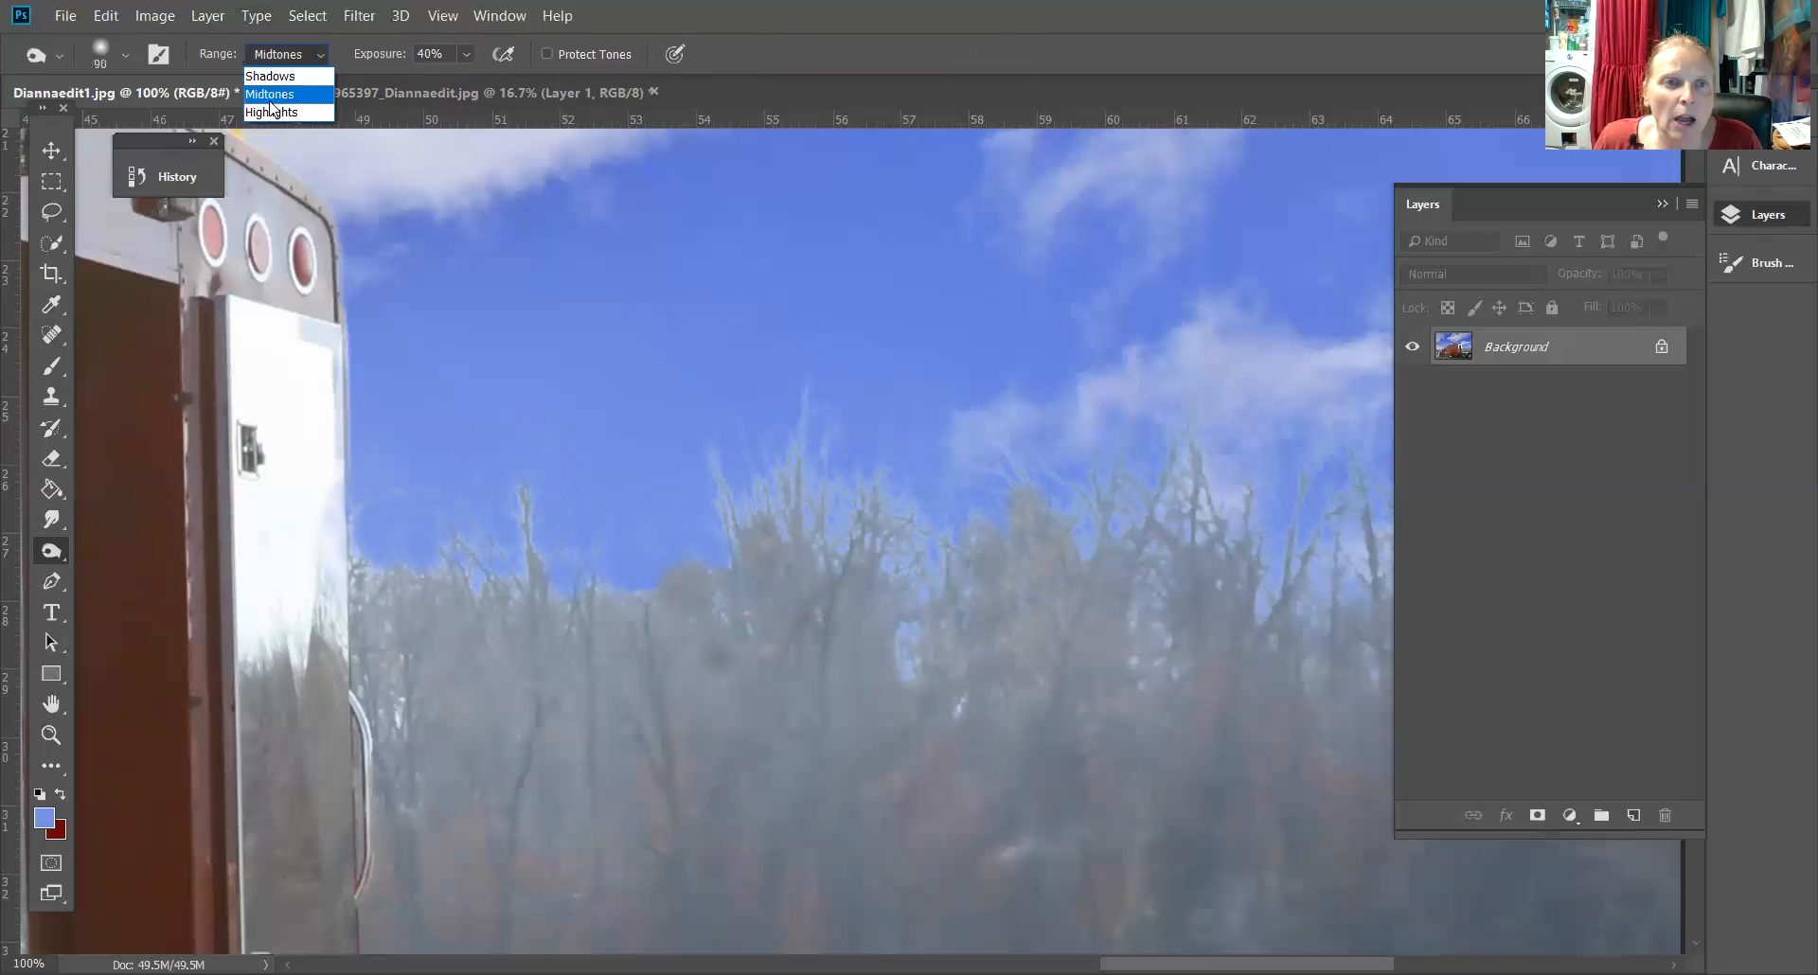
click(275, 94)
click(285, 55)
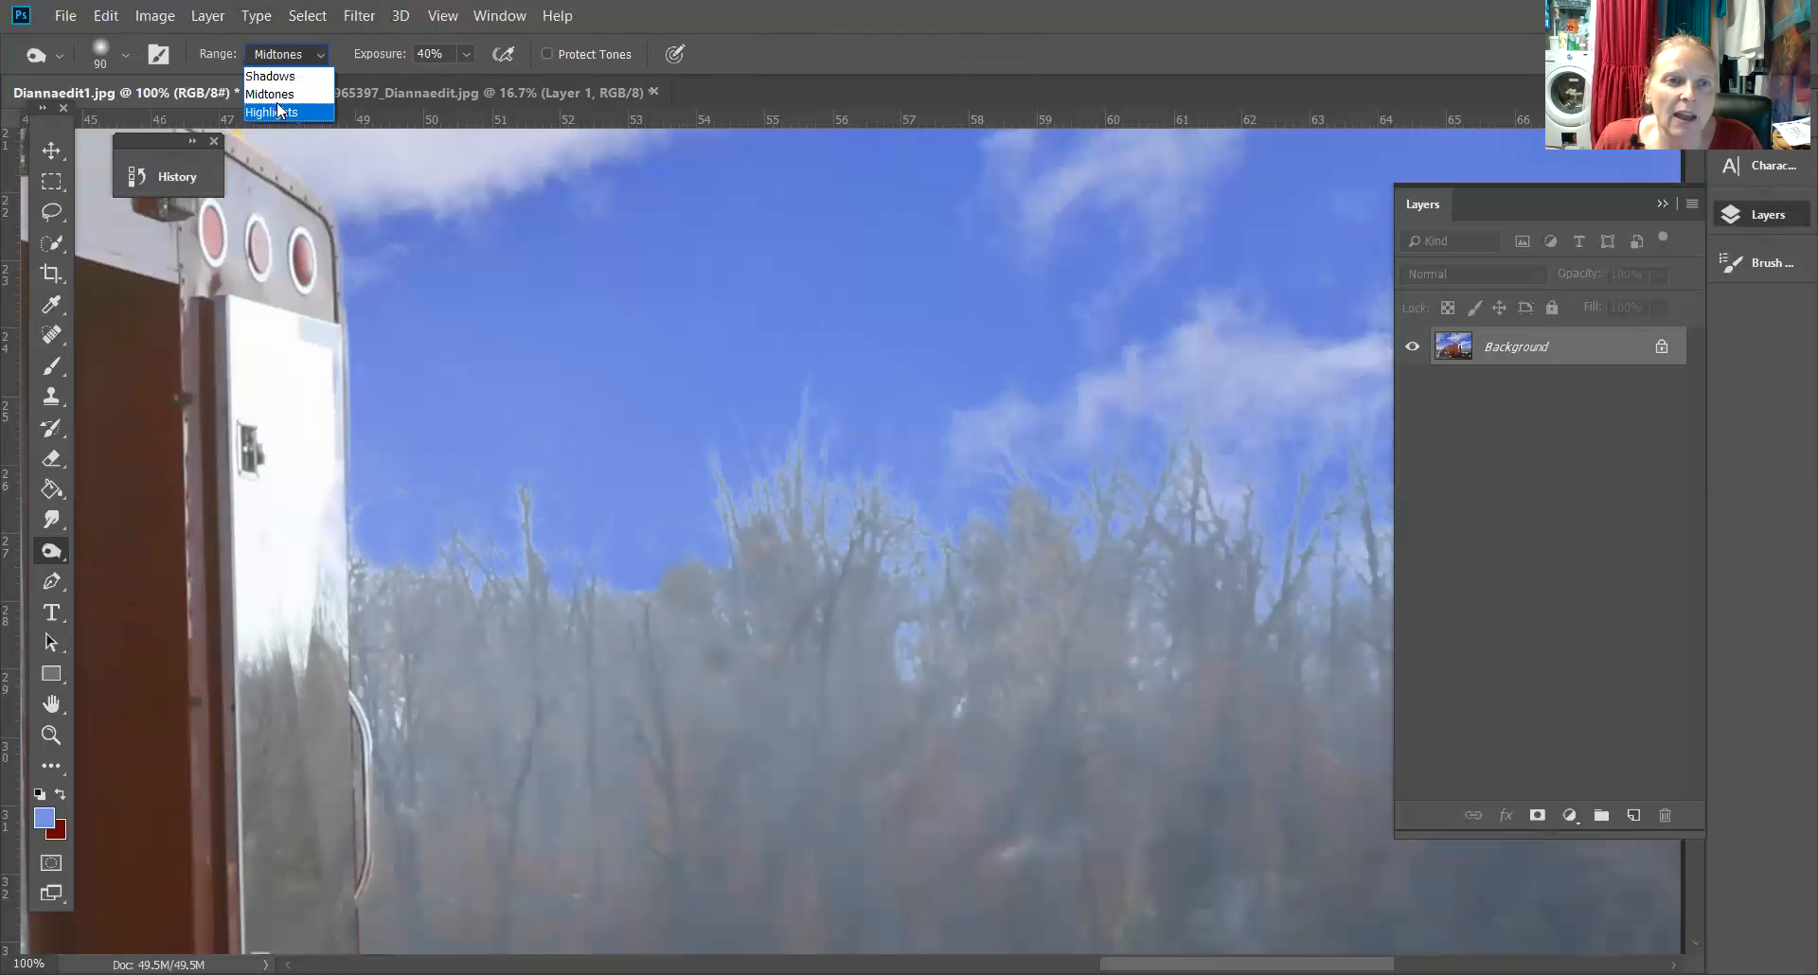
click(279, 105)
click(465, 55)
drag(468, 81, 438, 82)
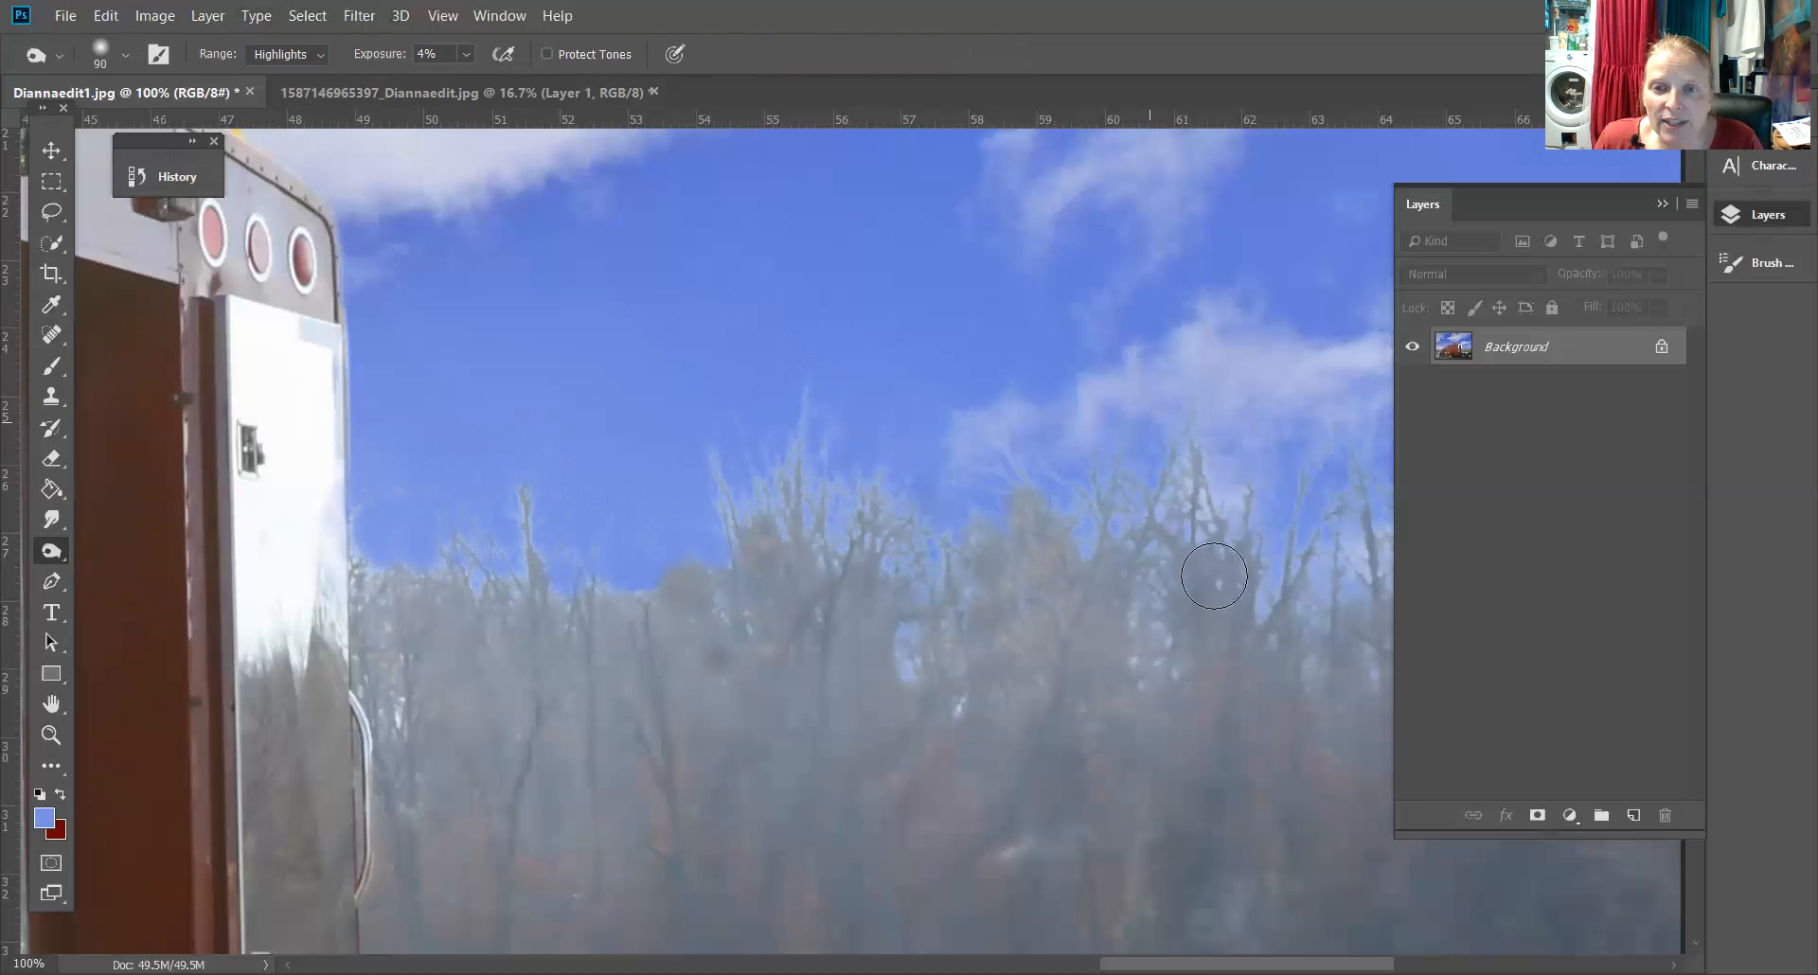
Try burning the tree tops at 40% exposure and undo the stroke
click(464, 60)
drag(507, 94, 511, 94)
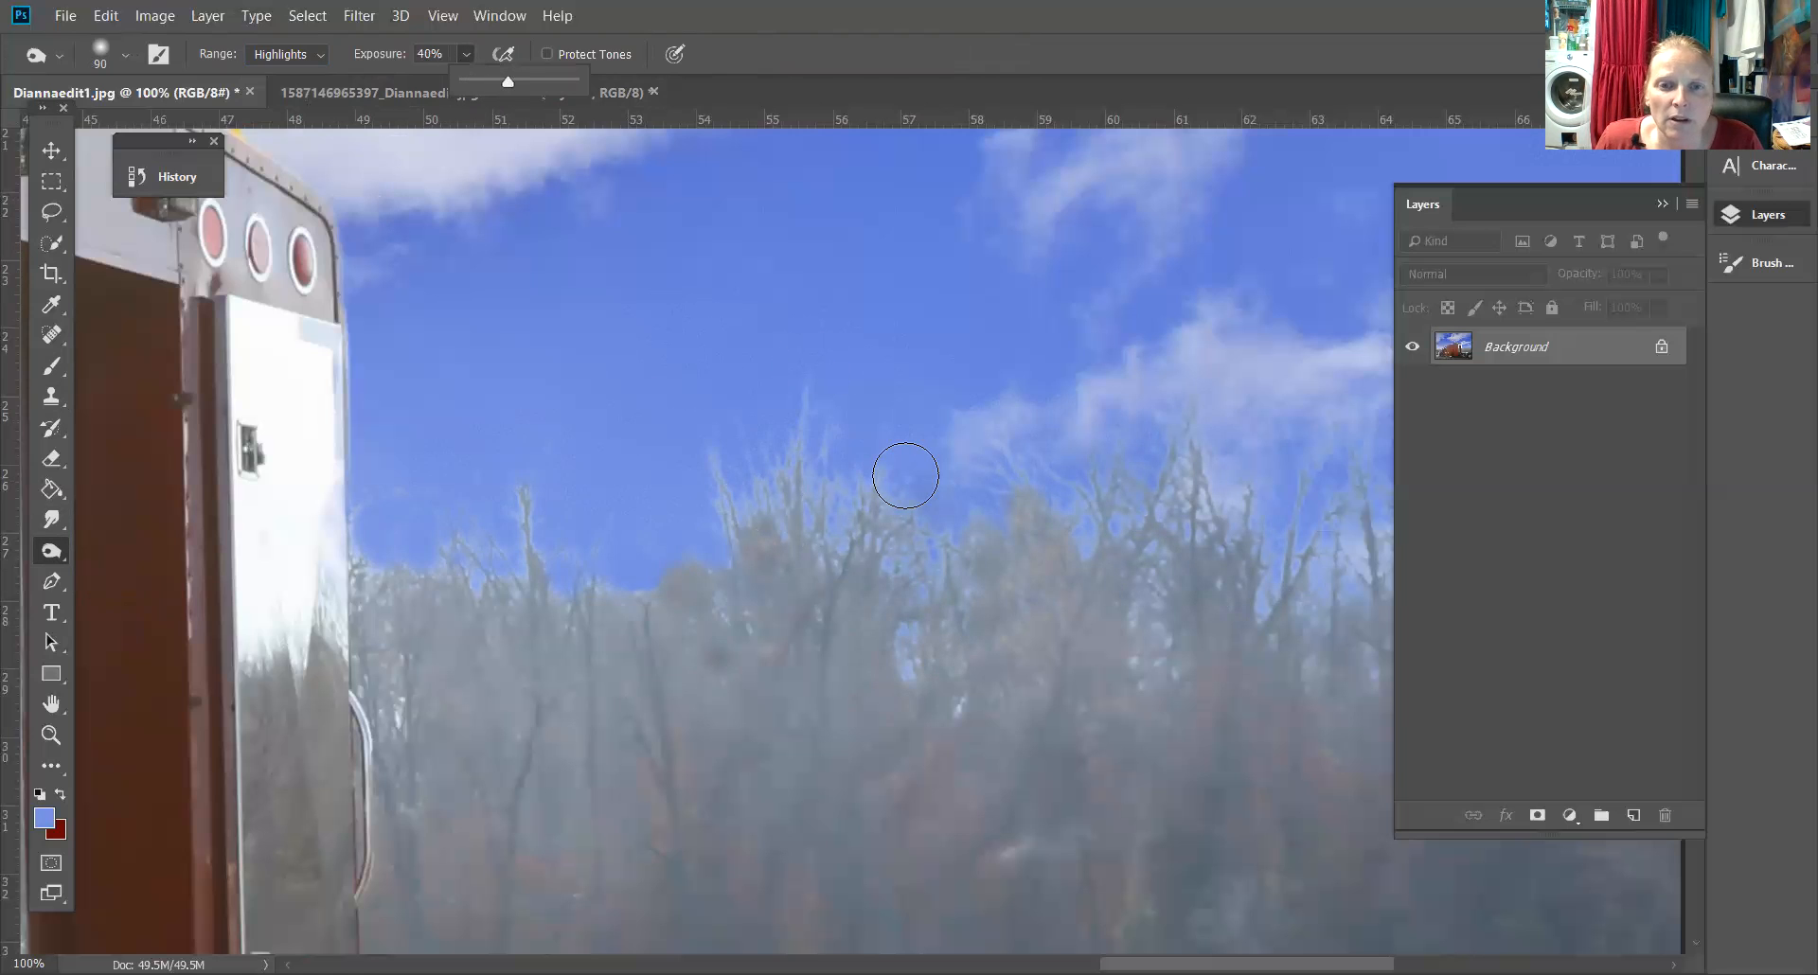
mouse_move(905, 476)
mouse_down()
mouse_move(799, 400)
mouse_move(782, 522)
mouse_move(793, 444)
mouse_move(949, 478)
mouse_up()
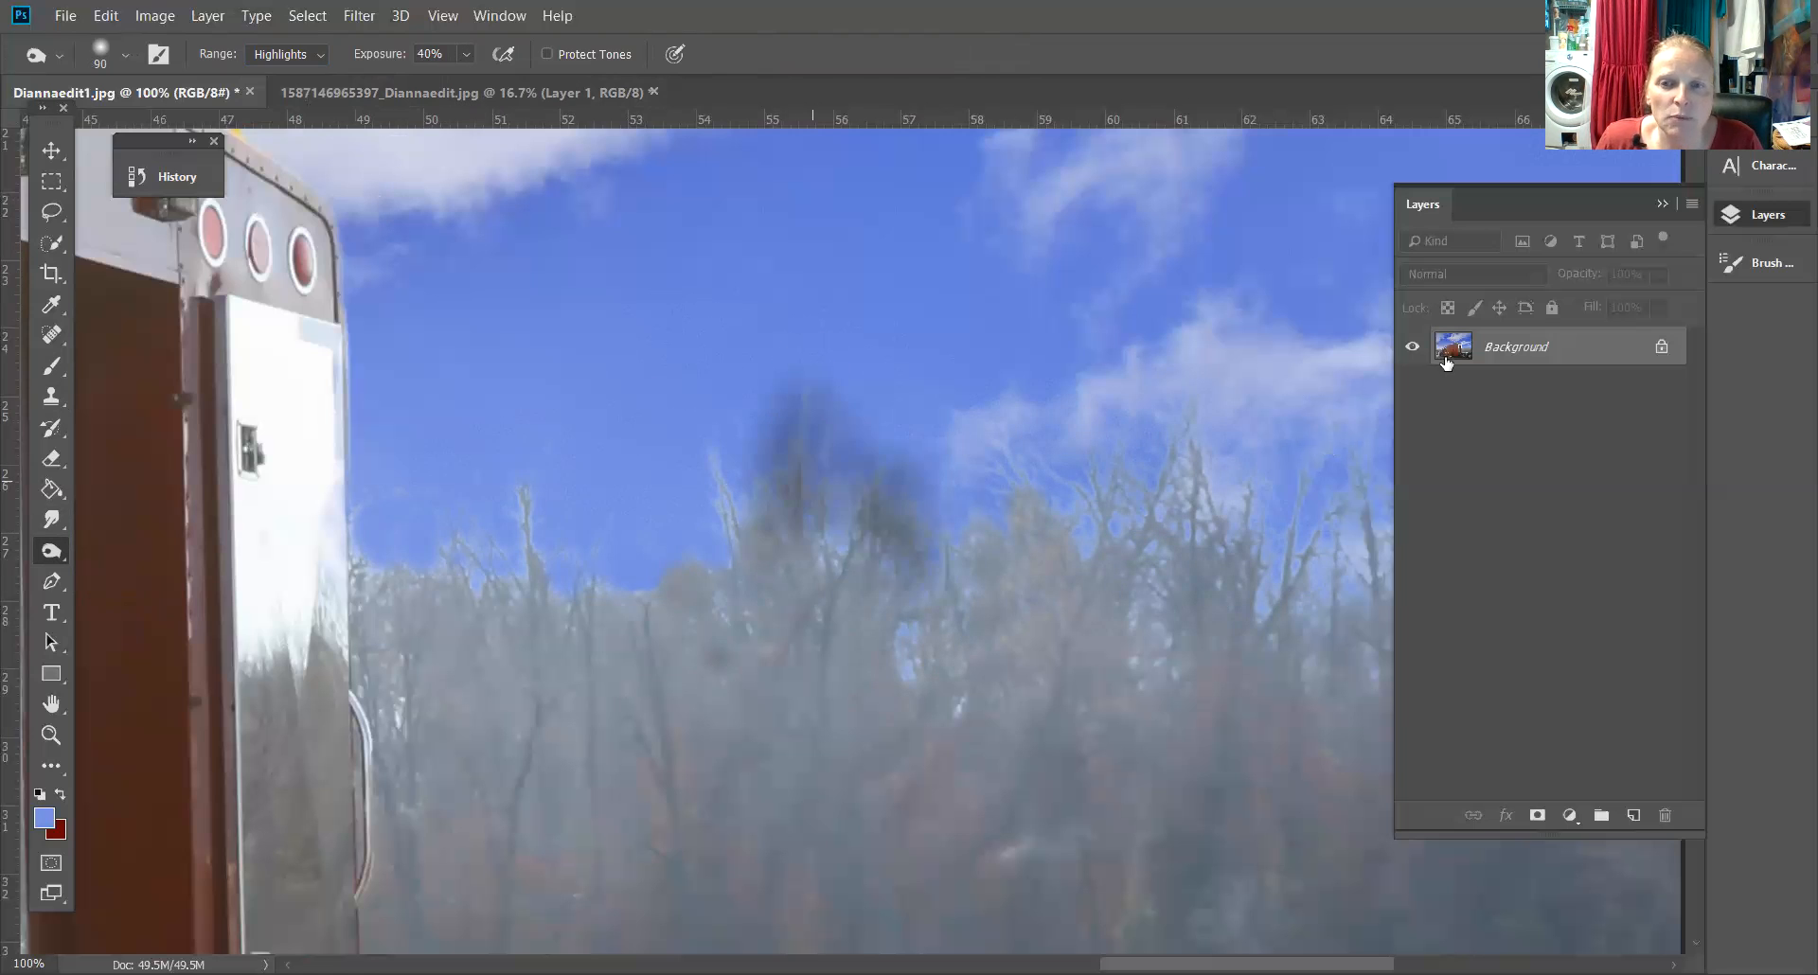
key(ctrl+z)
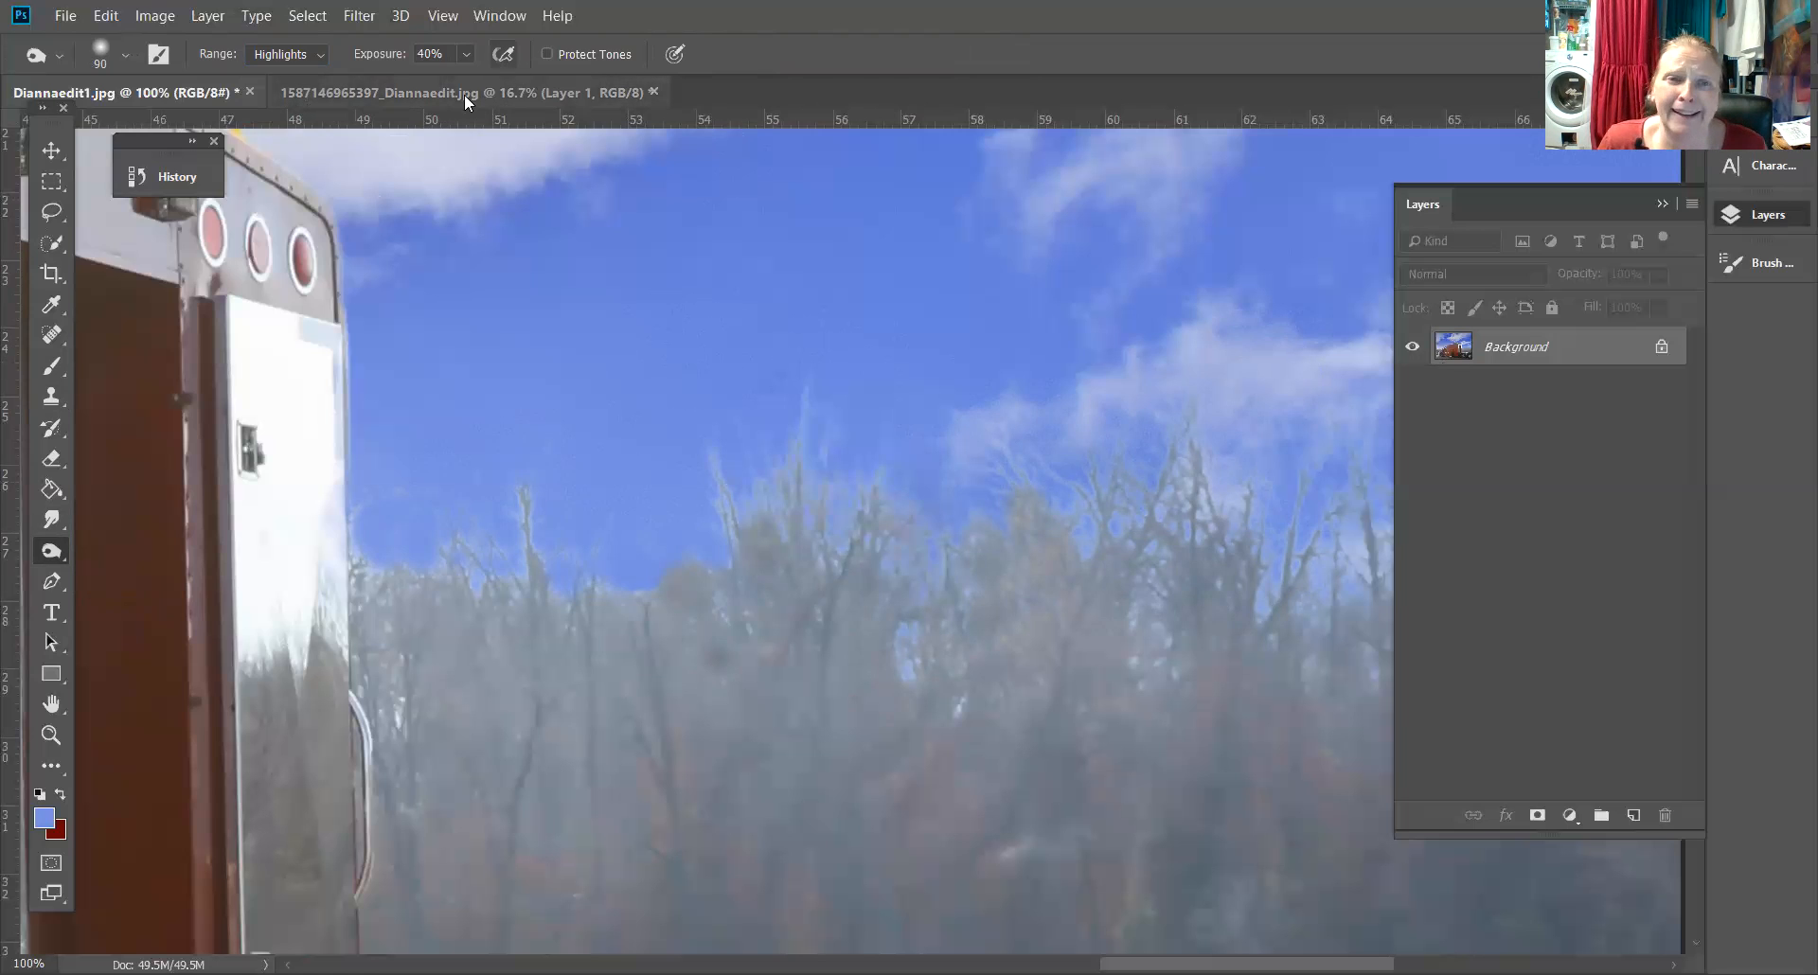
Set the exposure to 8% and burn across the hazy tree tops below the sky
click(458, 54)
drag(476, 82, 441, 82)
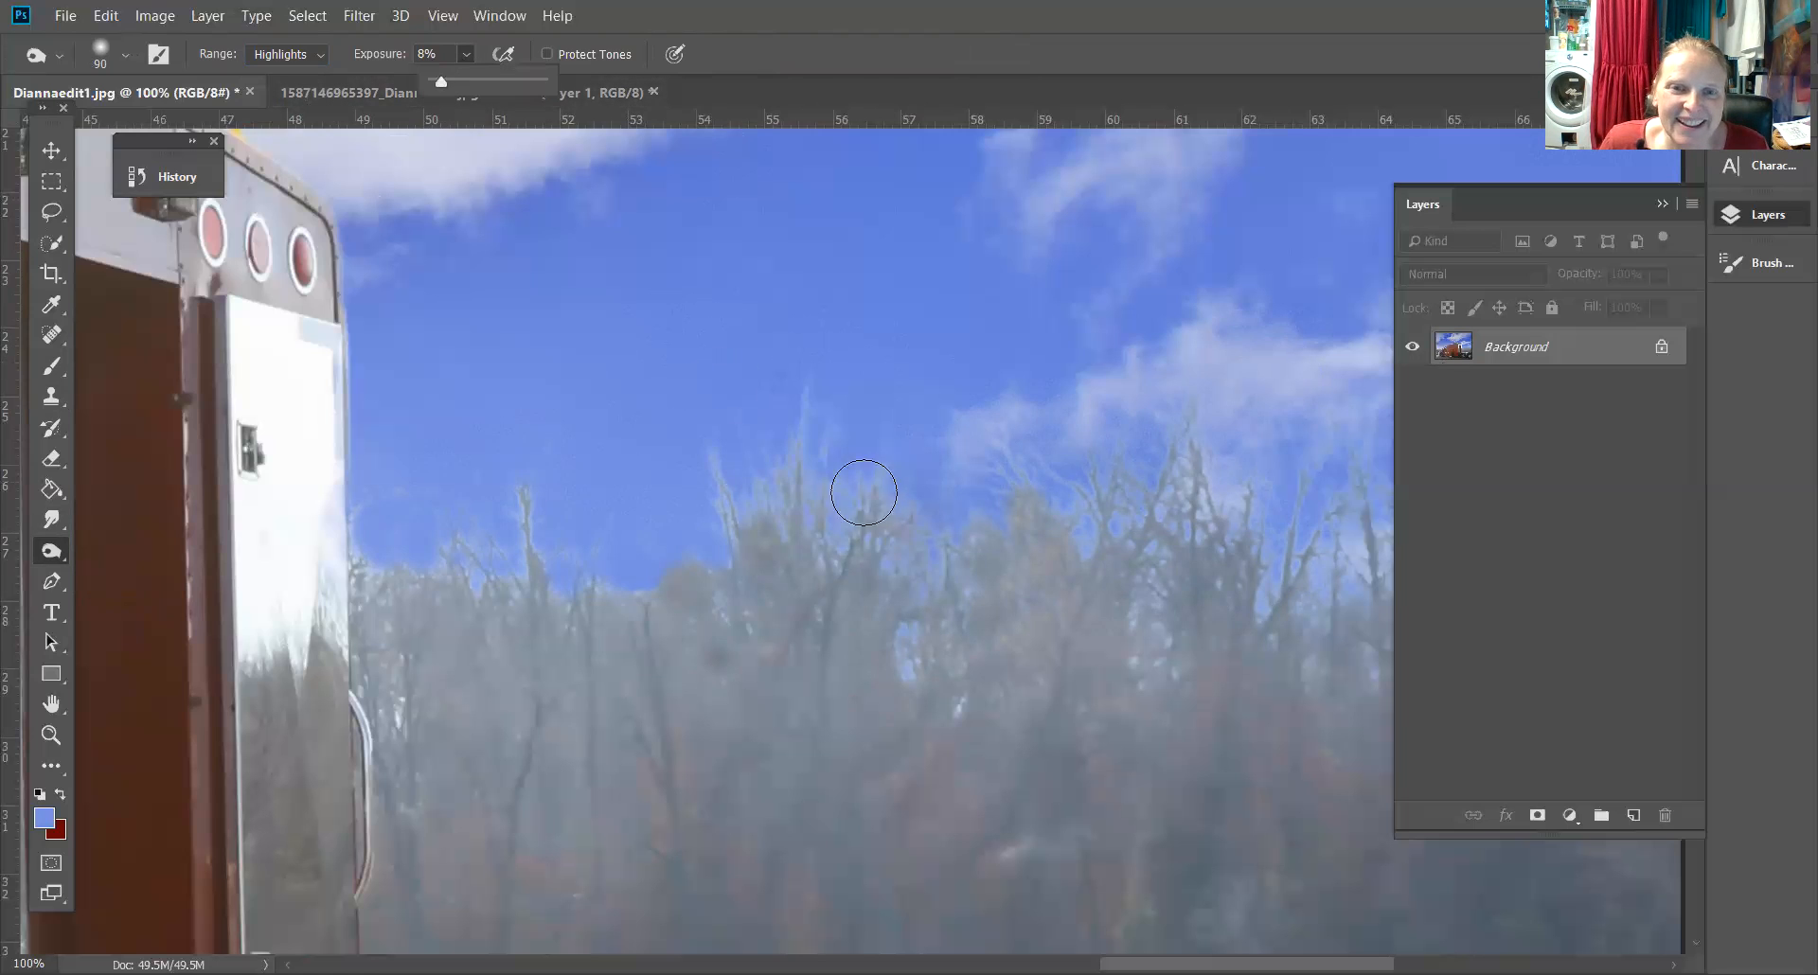
mouse_move(849, 490)
mouse_down()
mouse_move(767, 462)
mouse_move(755, 499)
mouse_up()
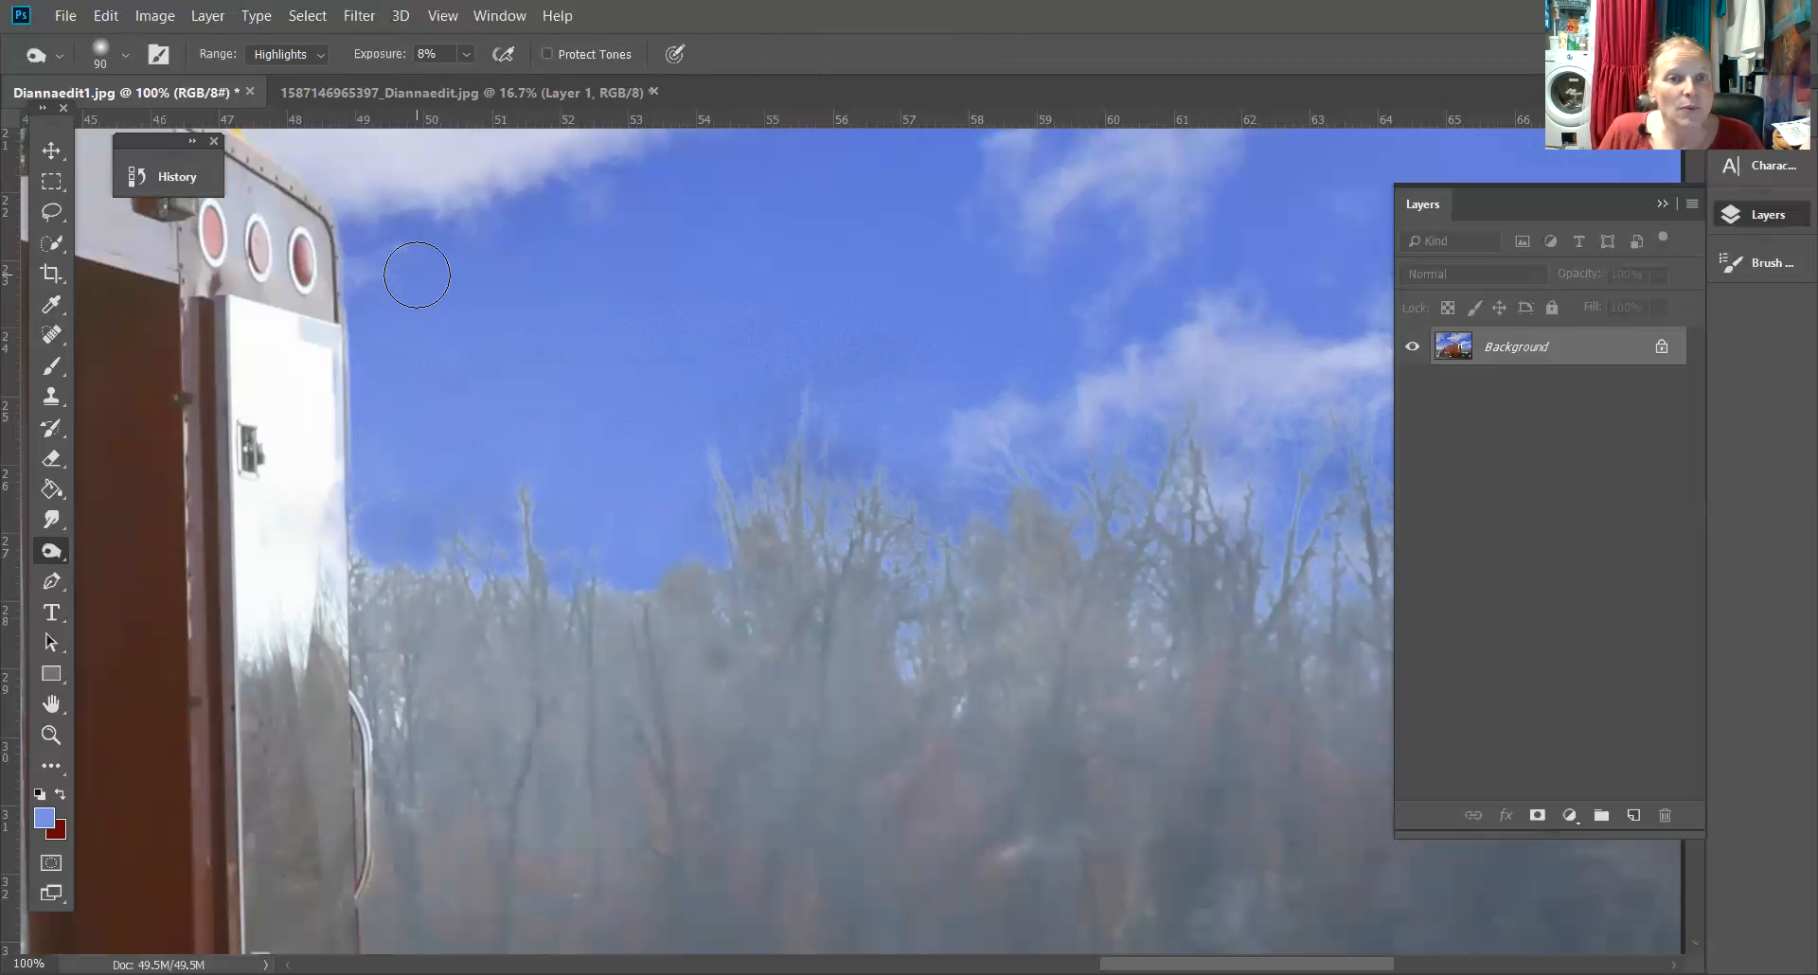
Close the source truck photo without saving and close Diannaedit1.jpg, saving it as a JPEG at quality 12
click(648, 91)
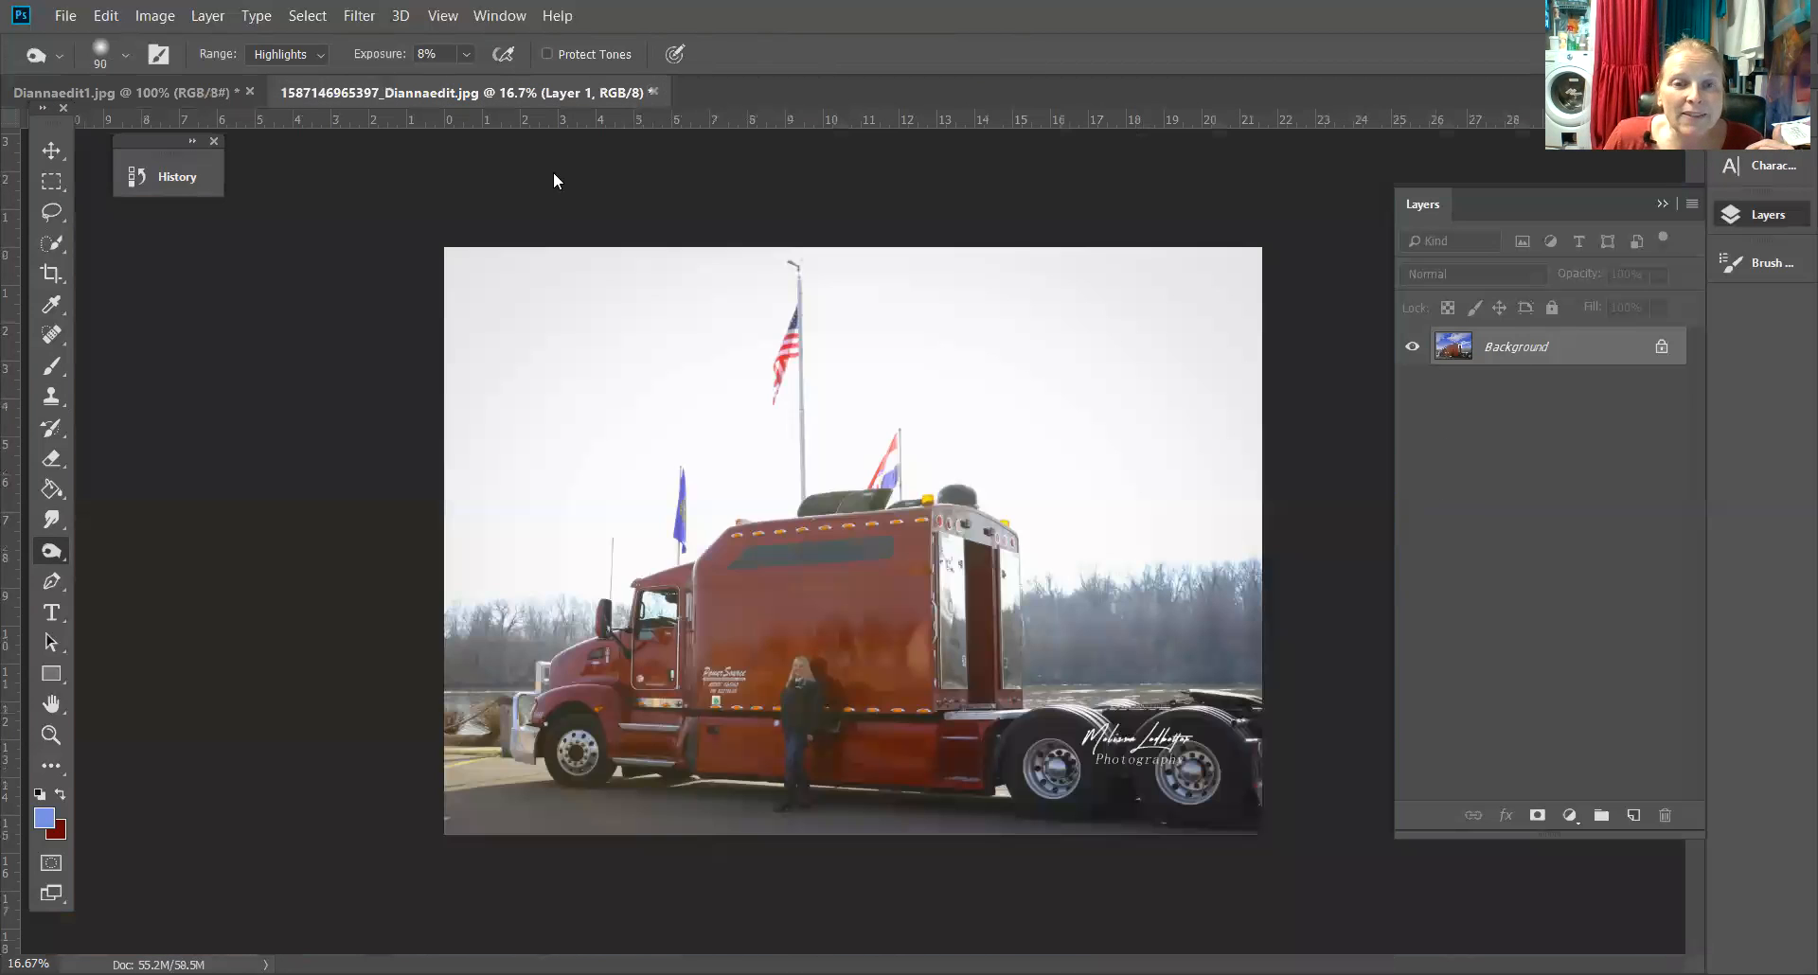
click(941, 392)
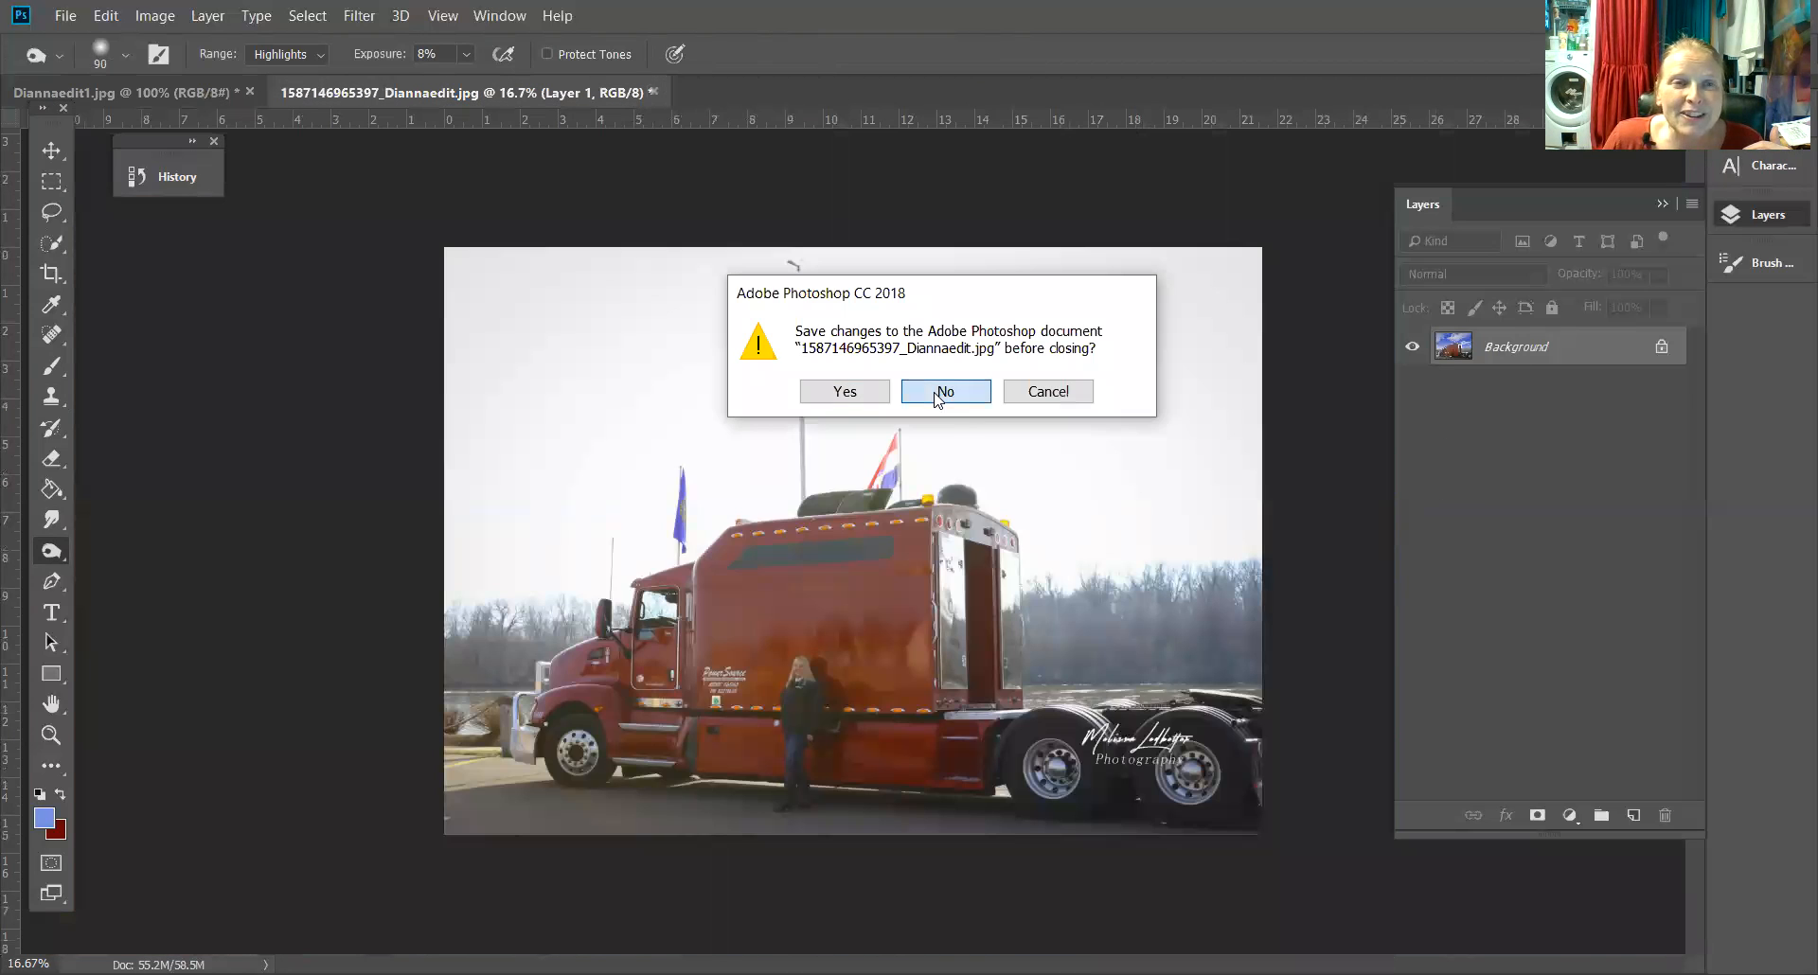
click(250, 92)
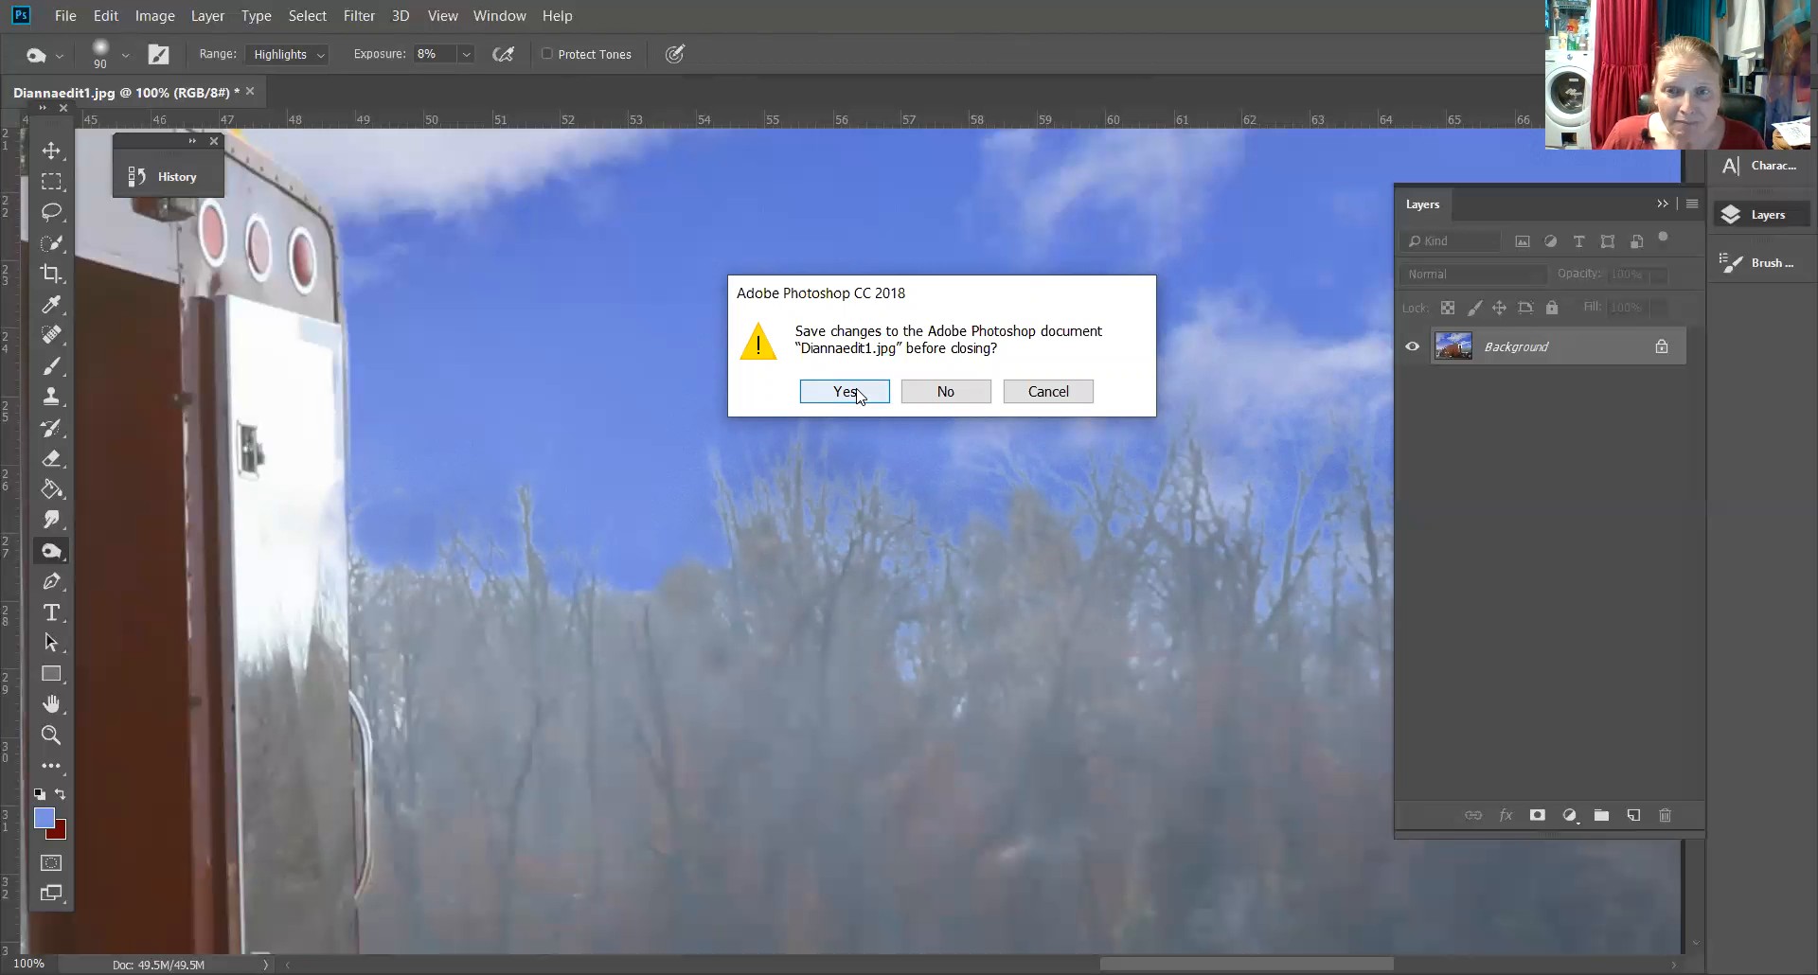
click(845, 391)
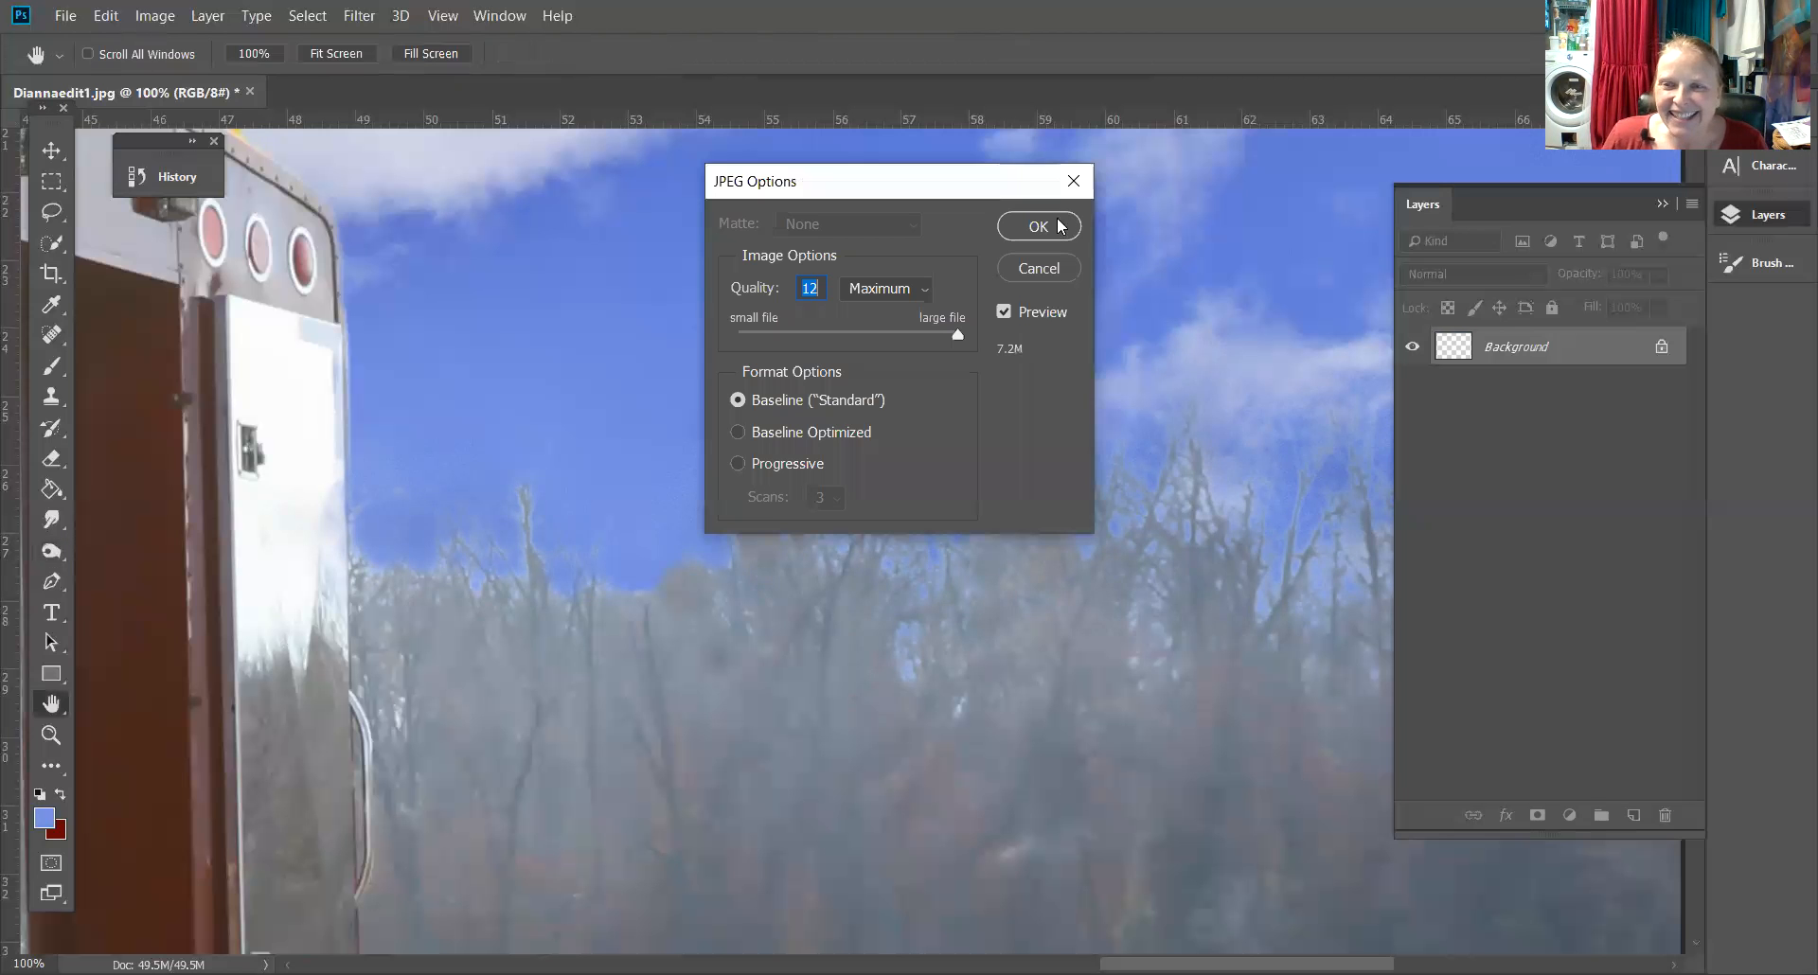
key(Return)
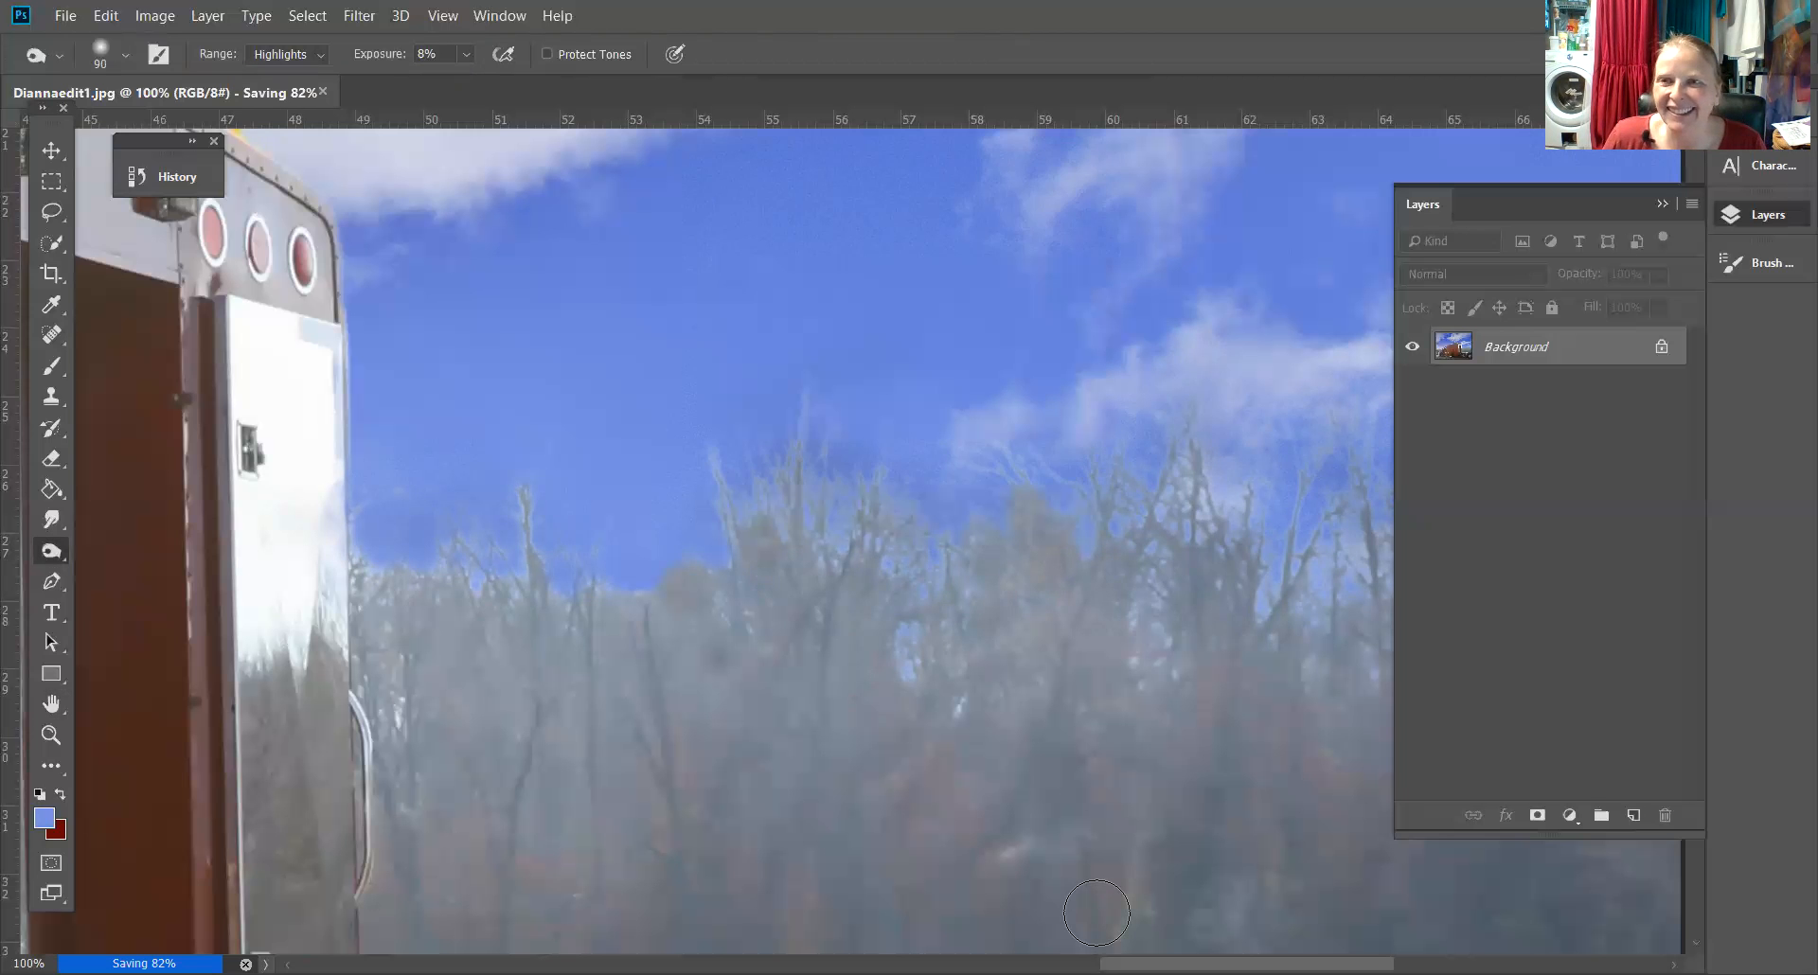